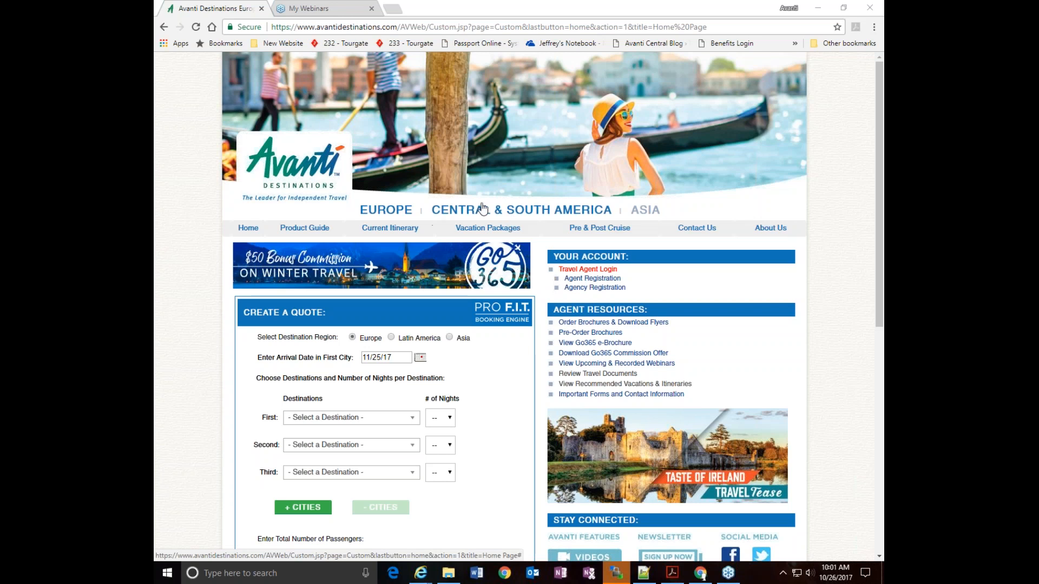
# Preview the Central & South America and Asia versions of the site and return to the Europe version
pyautogui.click(527, 211)
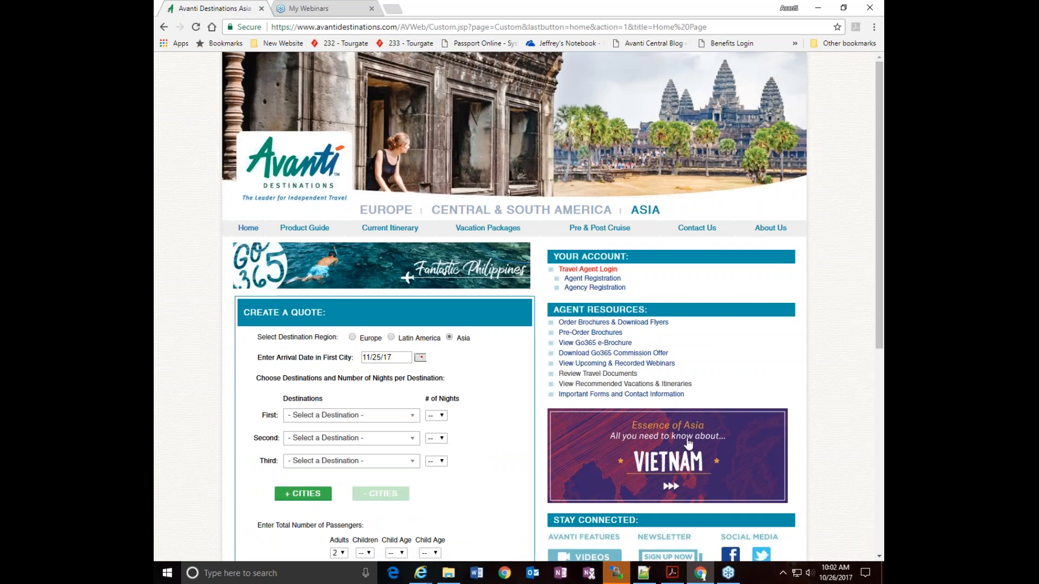
pyautogui.click(383, 211)
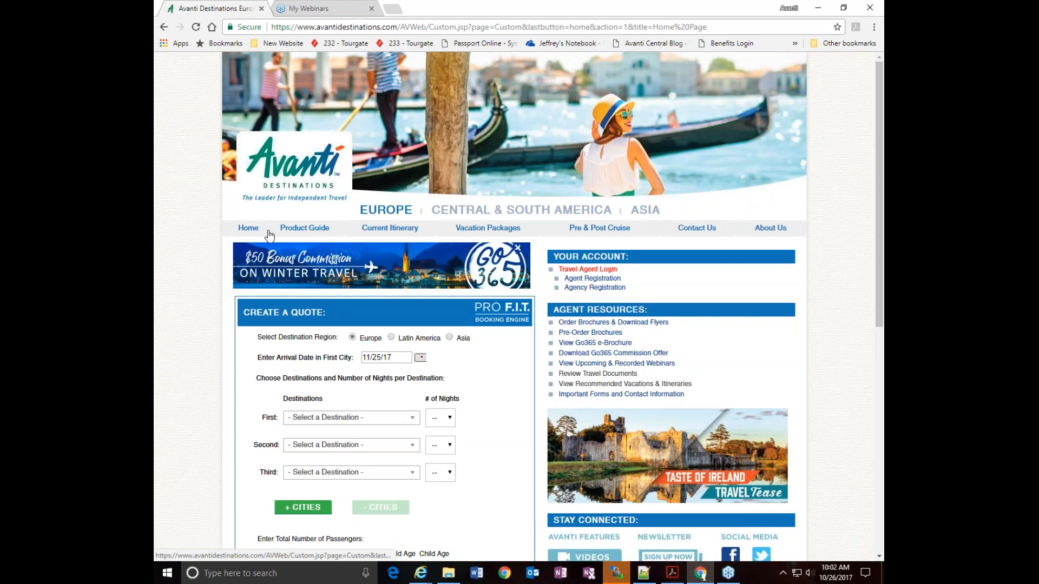
# Open the product guide for Europe and look over its country list and popular itineraries
pyautogui.click(293, 231)
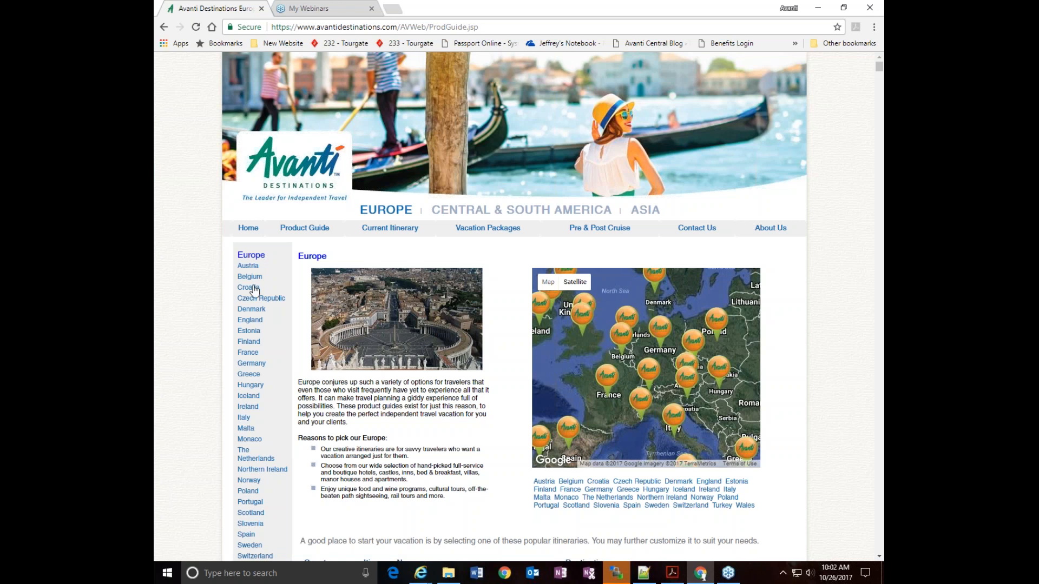
pyautogui.scroll(-3, 248, 378)
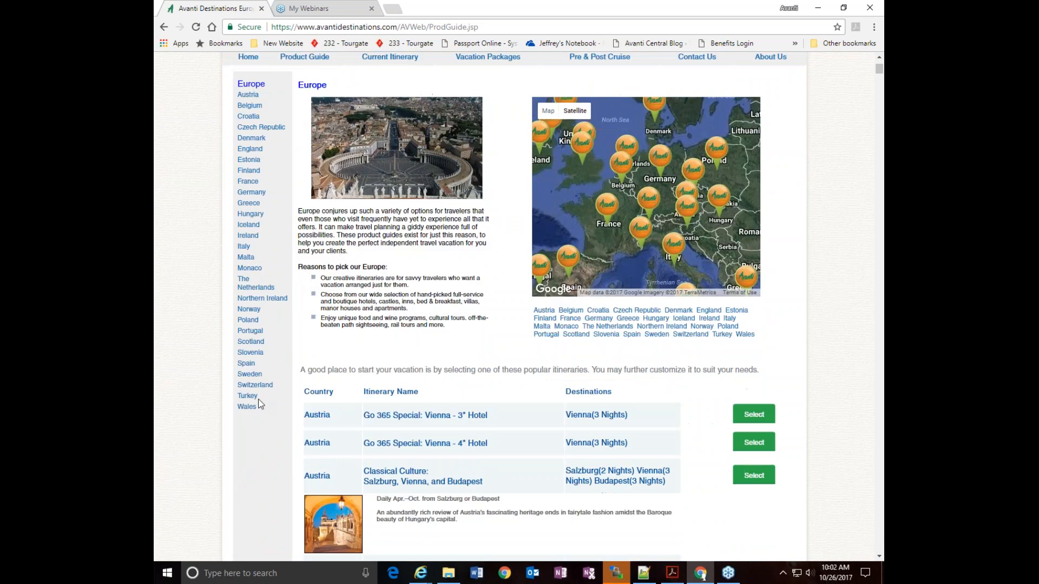
pyautogui.scroll(2, 248, 377)
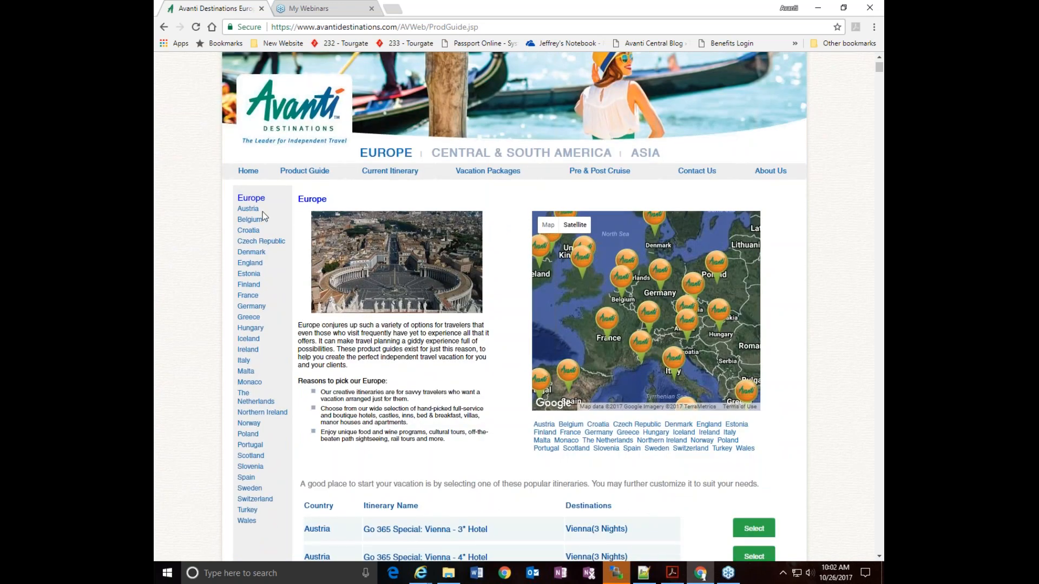
# Open the France product guide and look through its city list and popular itineraries
pyautogui.click(249, 296)
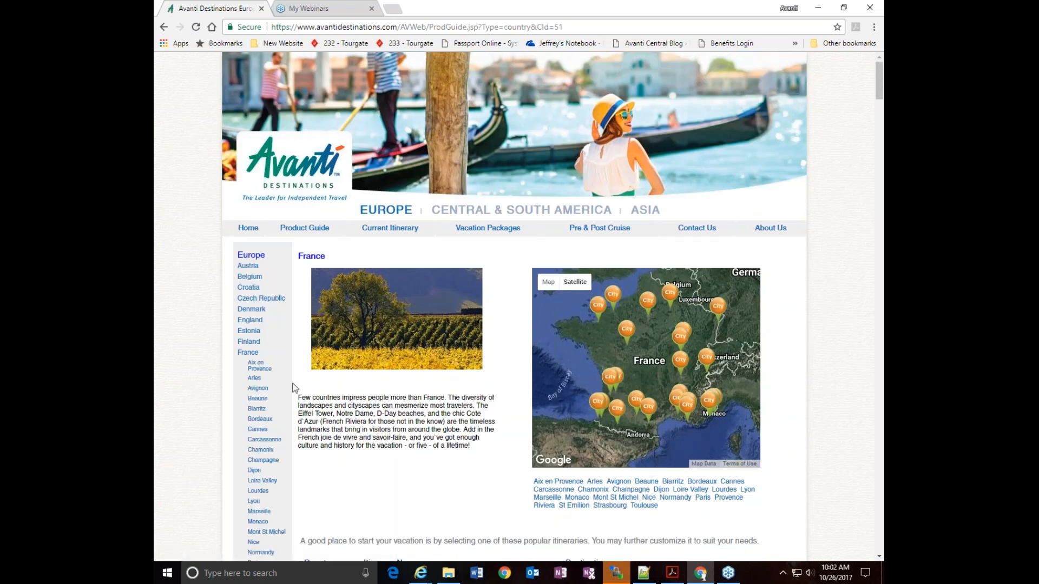
pyautogui.scroll(-1, 272, 377)
pyautogui.scroll(-2, 254, 284)
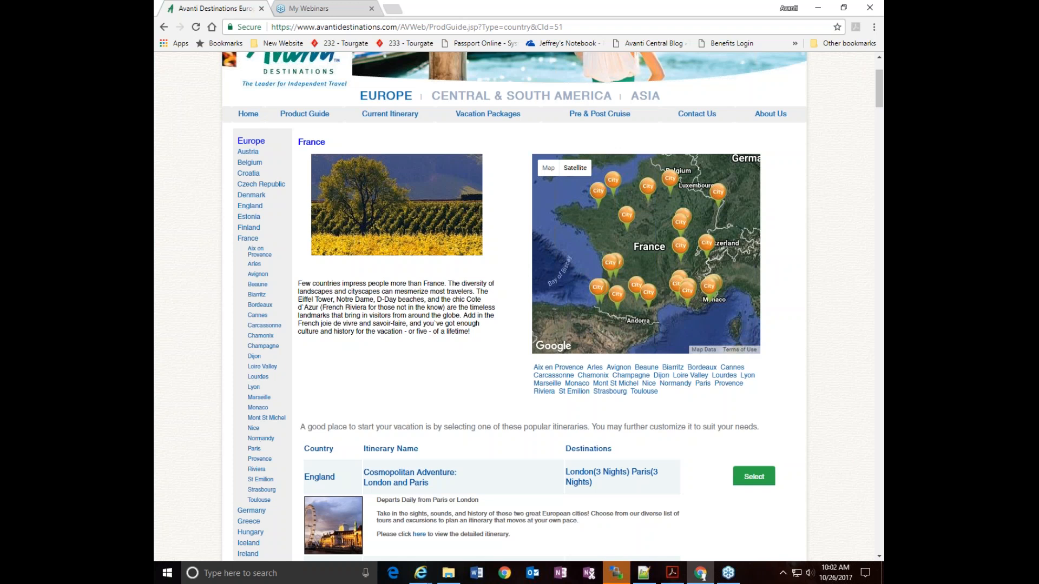
pyautogui.scroll(-2, 802, 303)
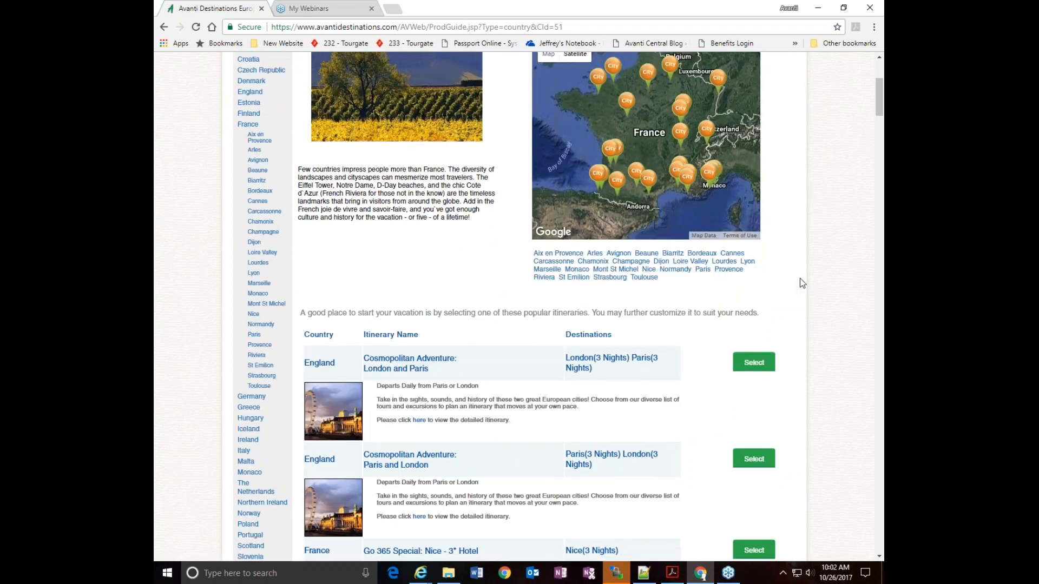
pyautogui.scroll(-1, 799, 277)
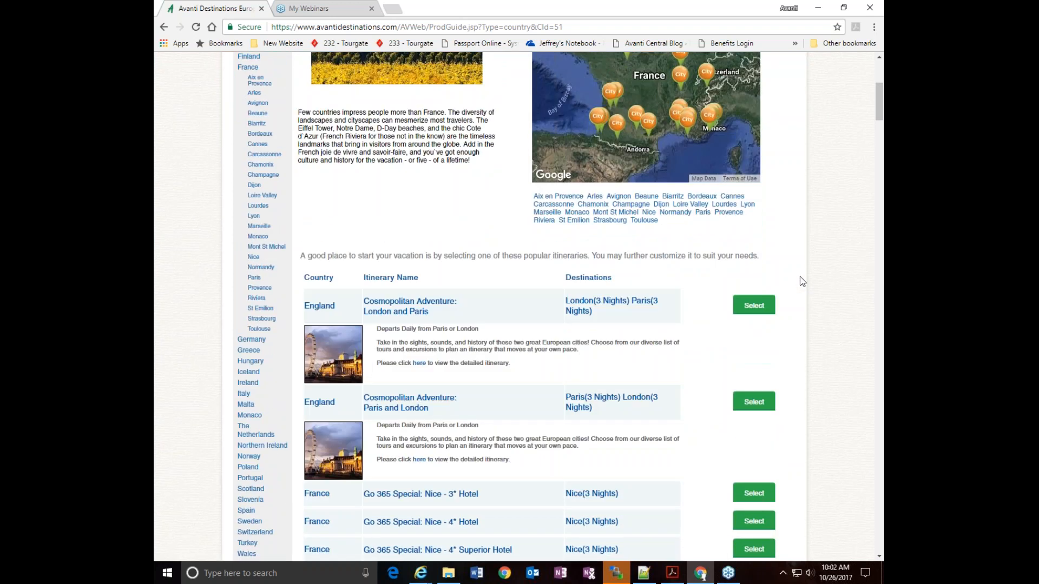
pyautogui.scroll(1, 805, 272)
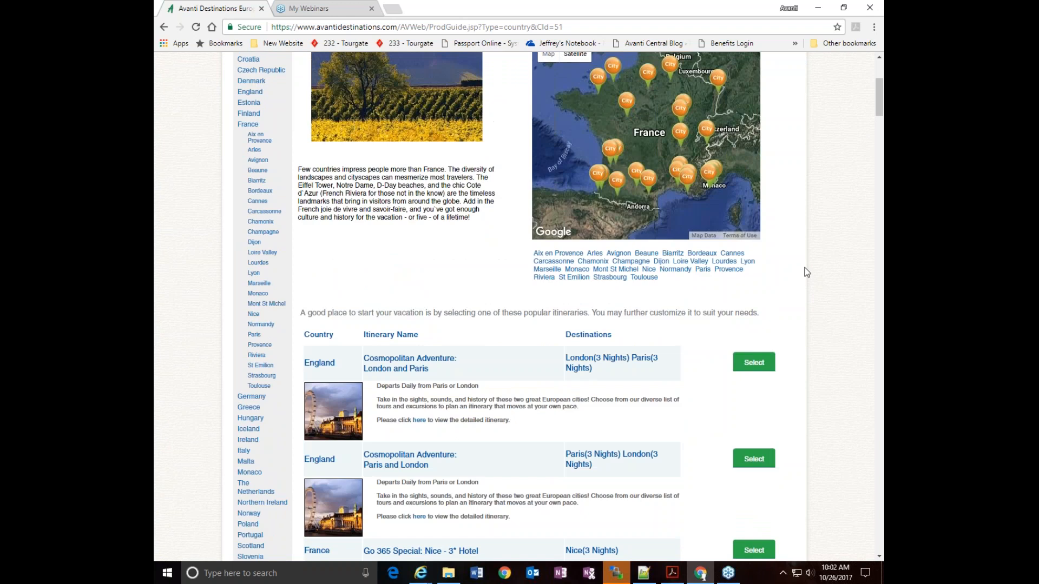
# Open the Paris city guide and review its hotels with their star ratings and locations
pyautogui.click(691, 272)
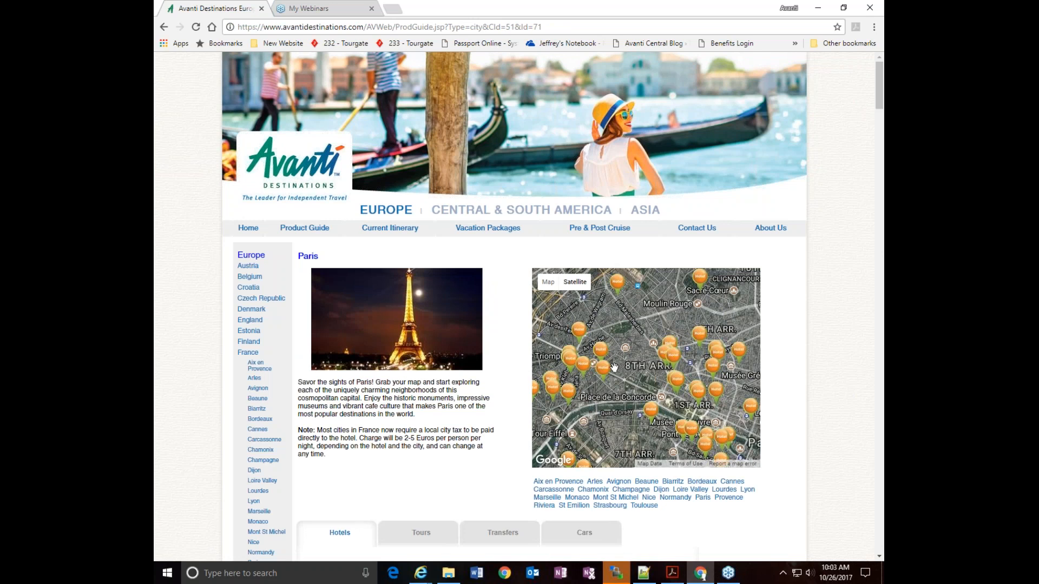
pyautogui.scroll(-2, 819, 336)
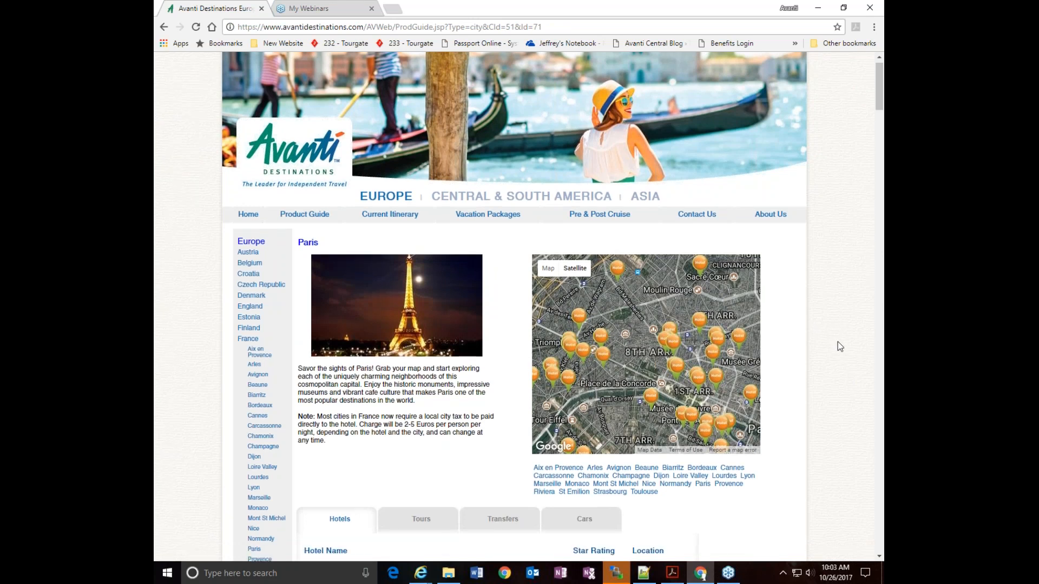
pyautogui.scroll(-4, 837, 342)
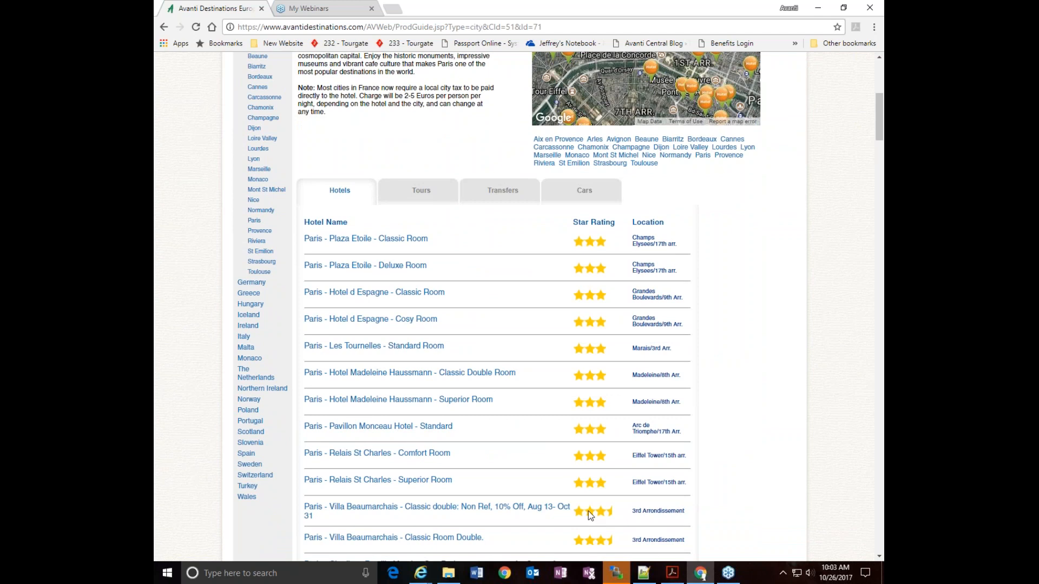
# Show the tours offered in the Paris city guide
pyautogui.click(419, 195)
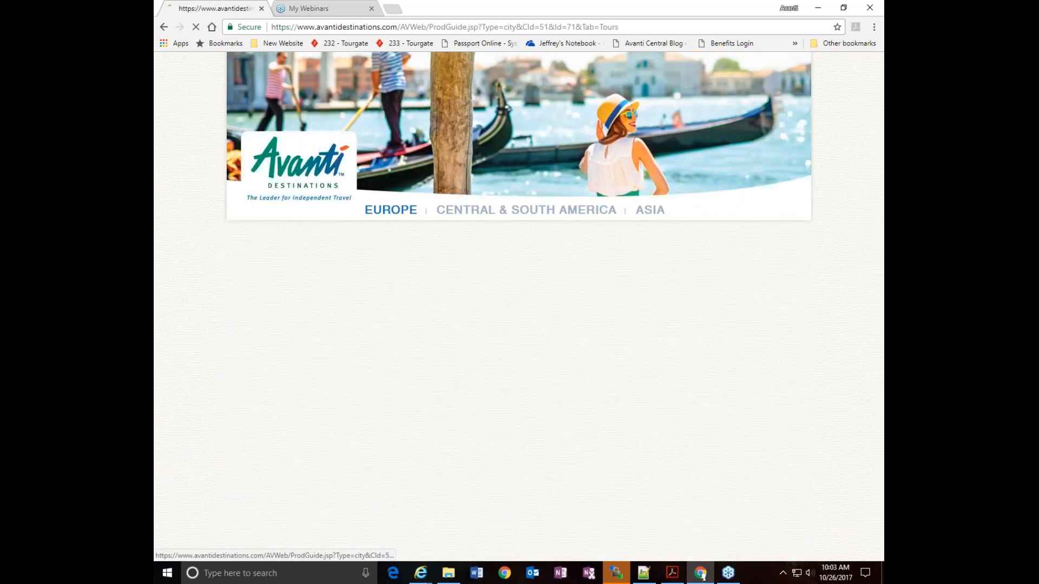
pyautogui.scroll(-3, 531, 332)
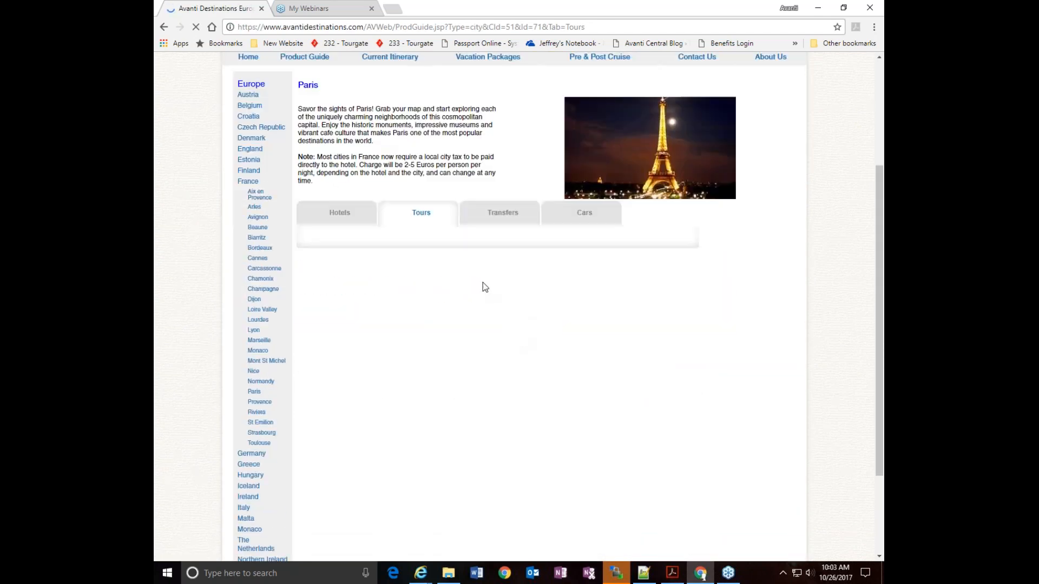
pyautogui.click(585, 217)
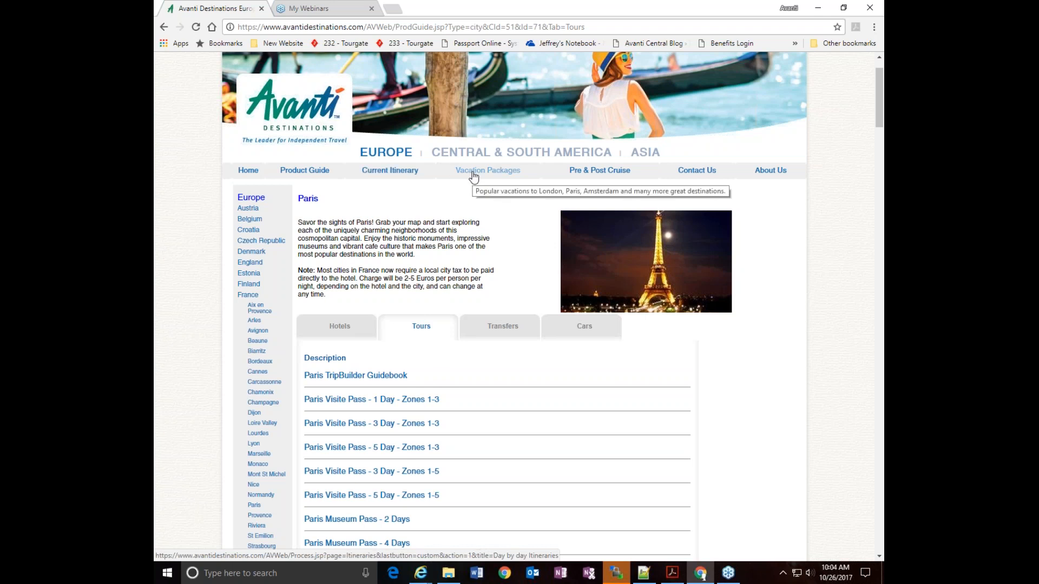
# Open the Pre & Post Cruise page and review its Europe, South America and Asia package examples
pyautogui.click(609, 177)
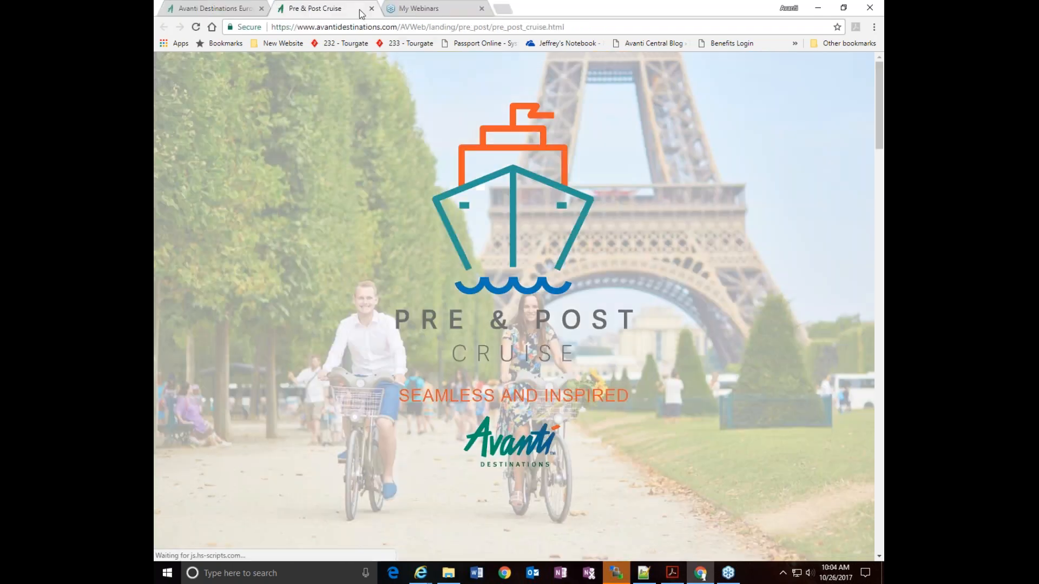
pyautogui.scroll(-7, 644, 330)
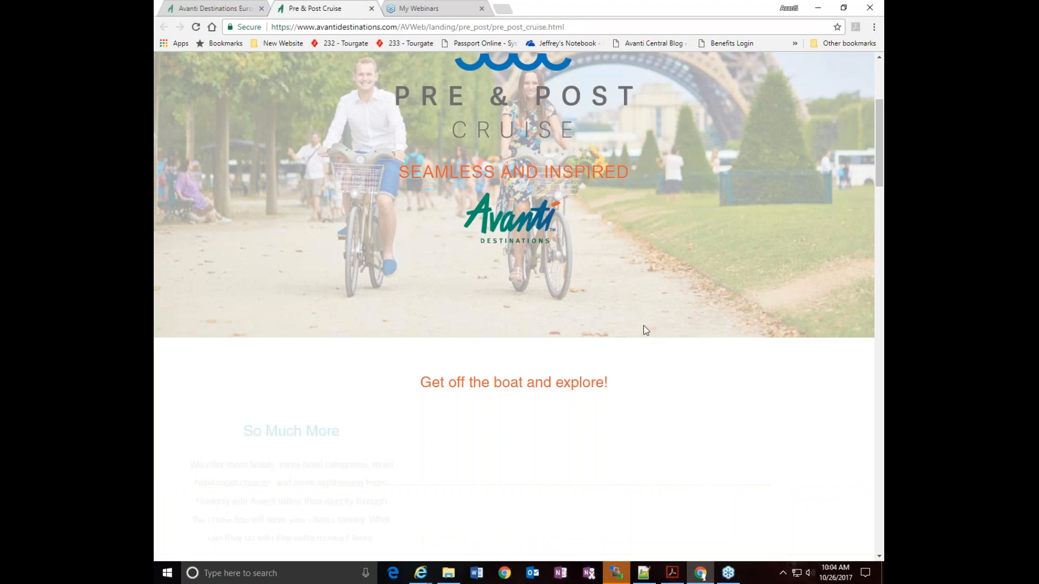
pyautogui.scroll(-2, 656, 323)
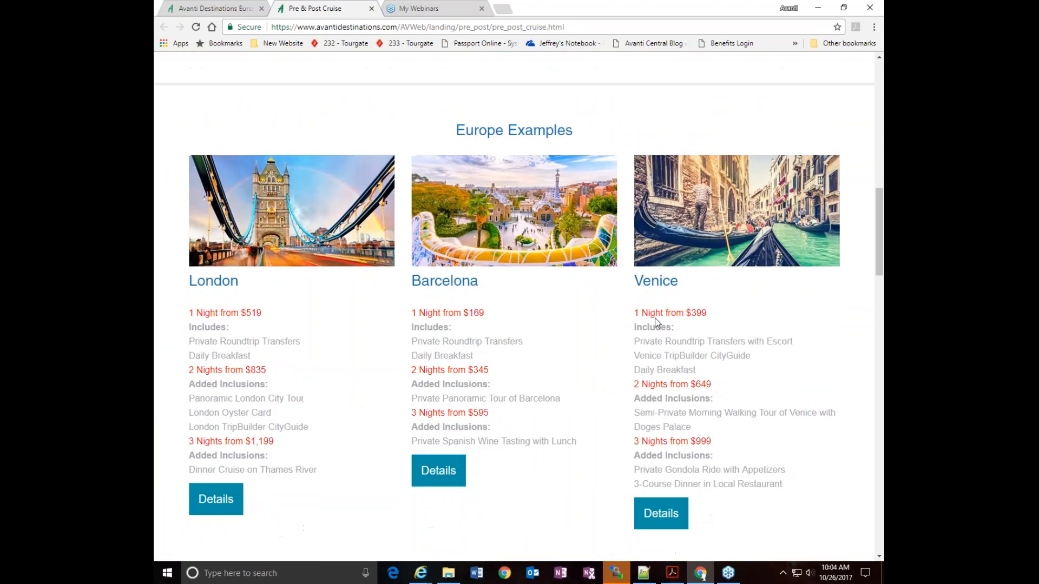
pyautogui.scroll(-2, 656, 323)
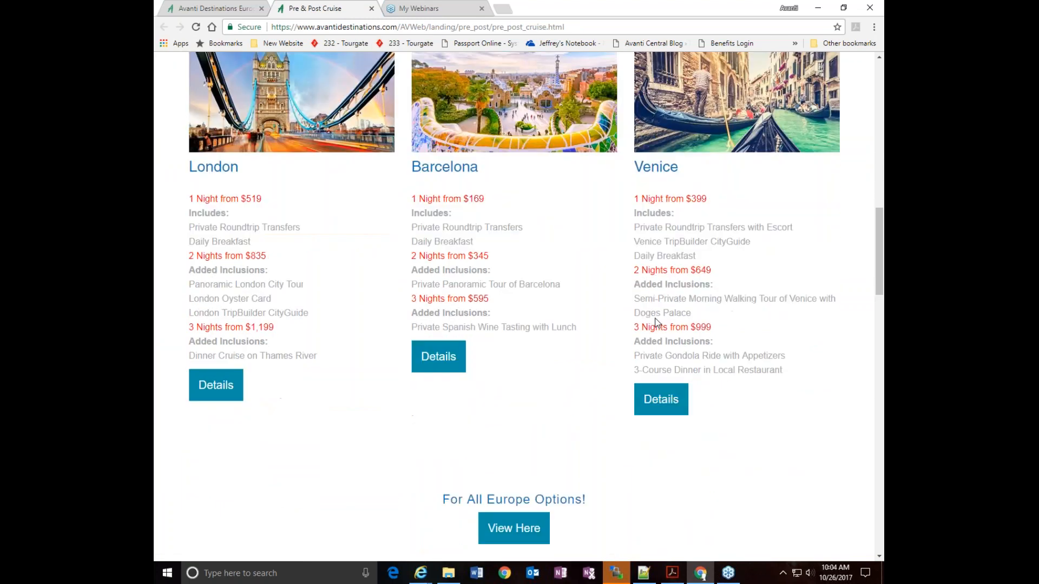
pyautogui.scroll(-6, 609, 244)
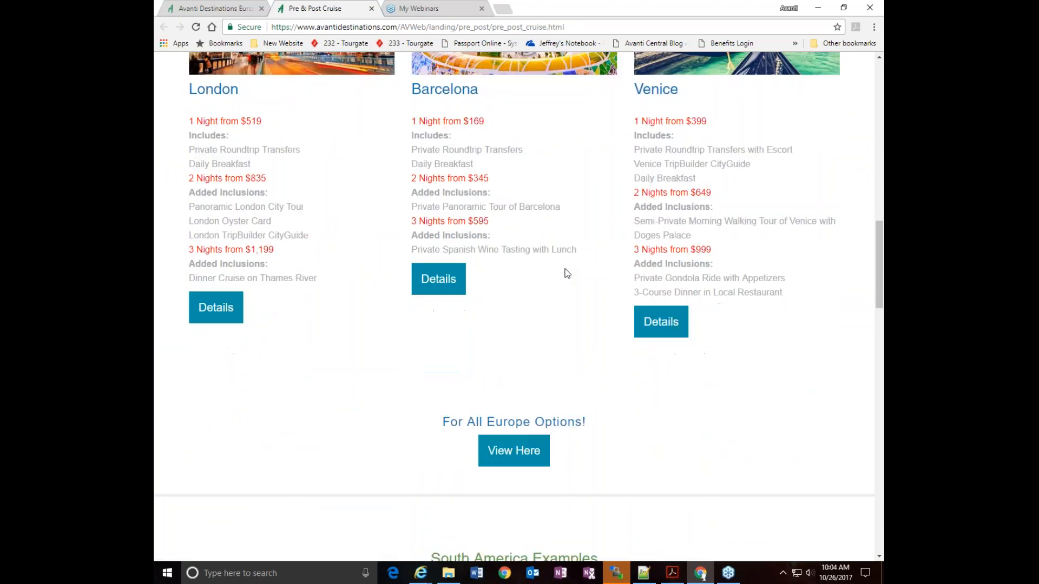
pyautogui.scroll(-8, 609, 265)
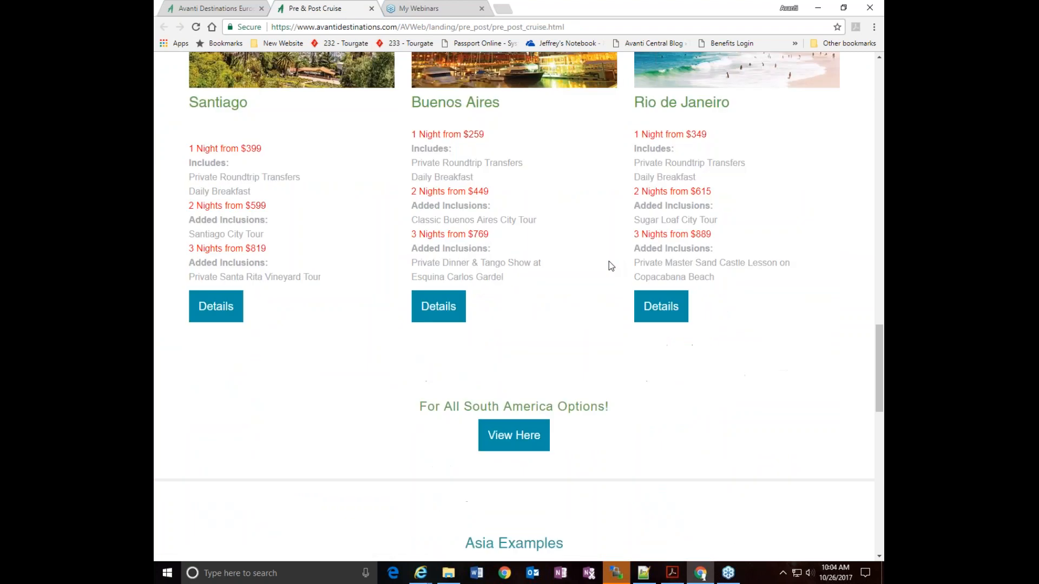
pyautogui.scroll(-4, 611, 265)
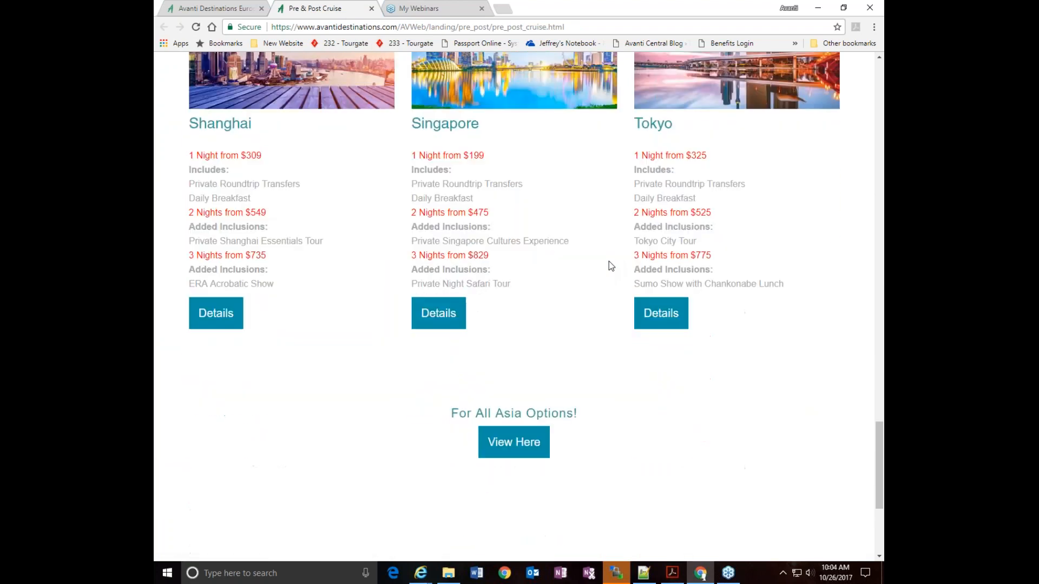
pyautogui.scroll(7, 608, 262)
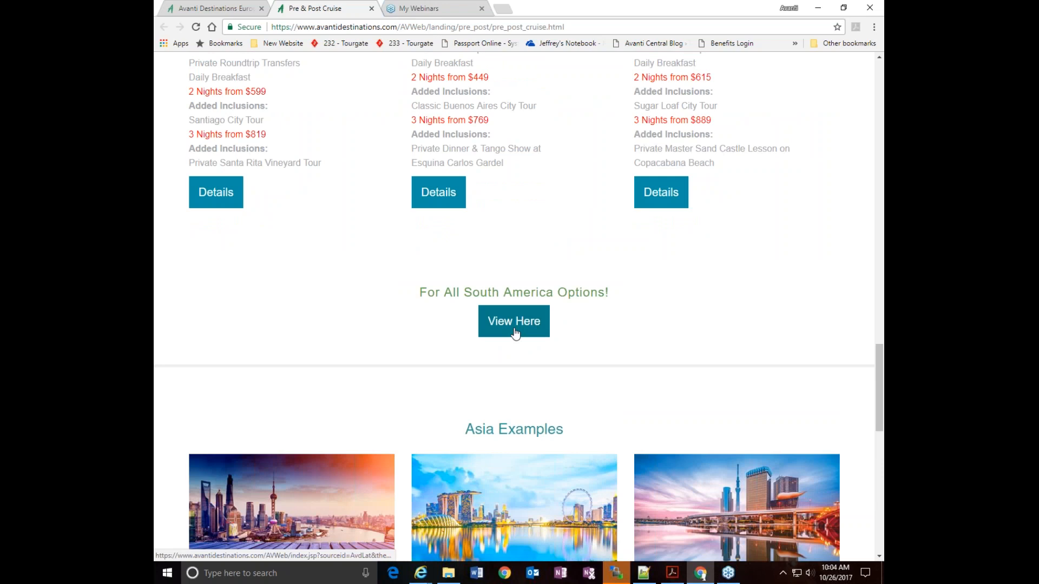
pyautogui.scroll(4, 526, 287)
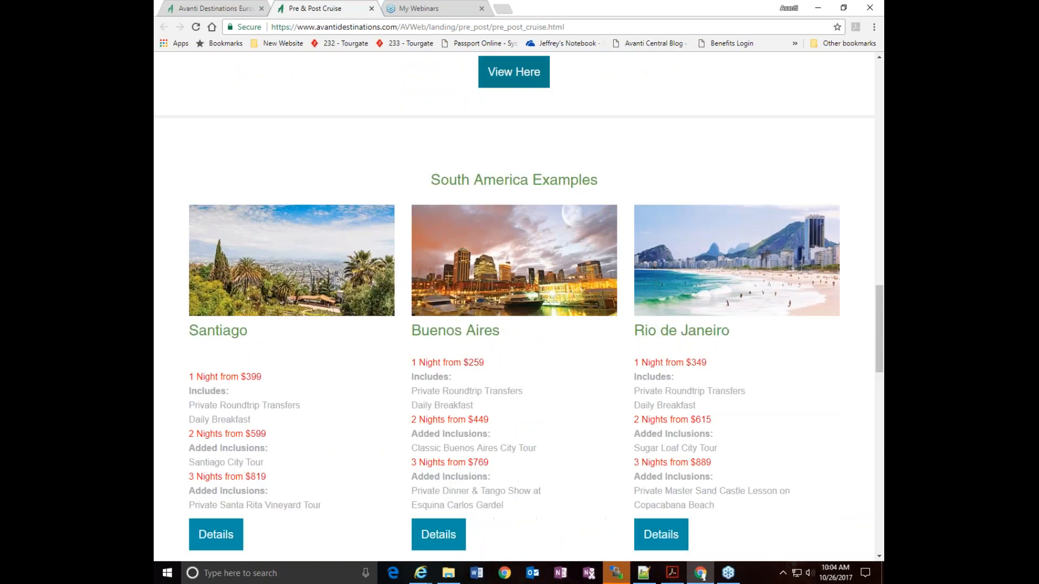
pyautogui.scroll(5, 508, 81)
# Return to the main Avanti site, open the contact page and log in with the saved travel agent credentials
pyautogui.click(211, 8)
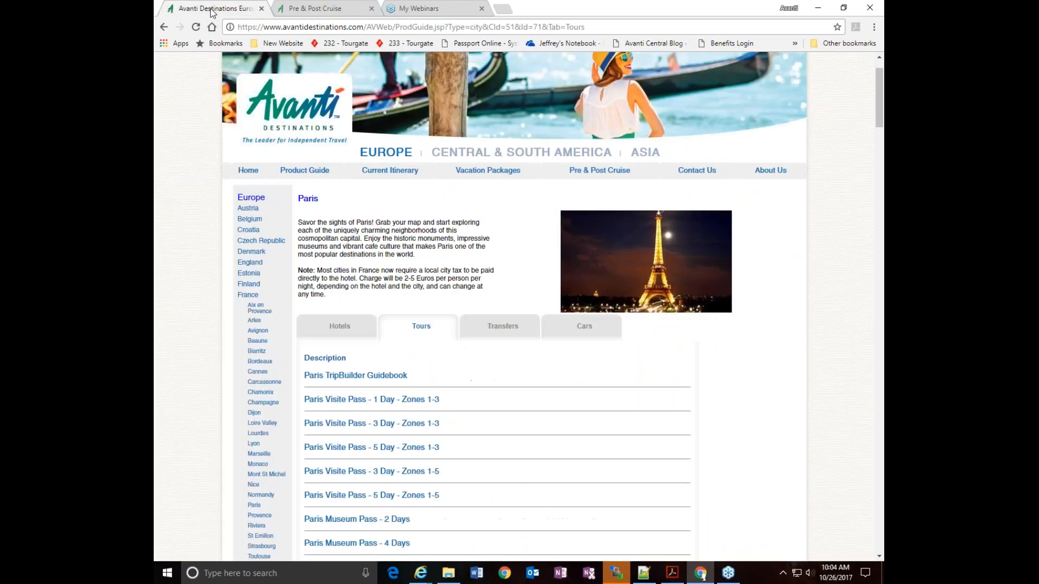
pyautogui.click(675, 174)
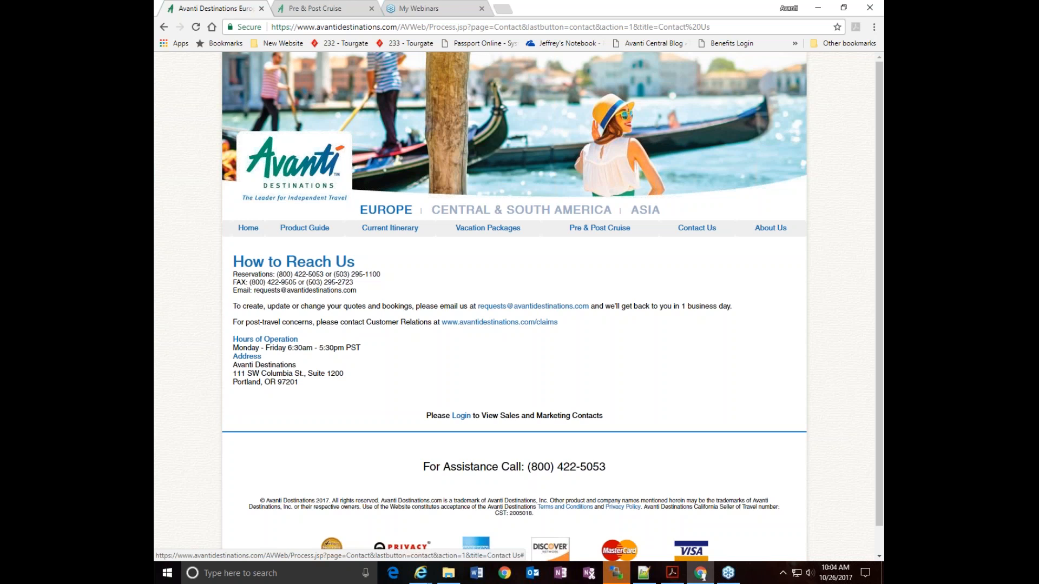
pyautogui.click(461, 416)
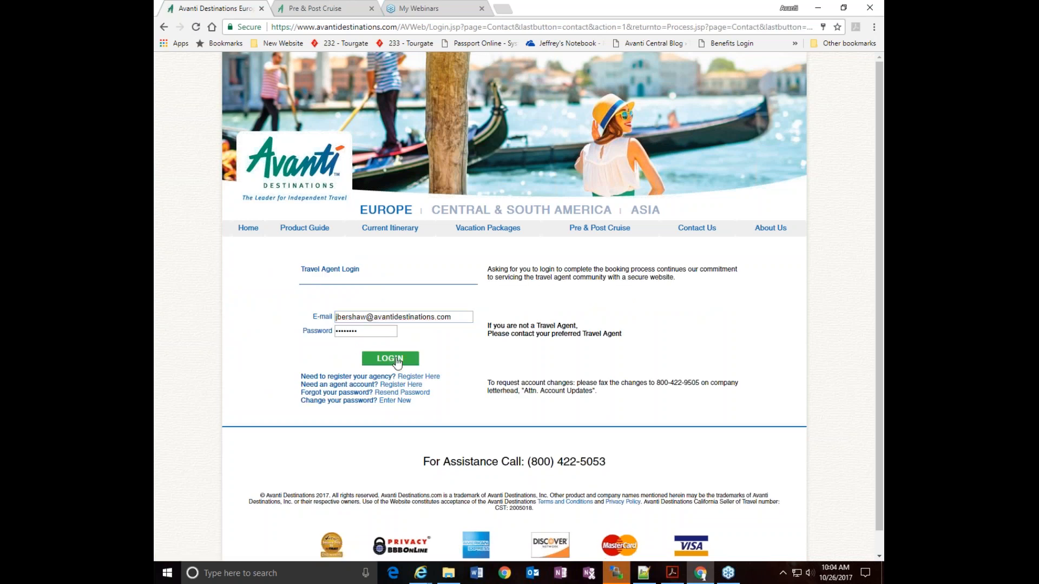
pyautogui.click(397, 359)
# Review the regional sales directors listed under Sales Contacts
pyautogui.scroll(-3, 480, 353)
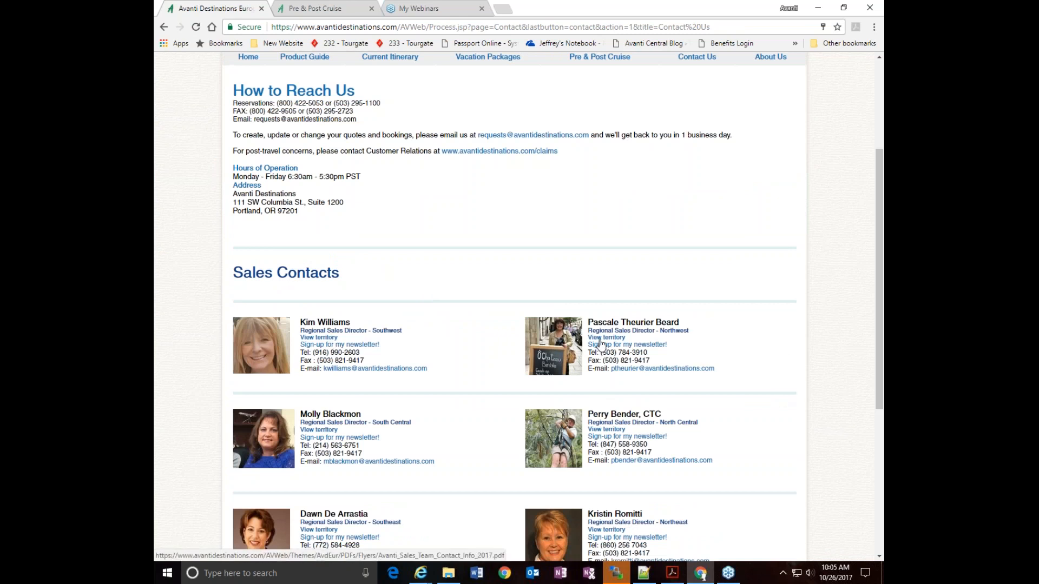
pyautogui.scroll(1, 556, 226)
pyautogui.scroll(-1, 556, 226)
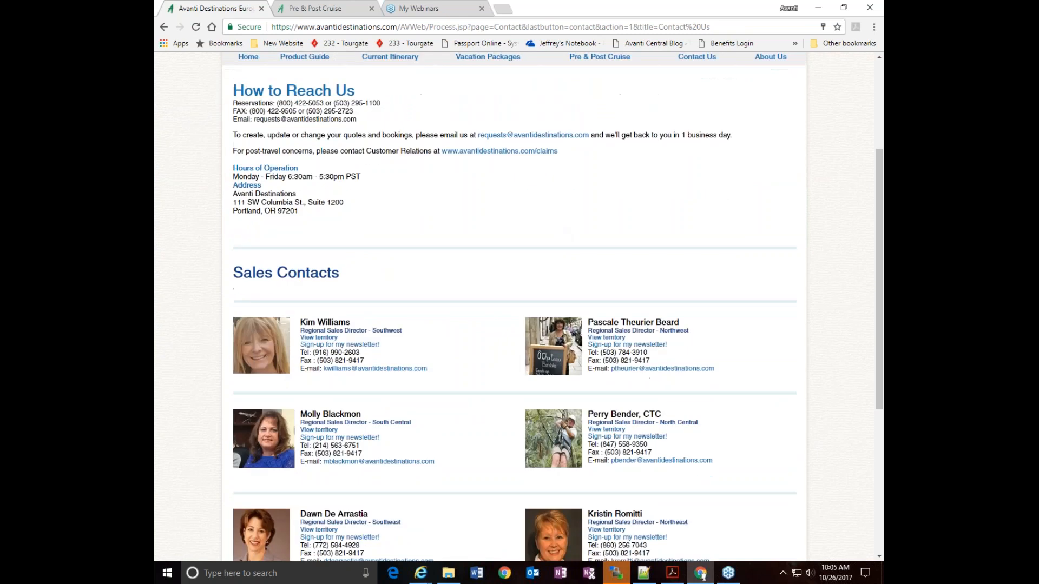
pyautogui.scroll(2, 707, 195)
# View the About Us page and return to the home page
pyautogui.click(770, 175)
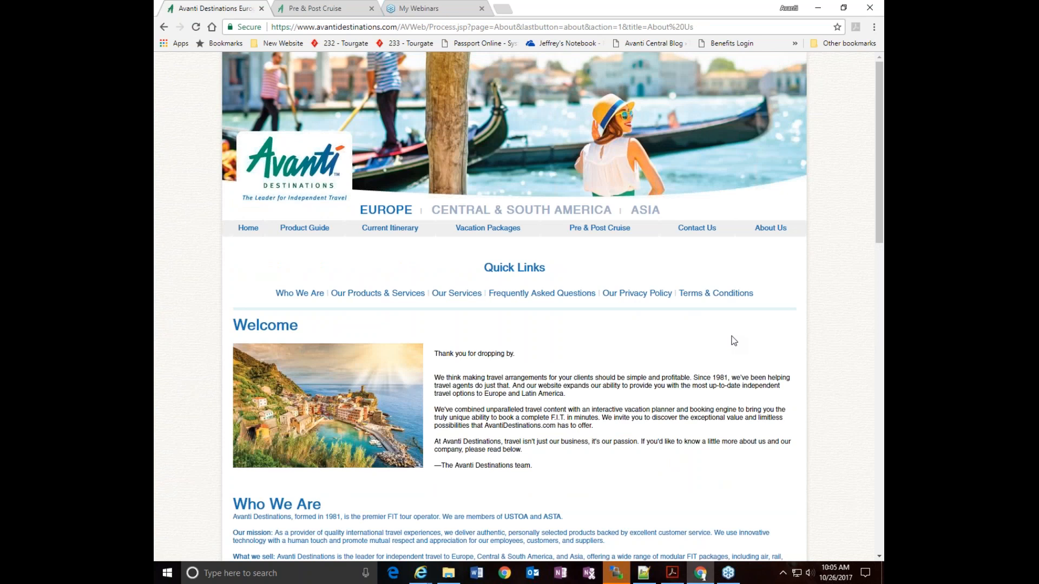
pyautogui.click(275, 175)
pyautogui.click(559, 95)
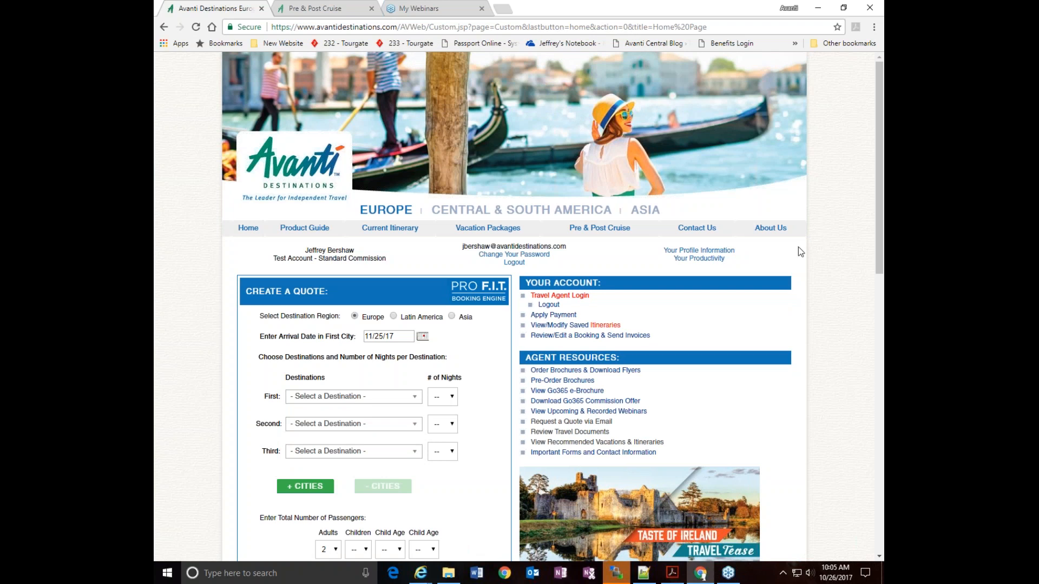
# Log out of the travel agent account and display the Agent Registration form
pyautogui.click(514, 262)
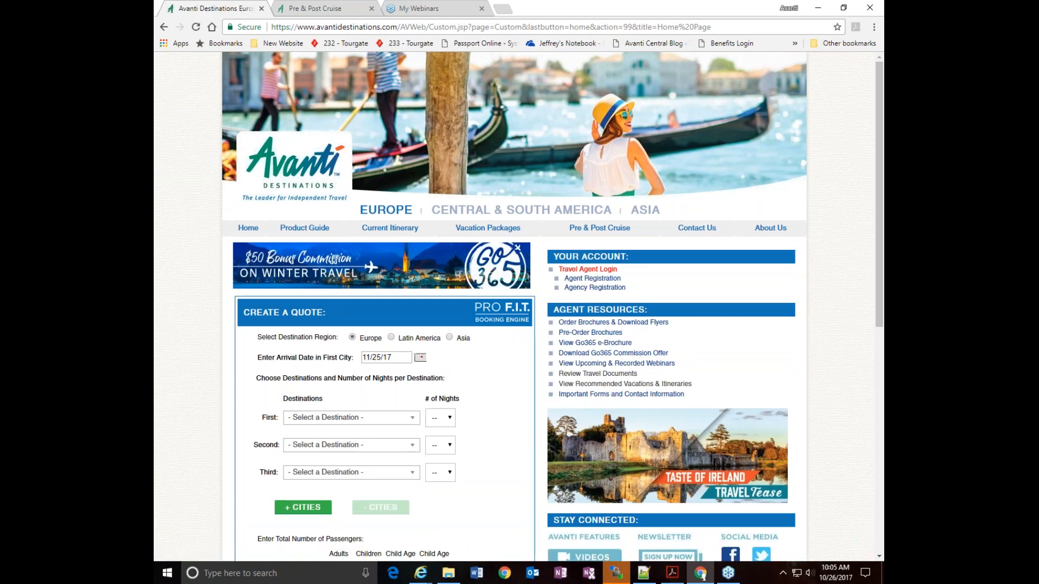
pyautogui.click(586, 286)
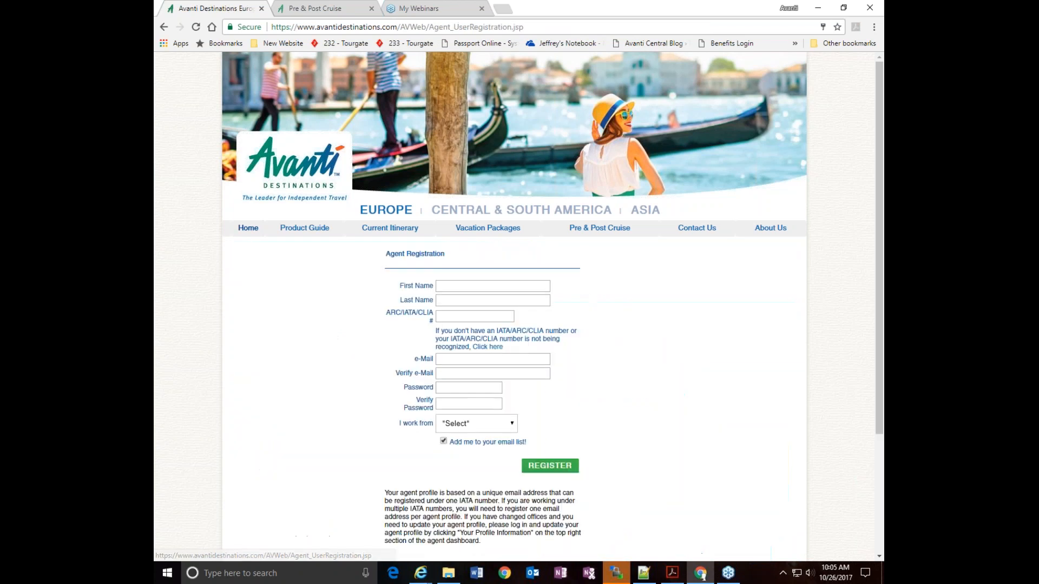
pyautogui.scroll(-3, 606, 349)
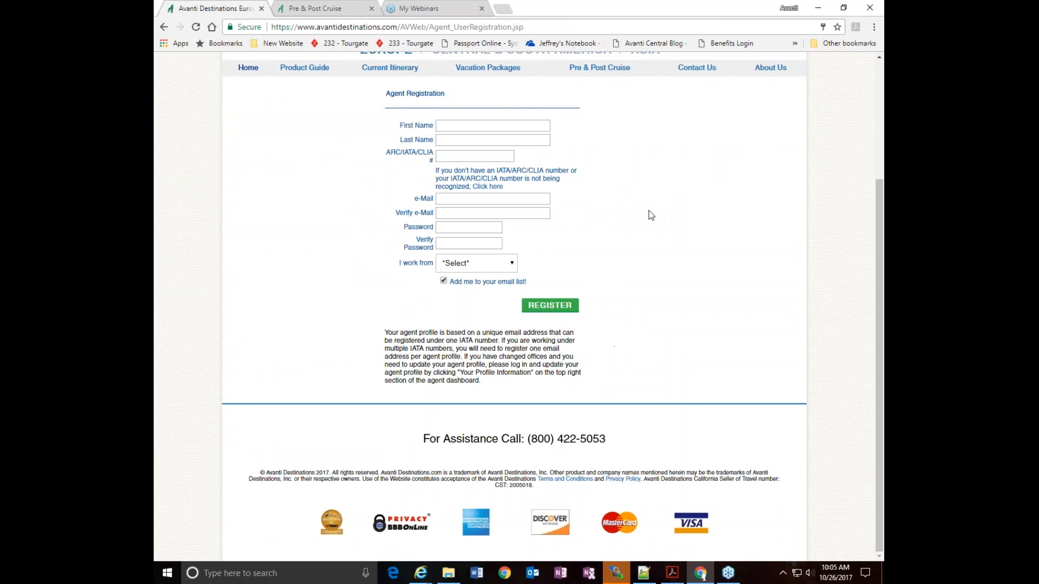
# Return to the home page and open the Agency Registration form
pyautogui.scroll(3, 650, 215)
pyautogui.click(164, 27)
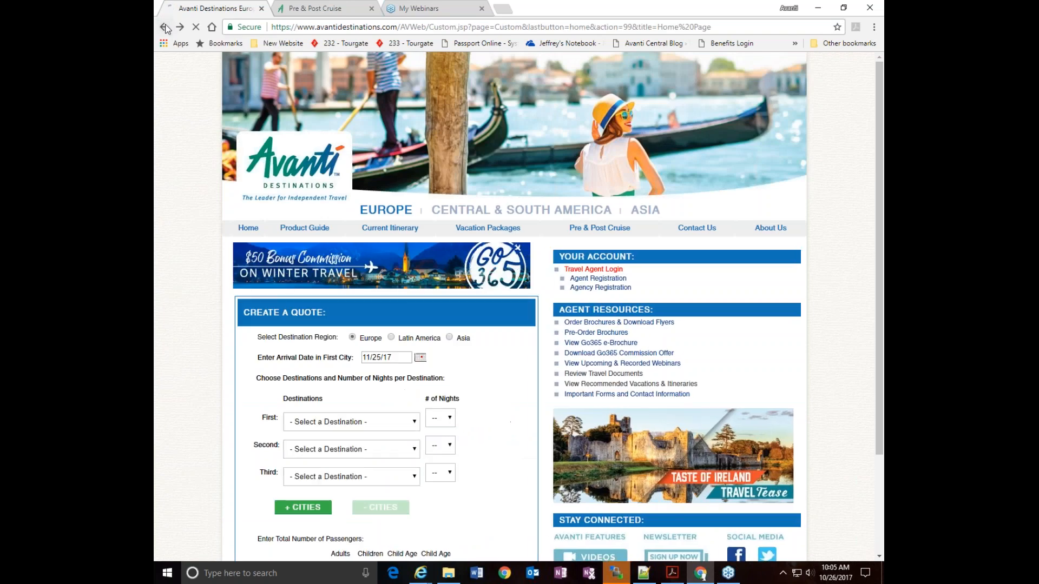
pyautogui.click(595, 287)
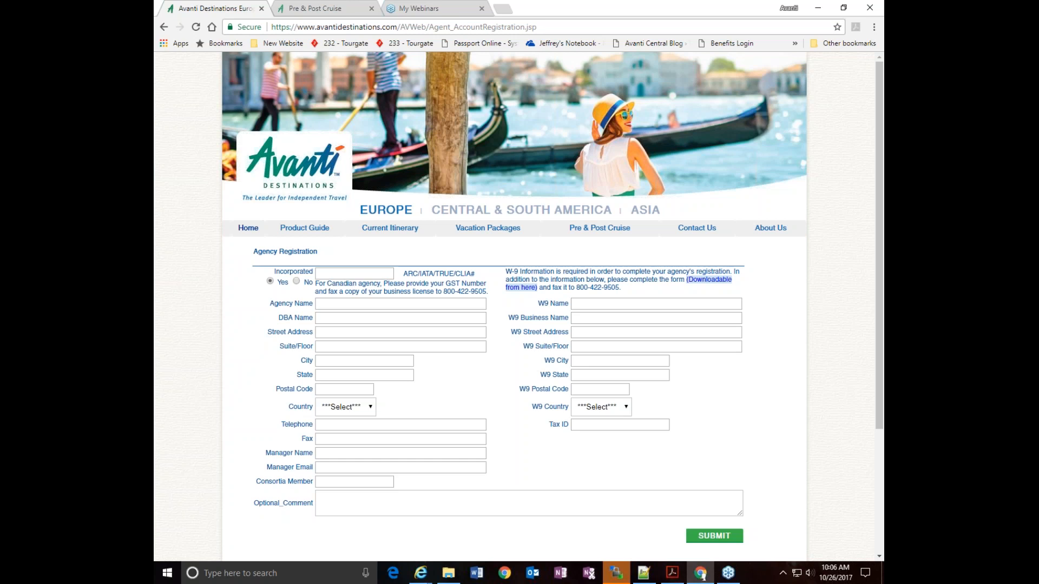
# Leave the Agency Registration form and log in as a travel agent with the saved credentials
pyautogui.click(164, 27)
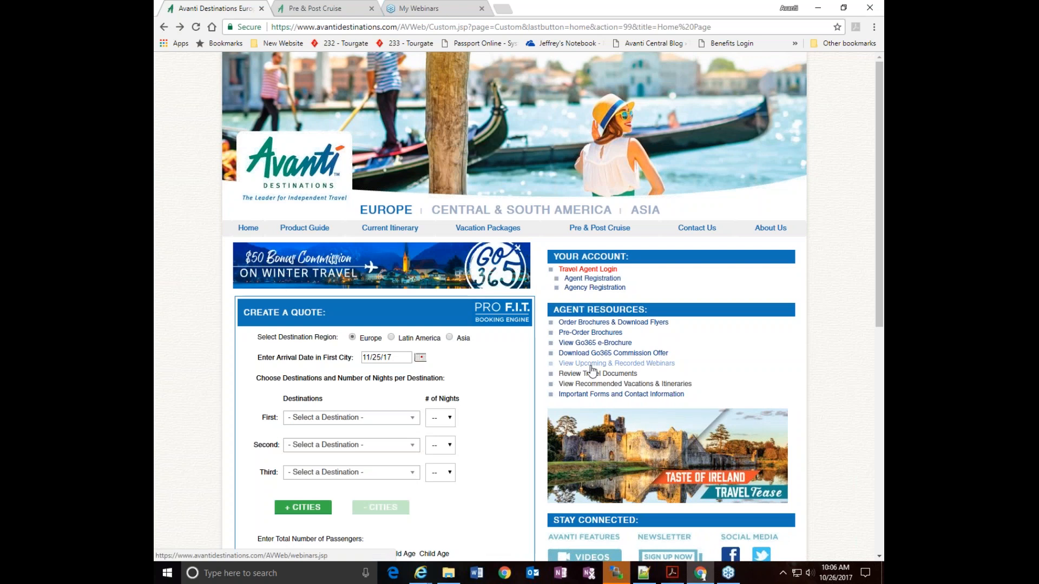
pyautogui.click(584, 270)
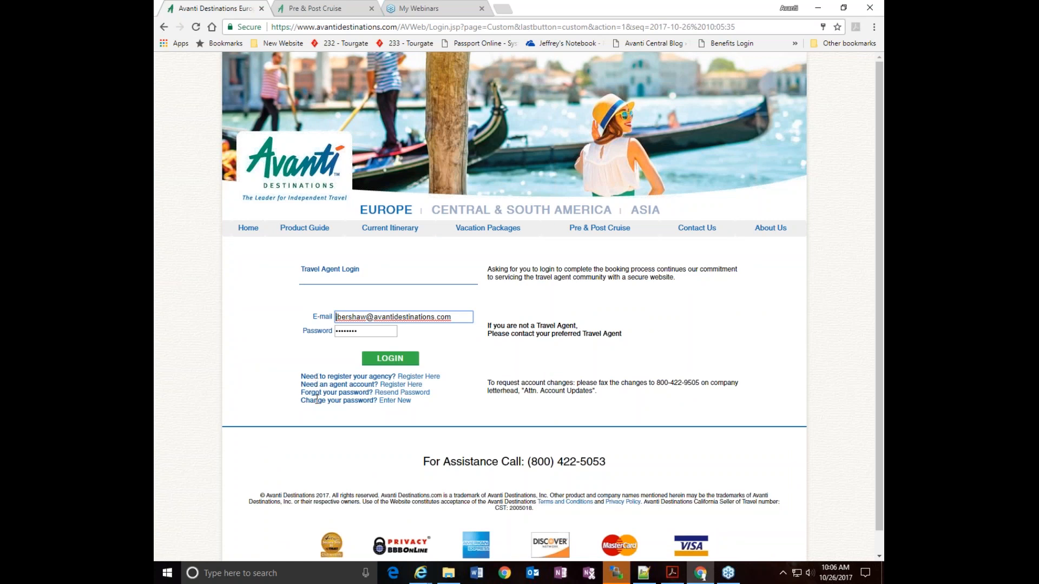
pyautogui.click(394, 360)
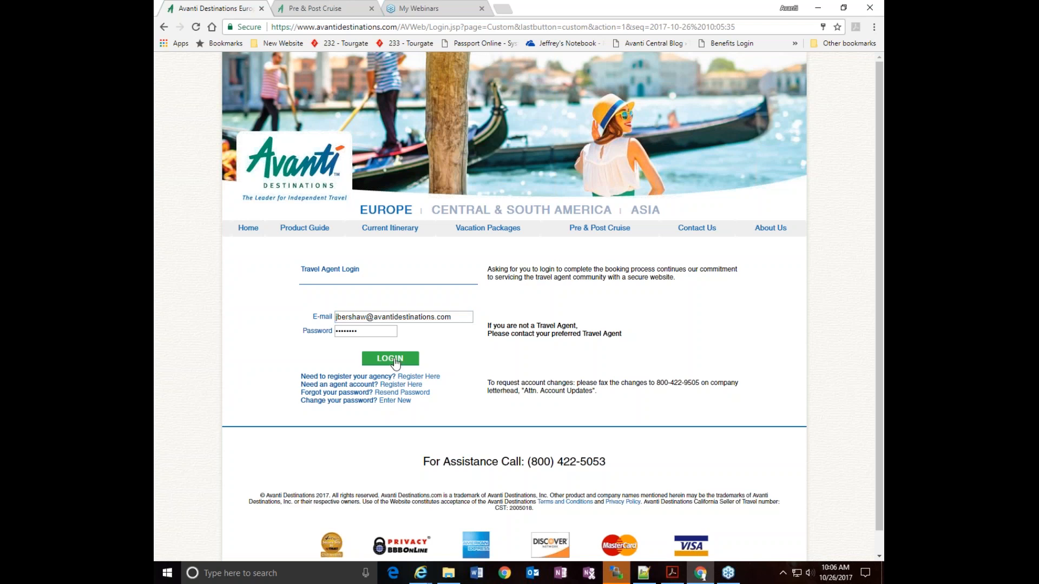
# Open Order Brochures & Download Flyers and review the brochure ordering options, Go 365 and Essence catalogs, chapter downloads and sales flyers
pyautogui.scroll(-2, 569, 412)
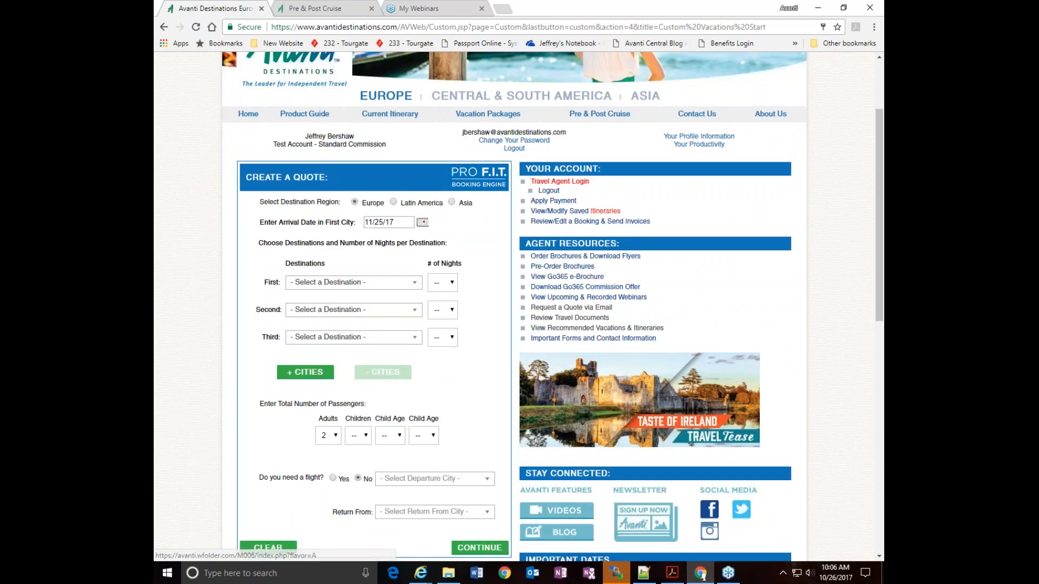
pyautogui.click(566, 263)
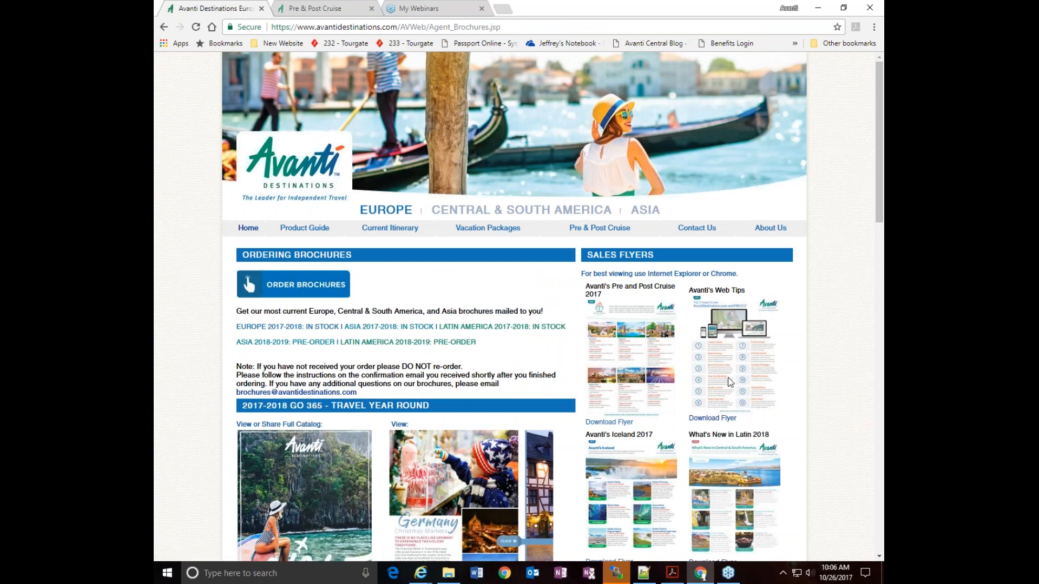
pyautogui.scroll(-1, 731, 381)
pyautogui.scroll(-1, 552, 307)
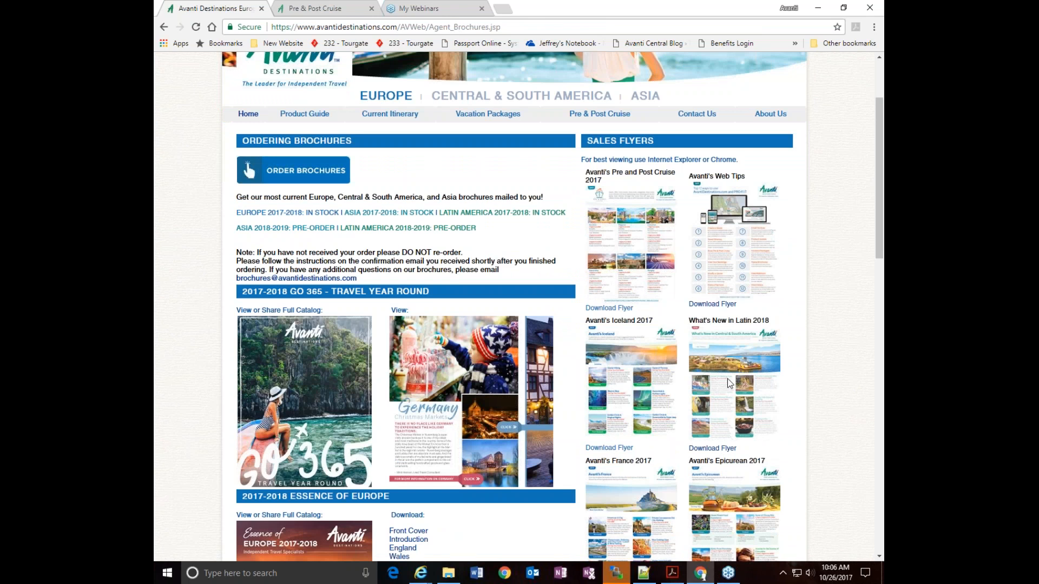
pyautogui.scroll(-1, 730, 383)
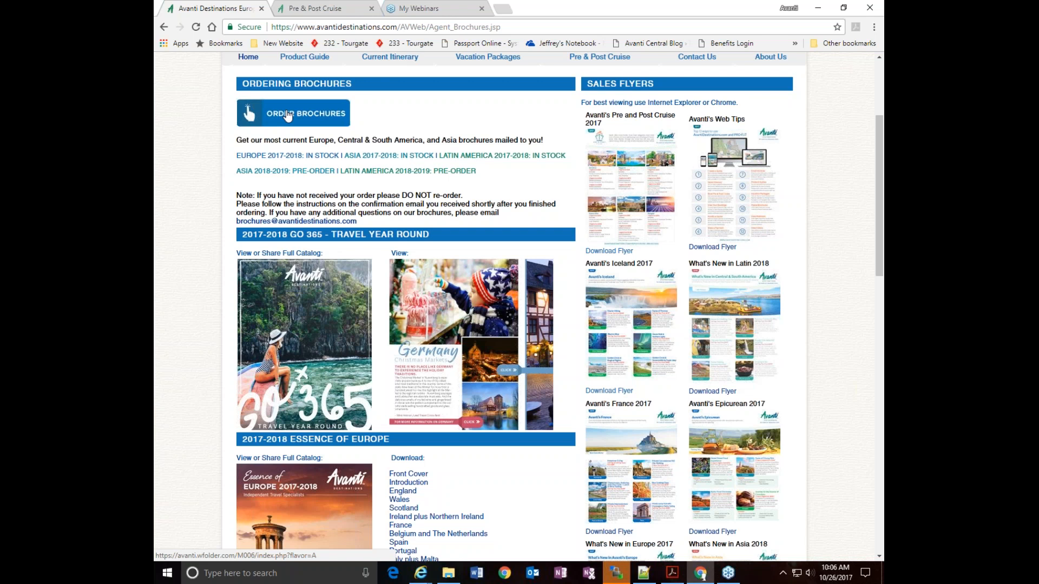
pyautogui.scroll(-5, 353, 285)
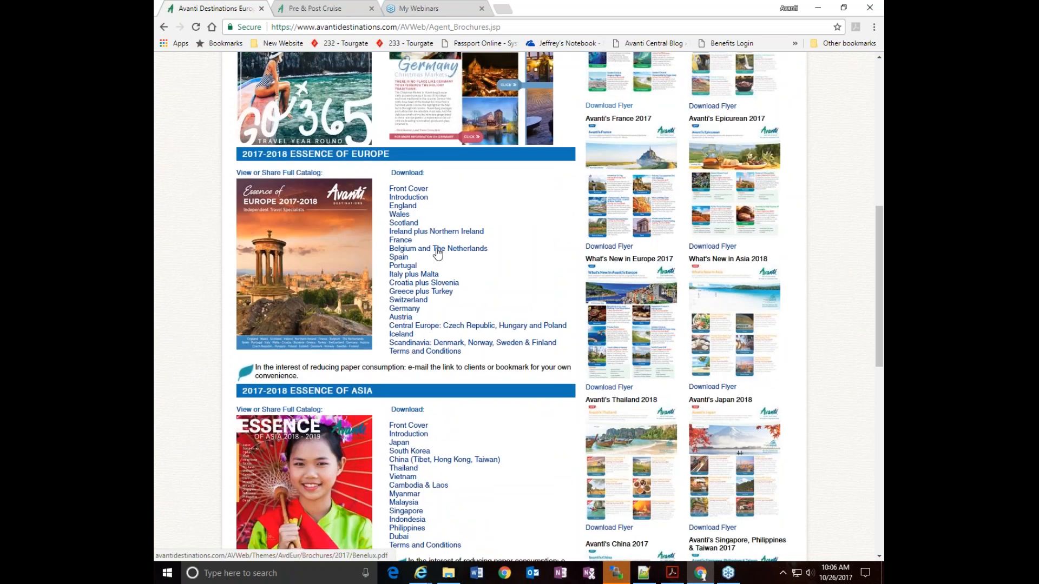
pyautogui.scroll(-4, 468, 279)
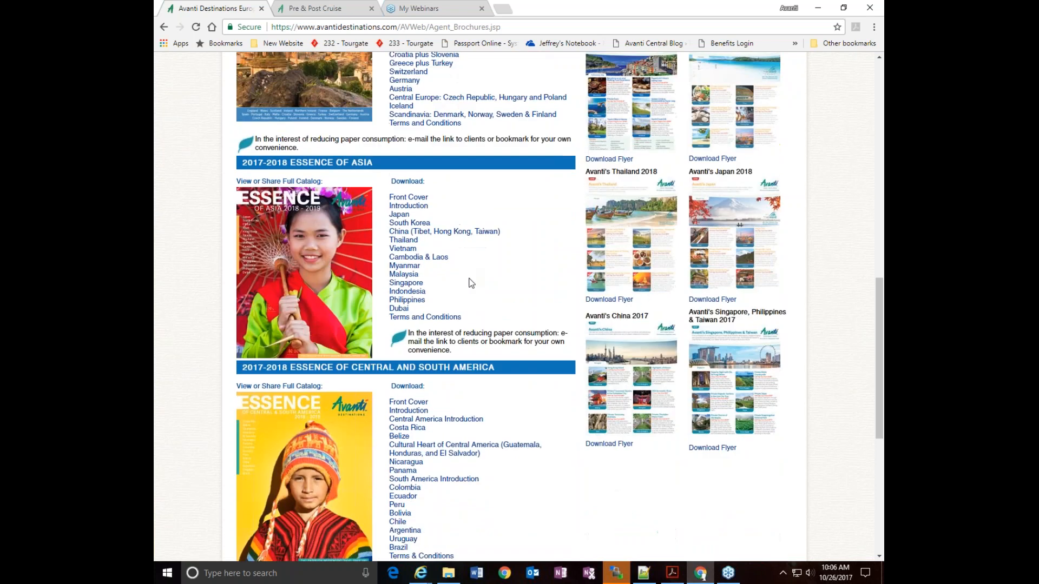
pyautogui.scroll(-3, 319, 257)
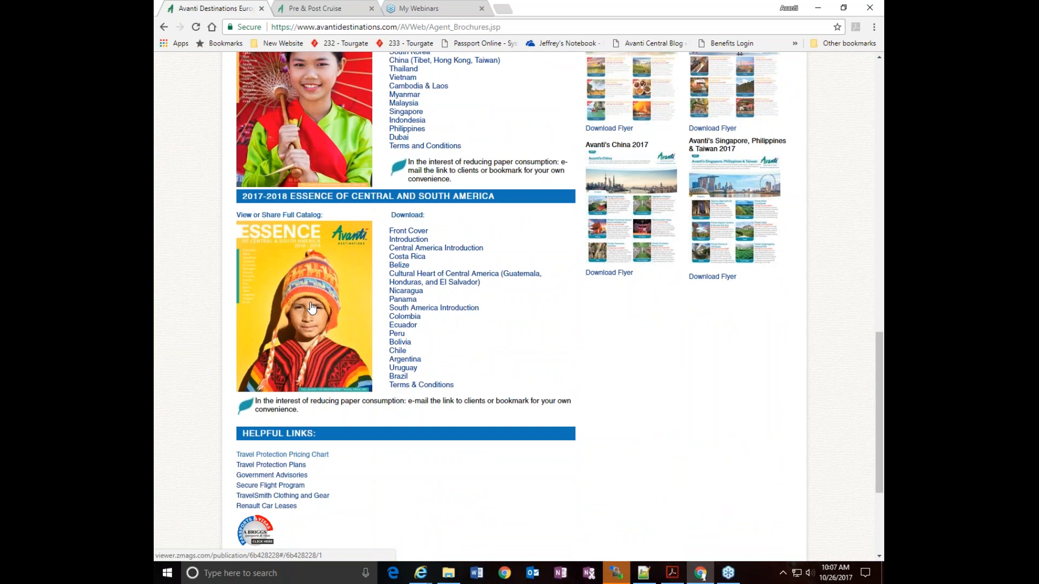
pyautogui.scroll(3, 311, 307)
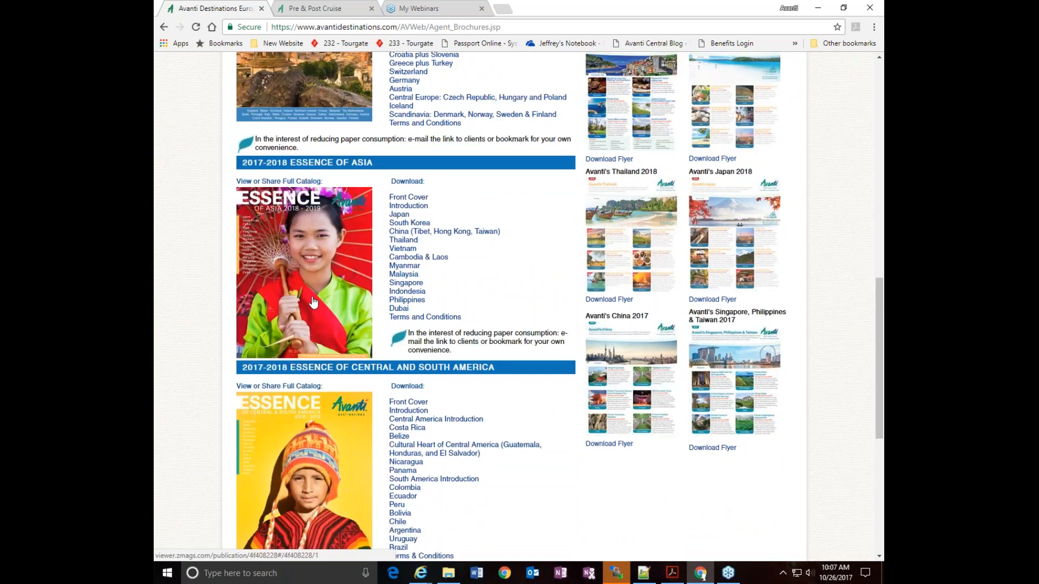
pyautogui.scroll(12, 318, 304)
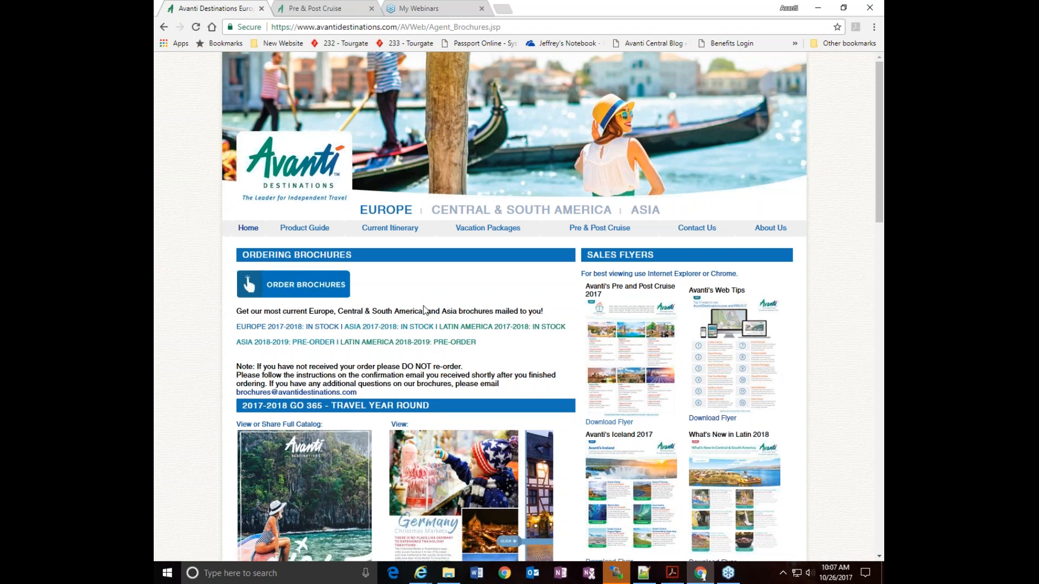
# Return to the agent home page, open the Go365 e-Brochure and zoom in and out on its cover
pyautogui.click(293, 178)
pyautogui.click(561, 99)
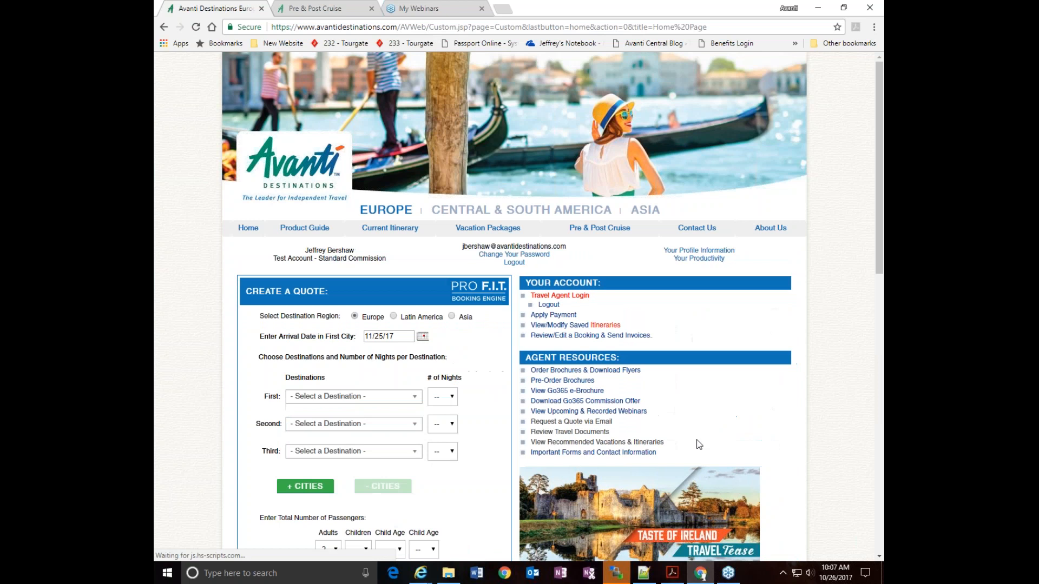
pyautogui.click(555, 394)
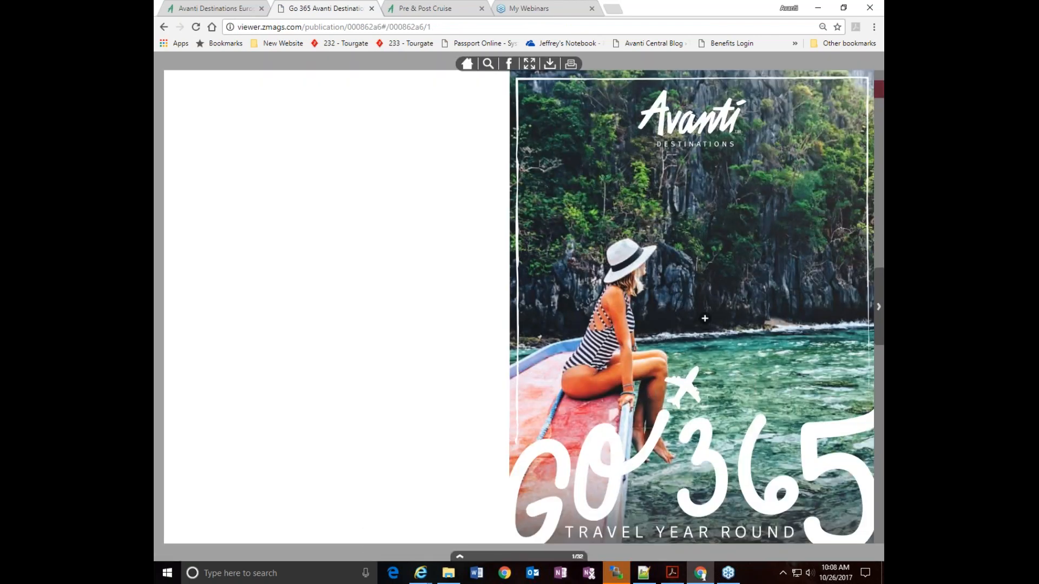
pyautogui.click(704, 318)
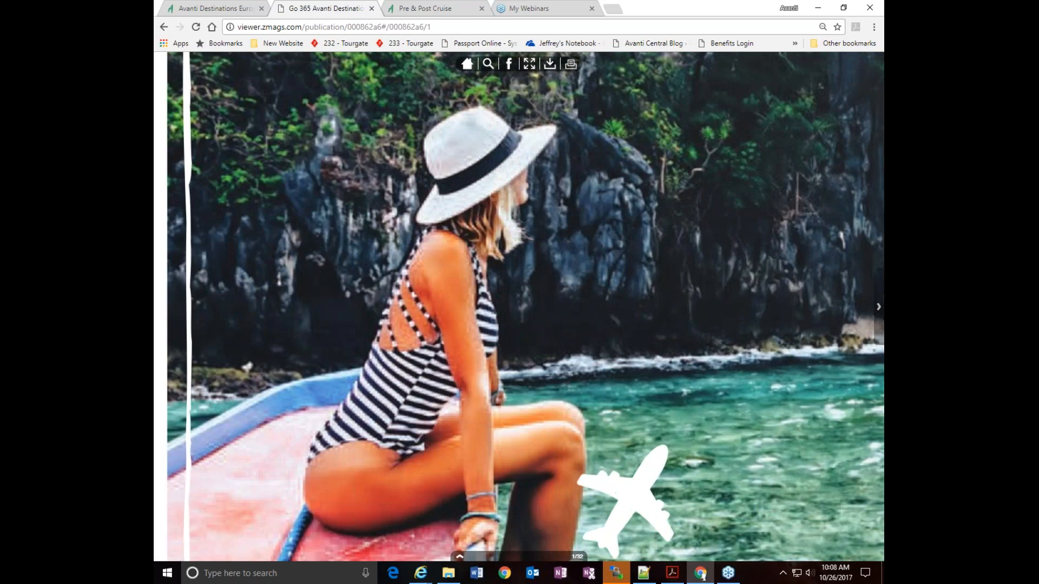
pyautogui.click(780, 224)
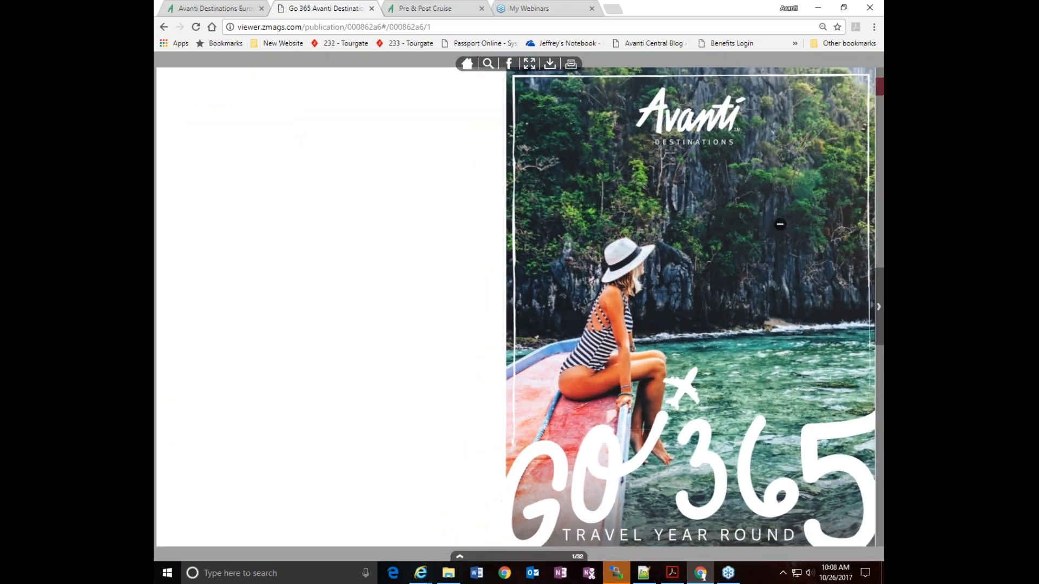
pyautogui.moveTo(475, 559)
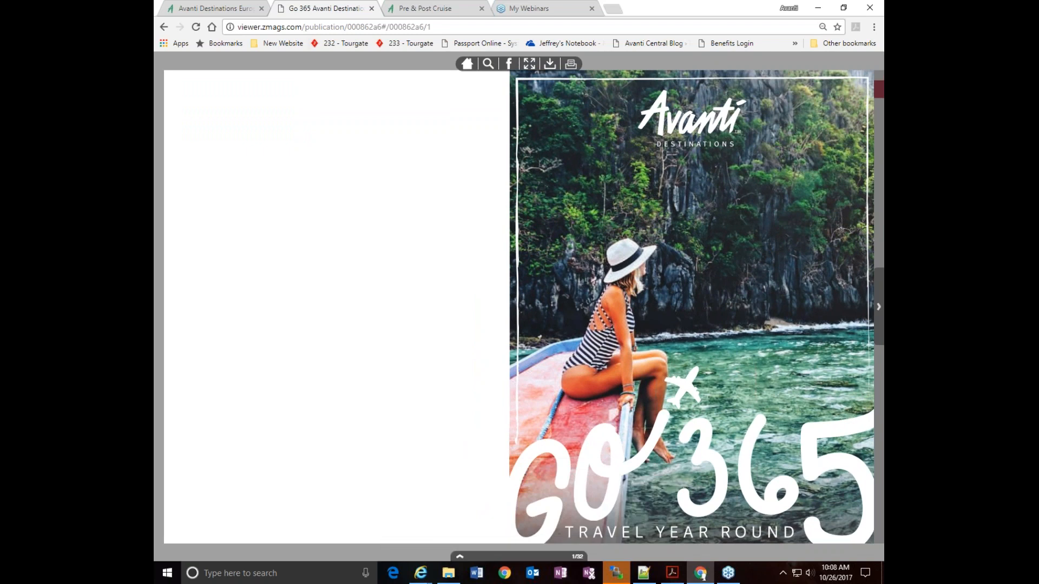
# Go back to the main Avanti site, review the Request a Quote via Email form and return to the home page
pyautogui.click(220, 10)
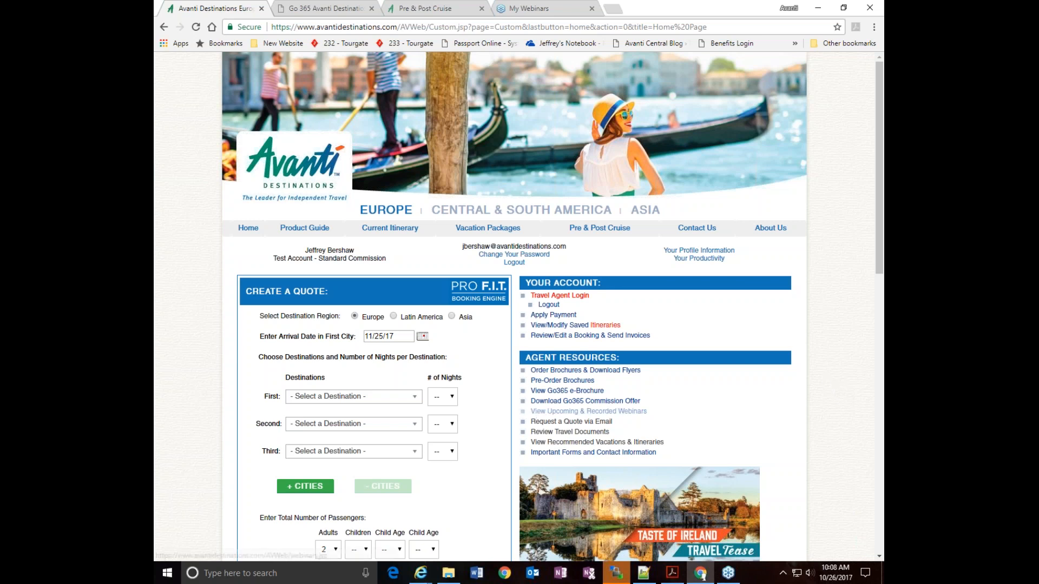
pyautogui.click(551, 428)
pyautogui.scroll(-3, 550, 428)
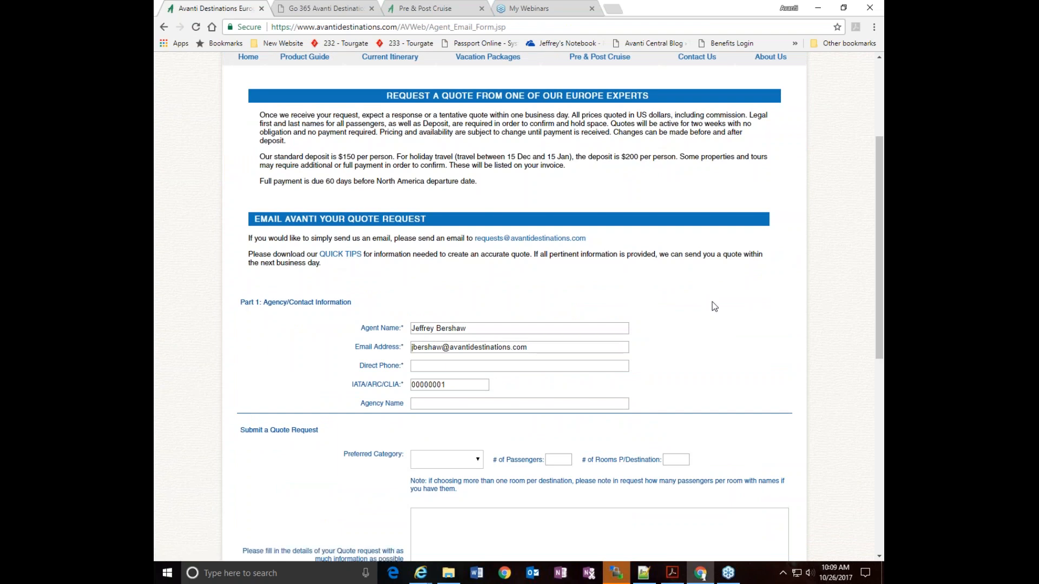
pyautogui.scroll(1, 714, 314)
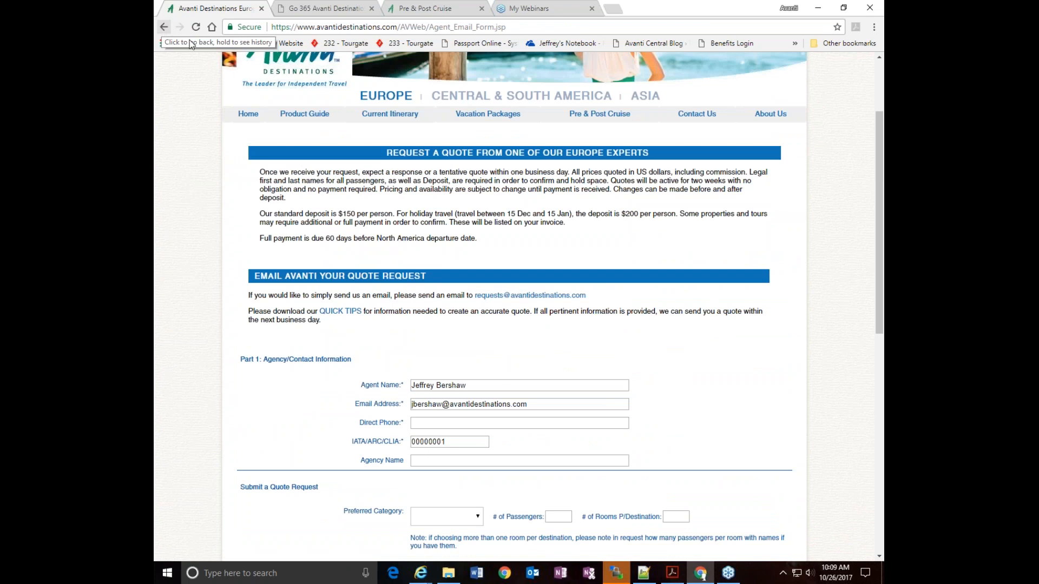
pyautogui.click(164, 27)
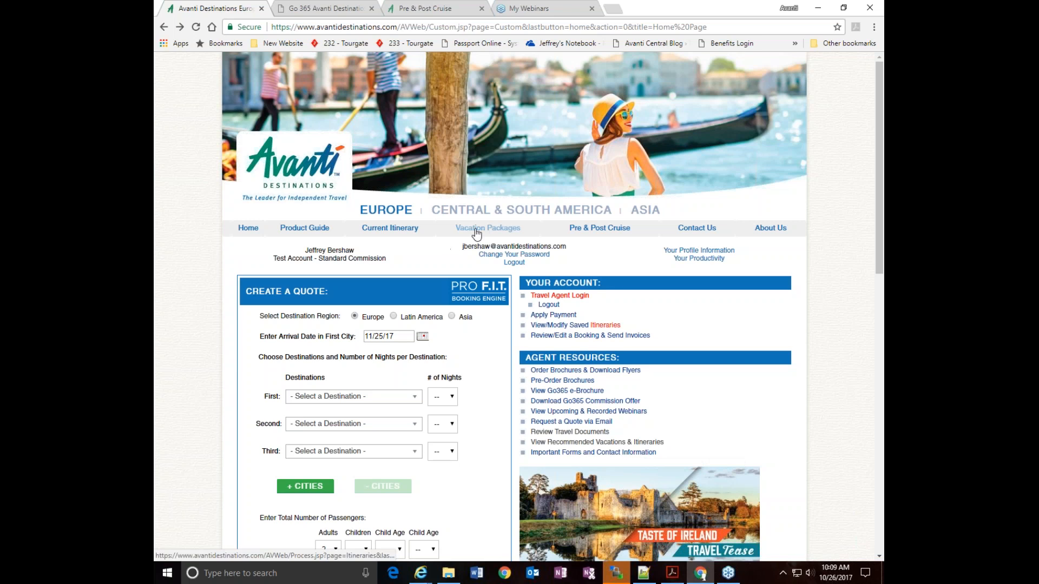
# Open Important Forms and Contact Information, view the Austria country sheet and return to the home page
pyautogui.click(559, 457)
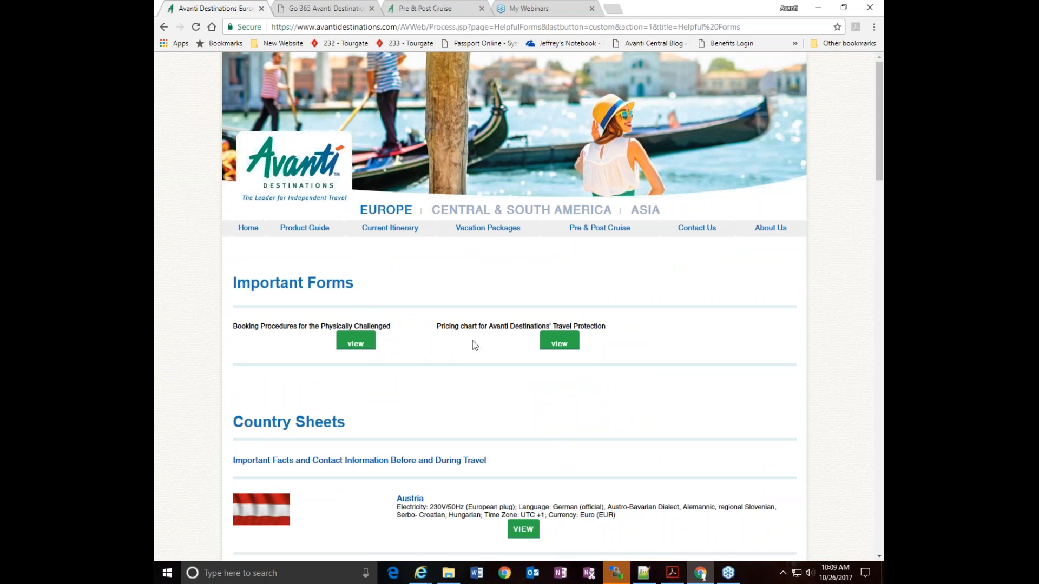
pyautogui.scroll(-2, 516, 420)
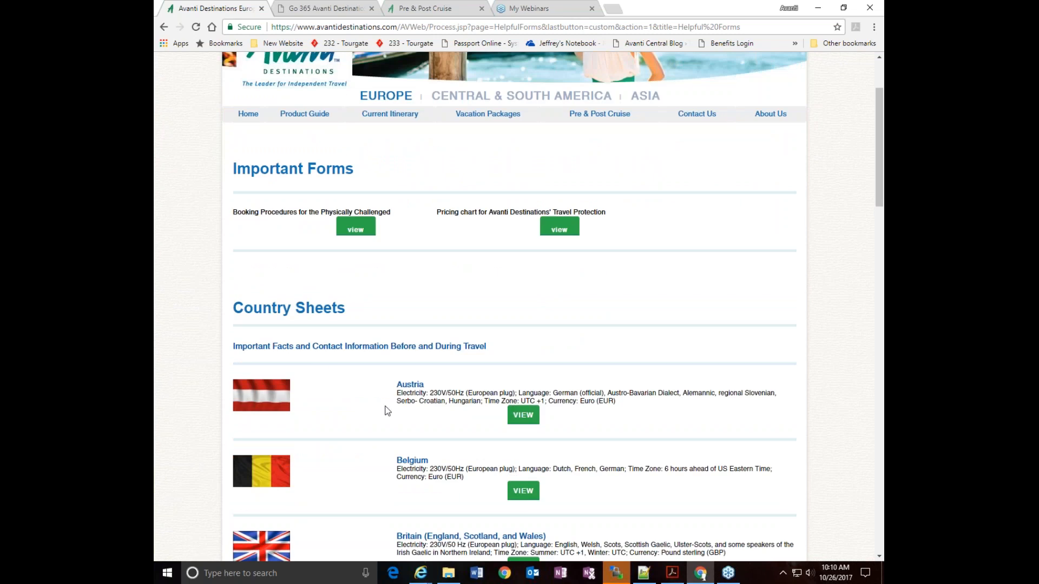
pyautogui.click(523, 419)
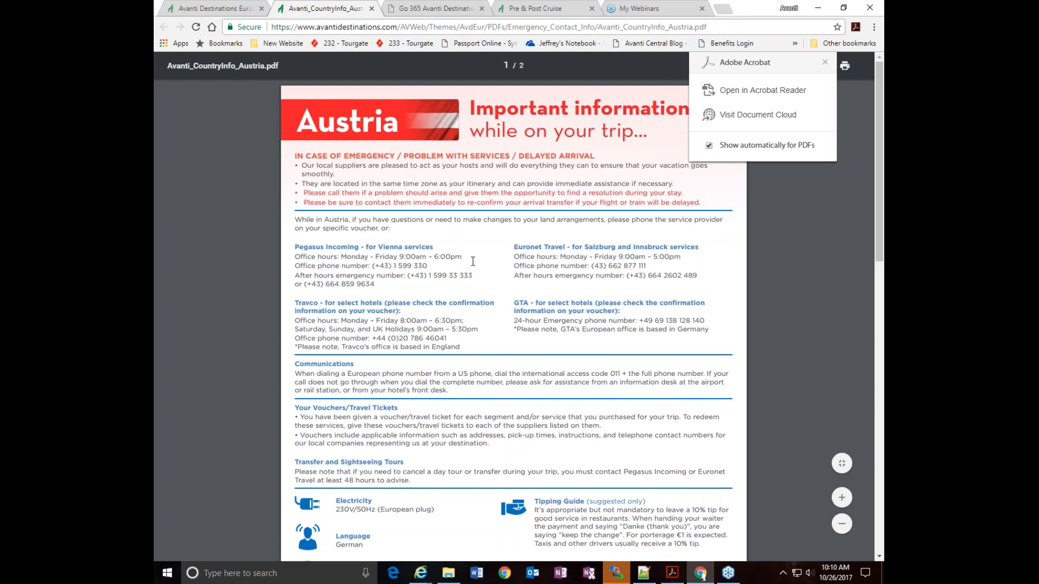
pyautogui.click(230, 12)
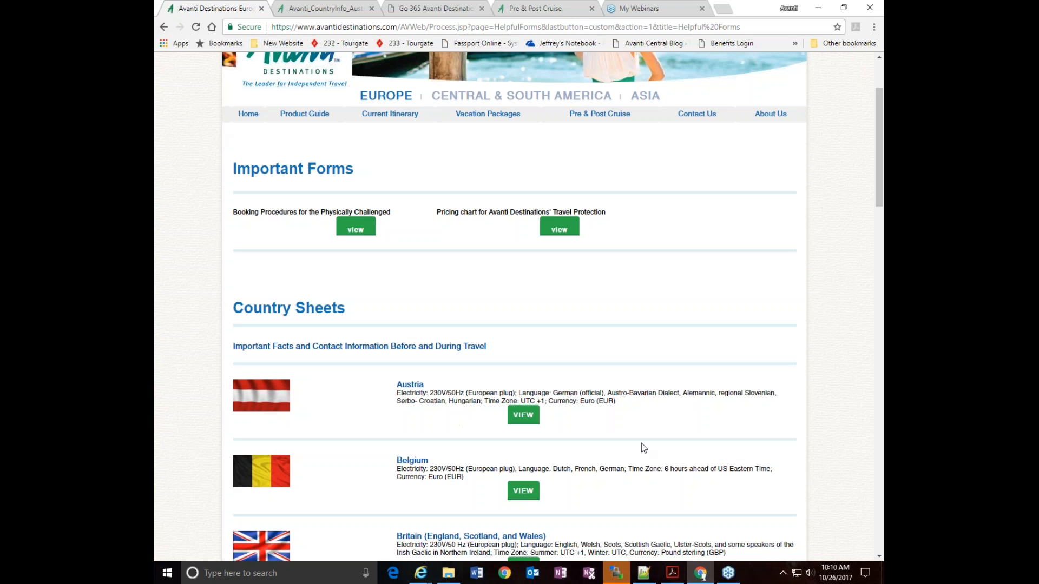
pyautogui.scroll(-1, 642, 443)
pyautogui.click(163, 27)
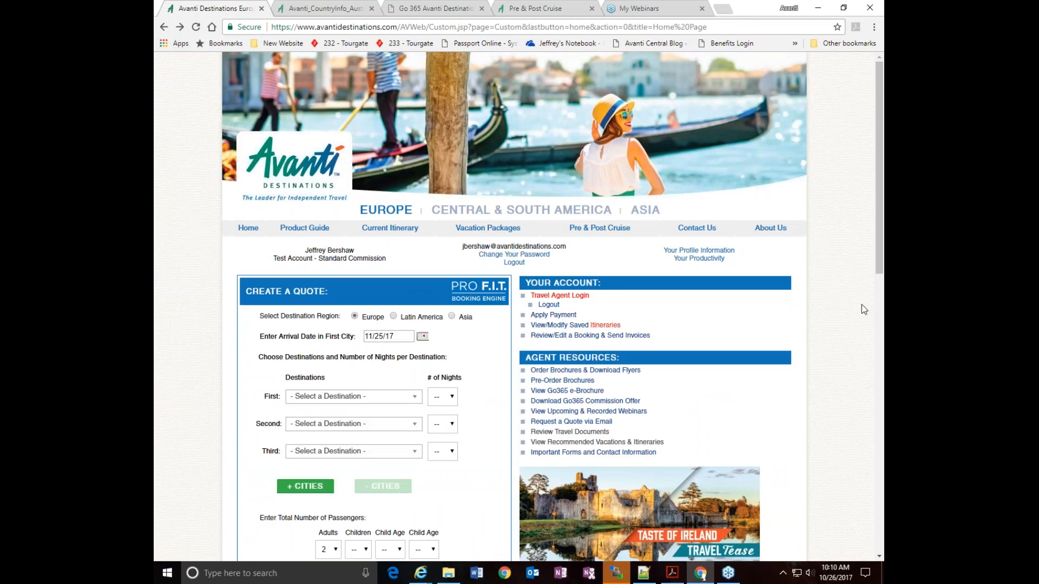
# Review the saved itineraries, helpful links, important dates and bookings sections of the agent dashboard
pyautogui.scroll(-5, 845, 374)
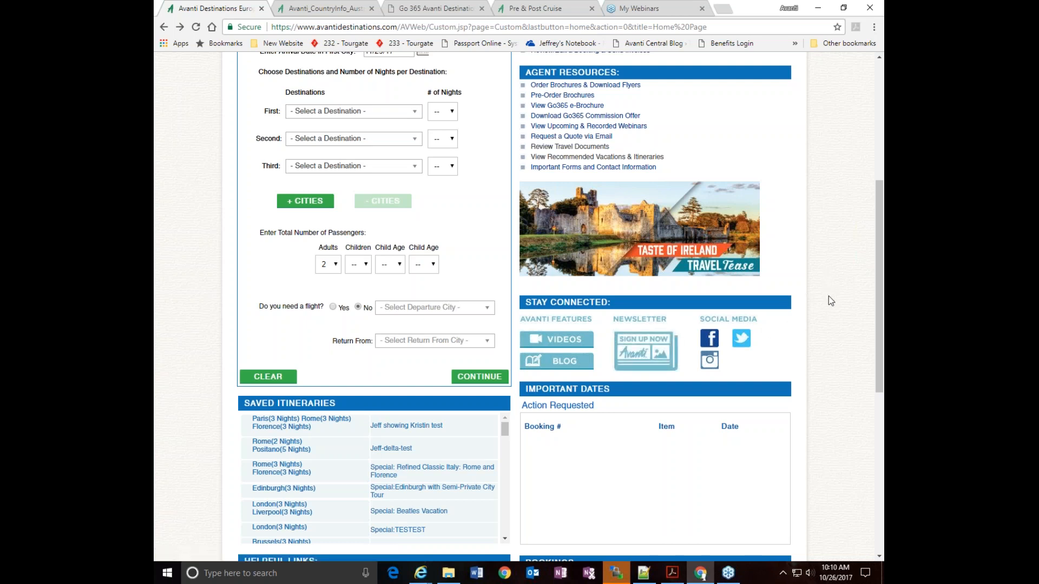
pyautogui.scroll(3, 829, 297)
pyautogui.scroll(-6, 829, 296)
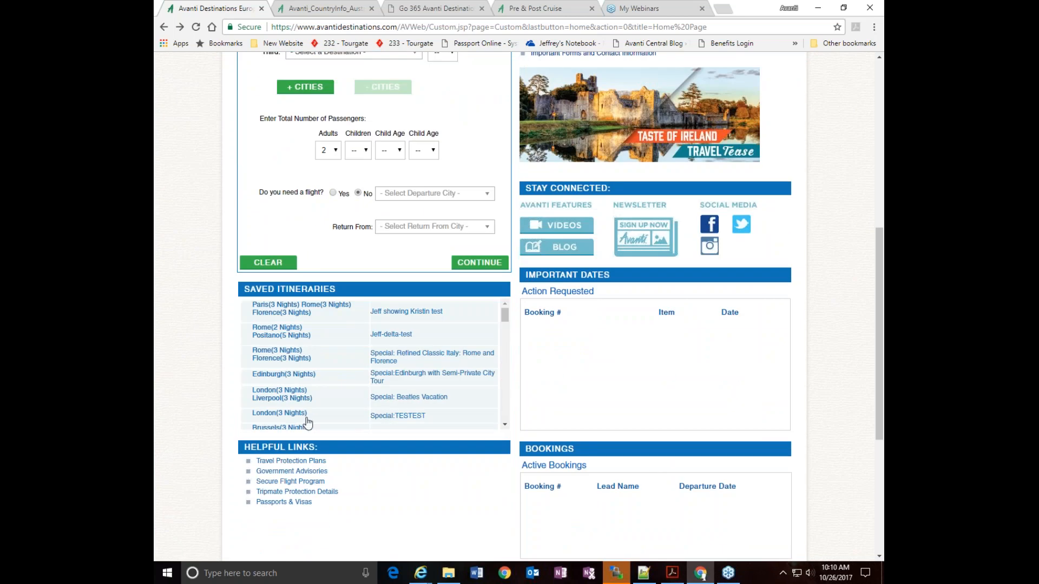
pyautogui.scroll(-3, 840, 351)
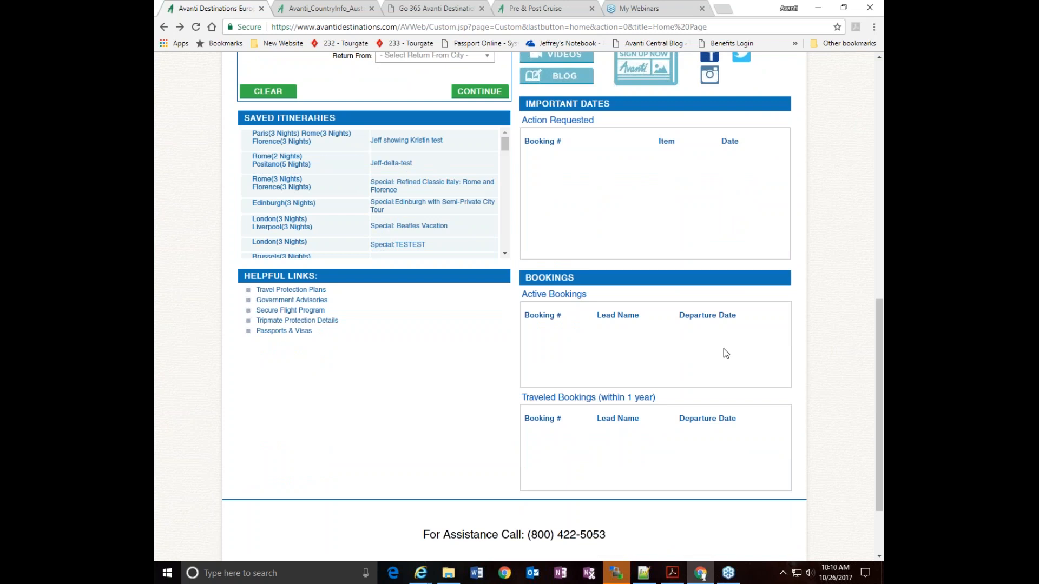
pyautogui.scroll(7, 804, 378)
pyautogui.scroll(3, 805, 373)
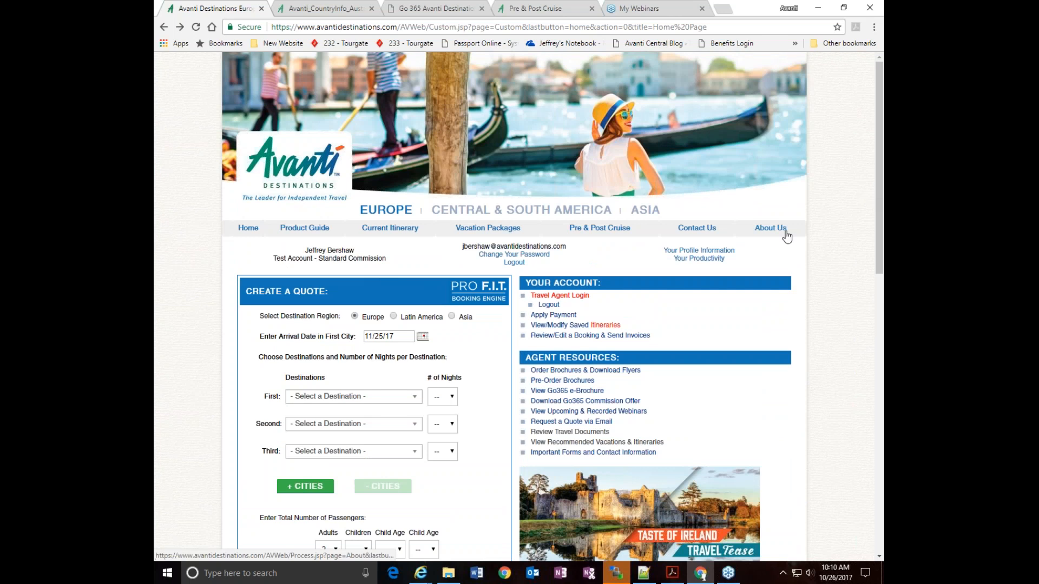
# View the agent and agency profile information, close it without changes and open the productivity page
pyautogui.click(700, 252)
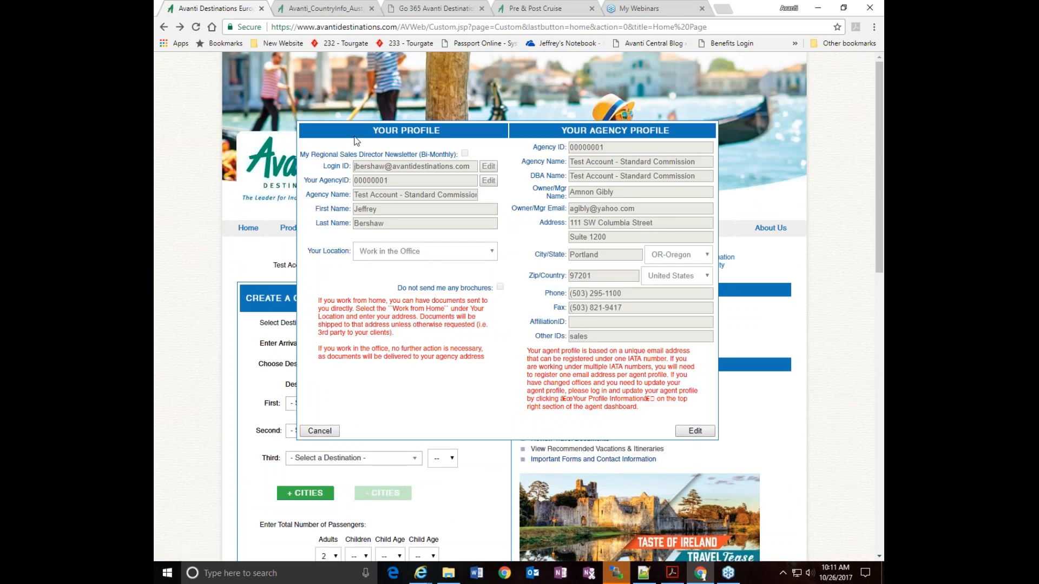
pyautogui.click(322, 430)
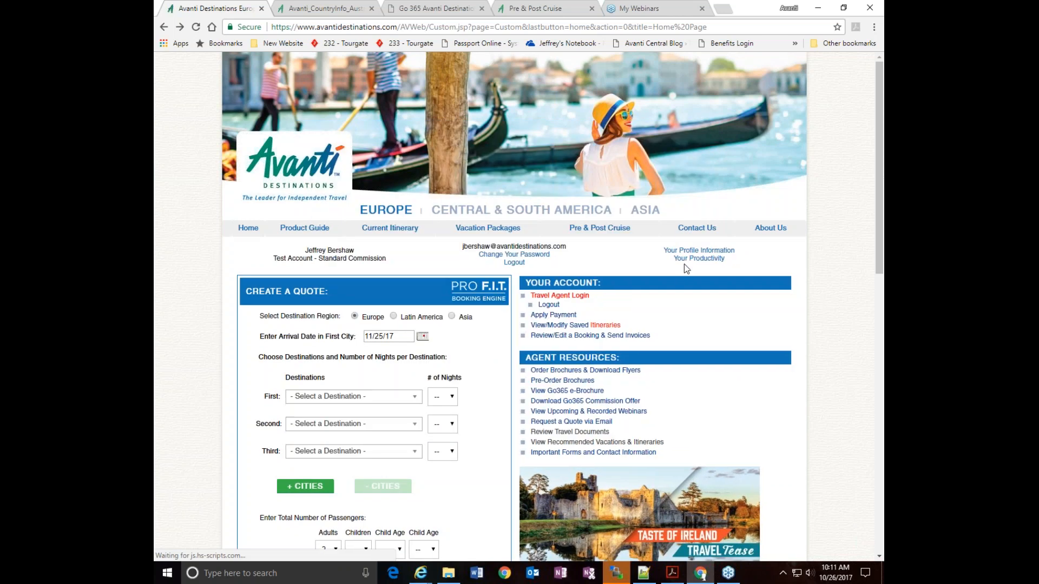
pyautogui.click(699, 259)
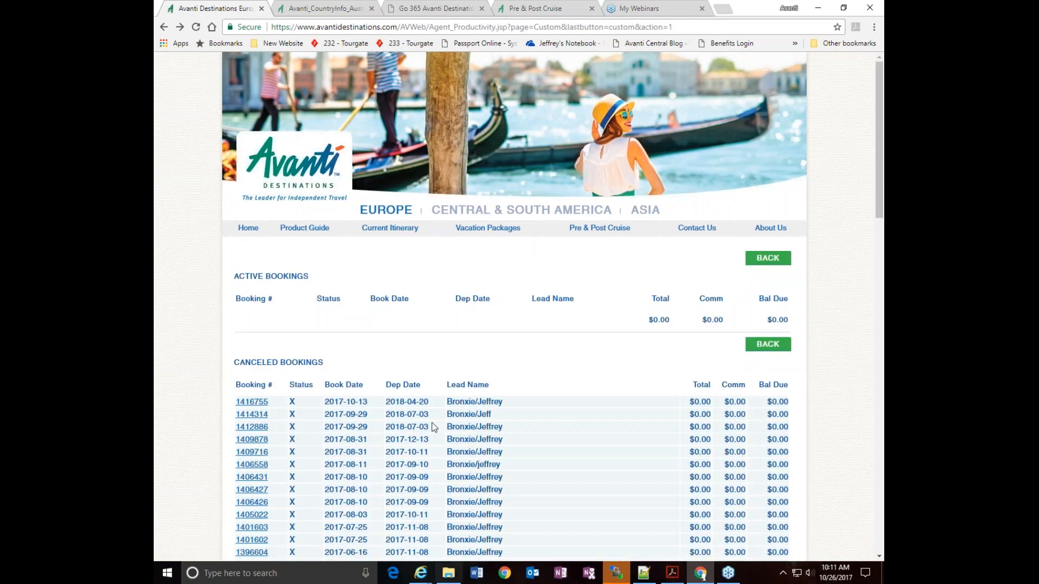
# Return from the productivity page to the home page and look over its quote form, agent resources, helpful links and bookings
pyautogui.click(164, 27)
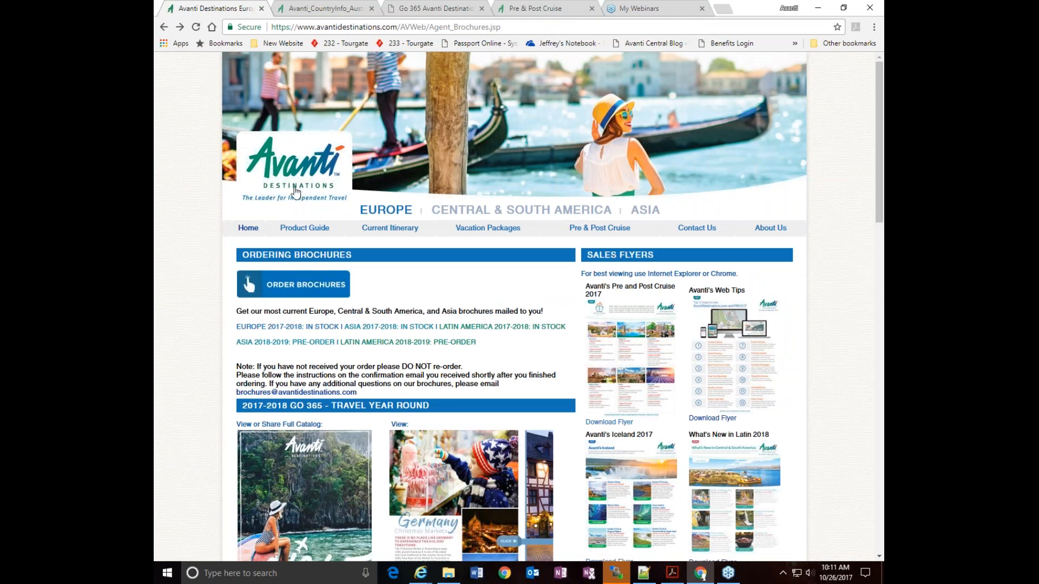
pyautogui.click(299, 169)
pyautogui.click(565, 91)
pyautogui.scroll(-4, 682, 345)
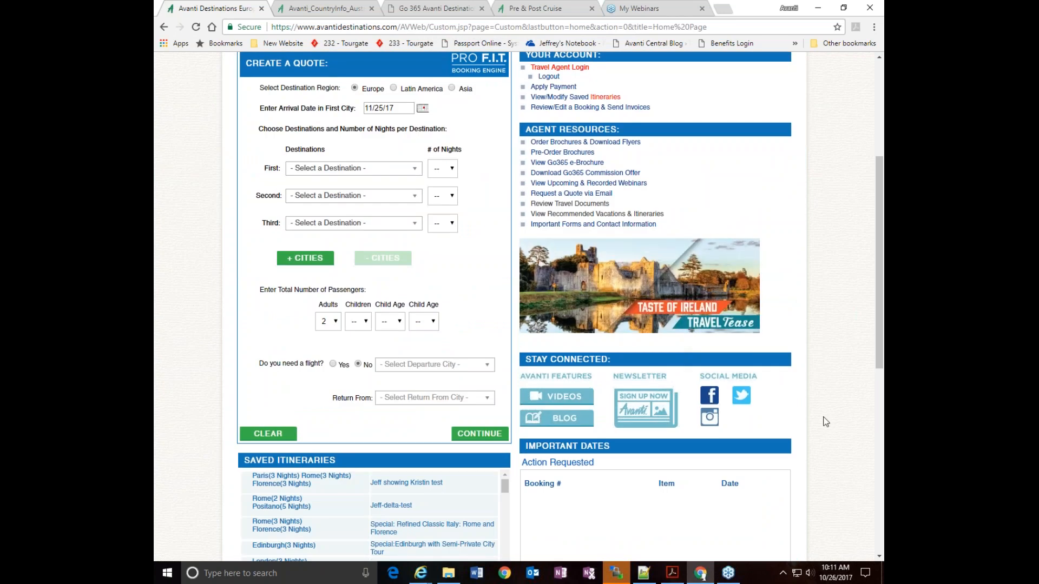
pyautogui.scroll(-4, 599, 273)
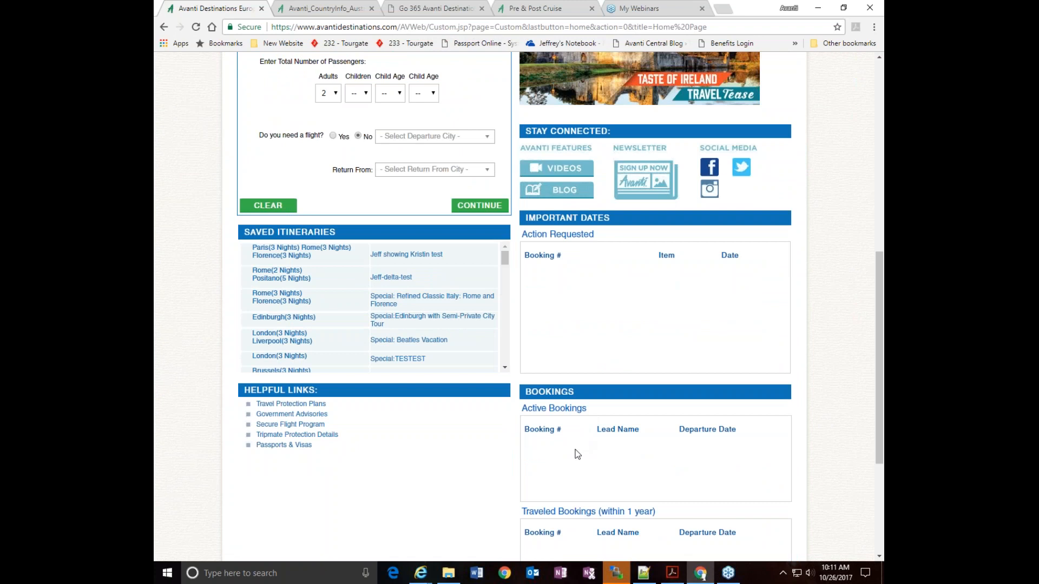
pyautogui.scroll(-2, 577, 454)
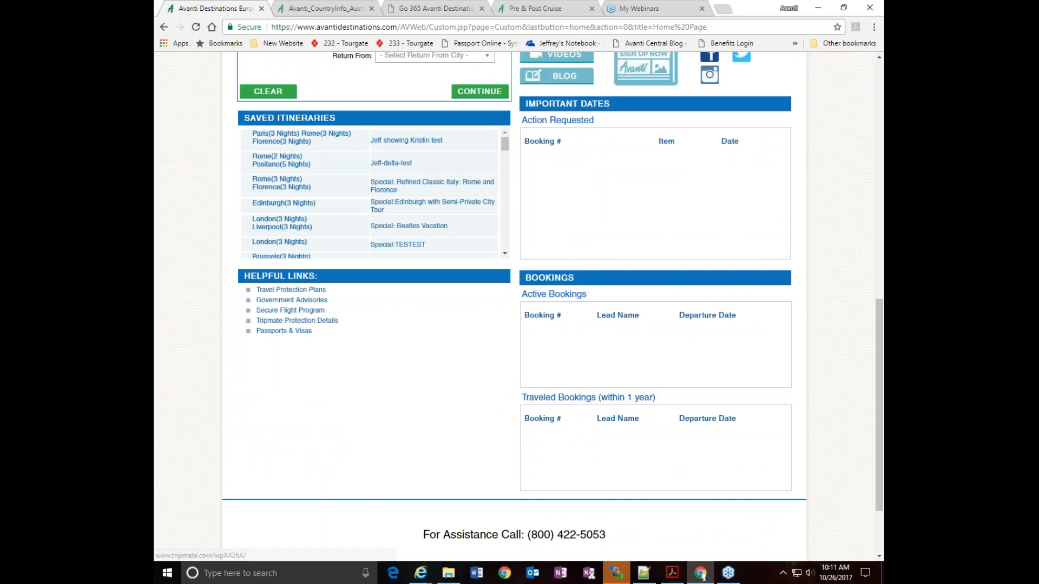
pyautogui.scroll(6, 411, 328)
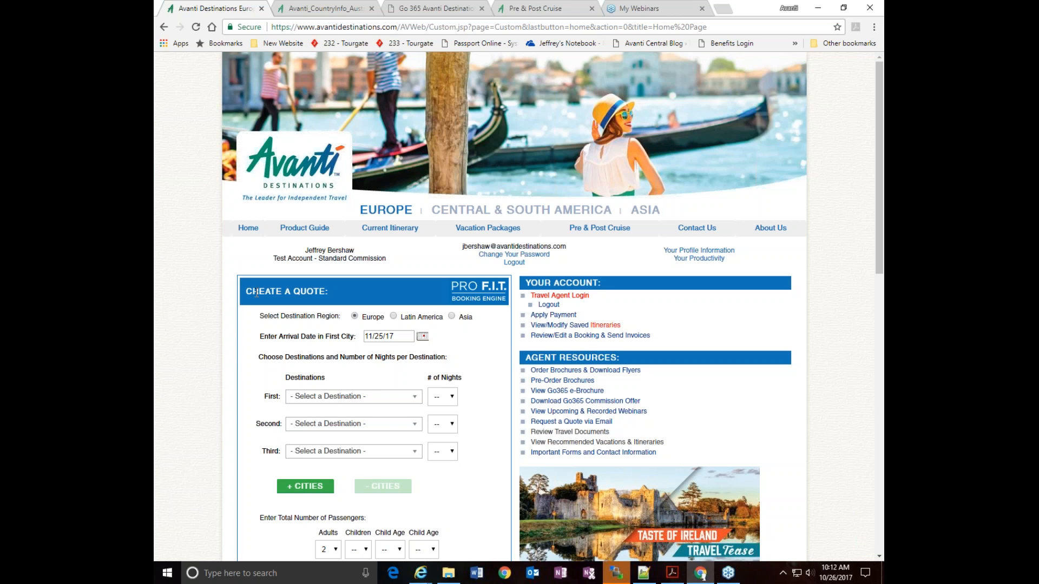
# Open Vacation Packages and go to the recommended vacations for Italy
pyautogui.click(474, 230)
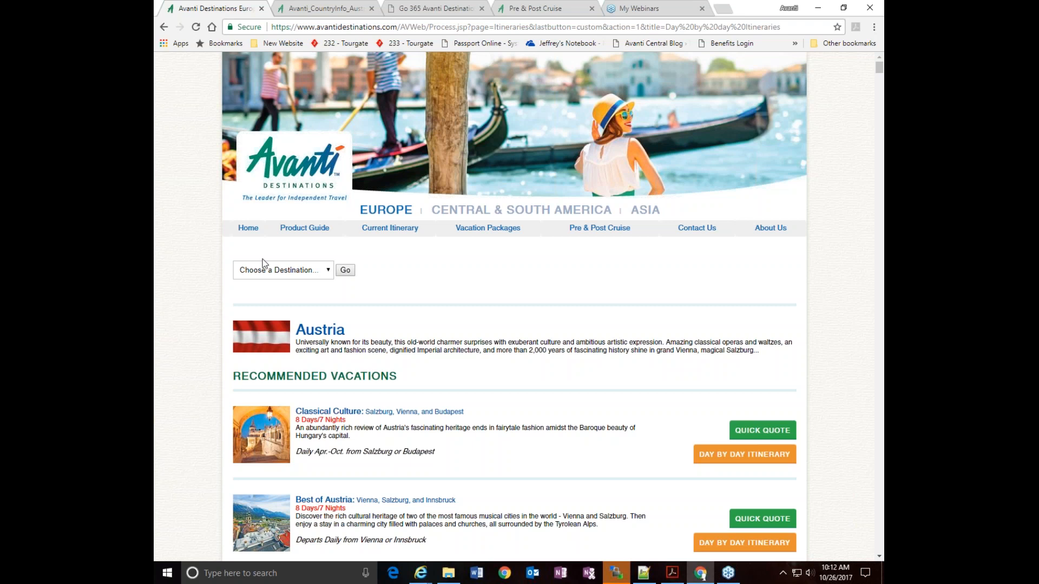
pyautogui.click(329, 272)
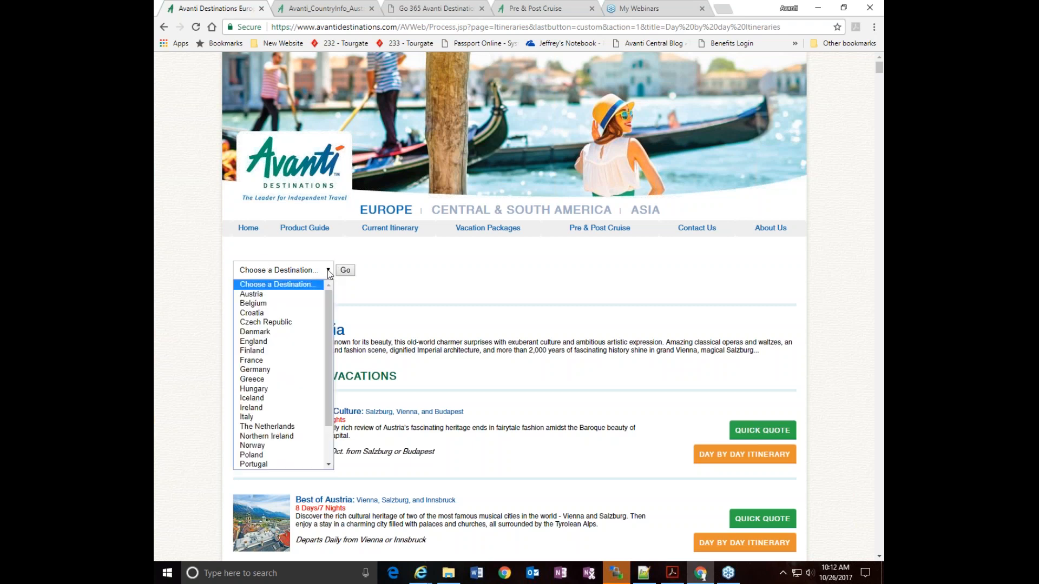
pyautogui.click(254, 419)
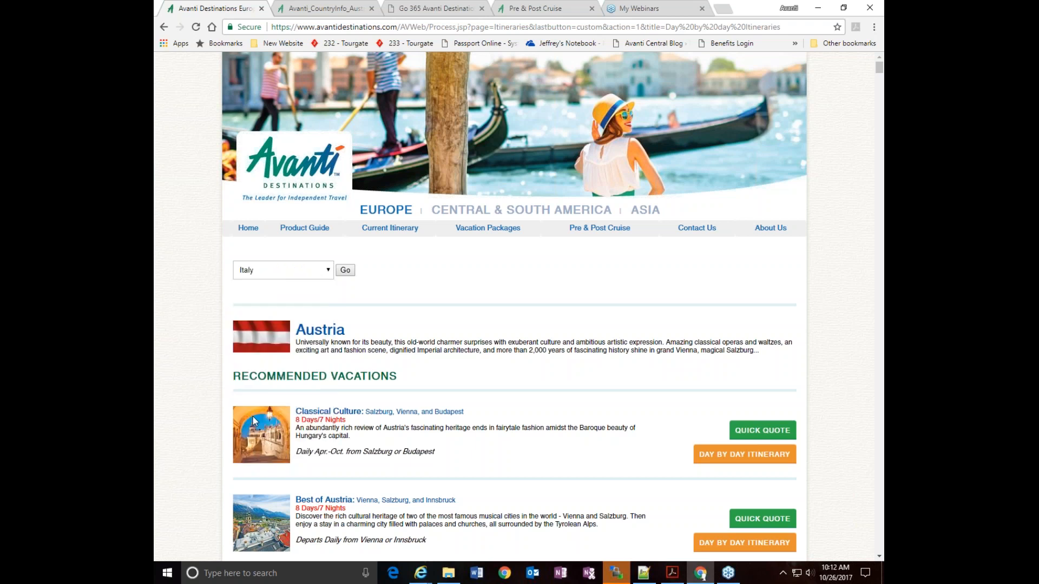
pyautogui.click(346, 272)
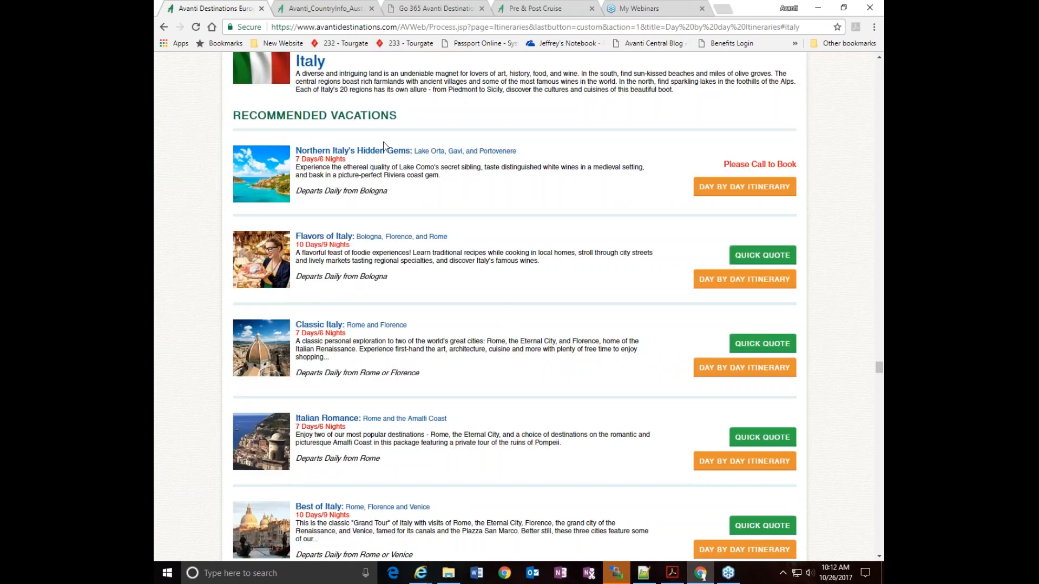
# Open the day-by-day itinerary of the Classic Italy: Rome and Florence package and read its accommodations, inclusions and daily program
pyautogui.scroll(-2, 492, 277)
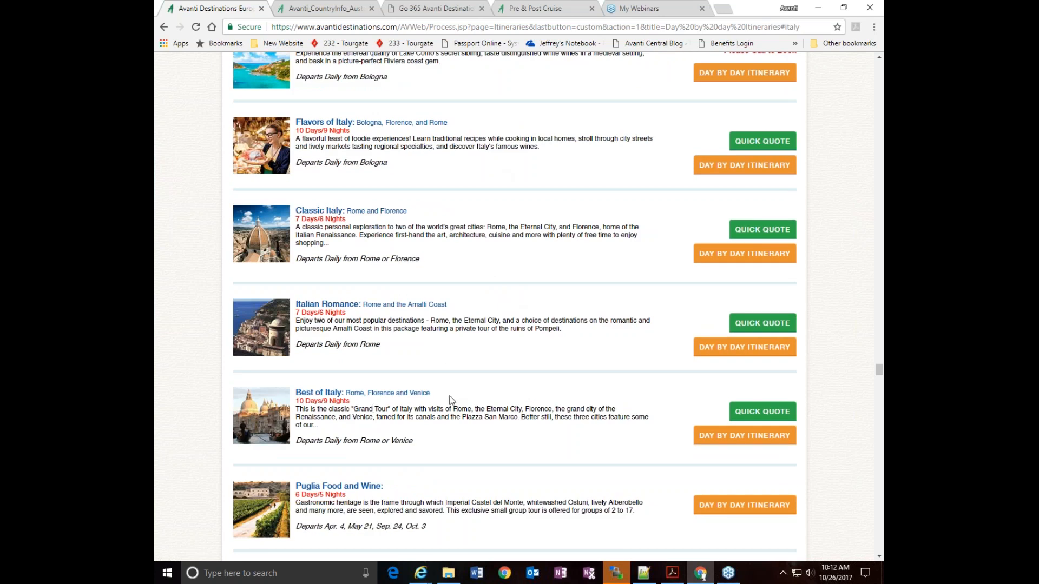
pyautogui.click(716, 259)
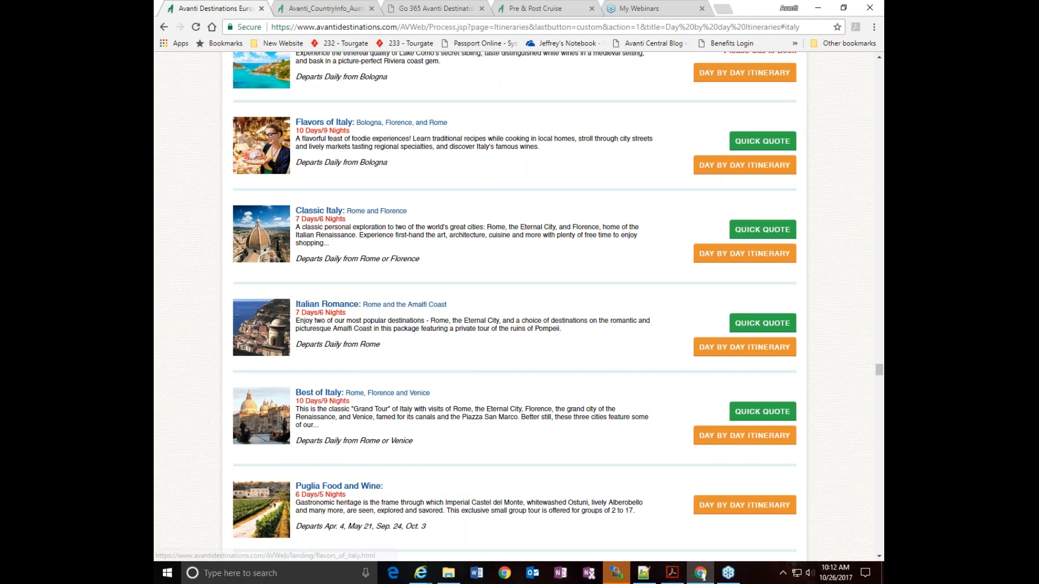
pyautogui.click(716, 258)
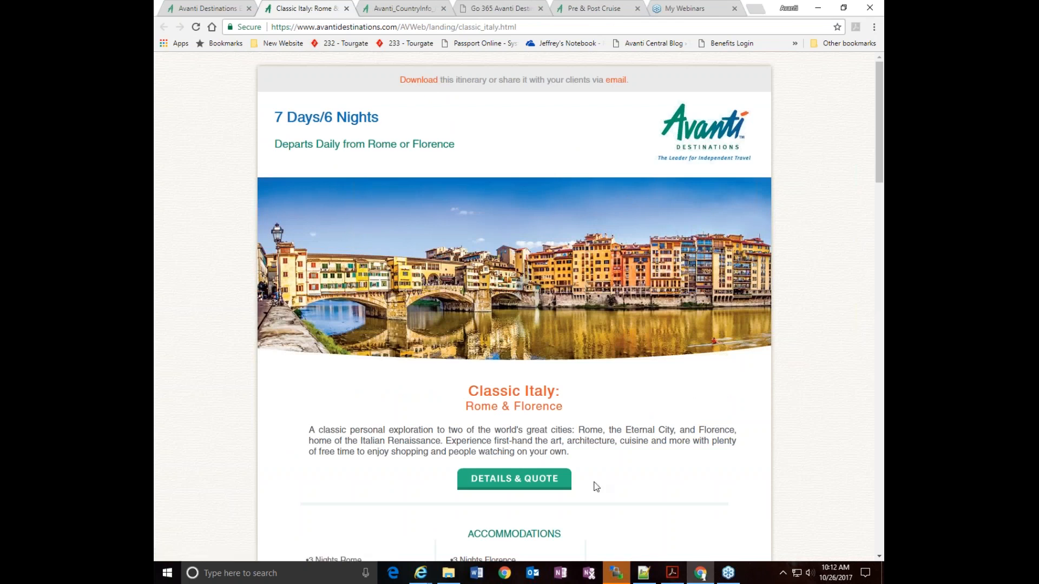
pyautogui.scroll(-2, 538, 485)
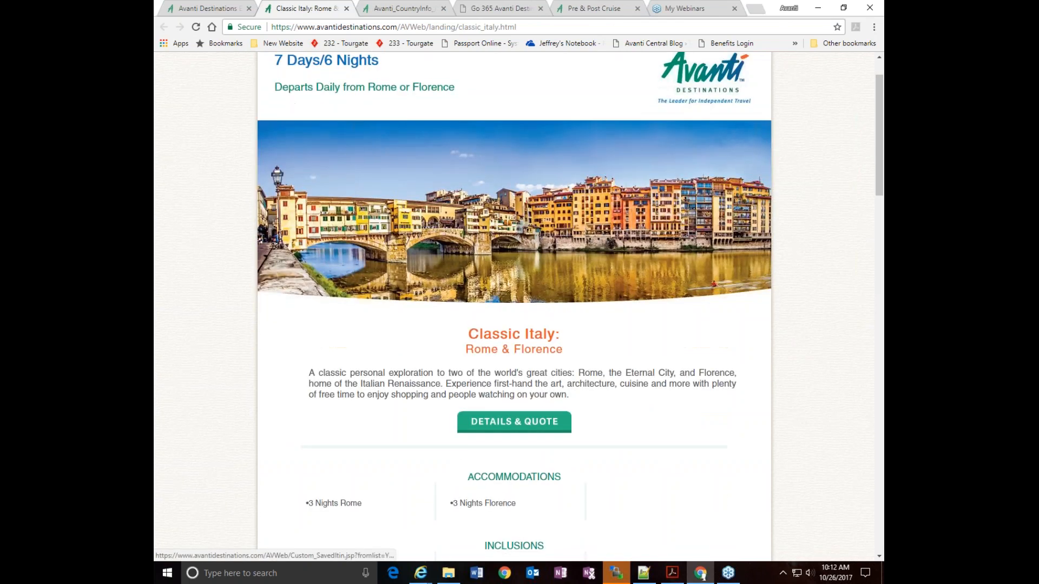
pyautogui.scroll(-2, 514, 303)
pyautogui.scroll(-7, 621, 380)
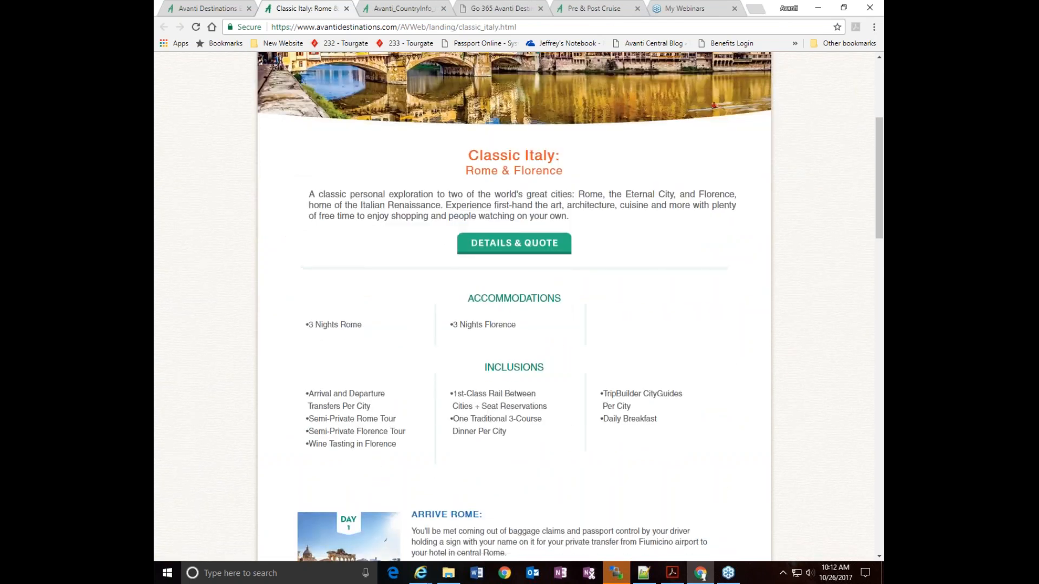
pyautogui.scroll(-1, 621, 380)
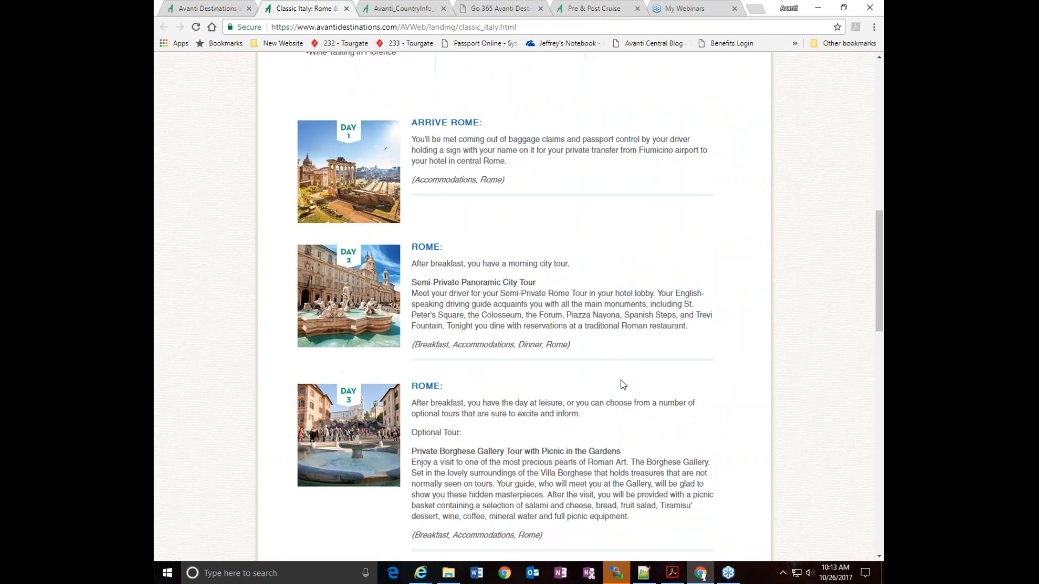
pyautogui.scroll(-6, 622, 380)
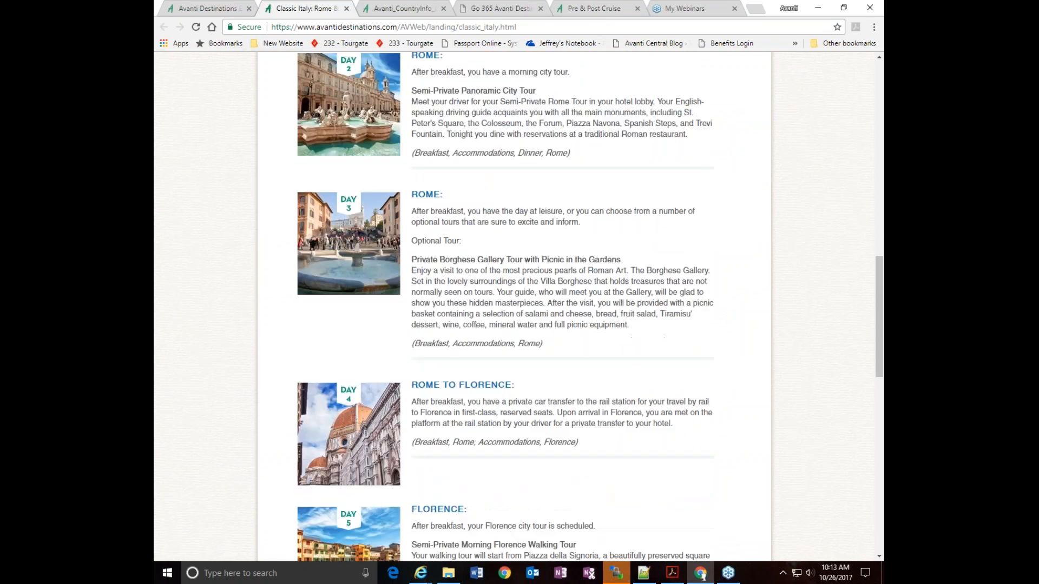
pyautogui.scroll(20, 621, 380)
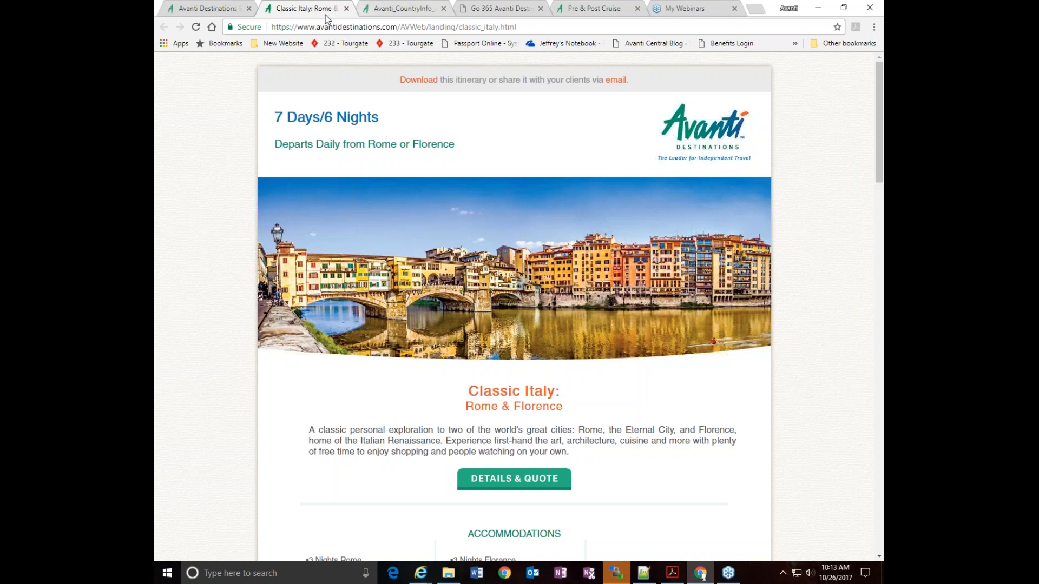
# Return to the Italy package list, open the quick quote for Best of Italy: Rome, Florence and Venice and review its components
pyautogui.click(215, 8)
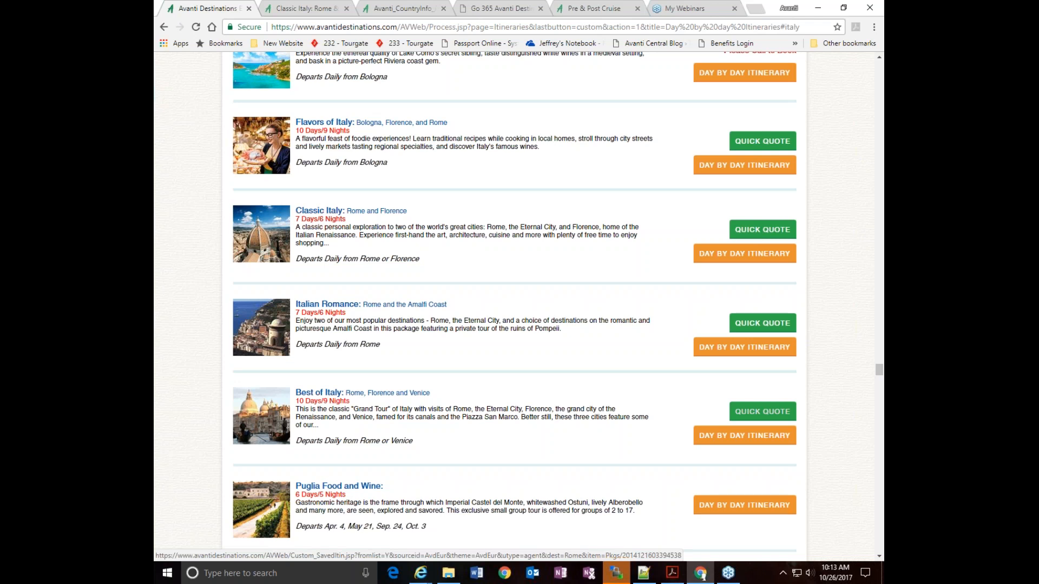
pyautogui.click(744, 435)
pyautogui.scroll(-2, 747, 343)
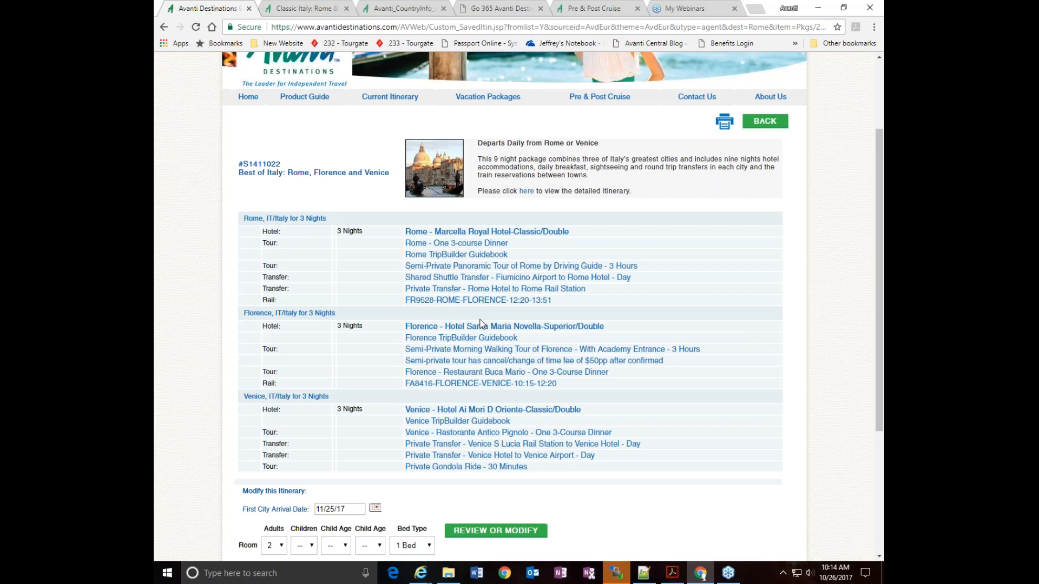
pyautogui.scroll(-1, 499, 372)
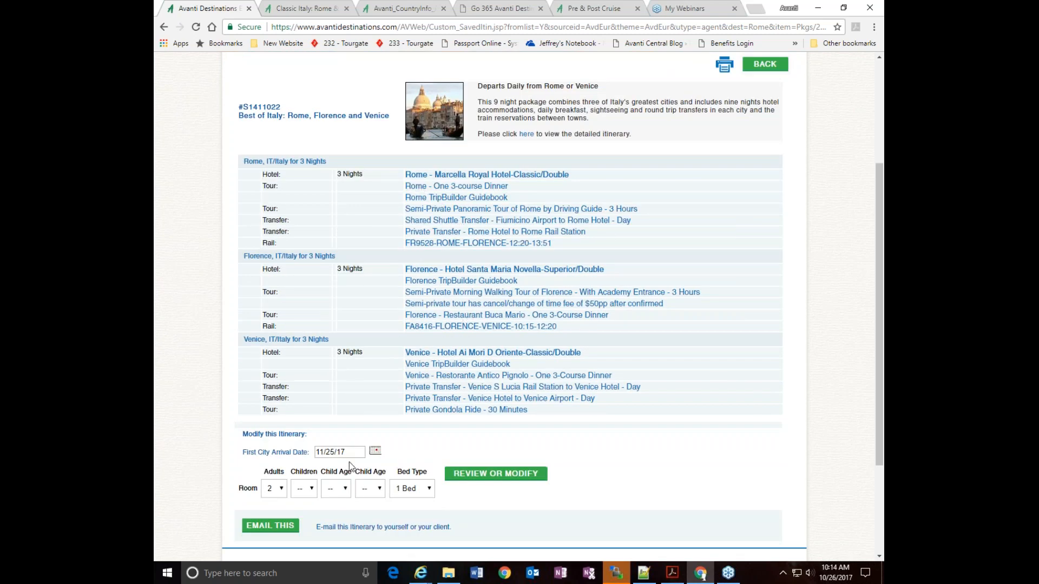
# Set the first city arrival date of the Best of Italy package to 04/03/18
pyautogui.click(375, 453)
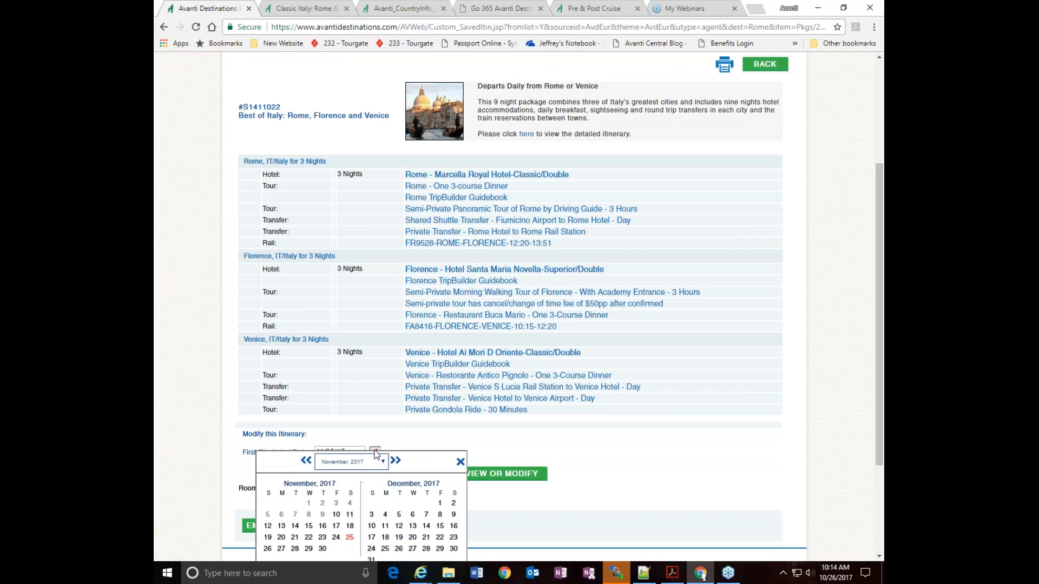
pyautogui.click(396, 460)
pyautogui.click(396, 460)
pyautogui.click(396, 460)
pyautogui.click(395, 460)
pyautogui.scroll(-3, 704, 453)
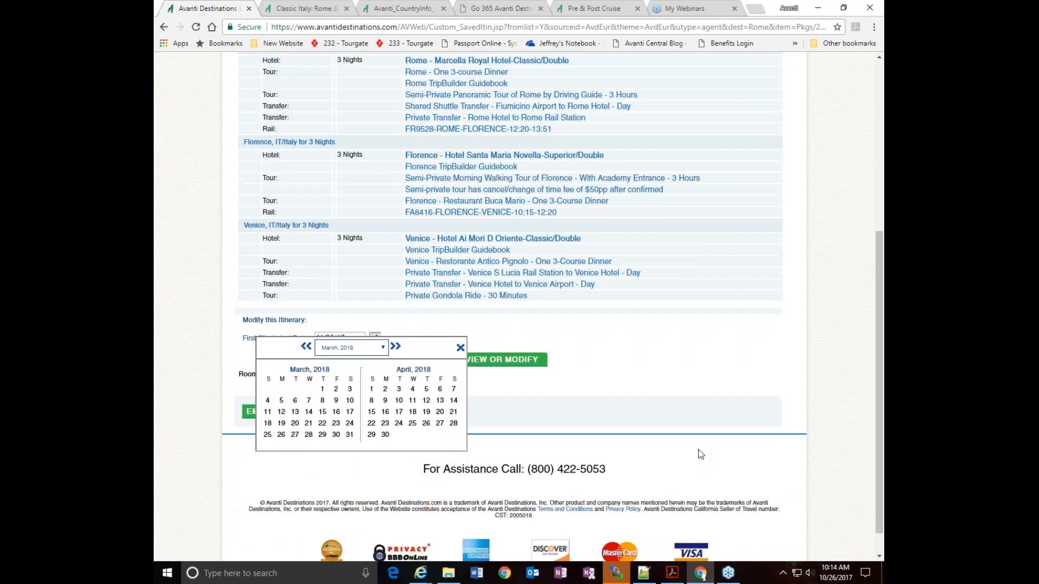
pyautogui.click(399, 390)
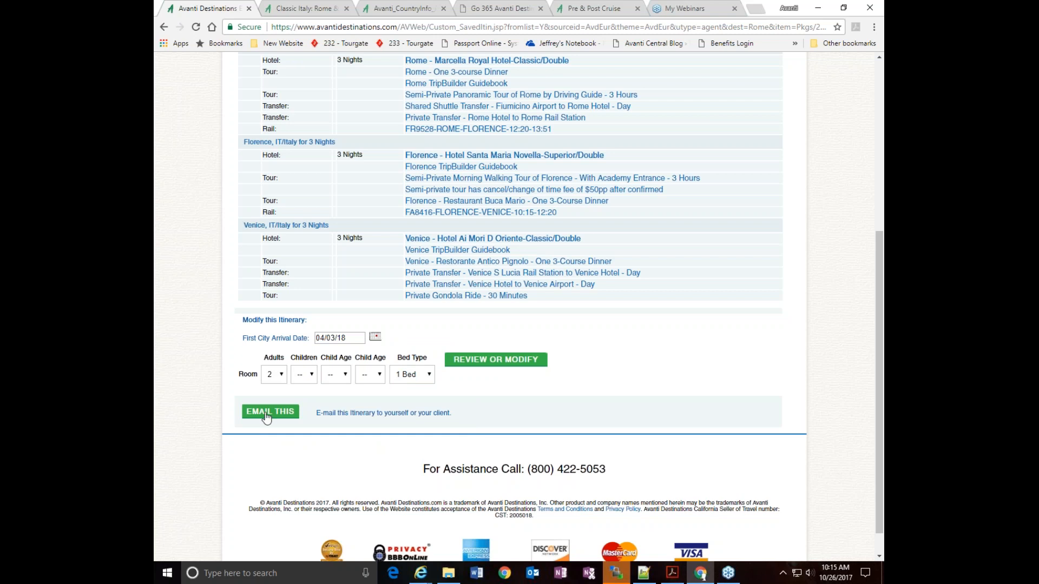
# Load the dated Best of Italy package as an itinerary for review or modification and view its Rome section
pyautogui.click(499, 367)
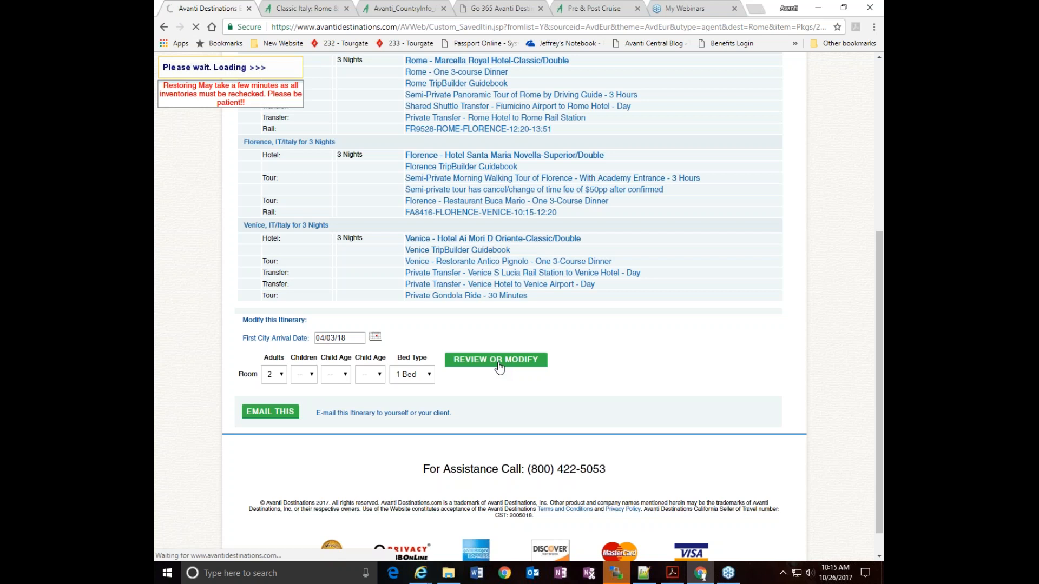
pyautogui.scroll(1, 634, 281)
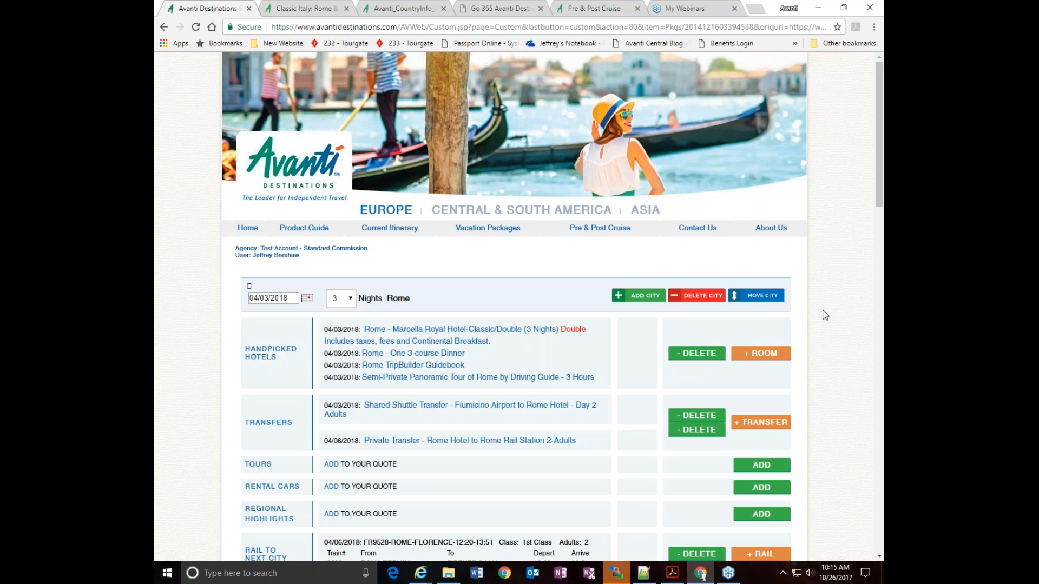
pyautogui.scroll(-2, 824, 315)
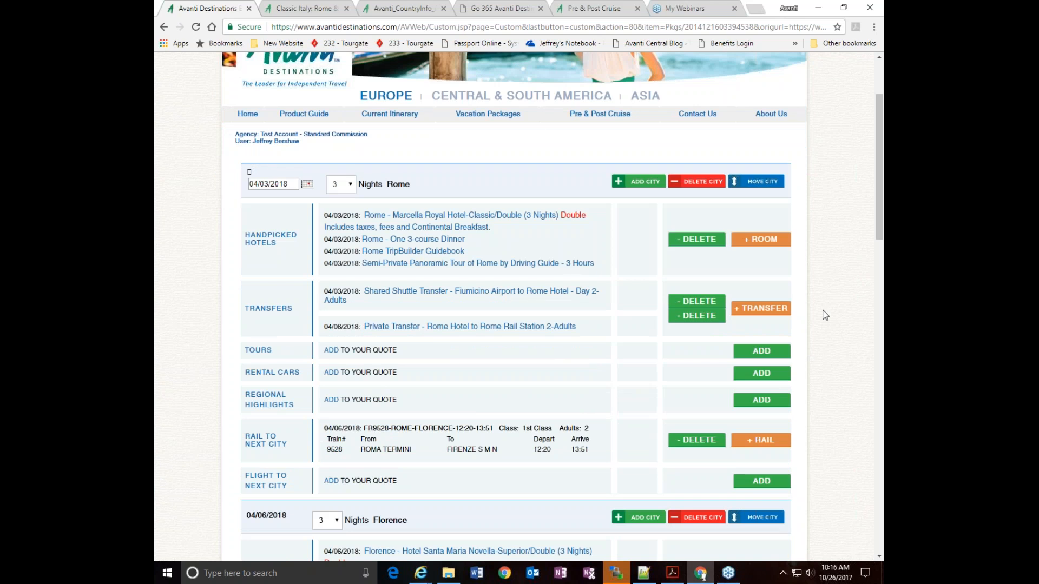
# View the Contact Us and About Us pages, then reopen the current itinerary
pyautogui.click(691, 115)
pyautogui.scroll(-6, 637, 364)
pyautogui.scroll(6, 660, 346)
pyautogui.click(767, 229)
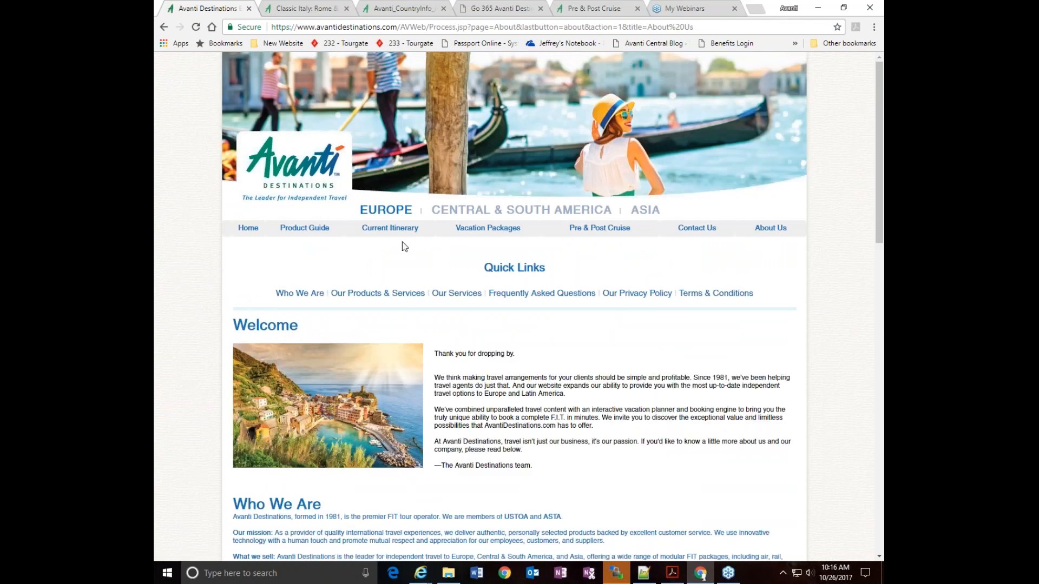
pyautogui.click(389, 230)
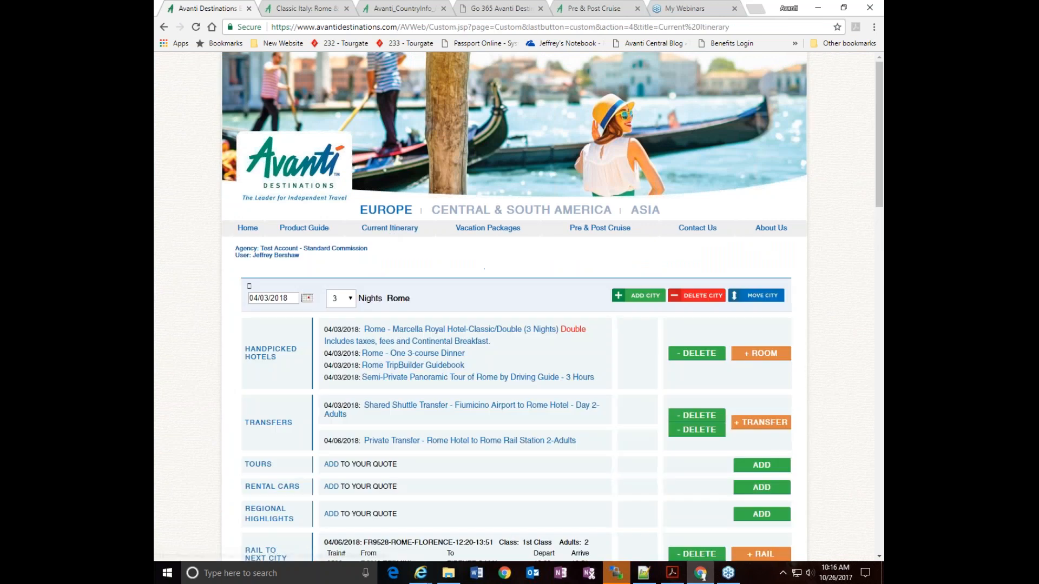
# Examine the current itinerary's Rome, Florence and Venice services, travel protection, promotion, pricing, commission and save options
pyautogui.scroll(-3, 840, 316)
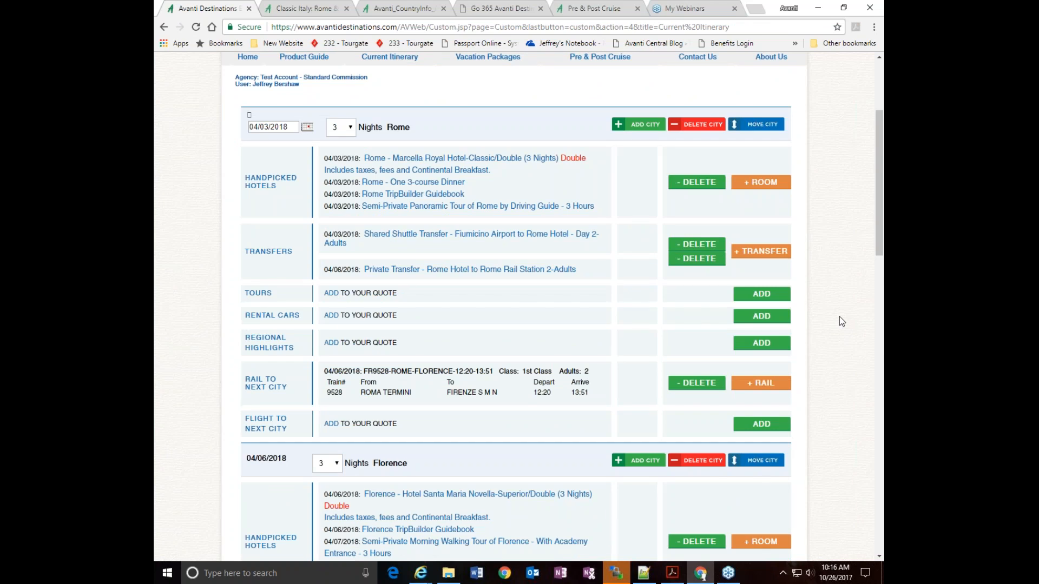
pyautogui.scroll(3, 514, 319)
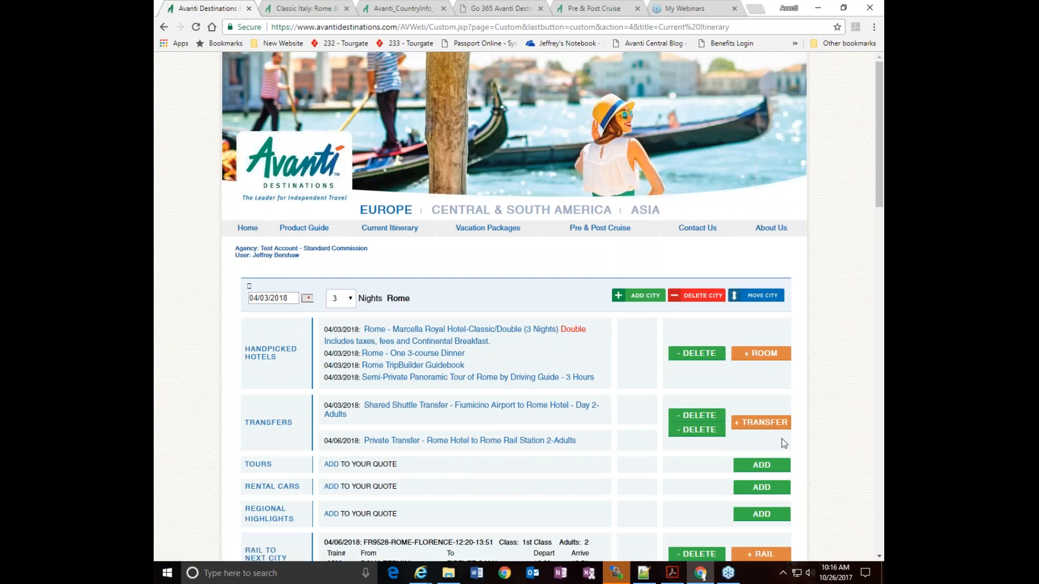
pyautogui.scroll(-2, 845, 364)
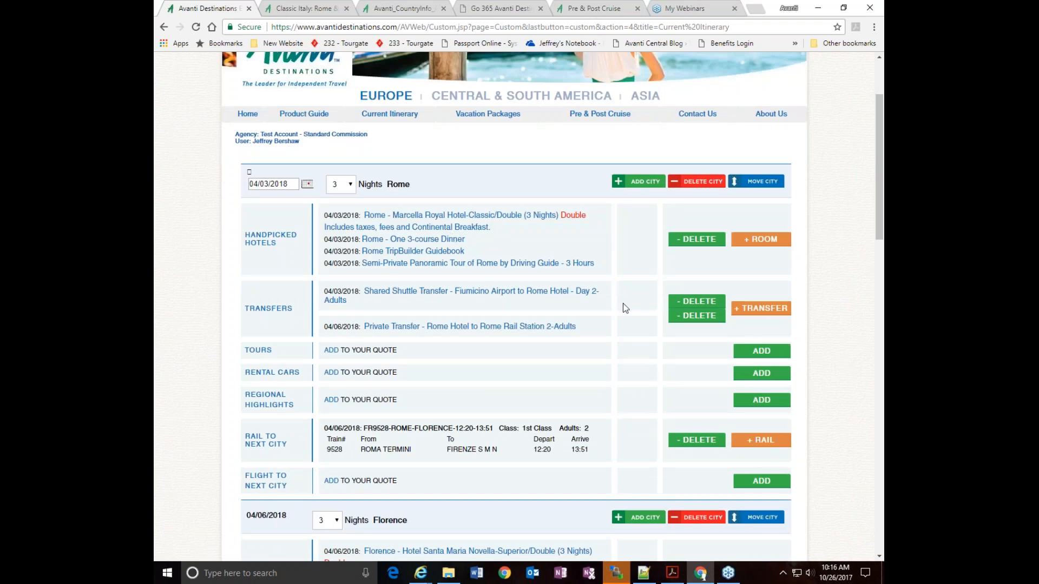
pyautogui.scroll(-6, 822, 422)
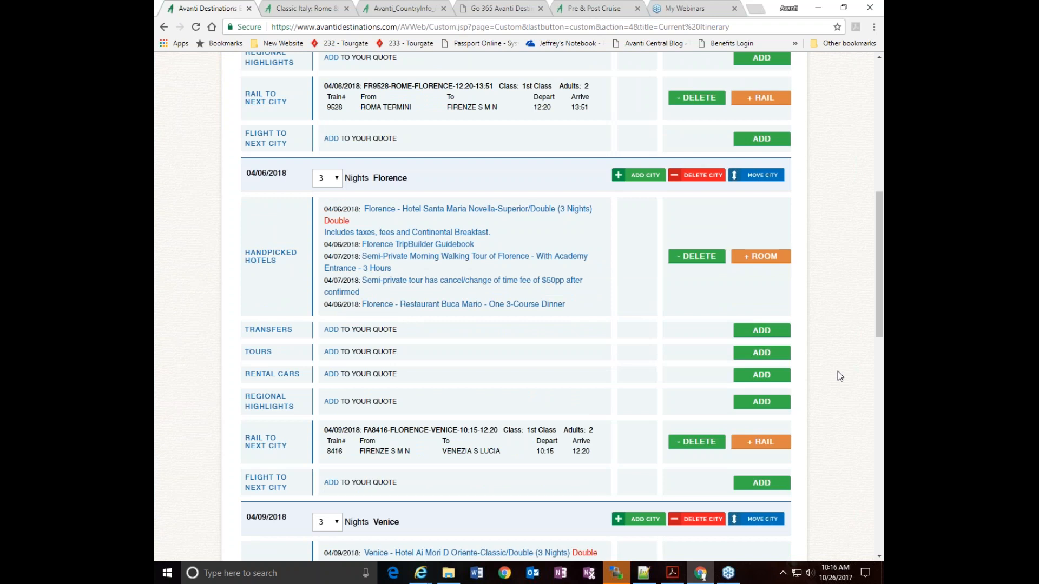
pyautogui.scroll(-6, 837, 372)
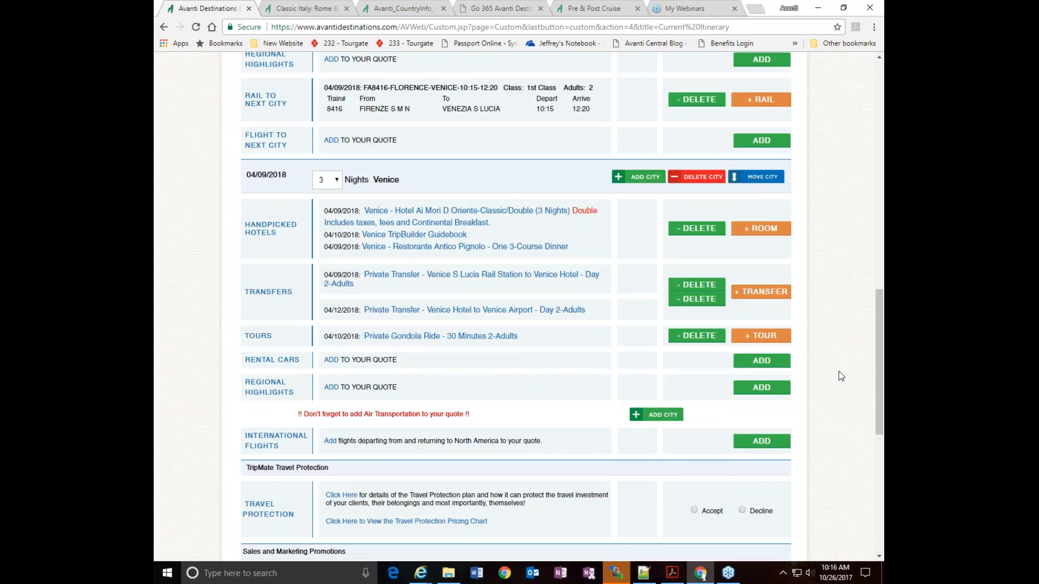
pyautogui.scroll(-3, 839, 371)
pyautogui.scroll(-2, 838, 376)
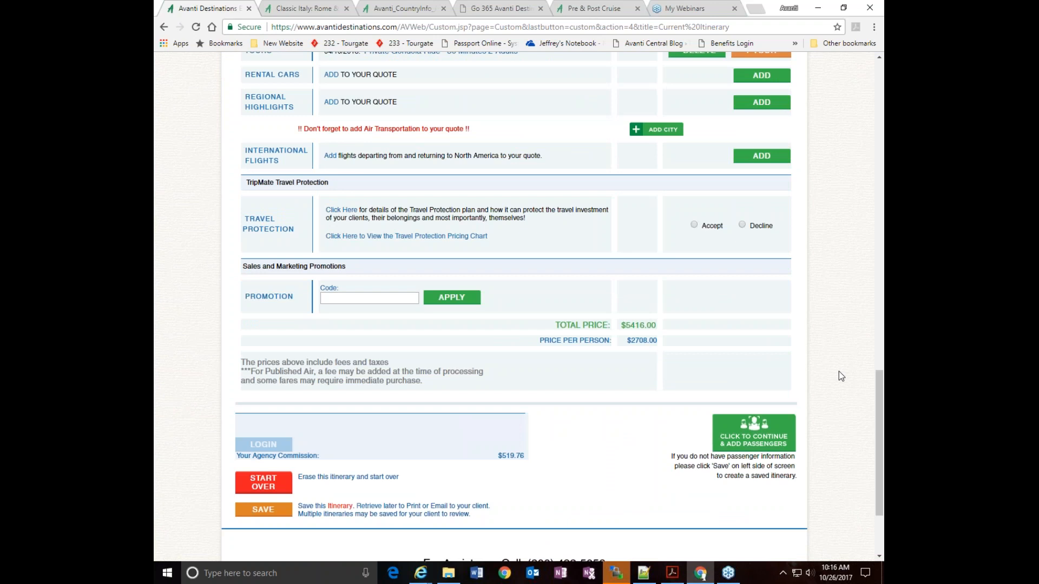
pyautogui.scroll(12, 838, 372)
pyautogui.scroll(-5, 839, 372)
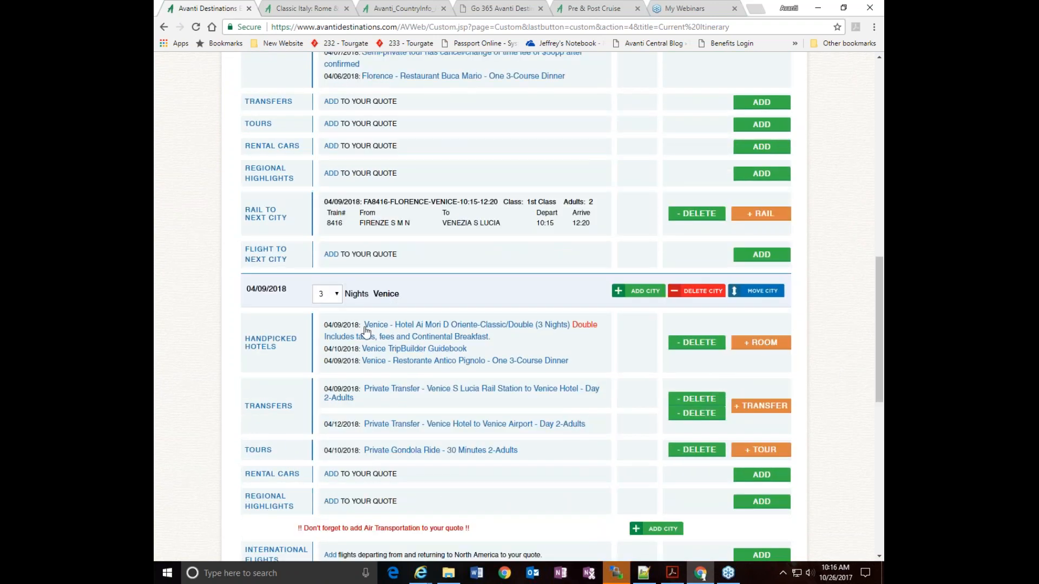
# Delete the handpicked hotel Ai Mori D Oriente from the Venice section of the itinerary
pyautogui.click(703, 343)
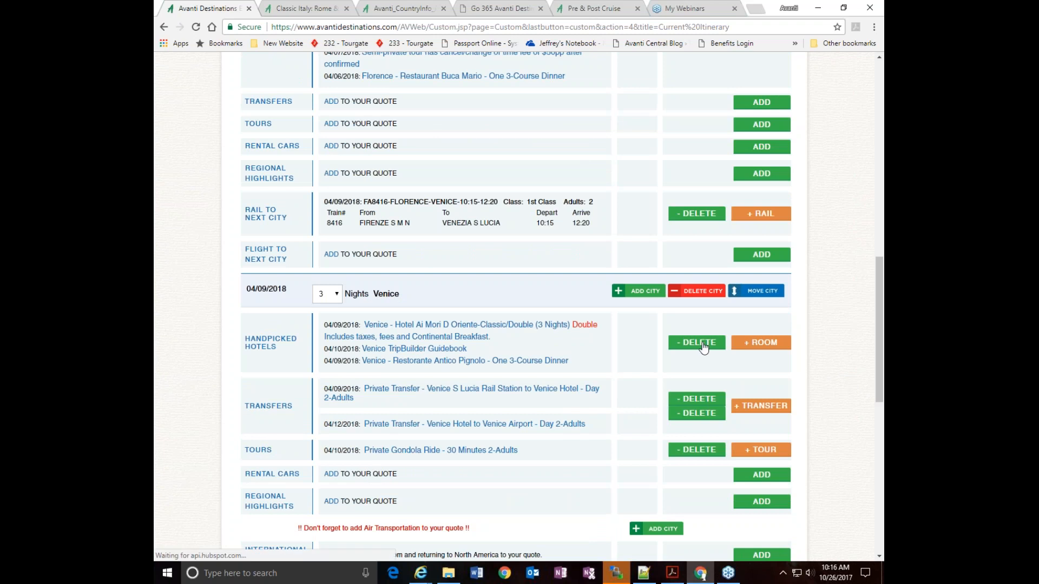
pyautogui.scroll(-8, 835, 348)
pyautogui.scroll(-8, 836, 348)
pyautogui.scroll(-1, 835, 347)
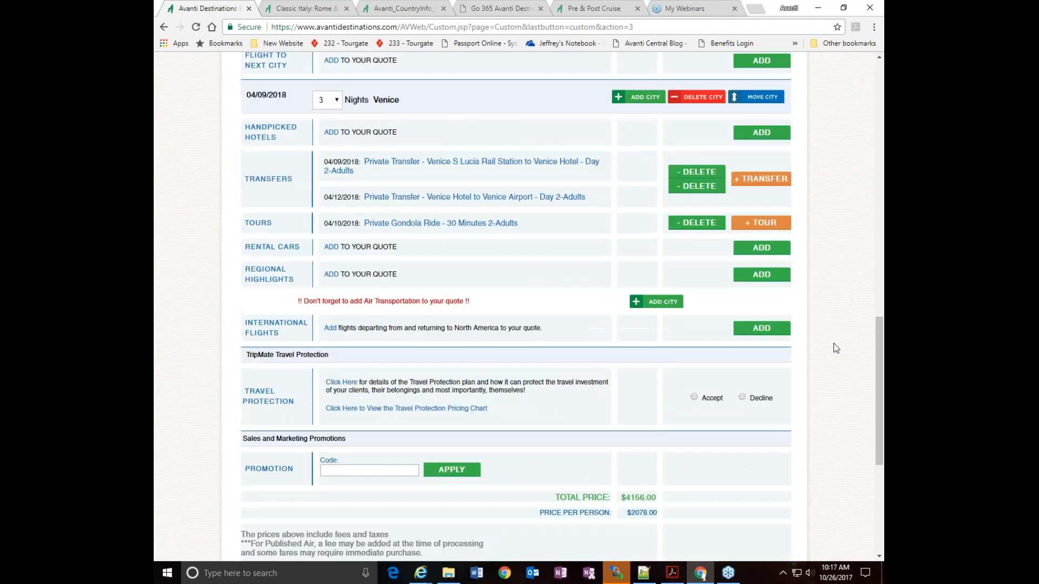
# Request the handpicked hotel list for Venice with arrival 04/09/18, 3 nights, 1 bed and 2 adults
pyautogui.click(762, 157)
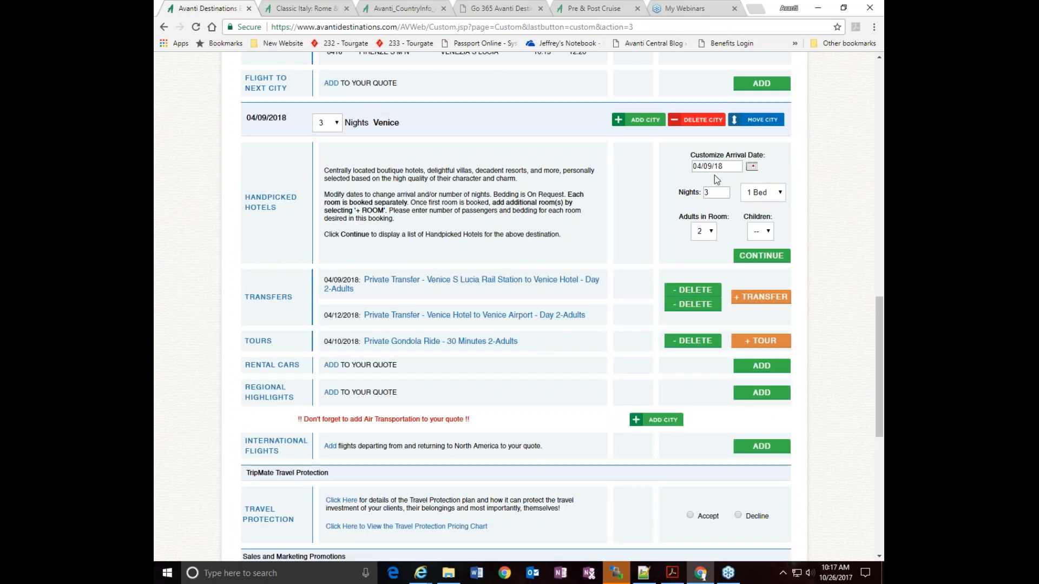
pyautogui.scroll(2, 750, 235)
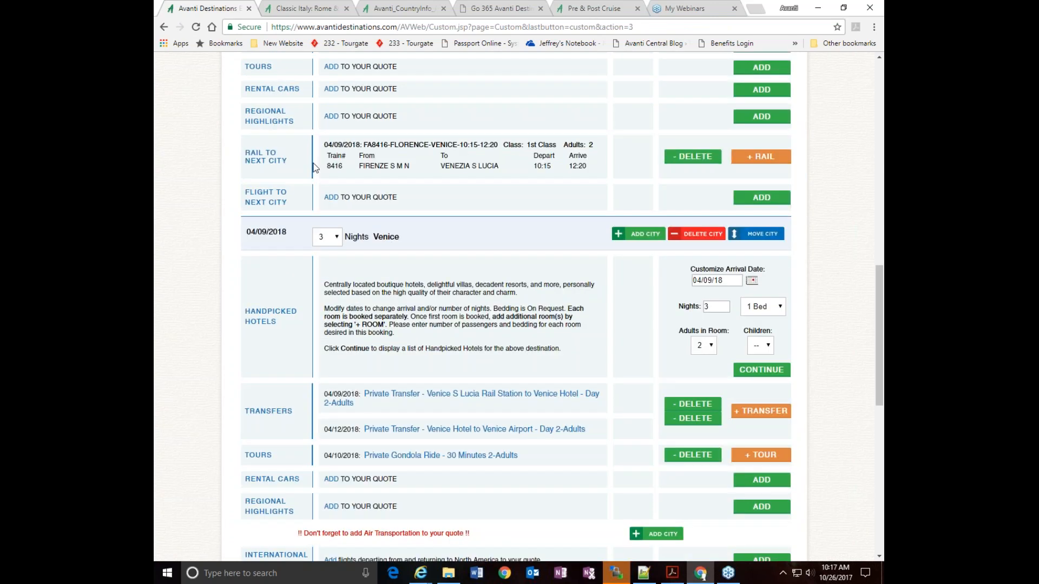
pyautogui.scroll(3, 514, 303)
pyautogui.scroll(-3, 788, 329)
pyautogui.click(766, 371)
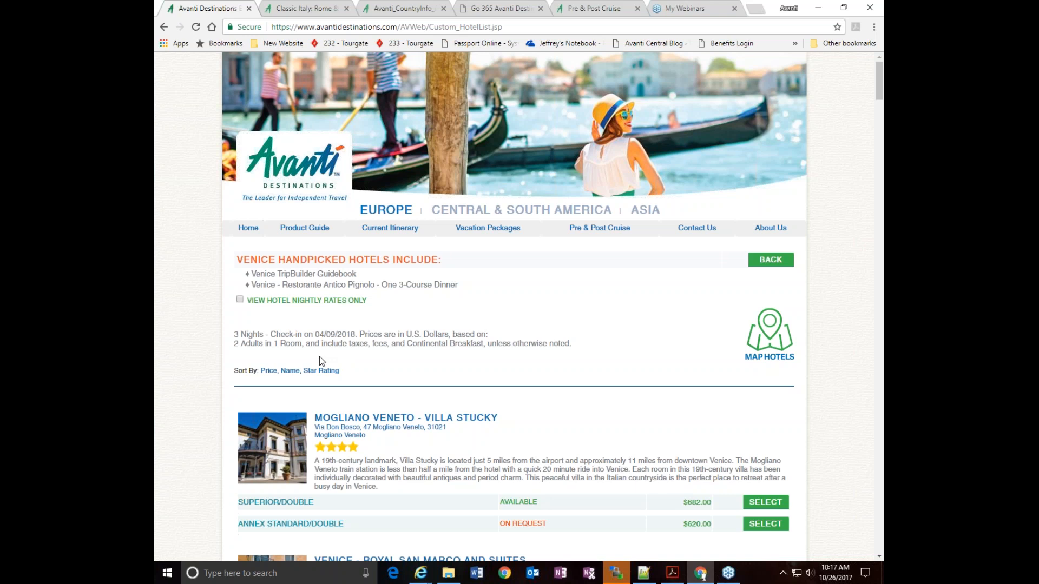
# Sort the Venice hotels by star rating and browse the three-star to four-star options, their availability and room prices
pyautogui.moveTo(314, 335); pyautogui.dragTo(358, 335)
pyautogui.scroll(-3, 630, 250)
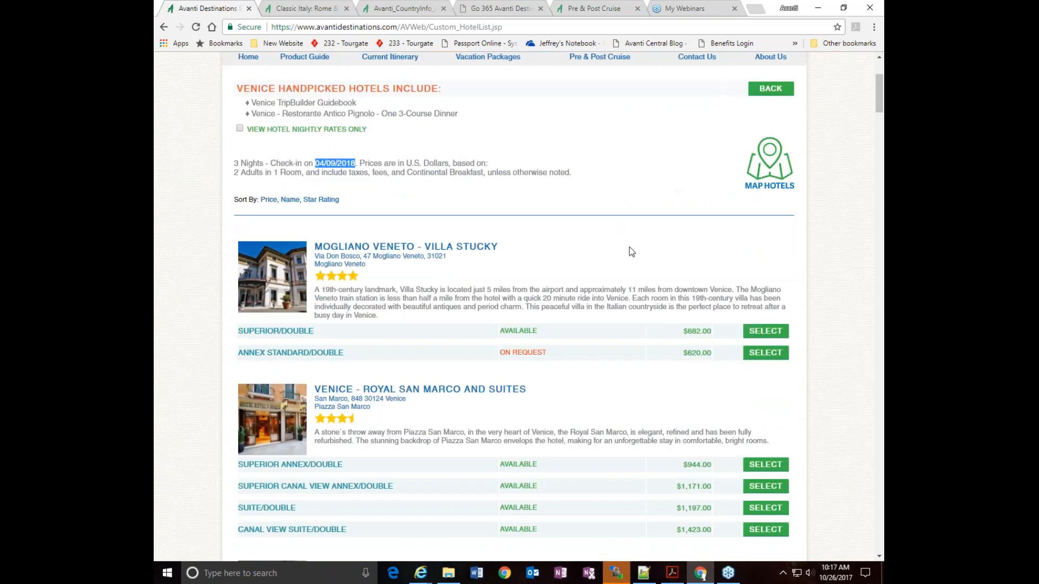
pyautogui.scroll(-2, 606, 264)
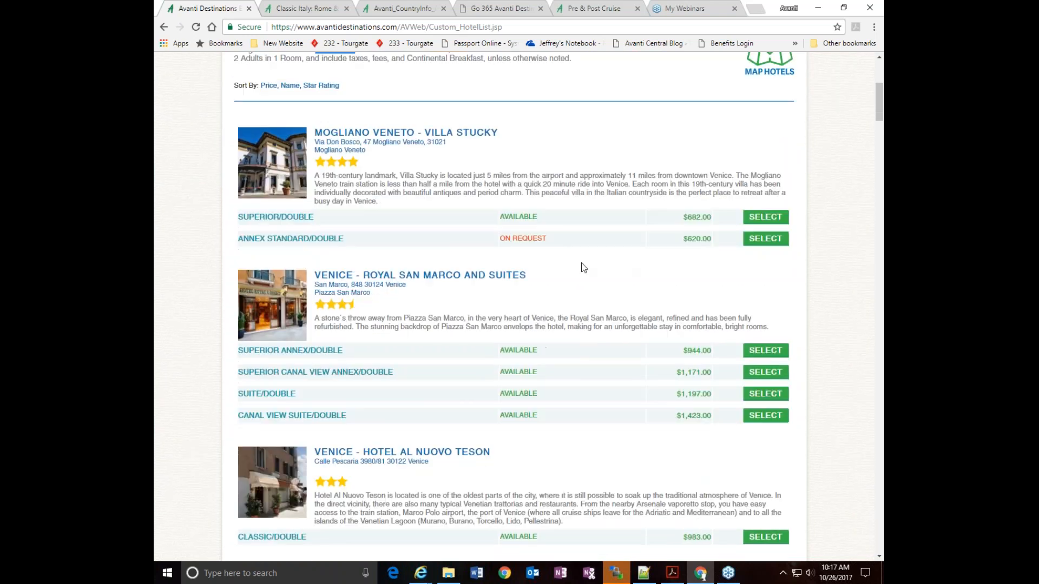
pyautogui.scroll(4, 589, 224)
pyautogui.click(322, 200)
pyautogui.scroll(-1, 580, 318)
pyautogui.scroll(-12, 578, 314)
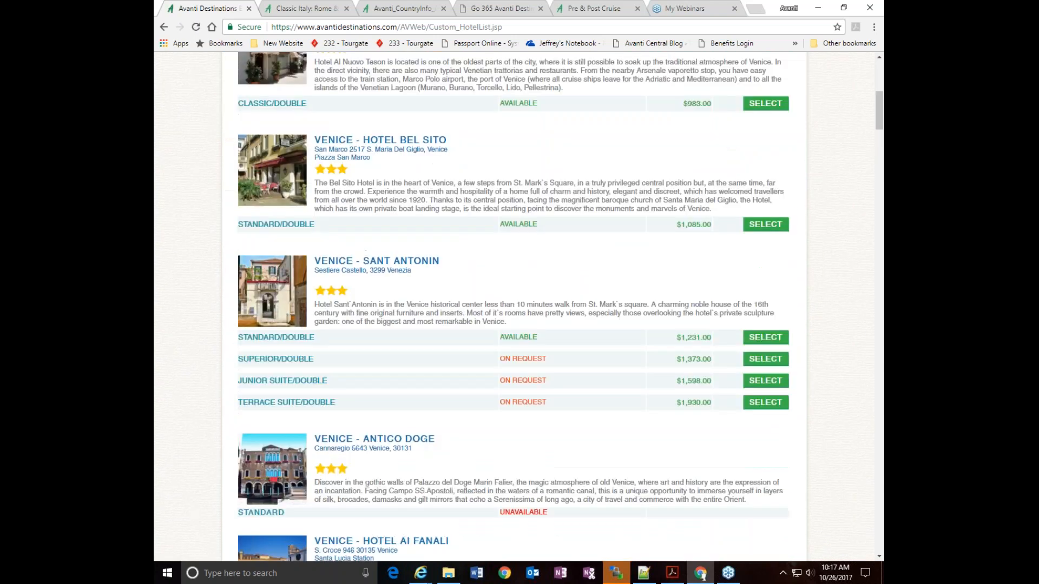
pyautogui.scroll(-12, 579, 314)
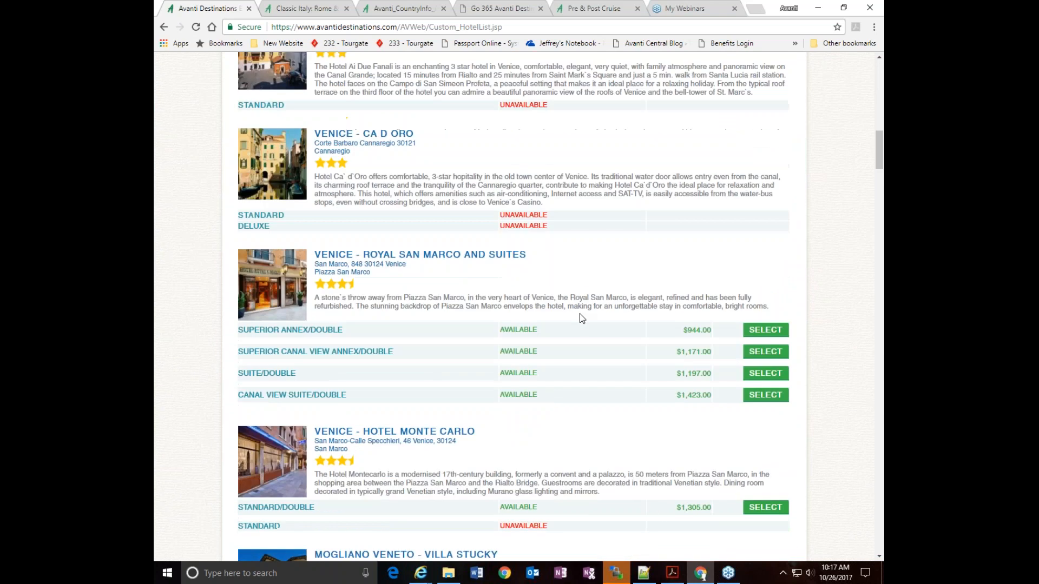
pyautogui.scroll(2, 598, 284)
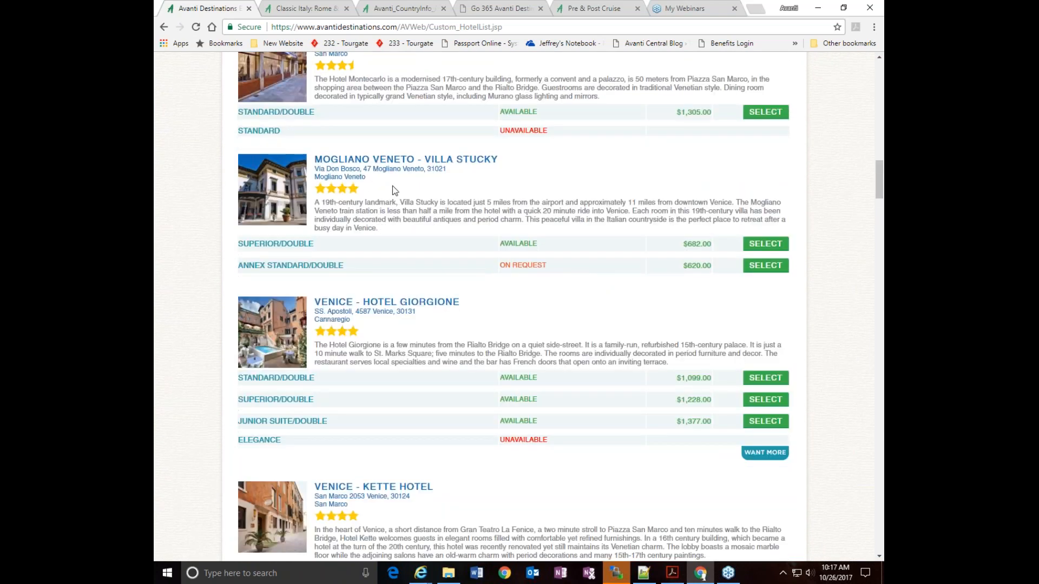
pyautogui.scroll(-2, 577, 318)
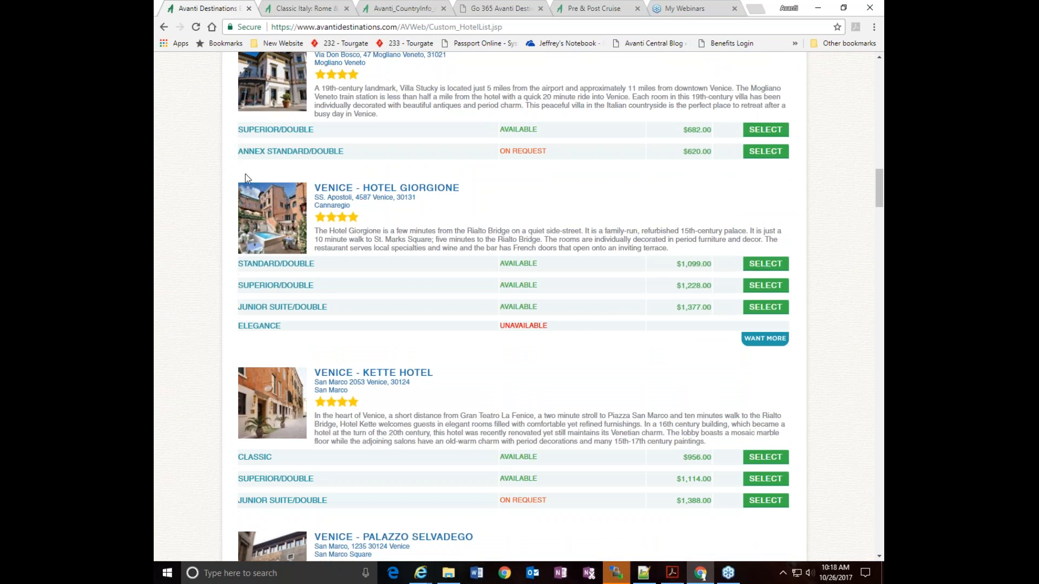
# View the Hotel Giorgione product information, including description, map, services and amenities, and close it
pyautogui.click(383, 190)
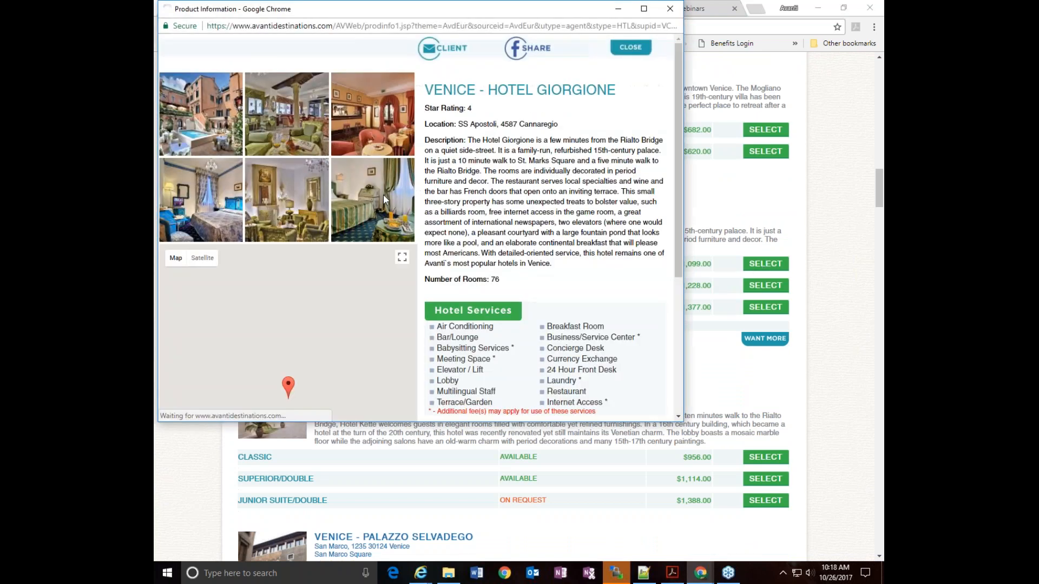
pyautogui.scroll(-2, 456, 230)
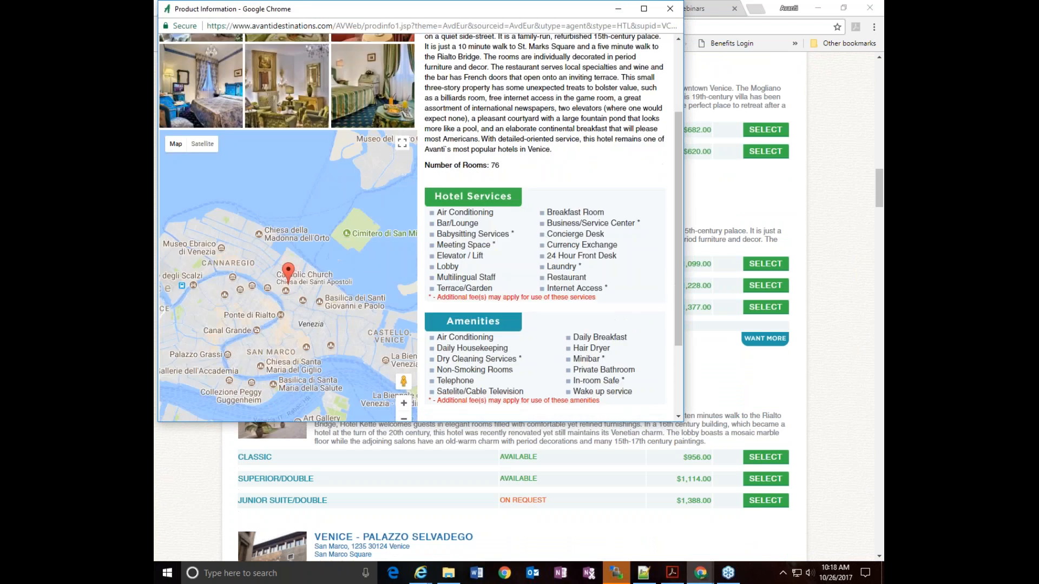
pyautogui.scroll(2, 289, 352)
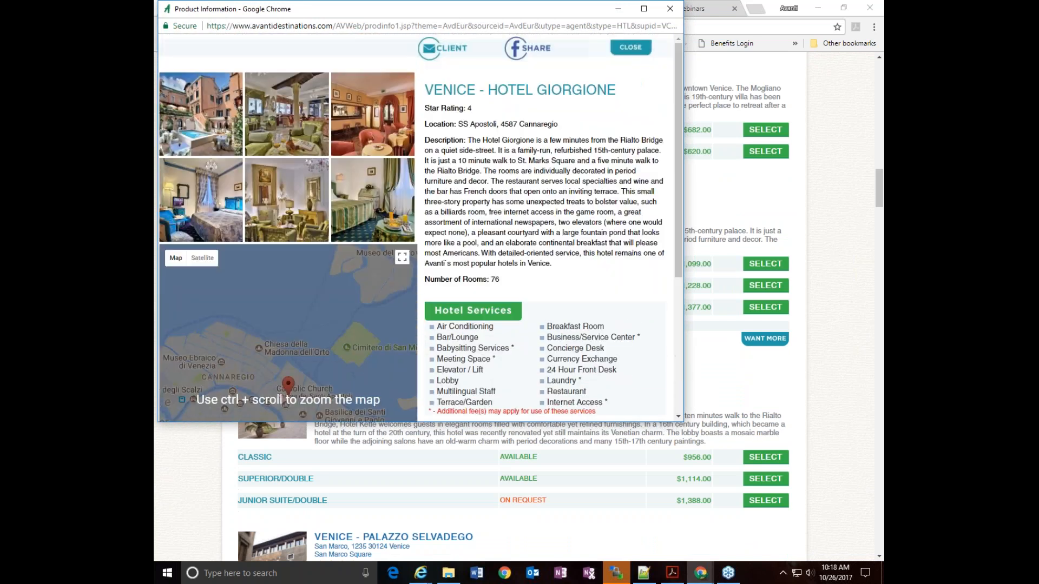
pyautogui.scroll(-3, 537, 267)
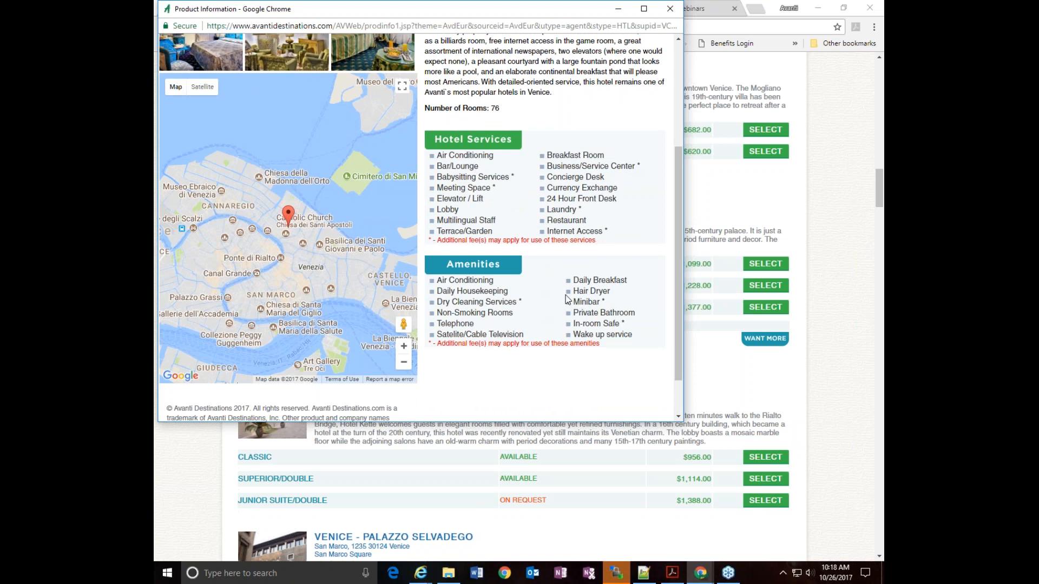
pyautogui.scroll(-1, 568, 300)
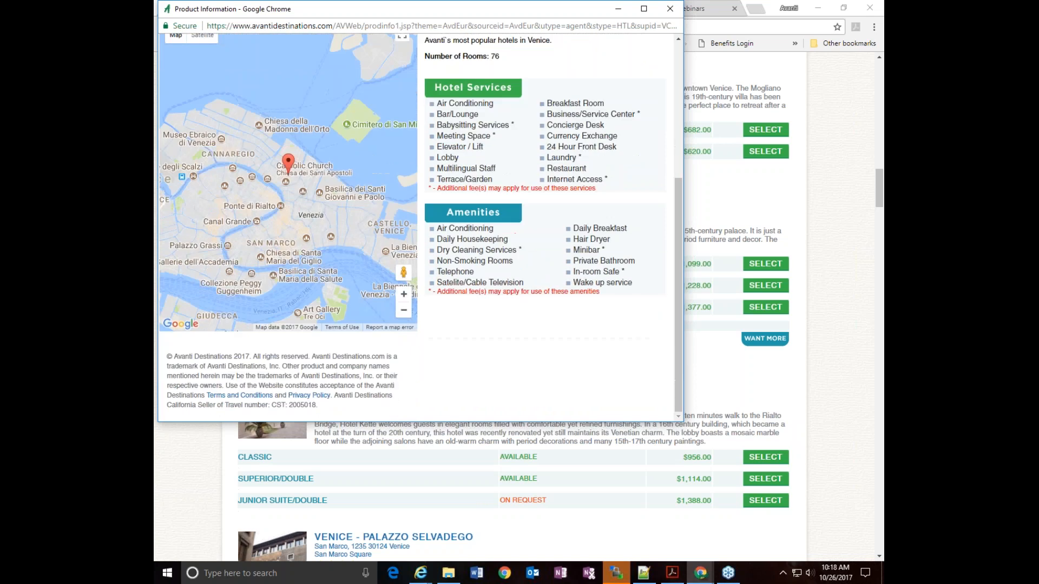
pyautogui.click(669, 9)
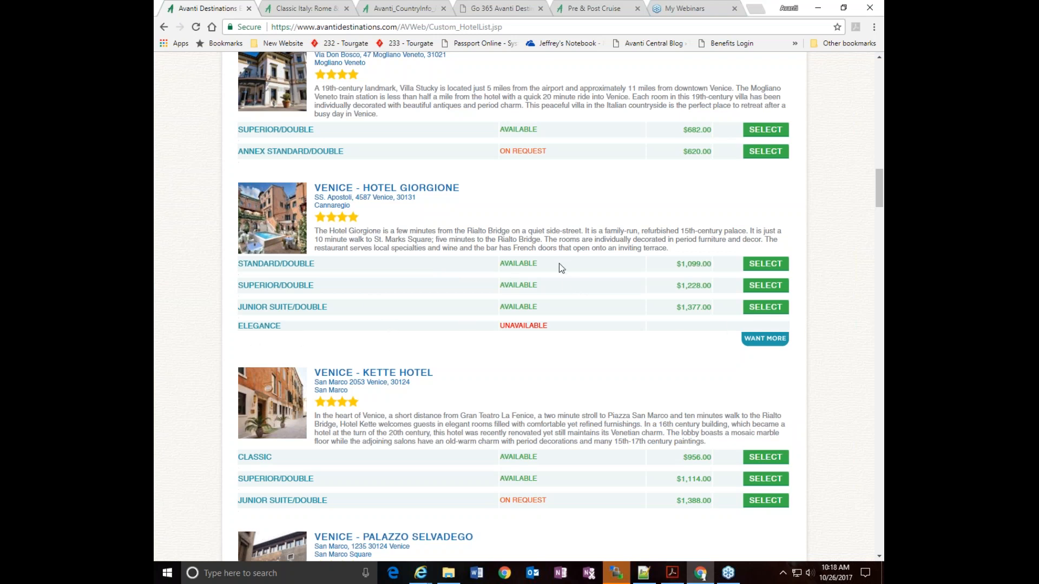
# Expand the additional partner rooms for Hotel Giorgione and compare it with the neighbouring Venice hotels
pyautogui.click(759, 339)
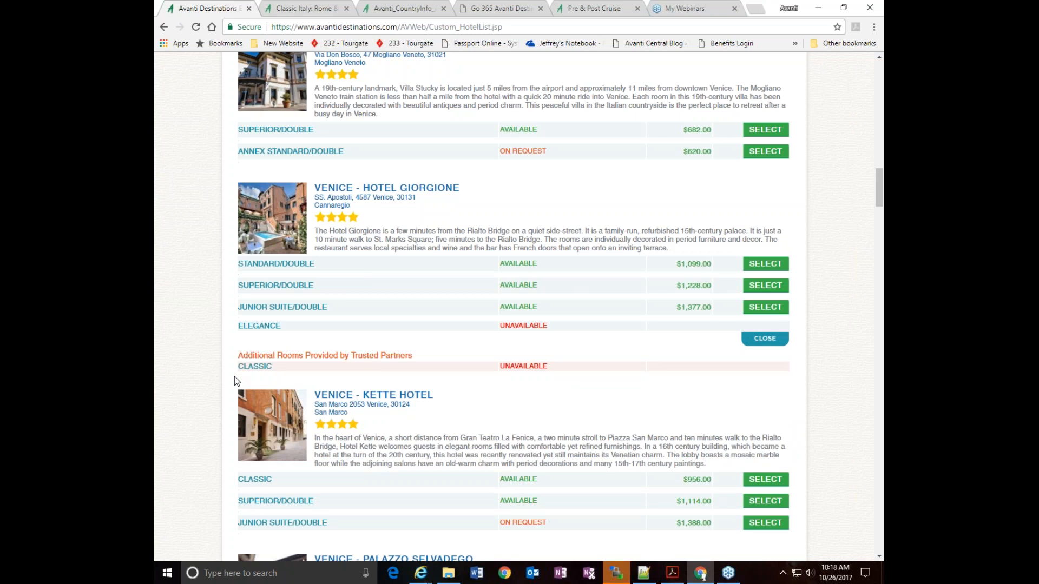
pyautogui.scroll(-15, 589, 374)
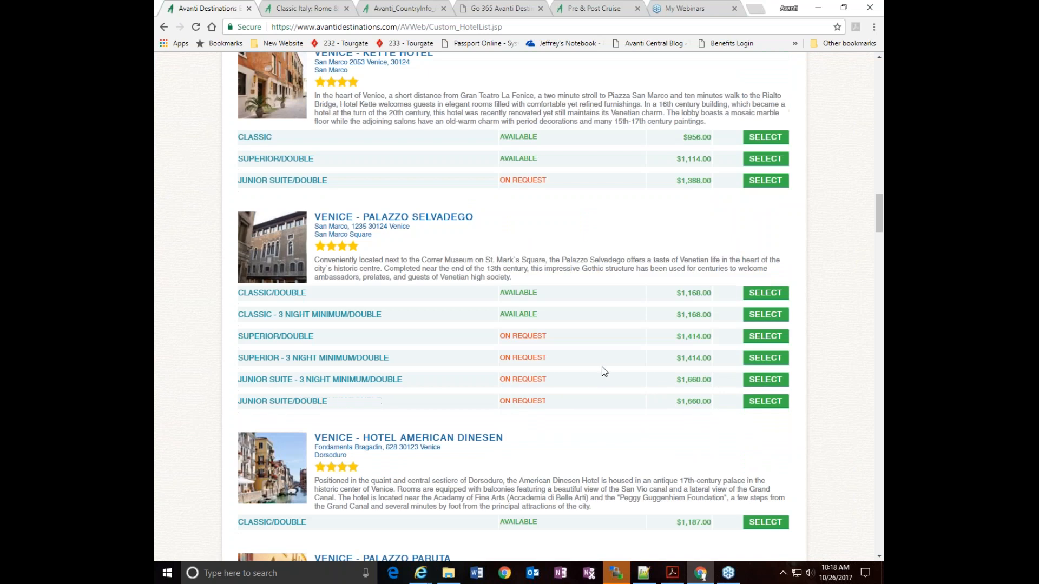
pyautogui.scroll(-3, 514, 306)
pyautogui.scroll(-5, 514, 307)
pyautogui.scroll(8, 514, 307)
pyautogui.scroll(12, 629, 351)
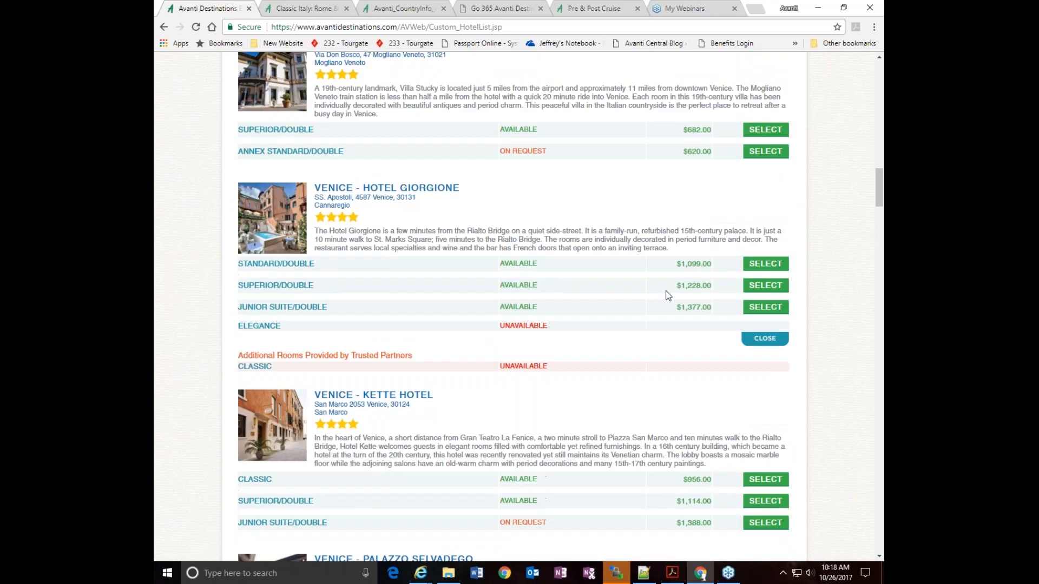
pyautogui.scroll(5, 661, 294)
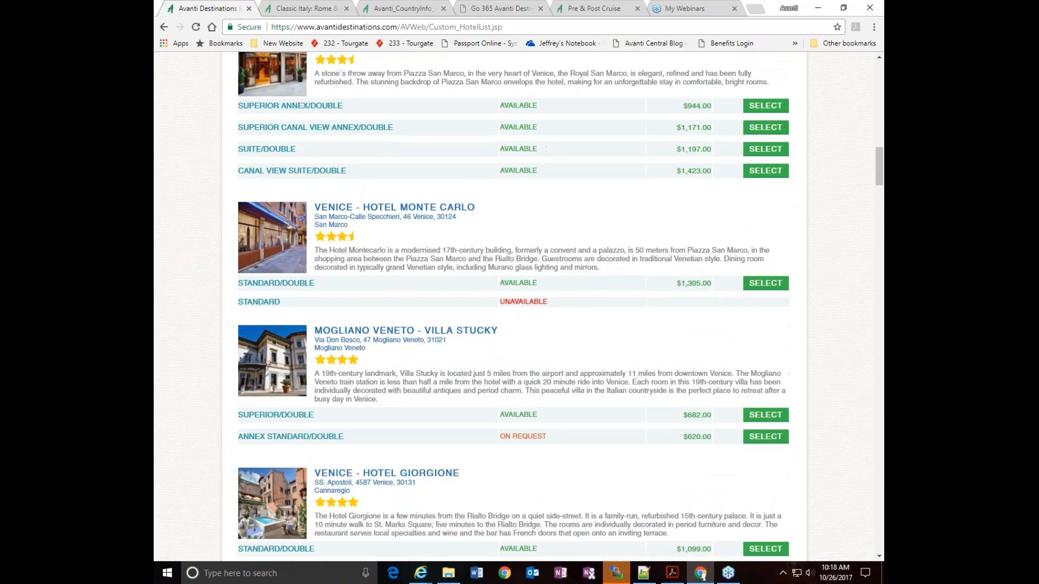
pyautogui.scroll(6, 723, 239)
pyautogui.scroll(-4, 722, 241)
pyautogui.scroll(-6, 723, 241)
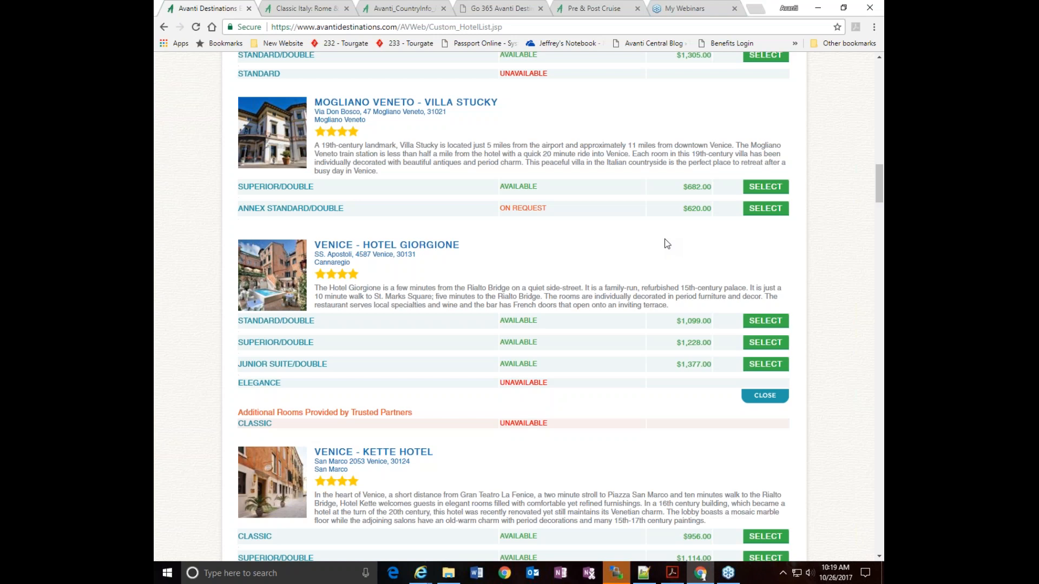
# Select the Standard/Double room at Hotel Giorgione and check it in the itinerary's Venice section
pyautogui.click(762, 321)
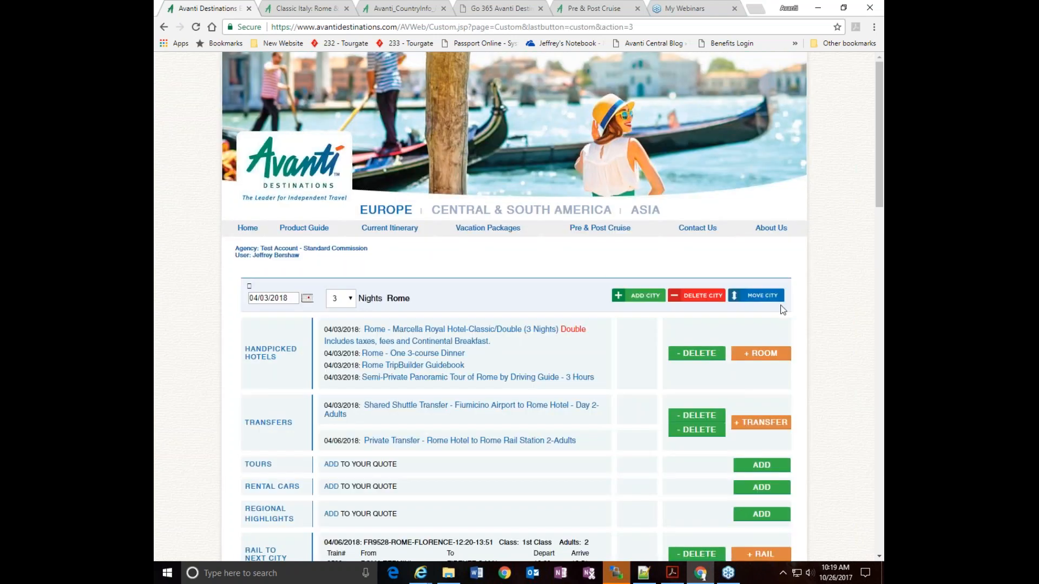
pyautogui.scroll(-5, 819, 297)
pyautogui.scroll(-9, 819, 297)
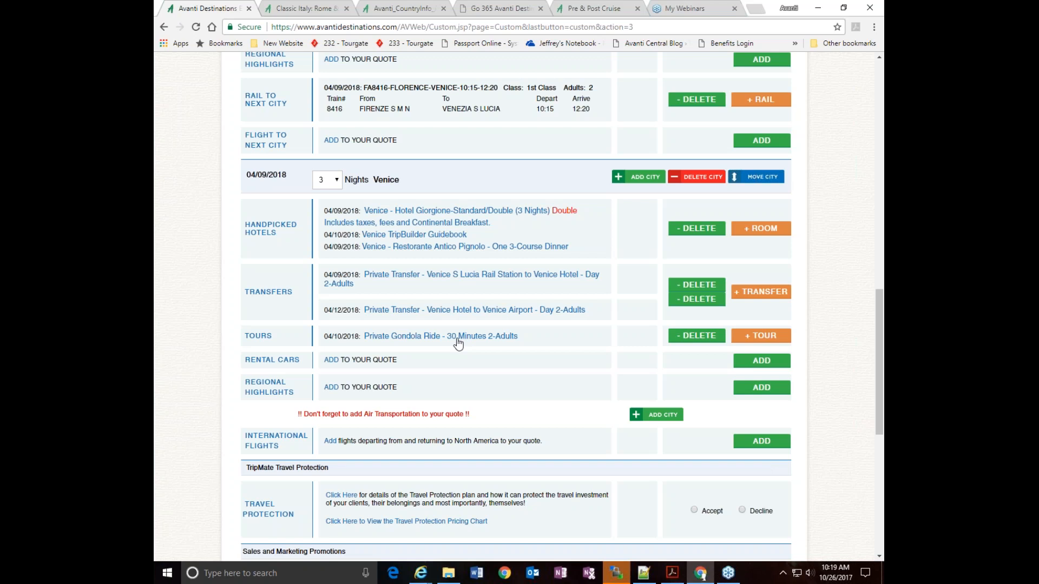
# Review the Venice section's services and delete the city of Venice from the itinerary
pyautogui.scroll(3, 460, 341)
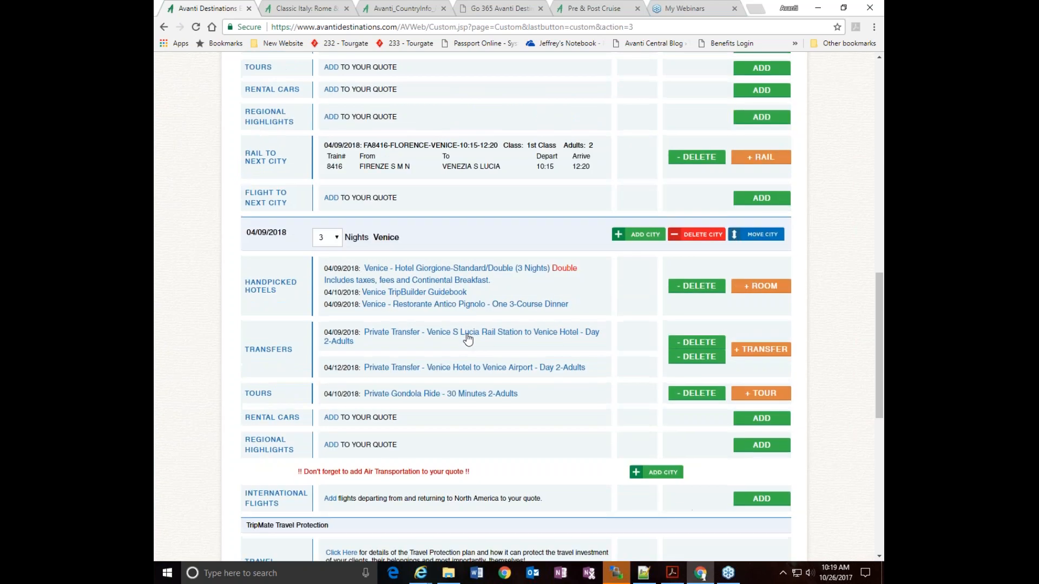
pyautogui.scroll(3, 543, 305)
pyautogui.scroll(-5, 543, 305)
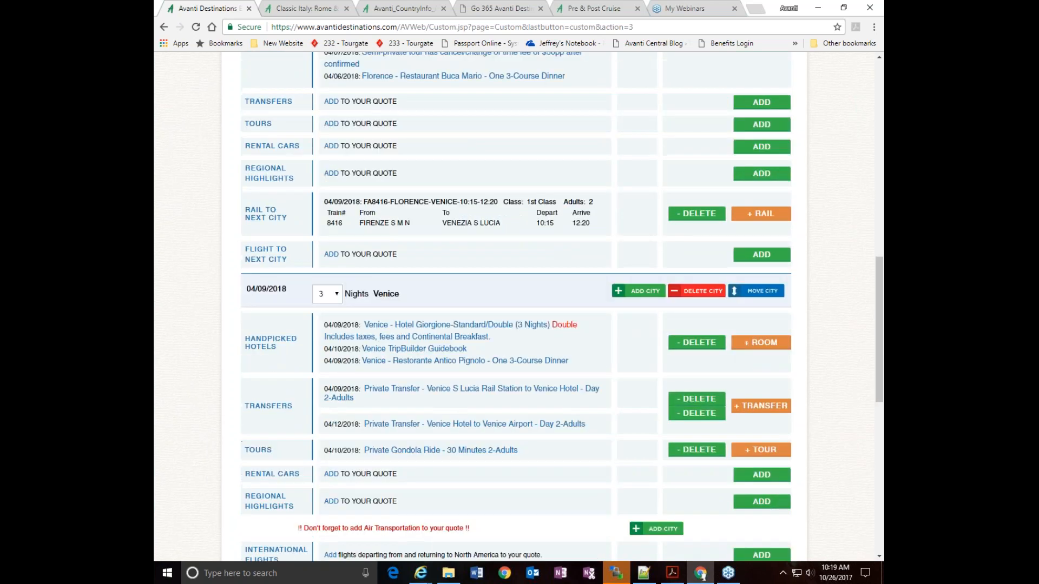
pyautogui.click(687, 292)
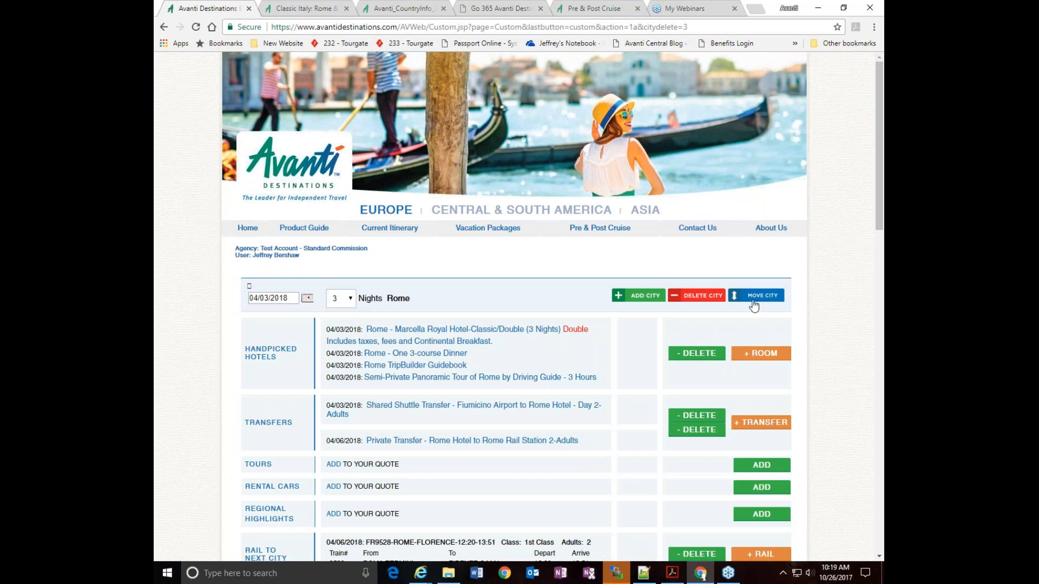
# Delete the Florence to Venice rail service that needs verification from the Florence section
pyautogui.scroll(-6, 833, 296)
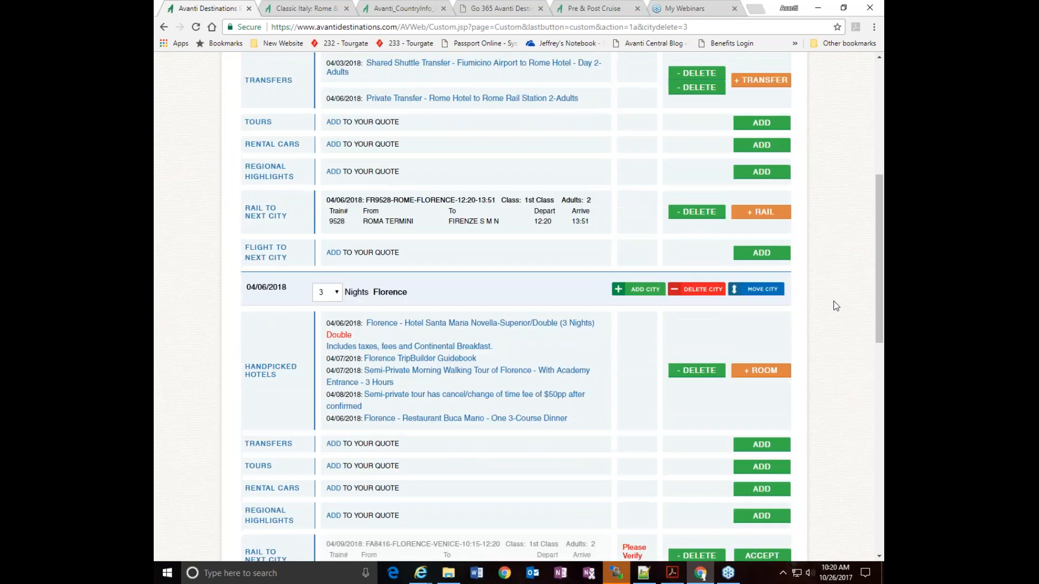
pyautogui.scroll(-3, 836, 305)
pyautogui.scroll(3, 835, 304)
pyautogui.scroll(-4, 835, 304)
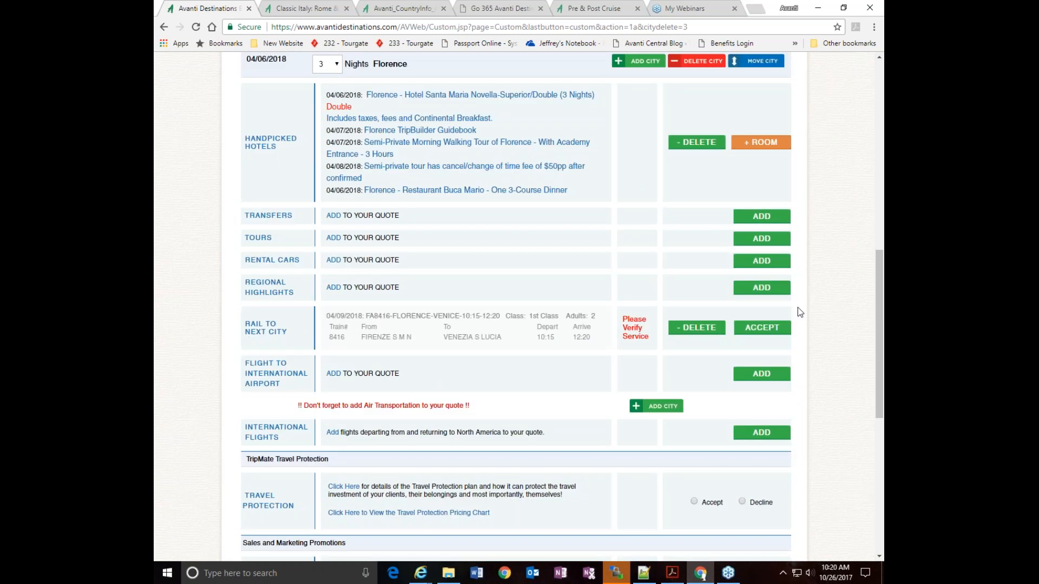
pyautogui.click(696, 329)
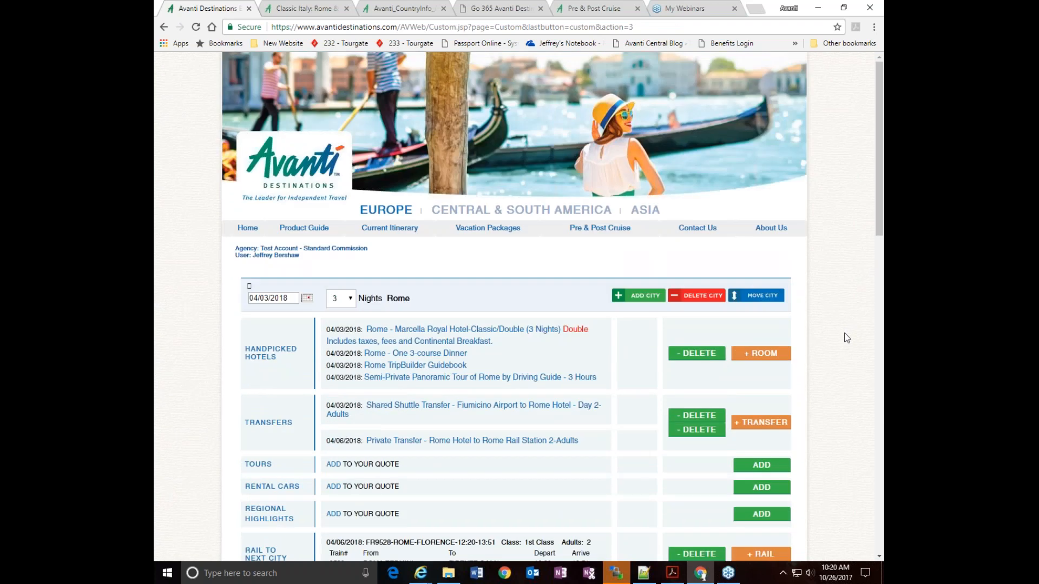
# Add Paris with 4 nights as the first city of the itinerary, ahead of Rome, departing 04/03/2018
pyautogui.scroll(-4, 839, 325)
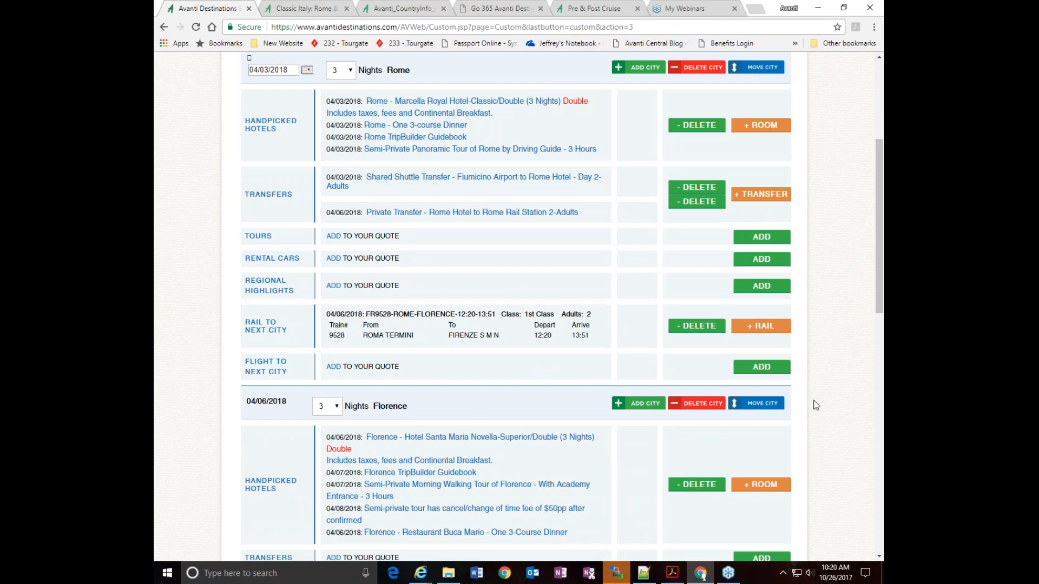
pyautogui.scroll(-2, 816, 405)
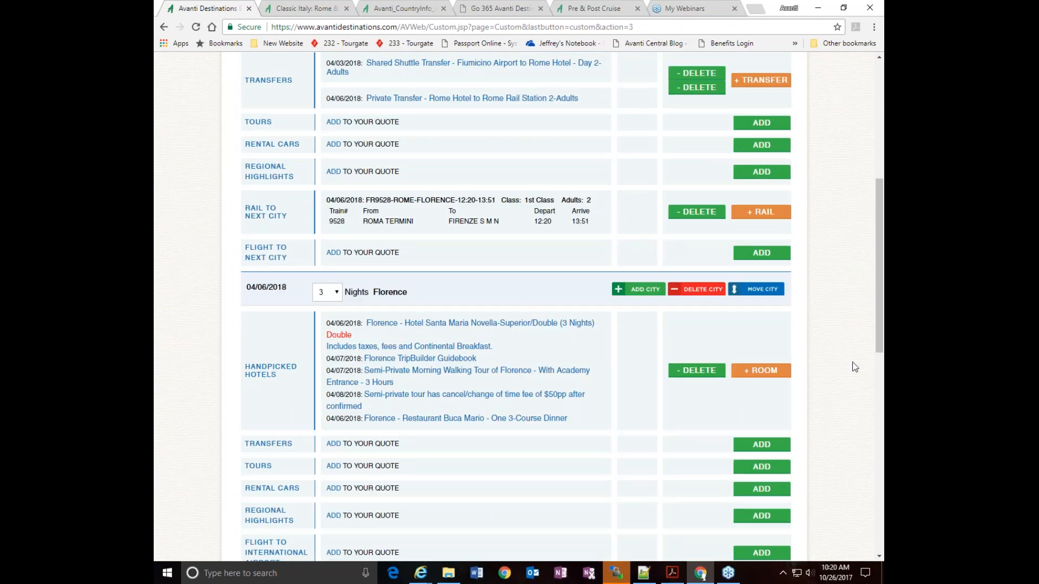
pyautogui.scroll(6, 852, 362)
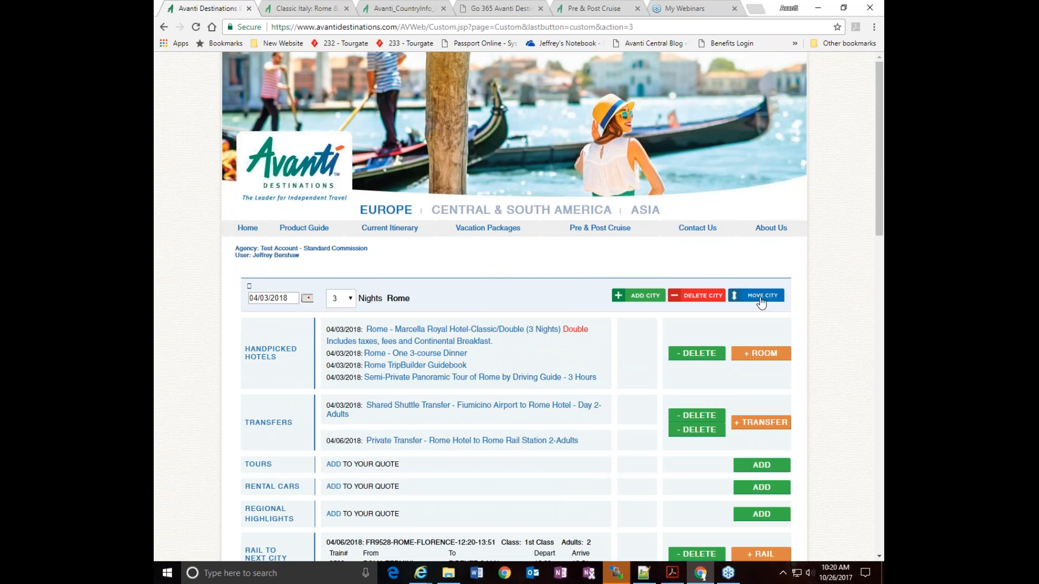
pyautogui.click(643, 299)
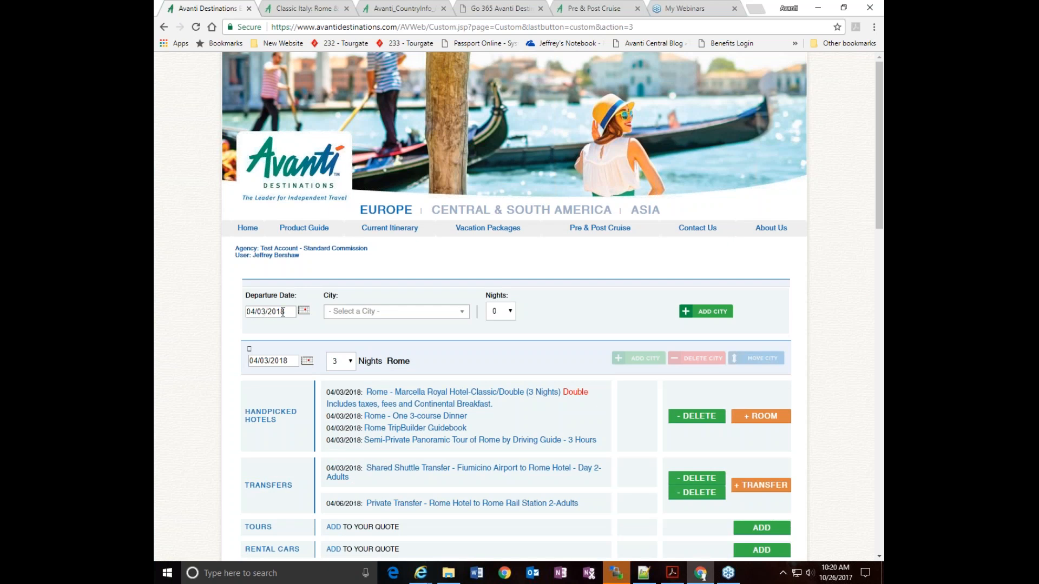
pyautogui.click(354, 315)
pyautogui.write('prais')
pyautogui.press('BackSpace')
pyautogui.press('BackSpace')
pyautogui.press('BackSpace')
pyautogui.write('aris')
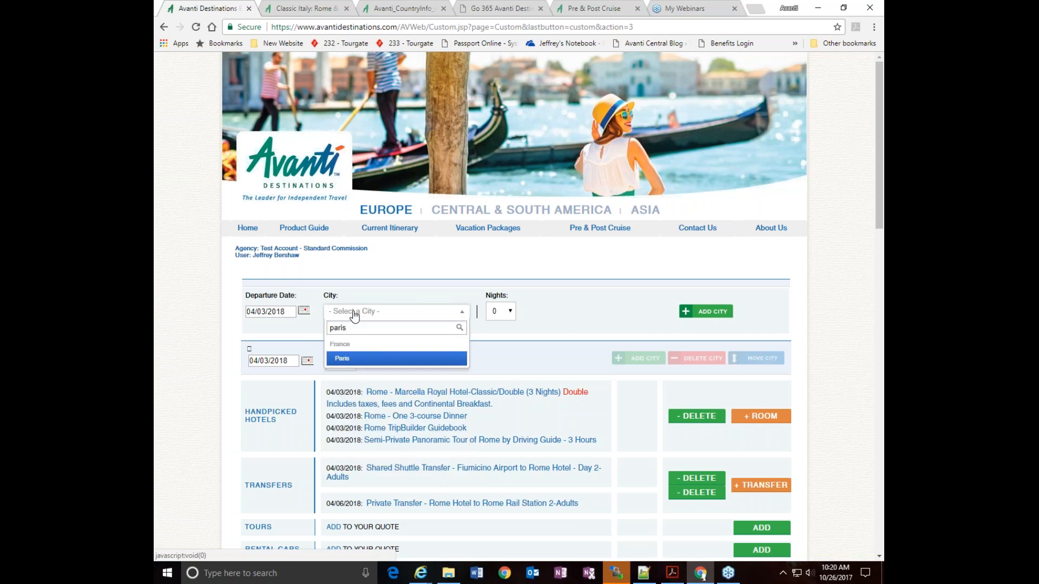
pyautogui.click(349, 359)
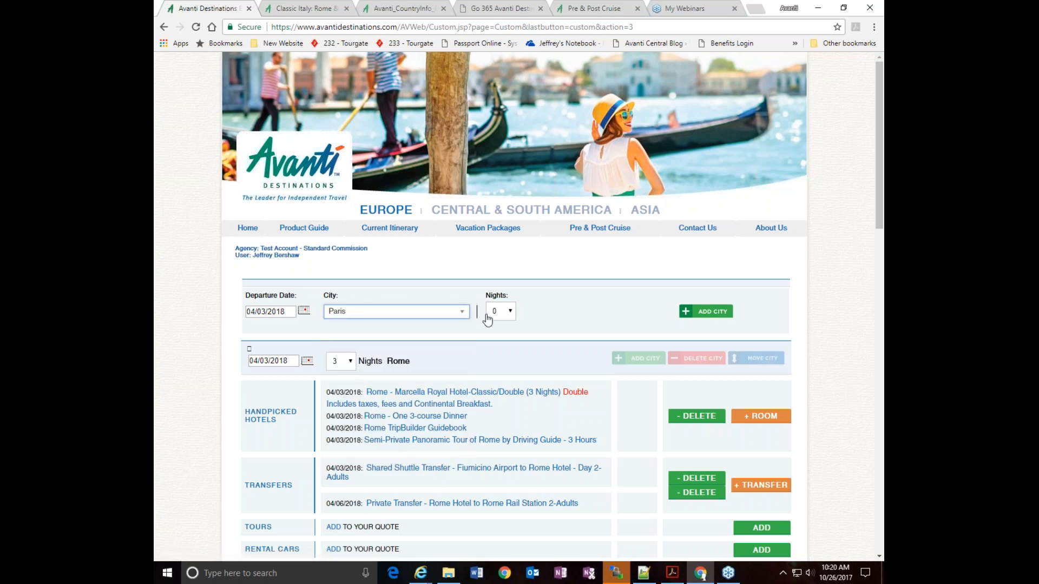
pyautogui.click(511, 312)
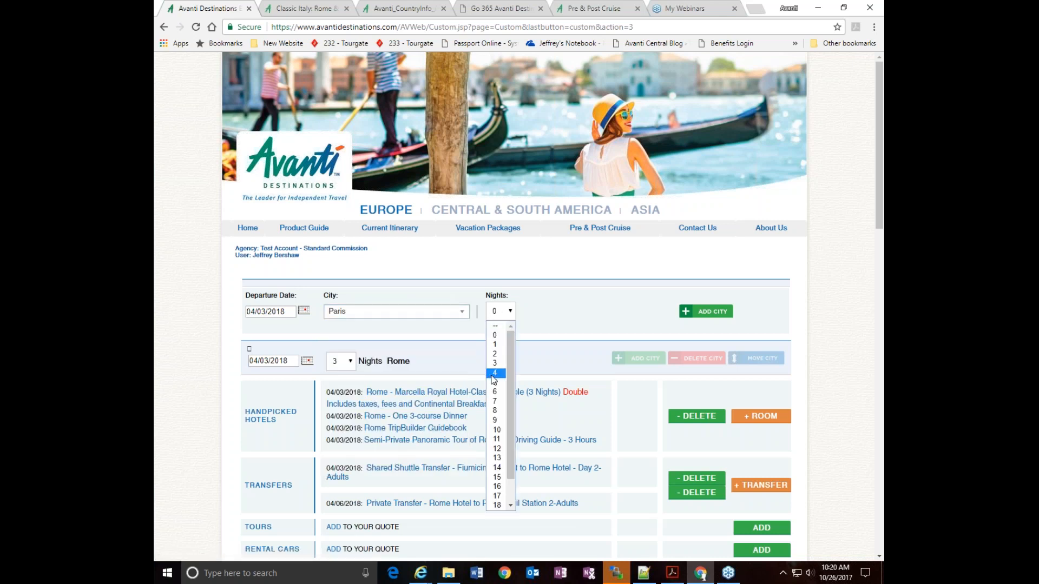
pyautogui.click(498, 372)
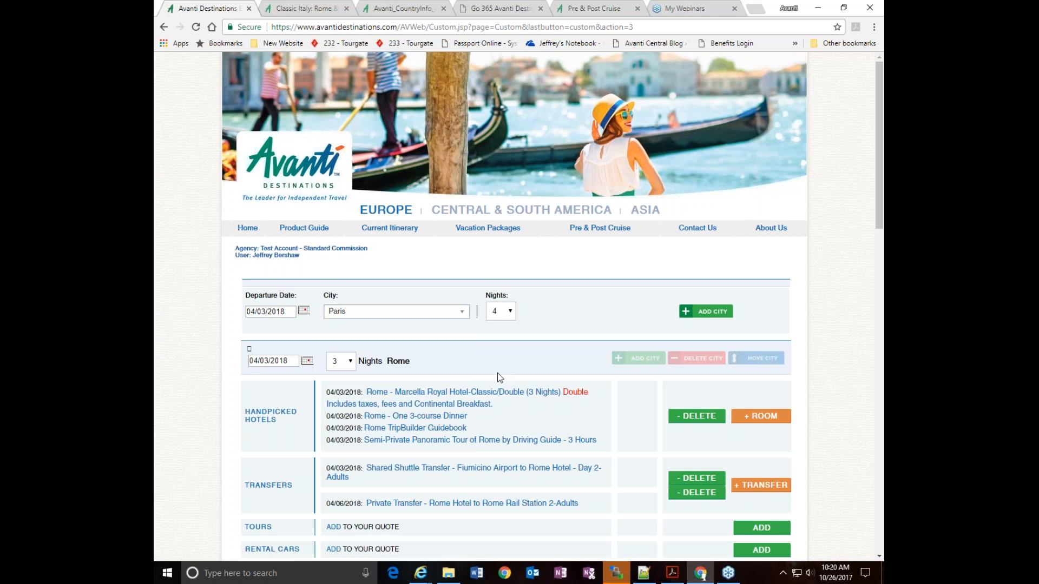
pyautogui.click(709, 312)
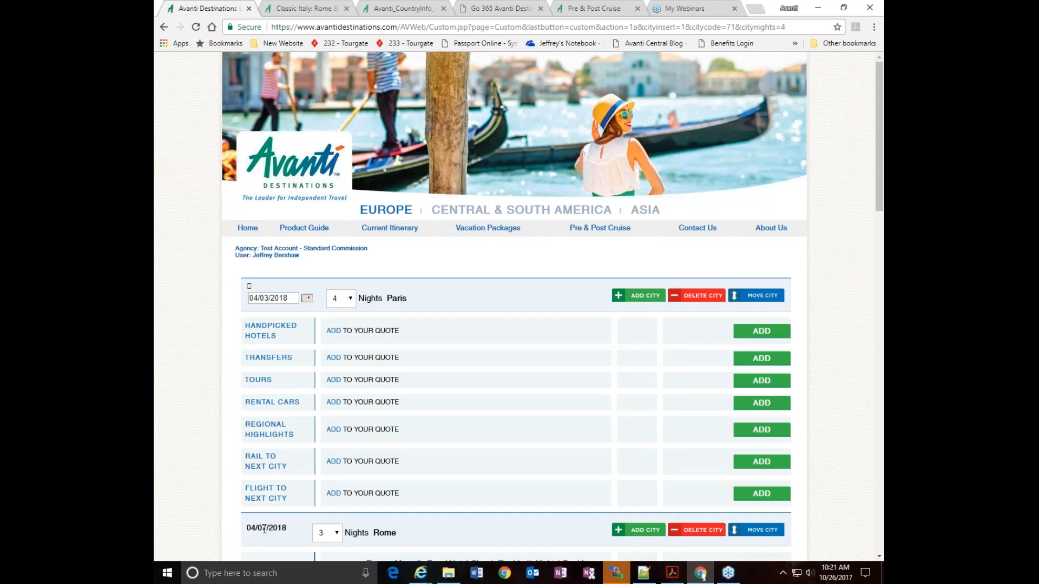
# Accept the two Rome transfers and the Rome to Florence rail service that need verification after the date shift
pyautogui.scroll(-2, 473, 452)
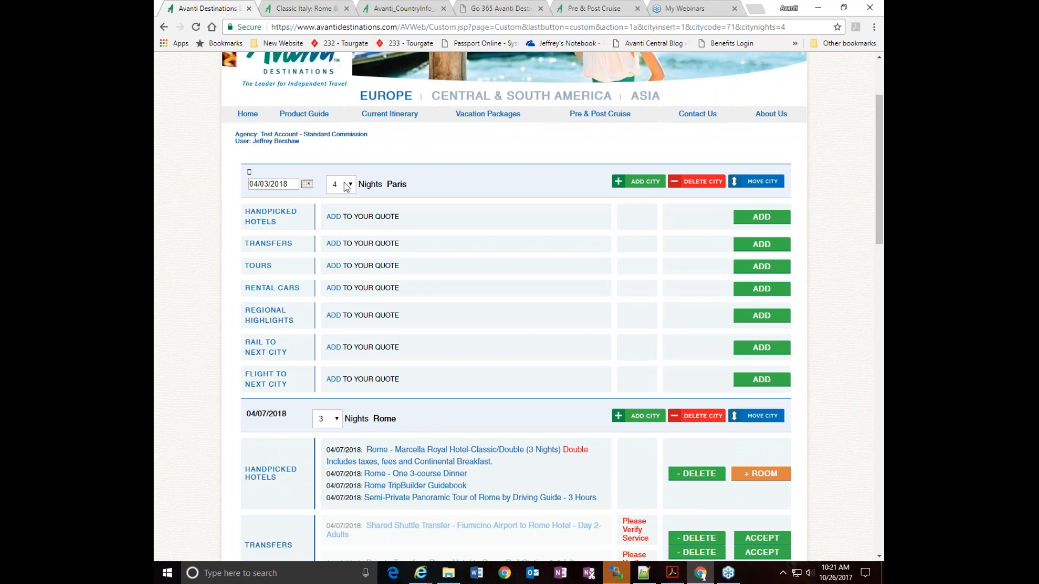
pyautogui.scroll(-2, 559, 382)
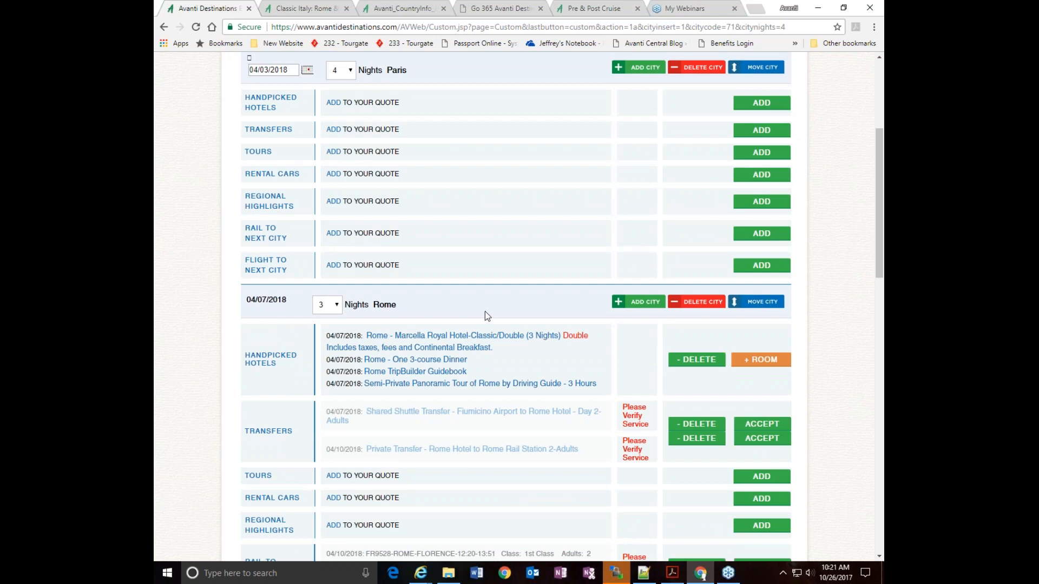
pyautogui.scroll(-1, 460, 302)
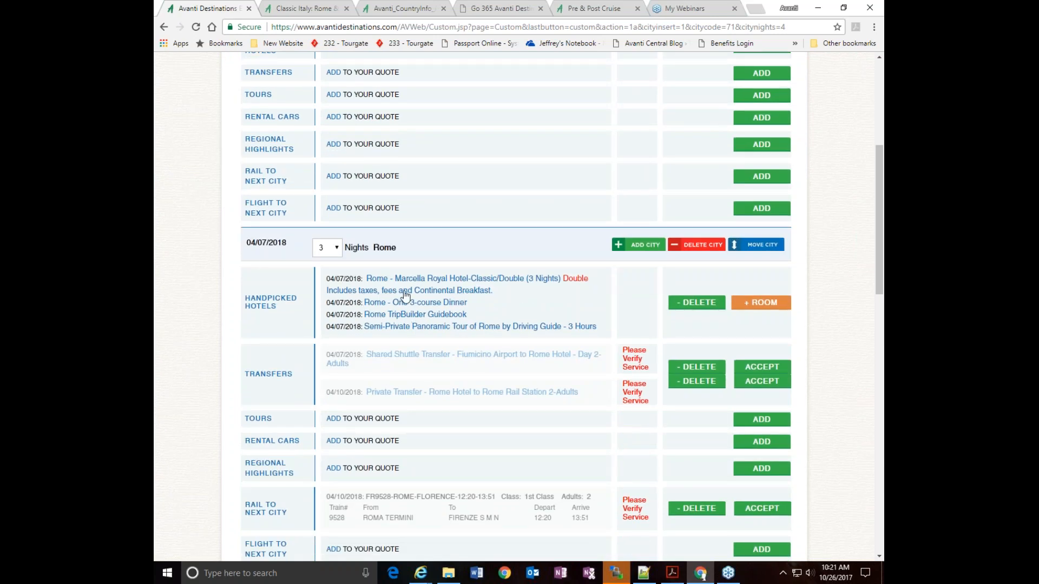
pyautogui.scroll(-1, 406, 297)
pyautogui.scroll(-1, 406, 297)
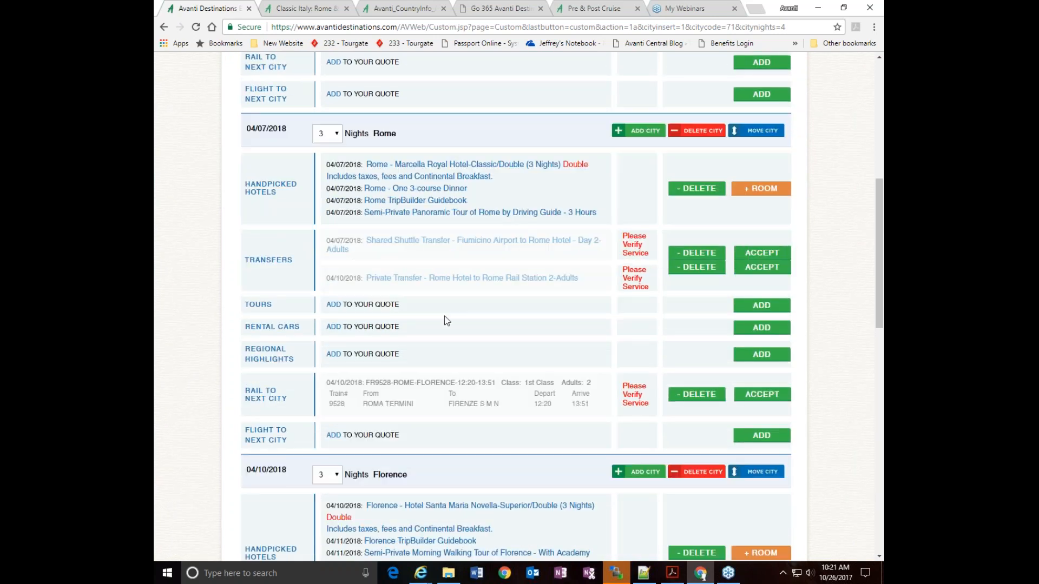
pyautogui.scroll(-1, 304, 350)
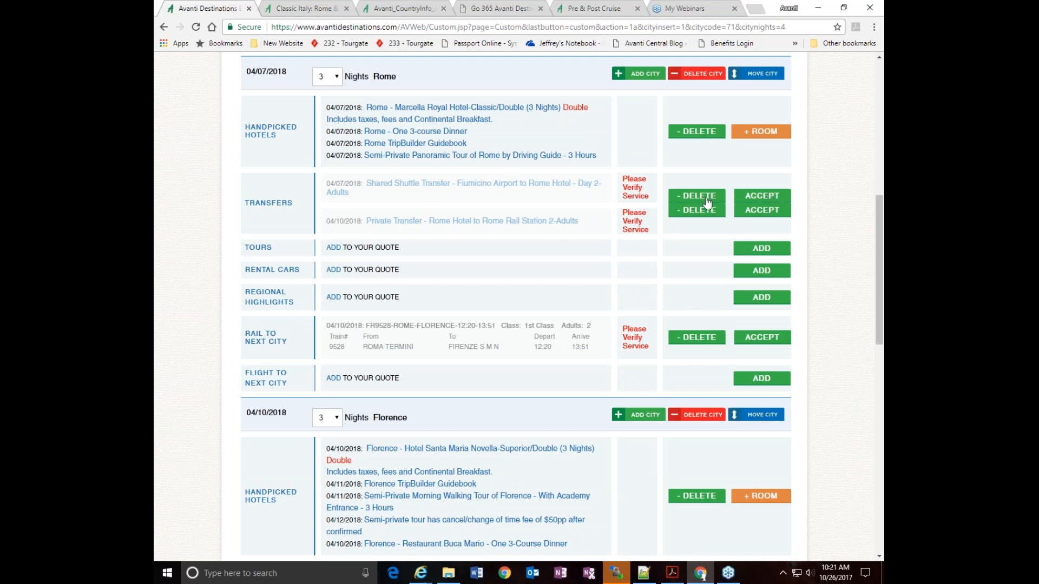
pyautogui.click(767, 197)
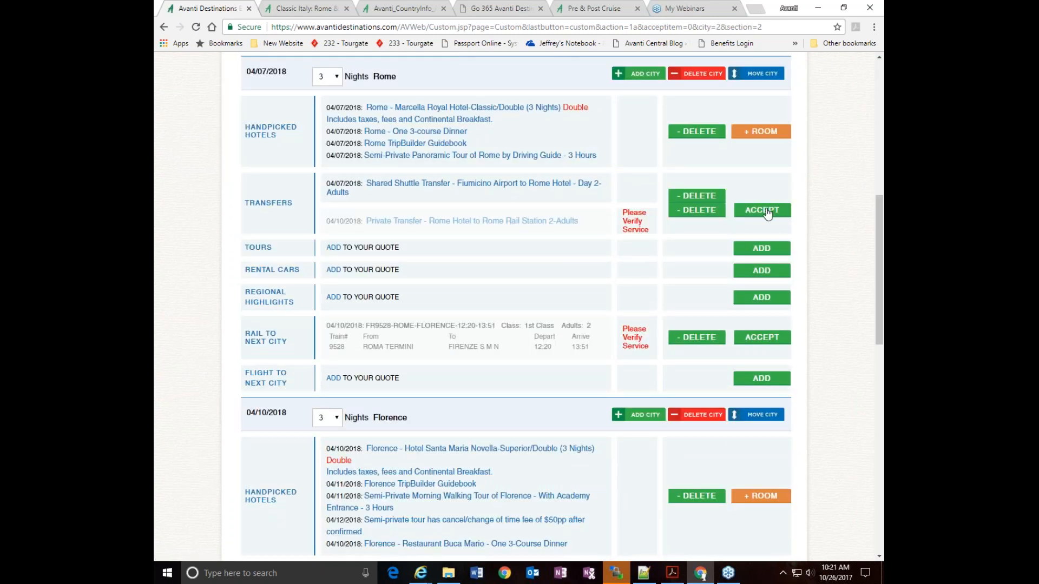
pyautogui.click(766, 211)
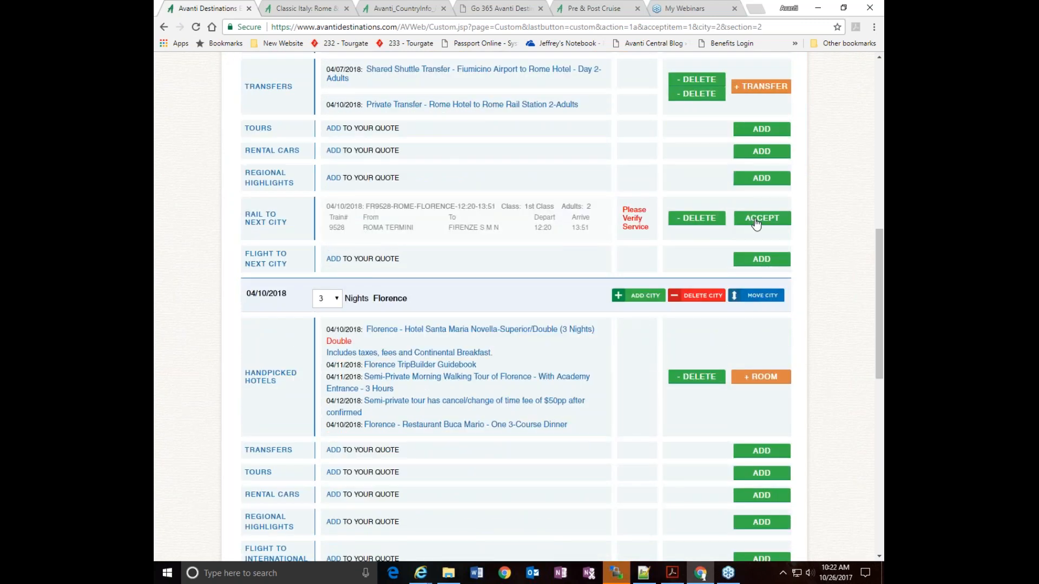
pyautogui.click(756, 221)
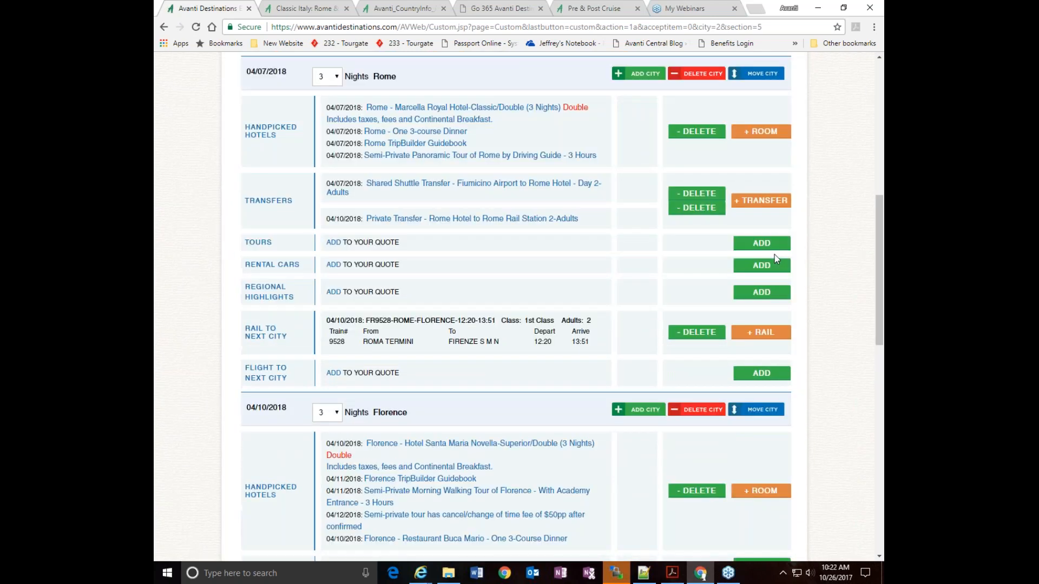
# Add the Private St Germain Pastry and Chocolate Tour for 2 adults on 04/04/2018 to the Paris section
pyautogui.scroll(-3, 774, 259)
pyautogui.scroll(7, 774, 259)
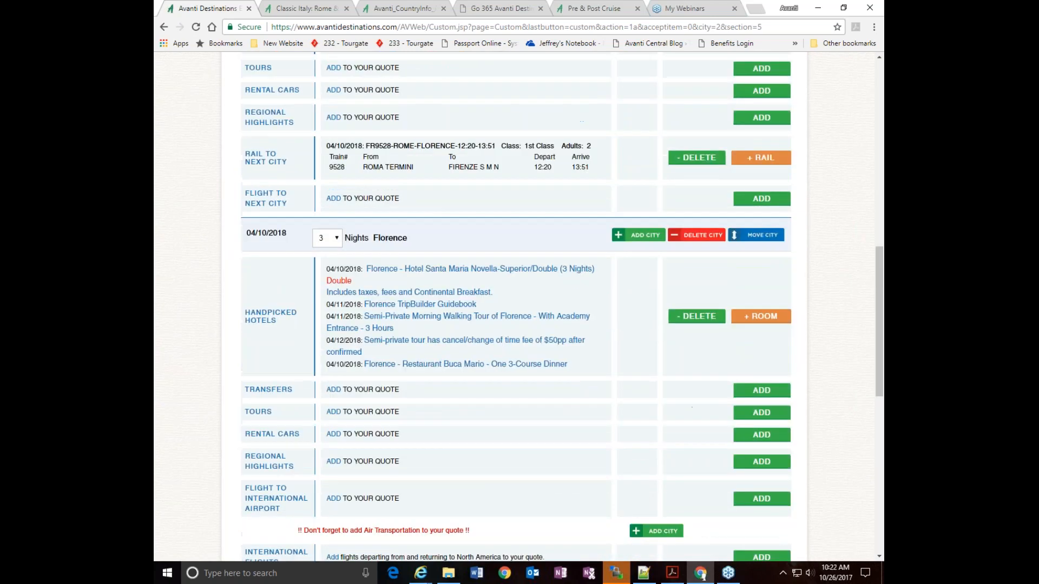
pyautogui.scroll(10, 774, 259)
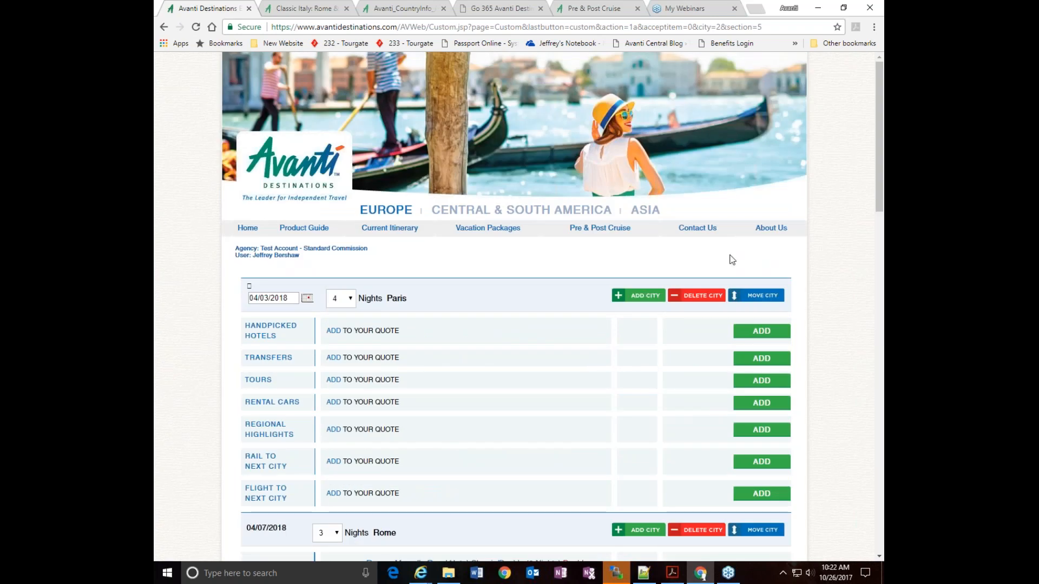
pyautogui.click(763, 382)
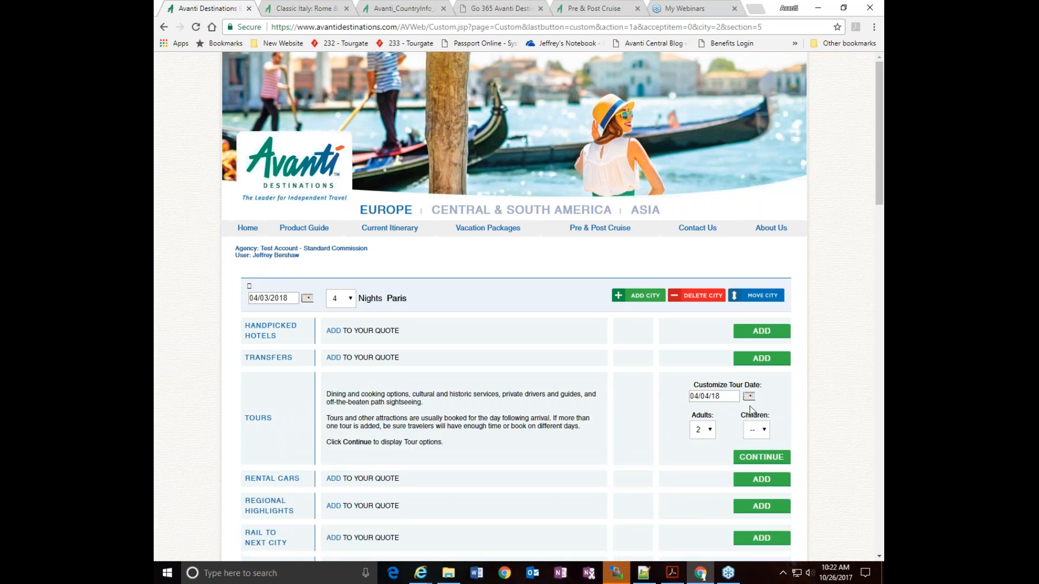
pyautogui.click(758, 462)
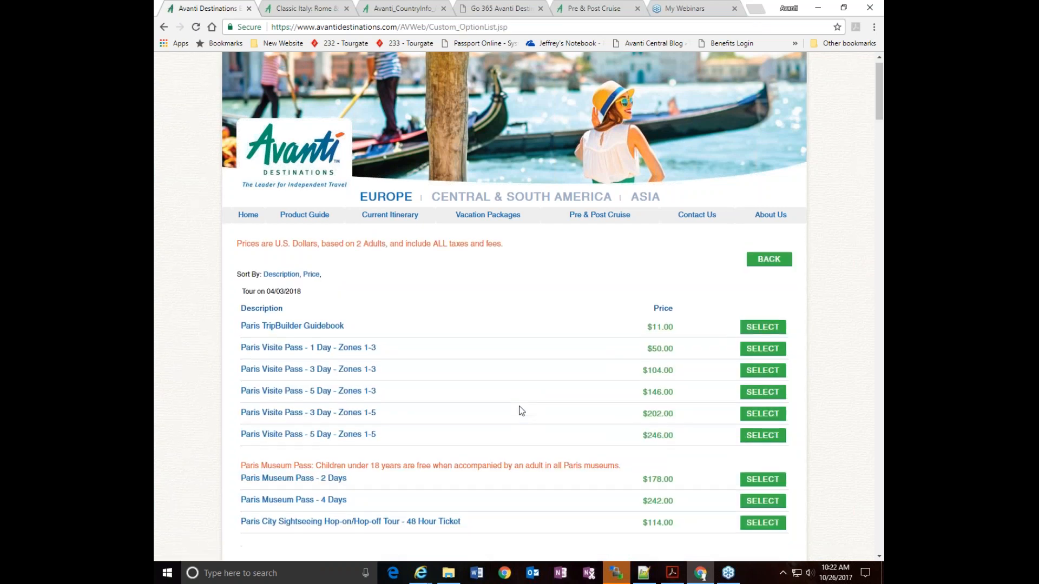
pyautogui.scroll(-5, 519, 407)
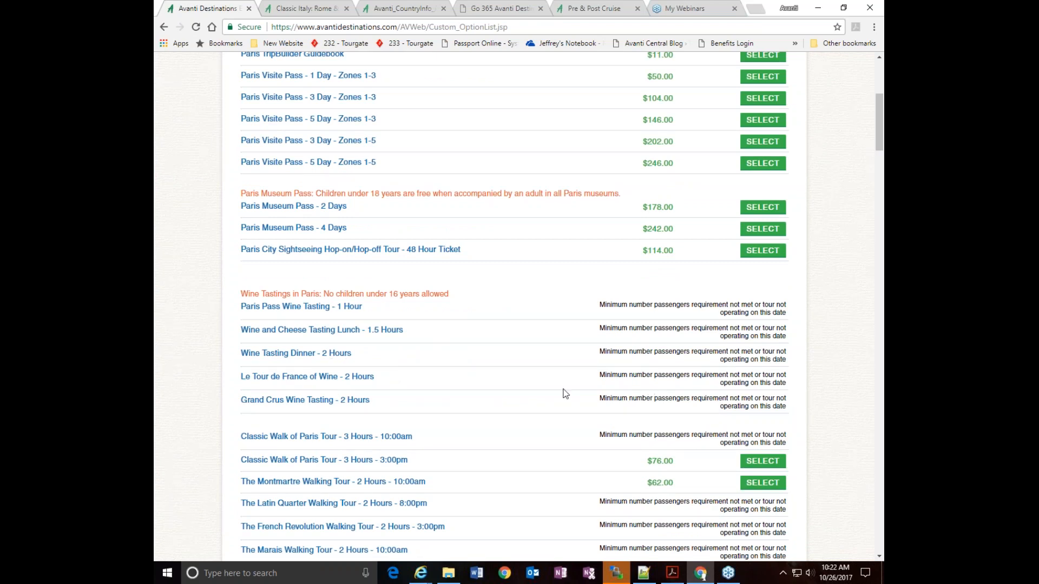
pyautogui.scroll(-3, 587, 371)
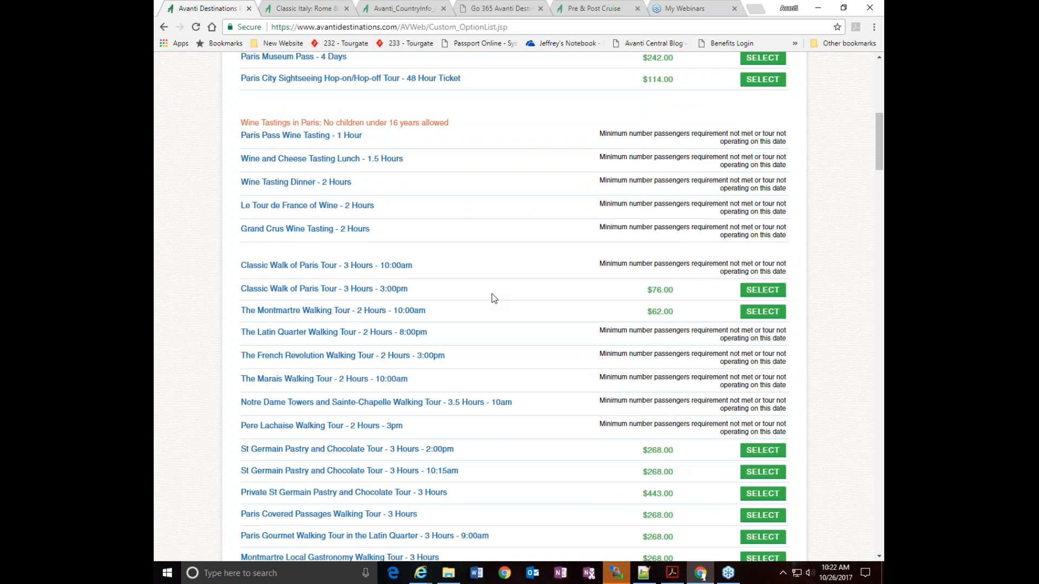
pyautogui.scroll(-2, 645, 400)
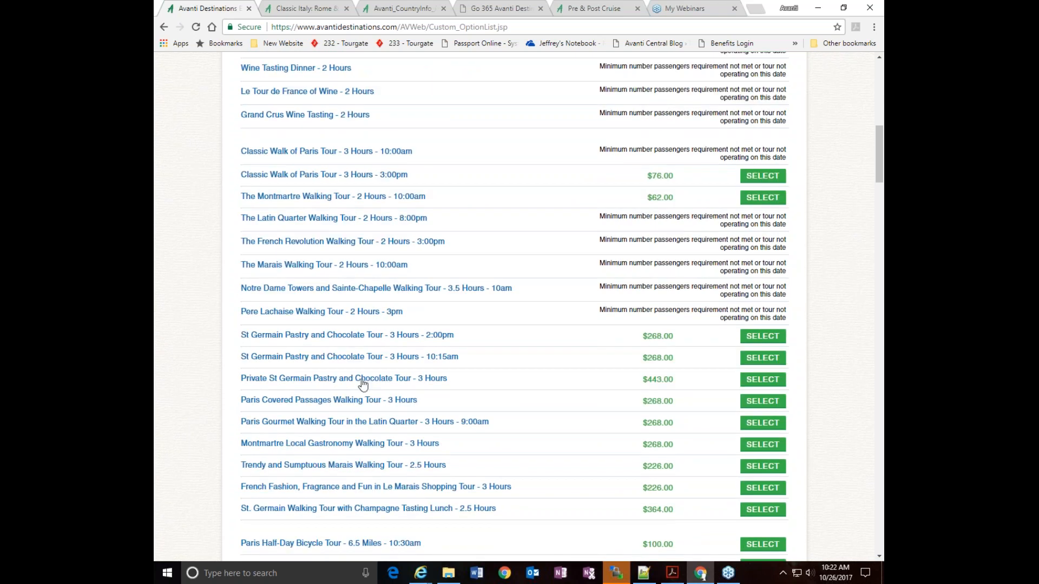
pyautogui.click(759, 385)
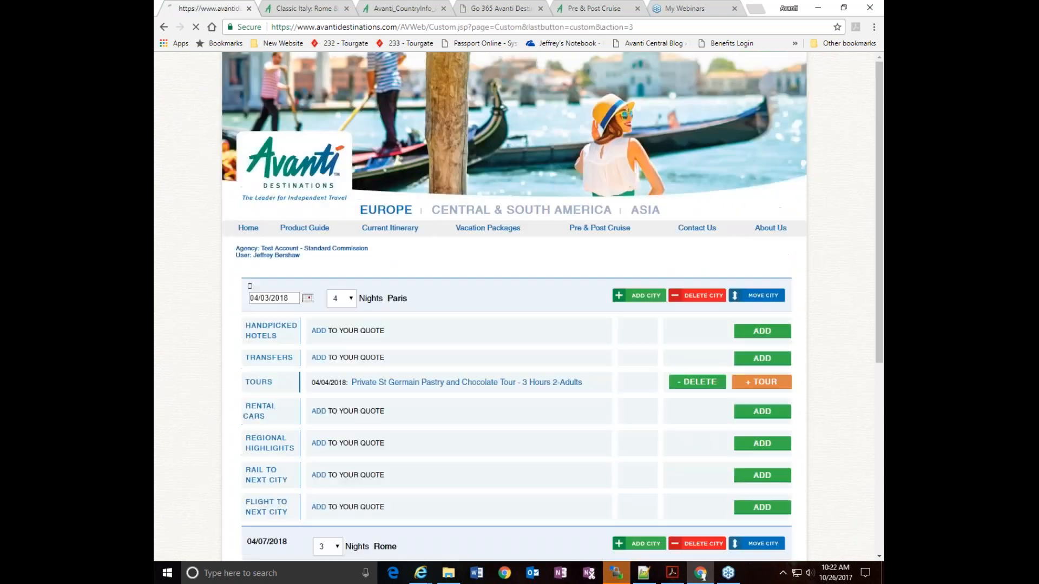
# Check the Paris to Rome rail options for 04/07/18 at 9A for 2 adults and return to the itinerary
pyautogui.scroll(-6, 760, 383)
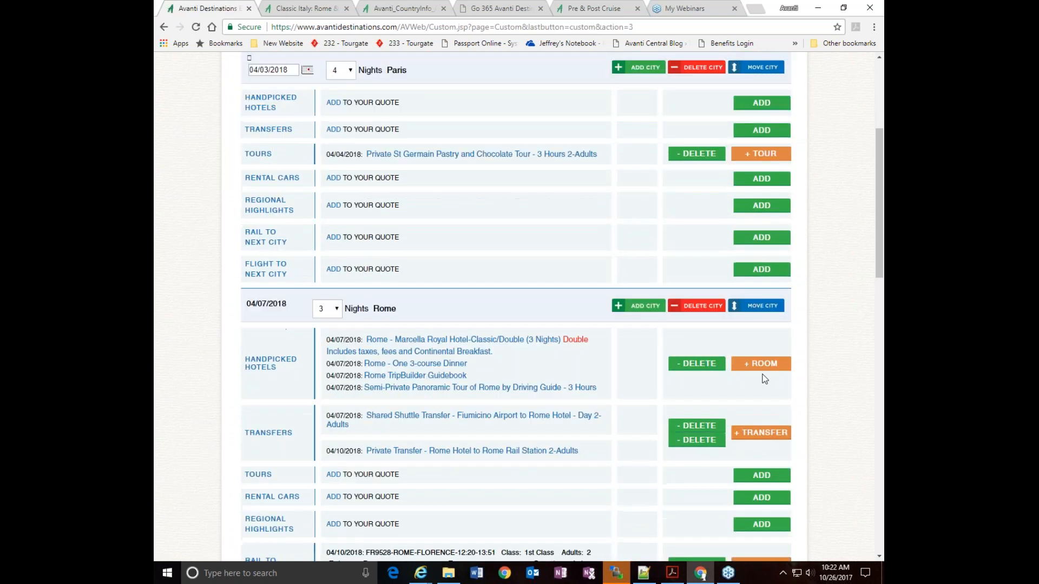
pyautogui.scroll(-2, 763, 377)
pyautogui.scroll(7, 763, 377)
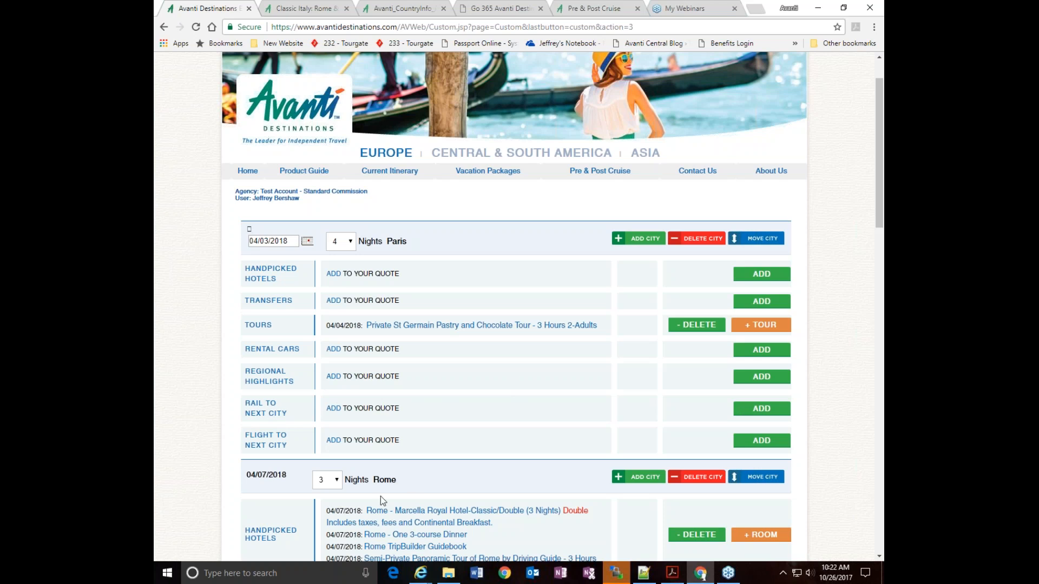
pyautogui.click(745, 410)
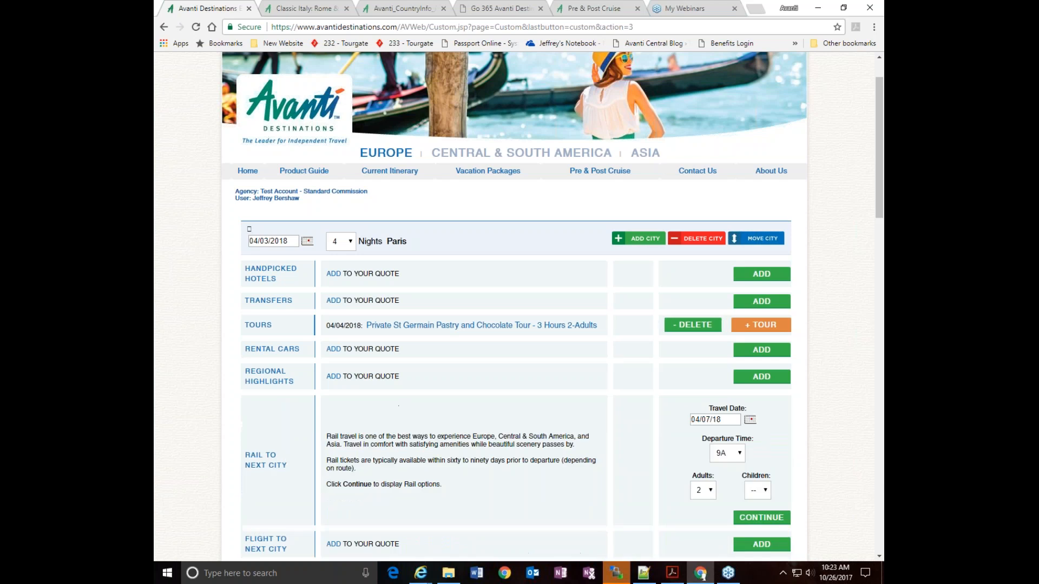
pyautogui.click(751, 520)
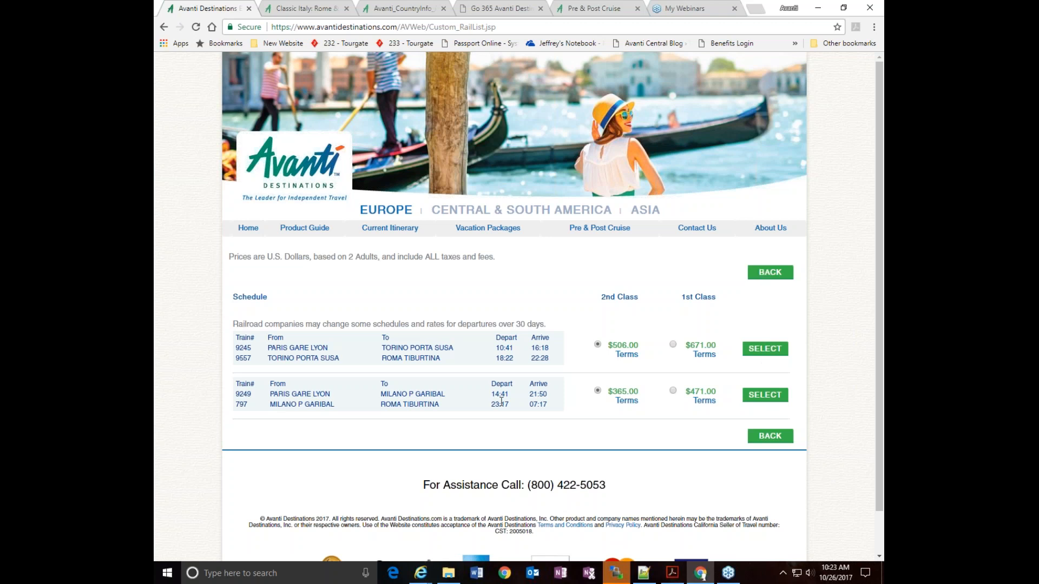
pyautogui.click(764, 274)
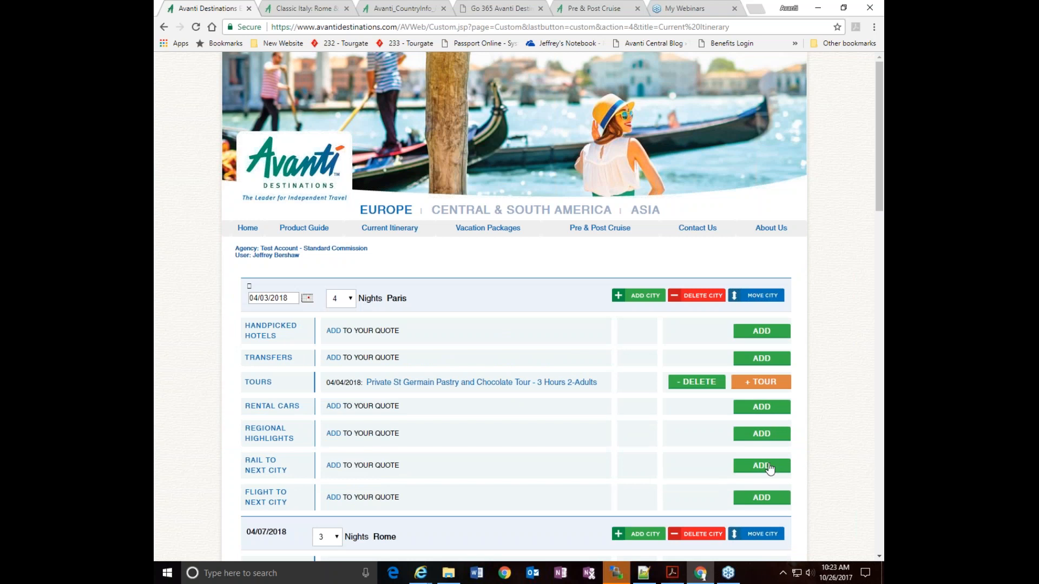
# Add Alitalia flight AZ319 from Paris to Rome on 04/07/18 for 2 adults, departing 1100A, and accept the pricing disclaimer
pyautogui.scroll(-2, 765, 466)
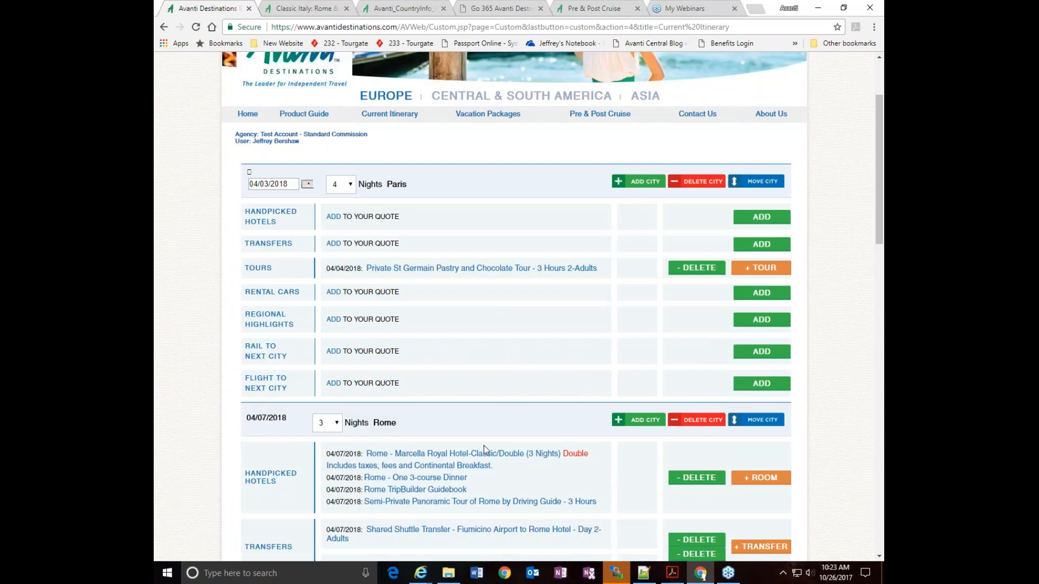
pyautogui.click(762, 384)
pyautogui.scroll(-2, 820, 406)
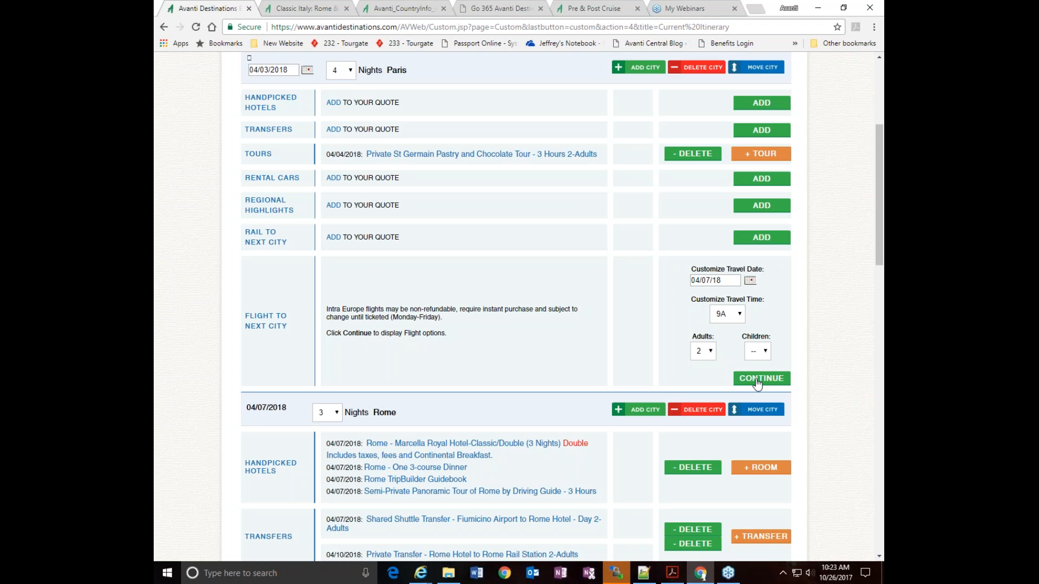
pyautogui.click(757, 378)
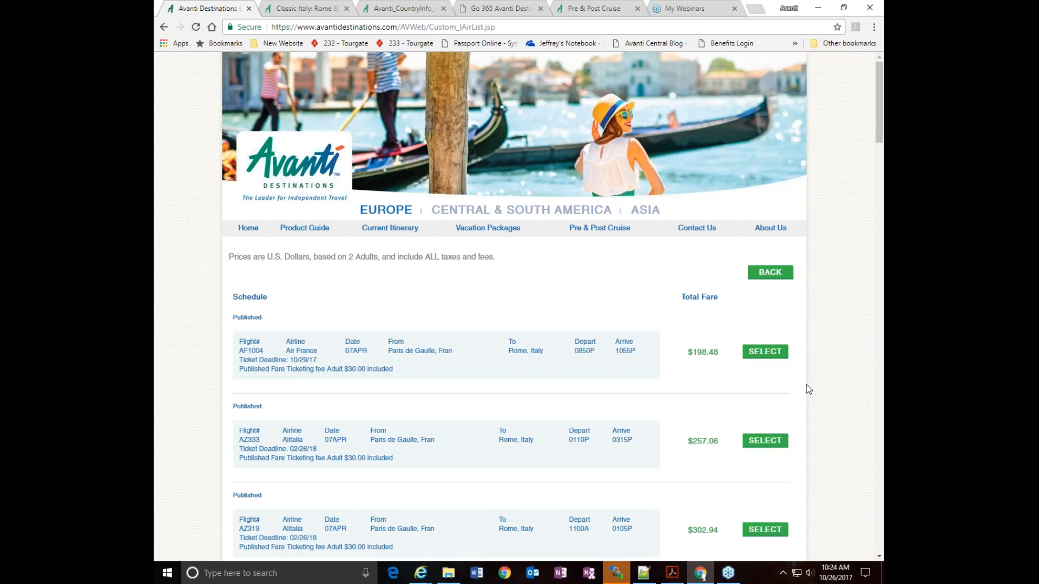
pyautogui.scroll(-2, 807, 389)
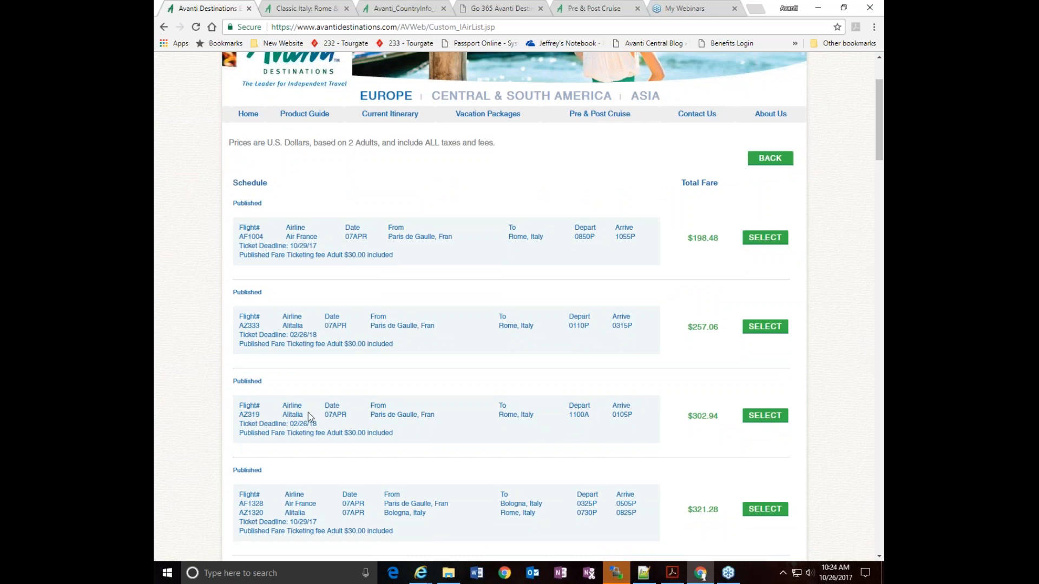
pyautogui.click(766, 421)
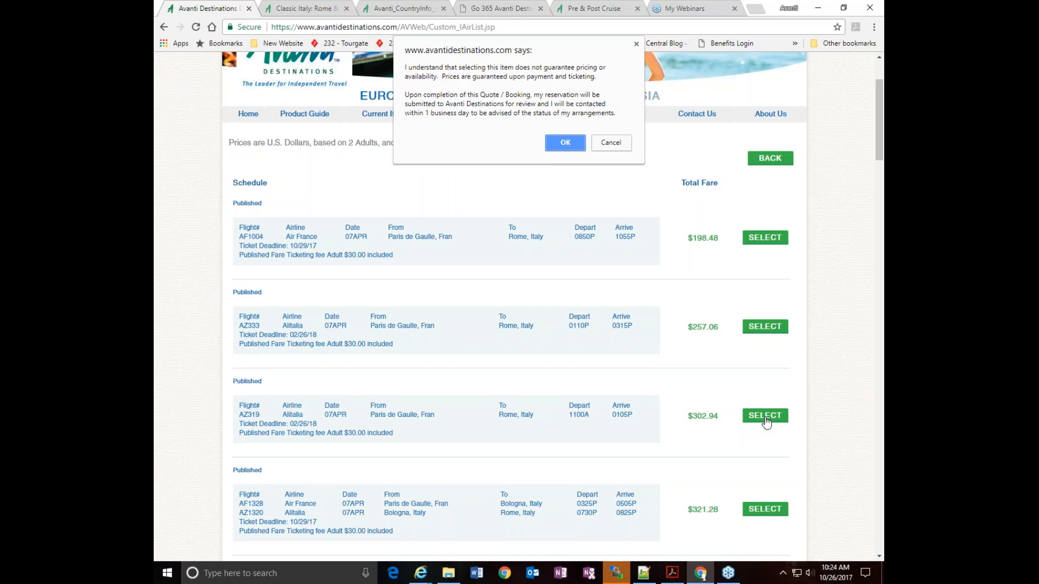
pyautogui.click(565, 143)
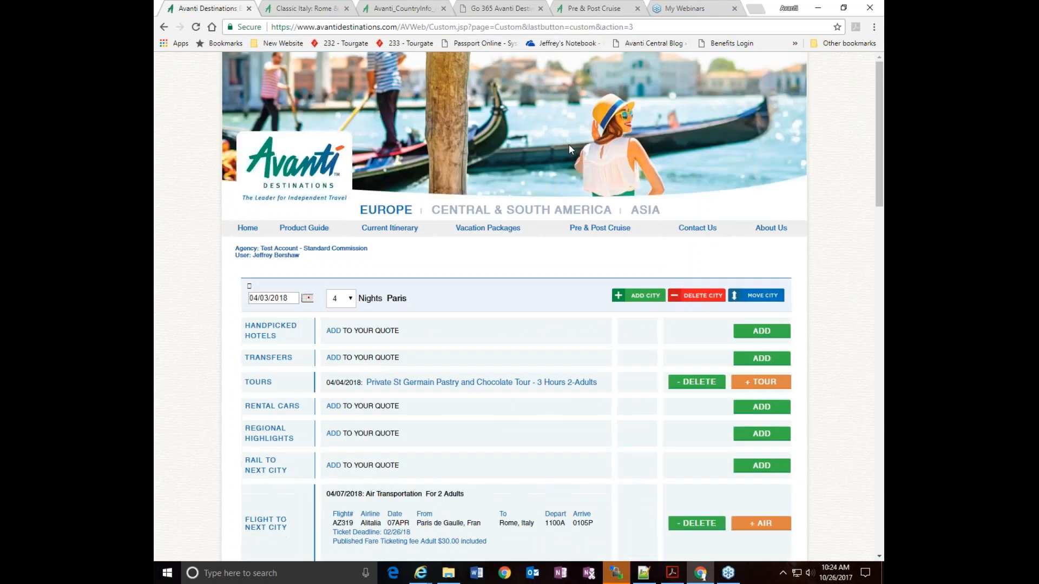
# Review the updated itinerary, checking the dates and services in the Paris, Rome and Florence sections
pyautogui.scroll(-6, 825, 319)
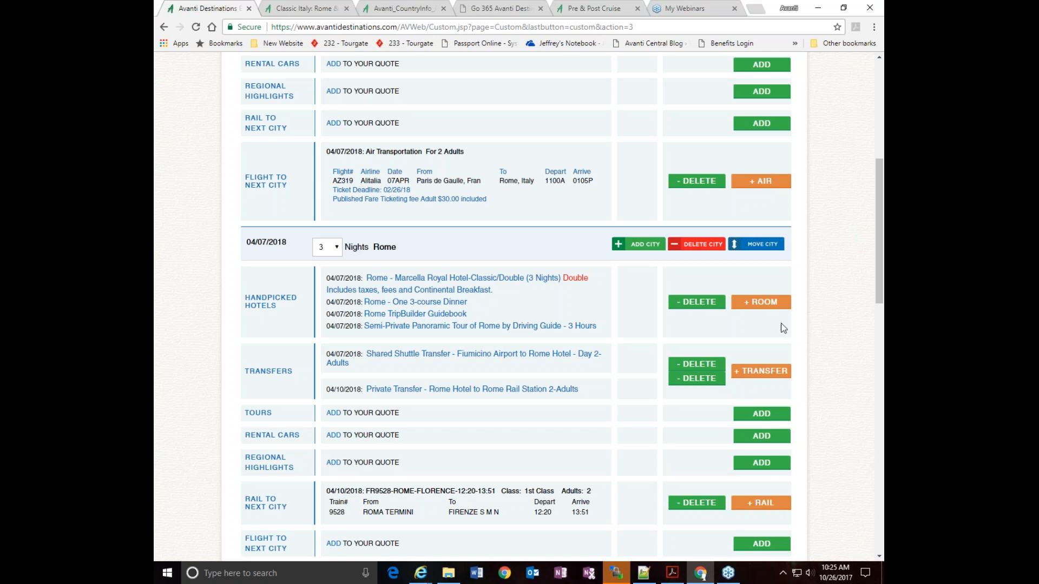
pyautogui.scroll(2, 838, 279)
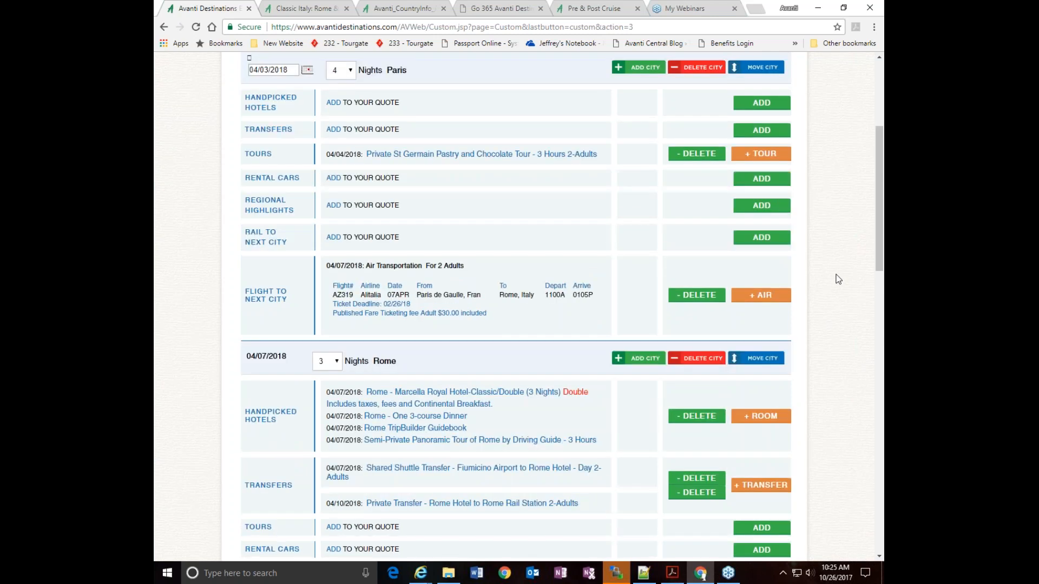
pyautogui.scroll(-4, 830, 362)
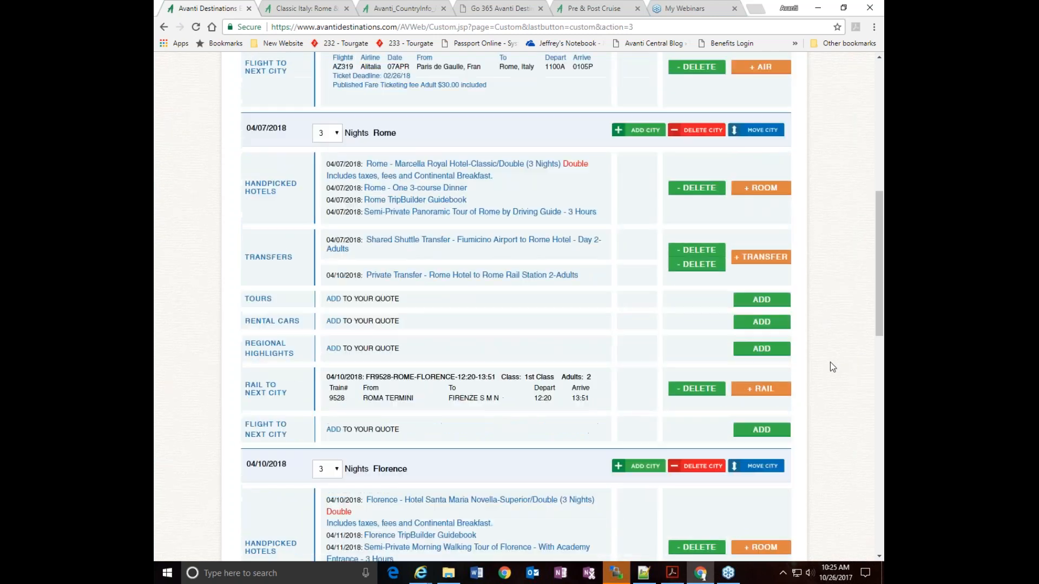
pyautogui.scroll(3, 830, 362)
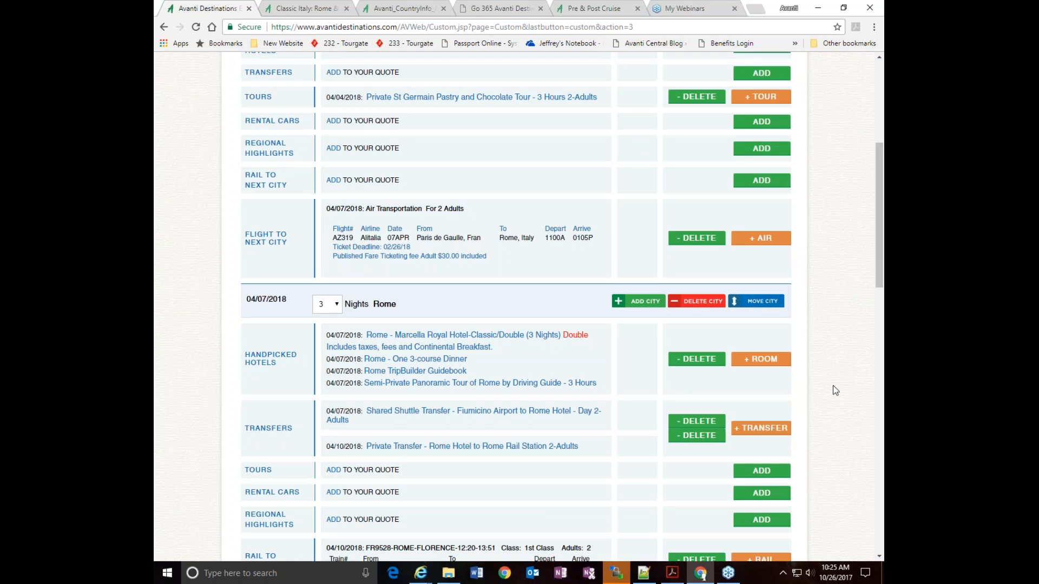
pyautogui.scroll(3, 837, 400)
pyautogui.scroll(-3, 837, 401)
pyautogui.scroll(2, 837, 401)
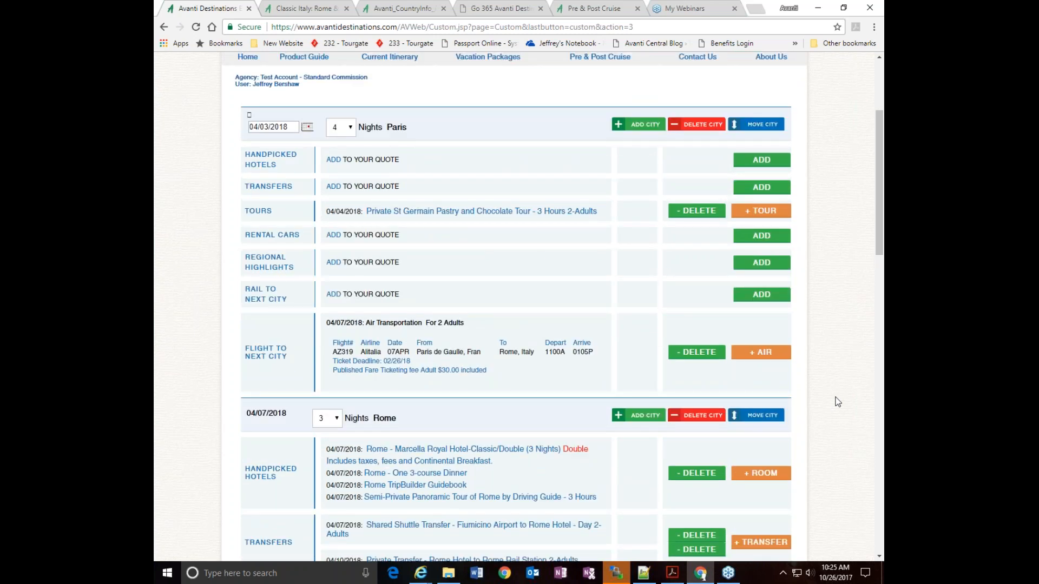
# Add a 2-night Passengers On Own stay ahead of Paris in the itinerary, with departure date 04/03/2018
pyautogui.click(649, 130)
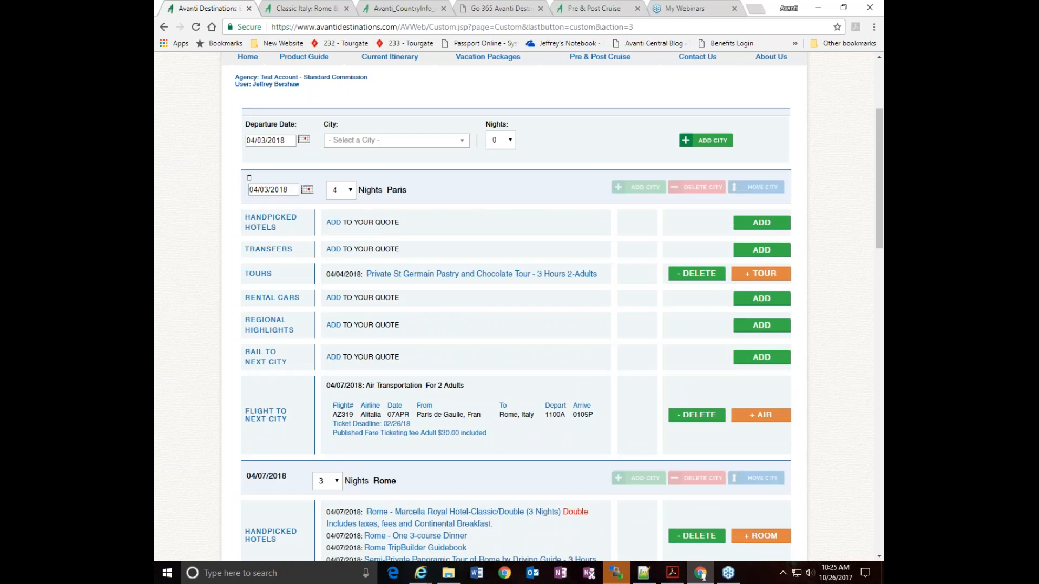
pyautogui.click(427, 145)
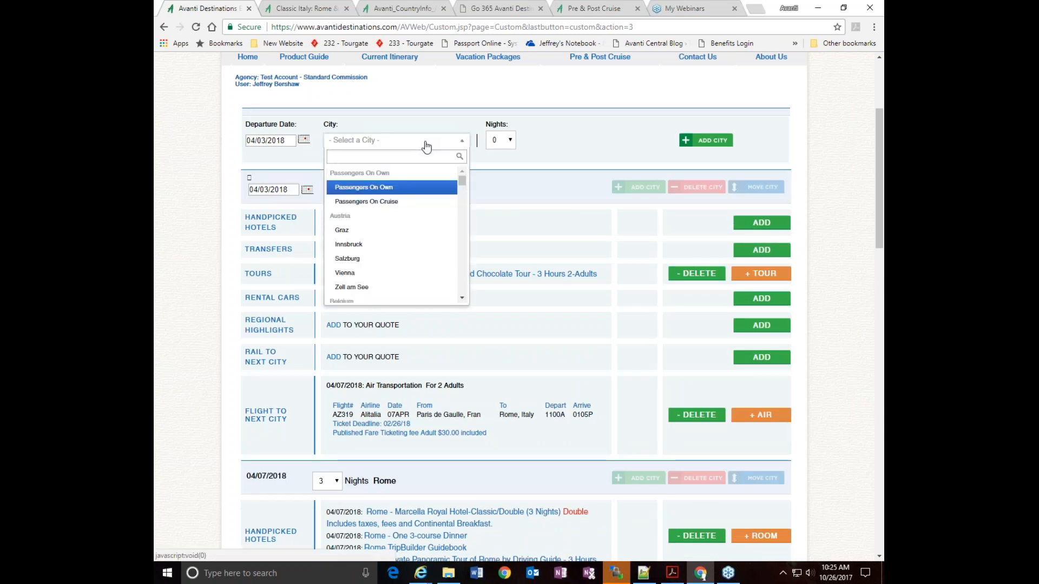
pyautogui.click(373, 189)
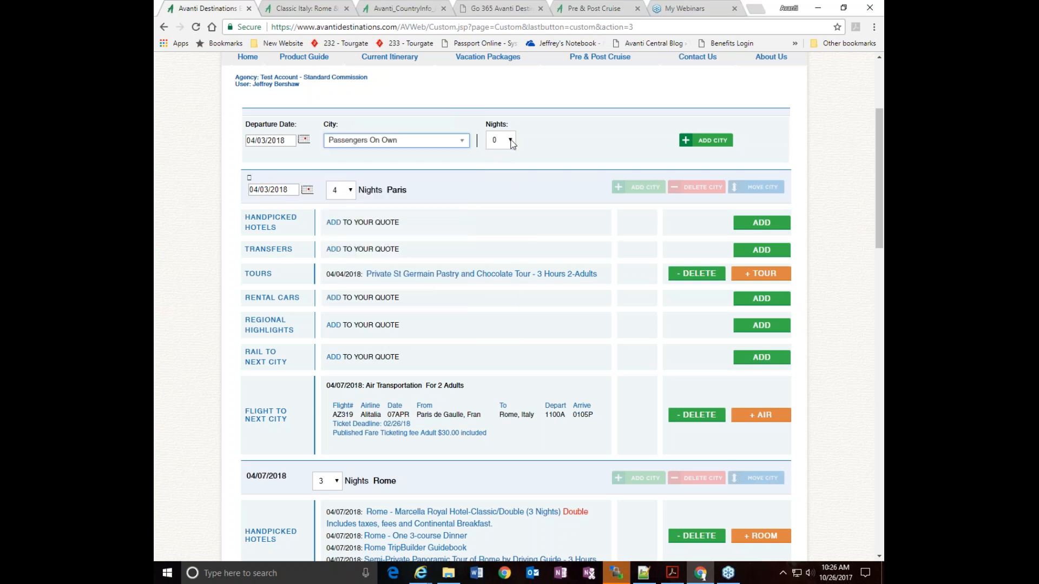
pyautogui.click(507, 140)
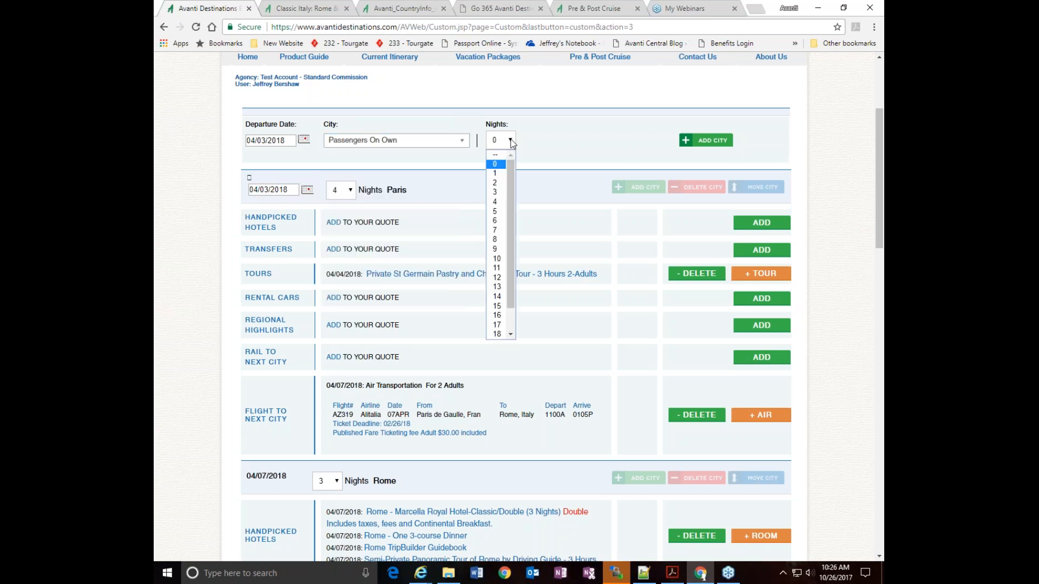
pyautogui.click(495, 184)
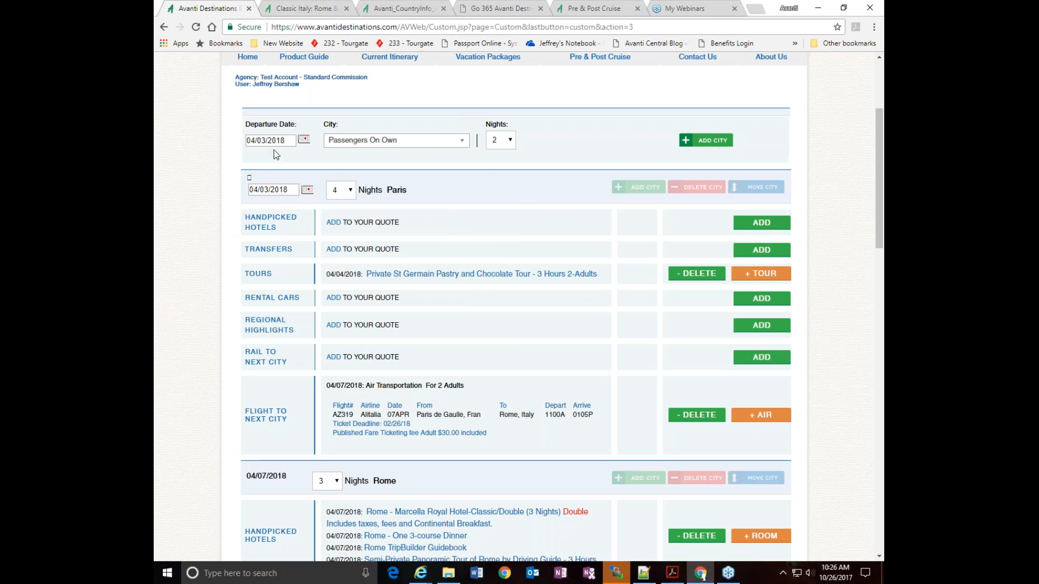
pyautogui.click(704, 141)
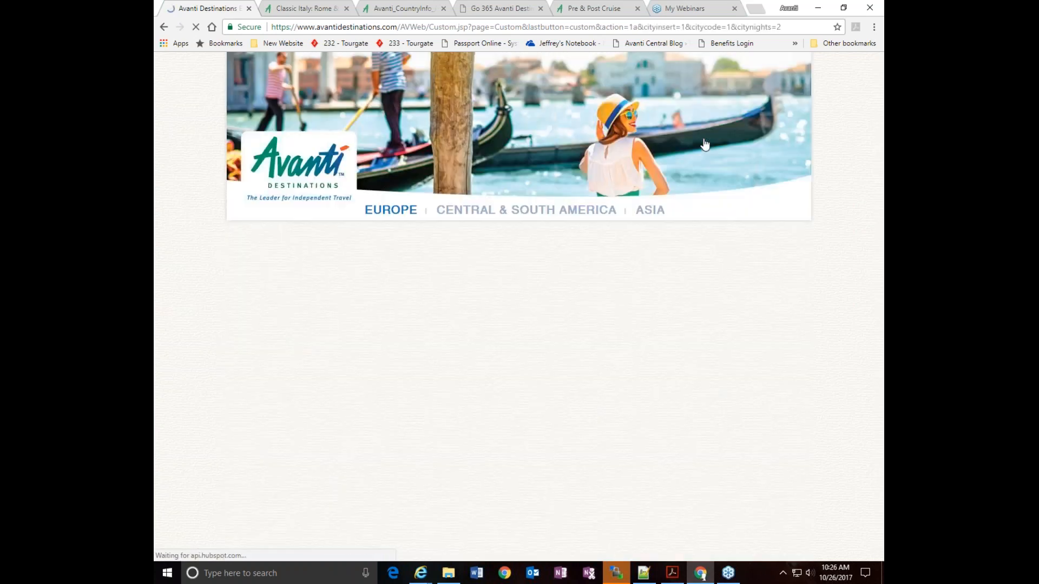
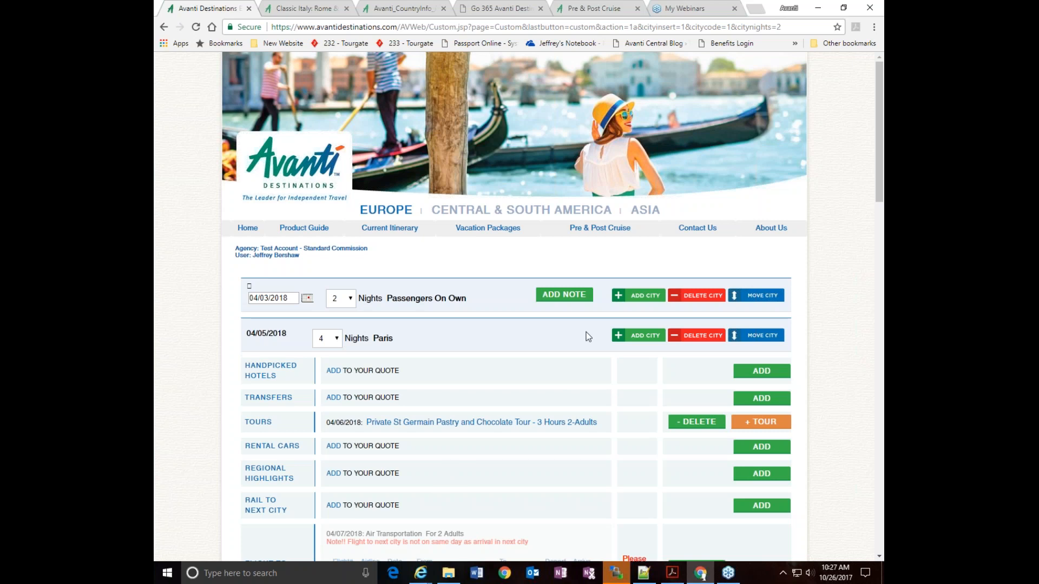
# Add the note "Clients staying with friends outside of Paris. Need rental car." to the Passengers On Own stay
pyautogui.click(564, 300)
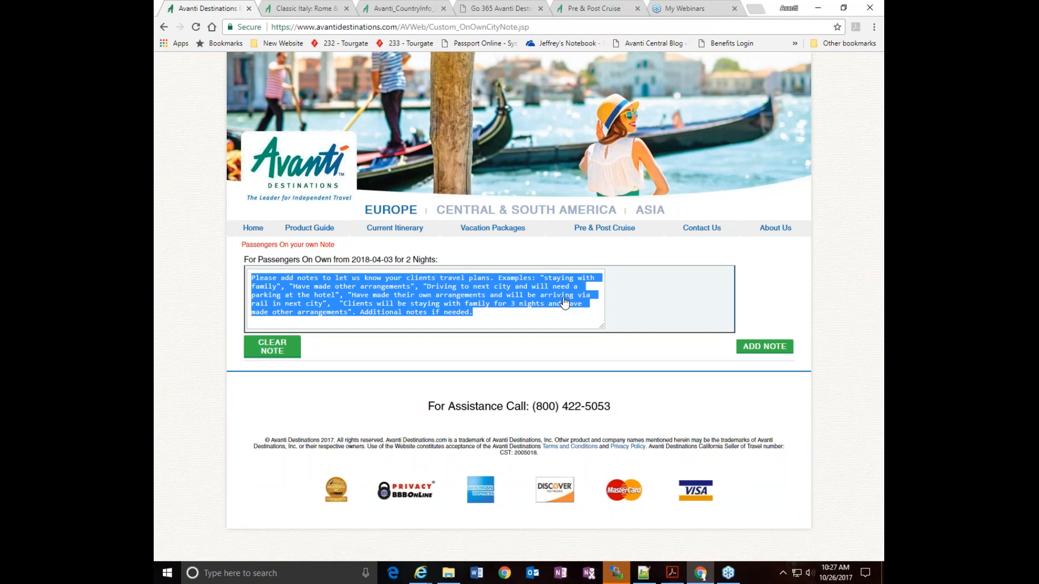
pyautogui.press('BackSpace')
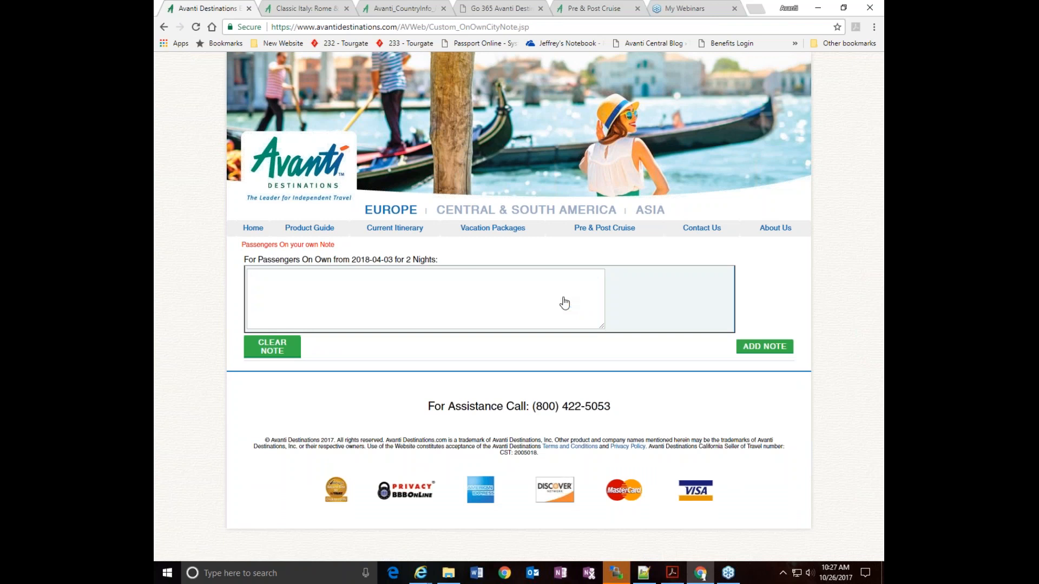
pyautogui.write('Clients staying with friends outside of P')
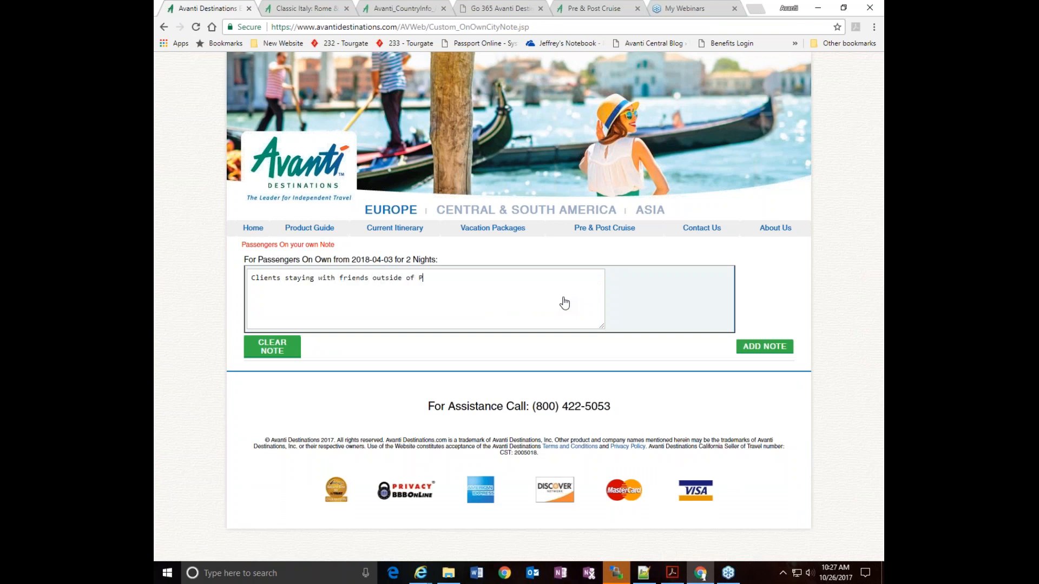
pyautogui.write('aris. Need ranta')
pyautogui.press('BackSpace')
pyautogui.press('BackSpace')
pyautogui.write('ntal car')
pyautogui.click(755, 349)
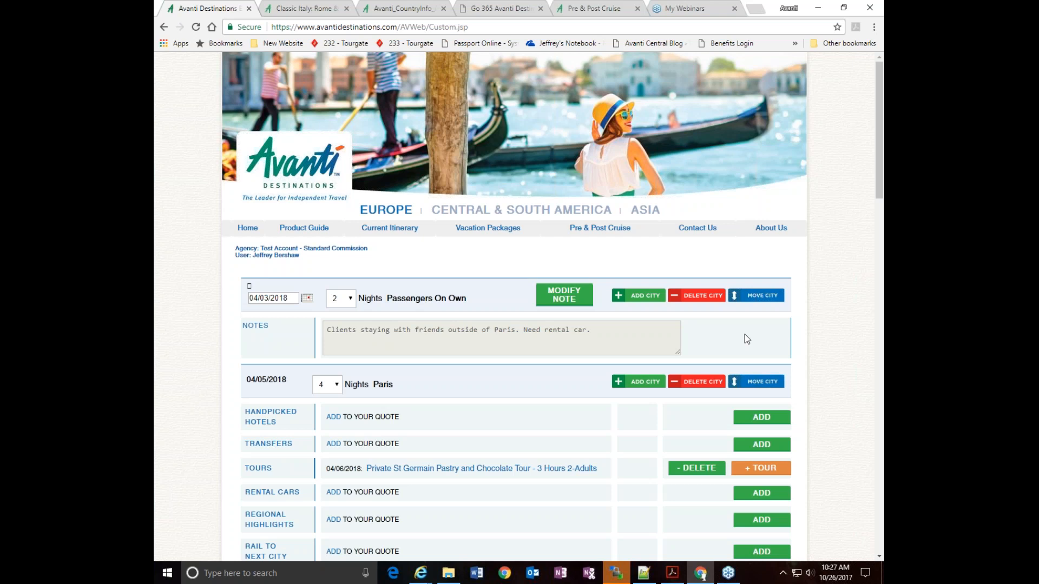
# Delete the 04/07/2018 Alitalia flight AZ333 from the Paris section of the itinerary
pyautogui.scroll(-2, 831, 292)
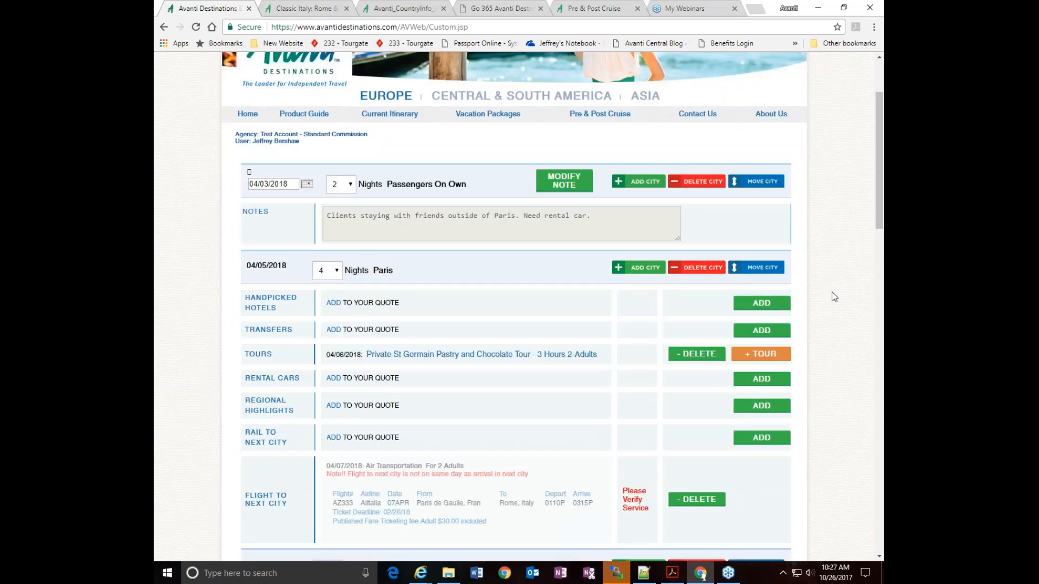
pyautogui.scroll(-2, 834, 296)
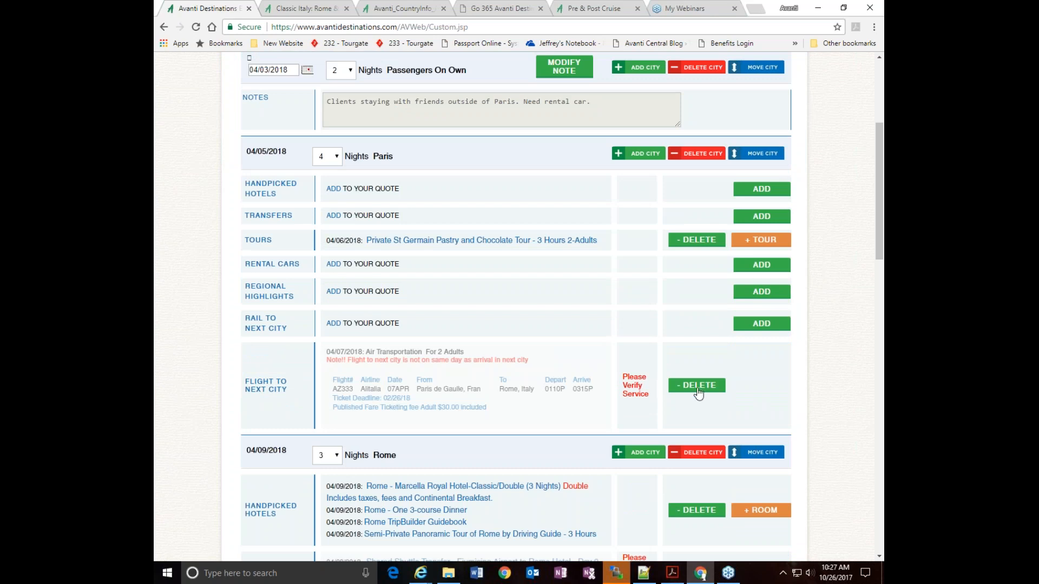
pyautogui.scroll(4, 471, 283)
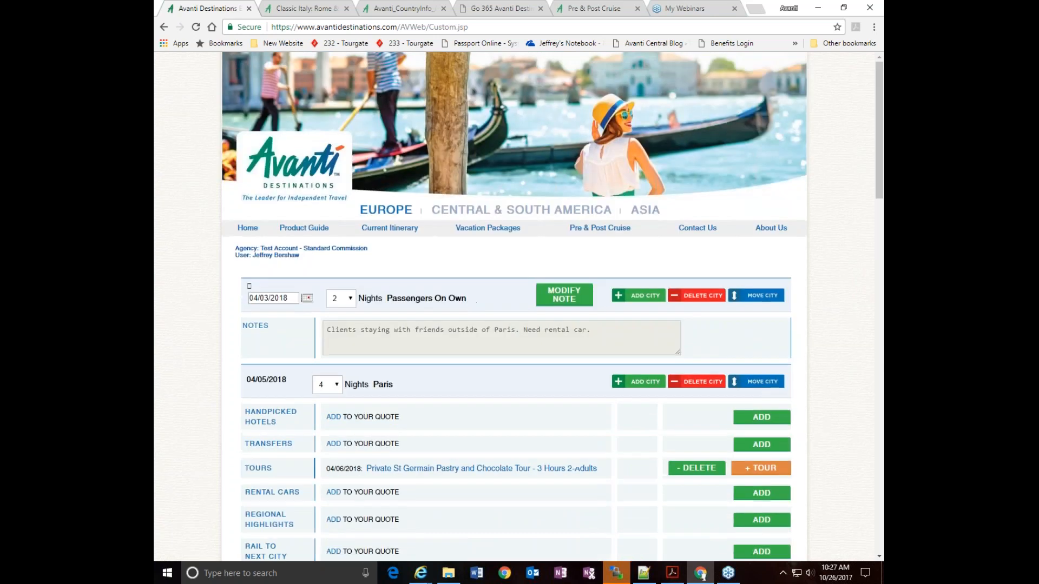
pyautogui.scroll(-6, 471, 283)
pyautogui.click(695, 277)
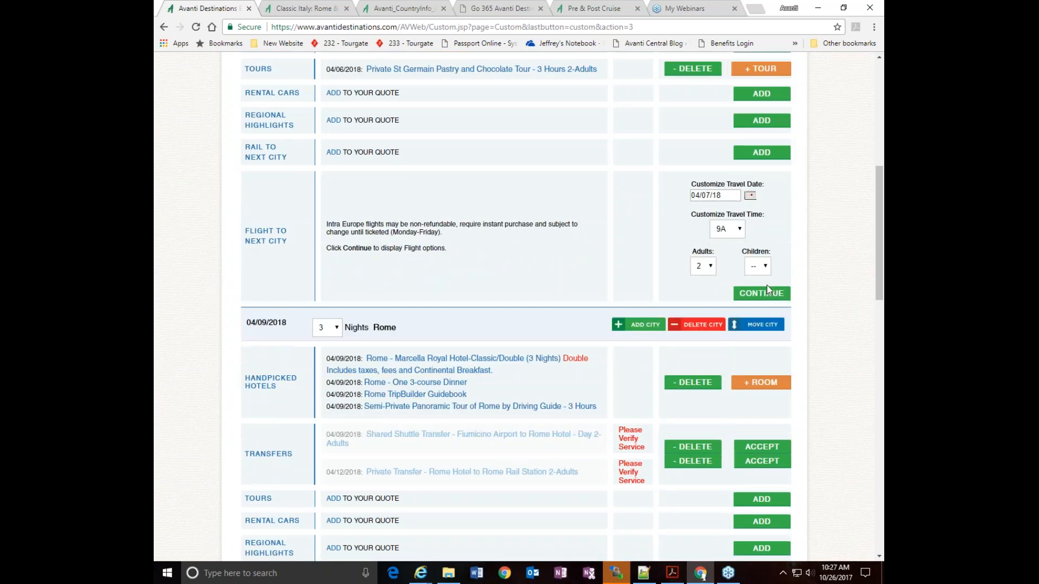
# Try Alitalia flight AZ319 from Paris to Rome on 04/07/18, departing 1100A, for 2 adults, and delete it from the itinerary
pyautogui.click(764, 297)
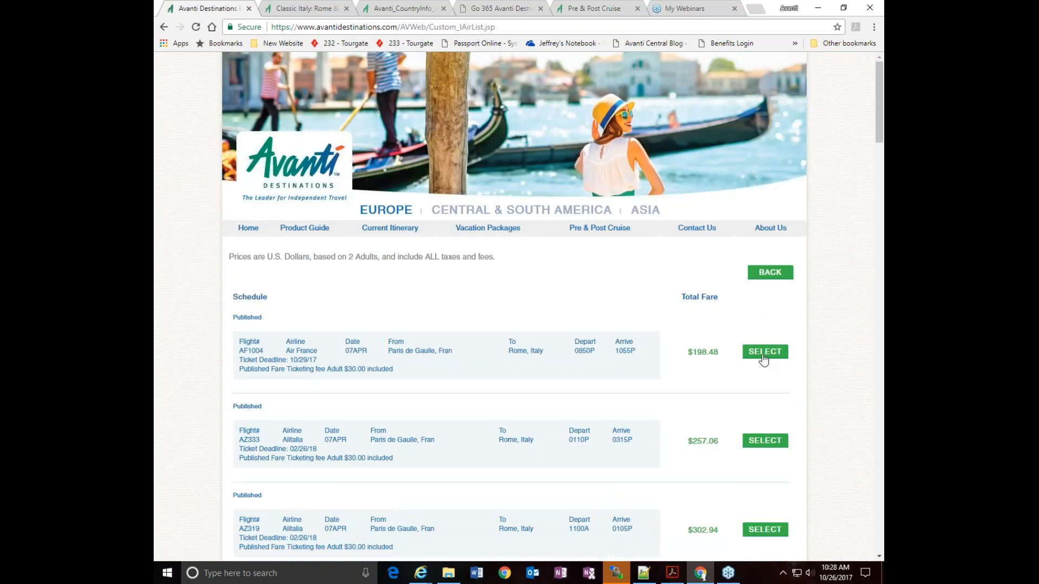
pyautogui.scroll(-1, 752, 446)
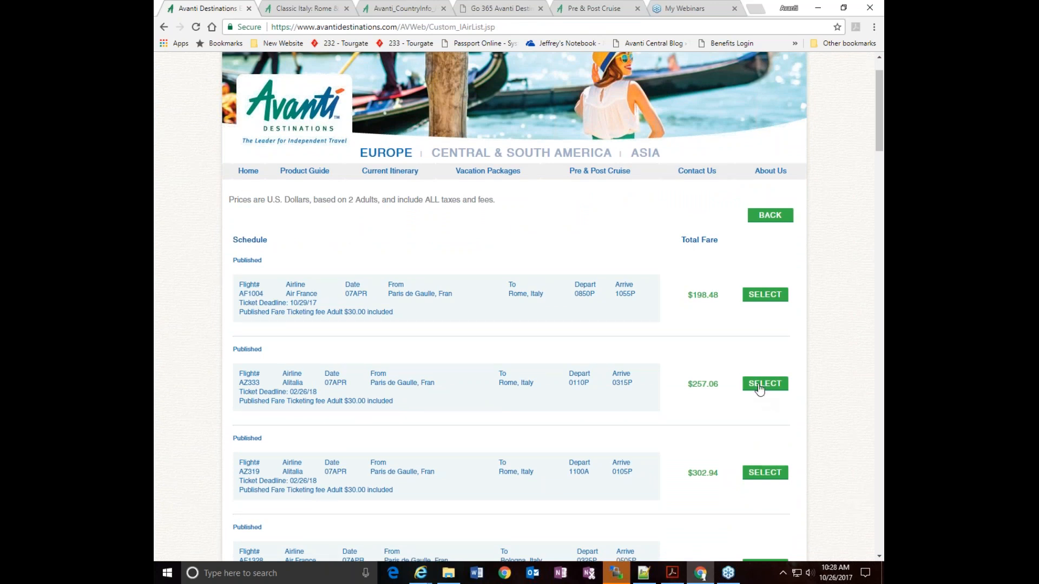
pyautogui.scroll(-1, 772, 415)
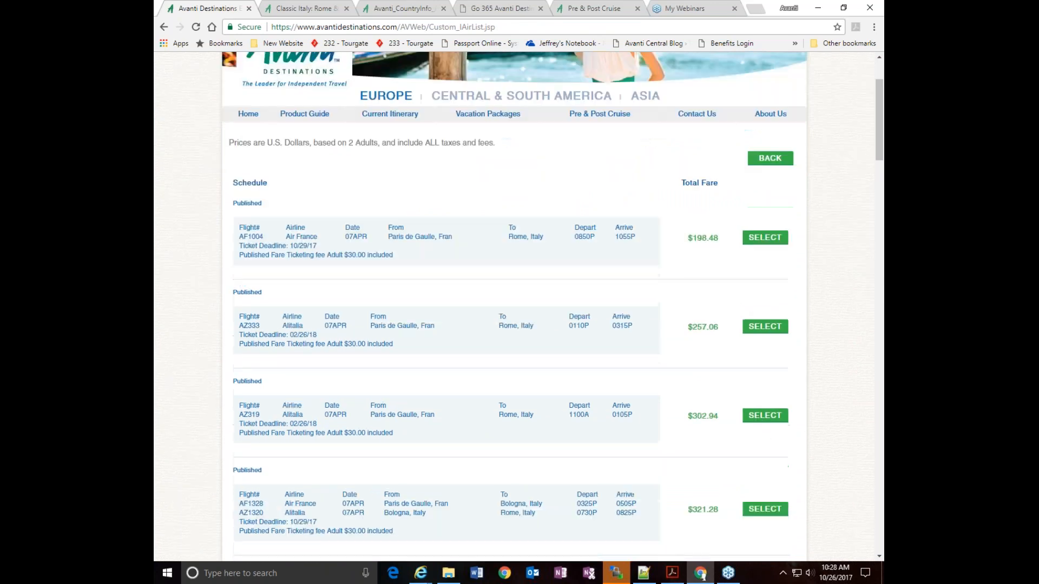
pyautogui.click(765, 415)
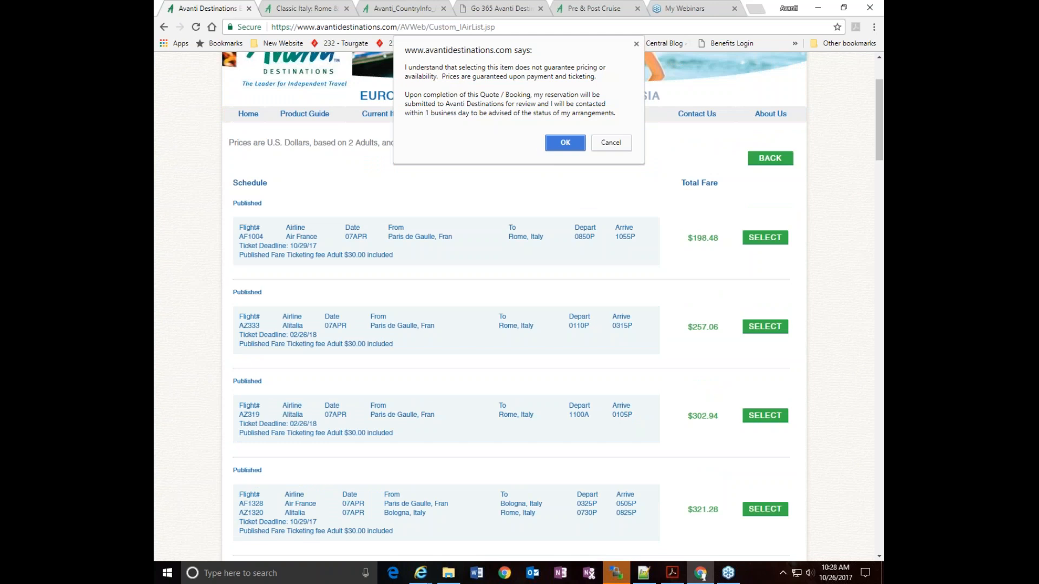
pyautogui.click(564, 141)
pyautogui.scroll(-3, 830, 405)
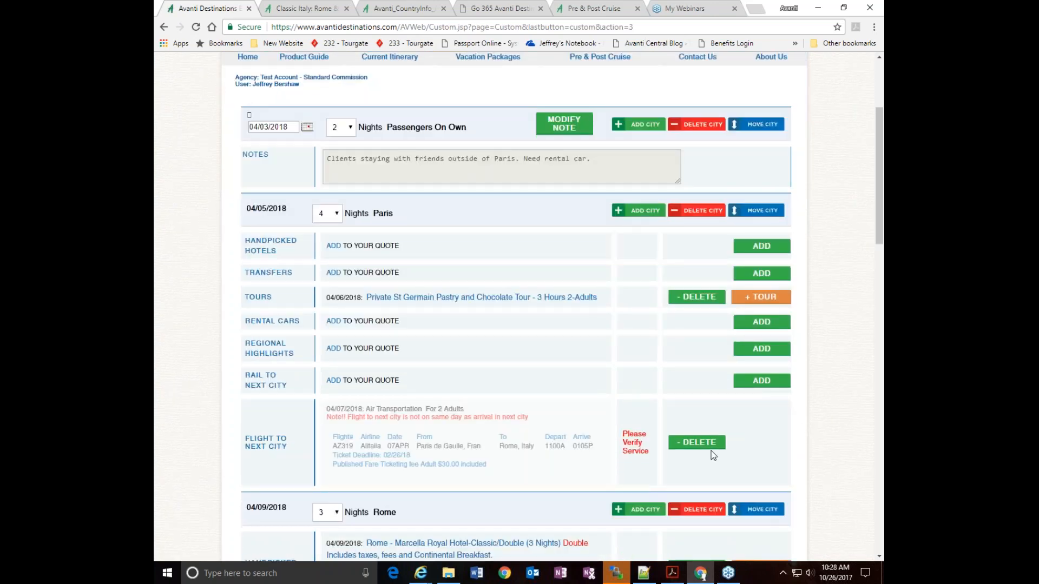
pyautogui.click(698, 443)
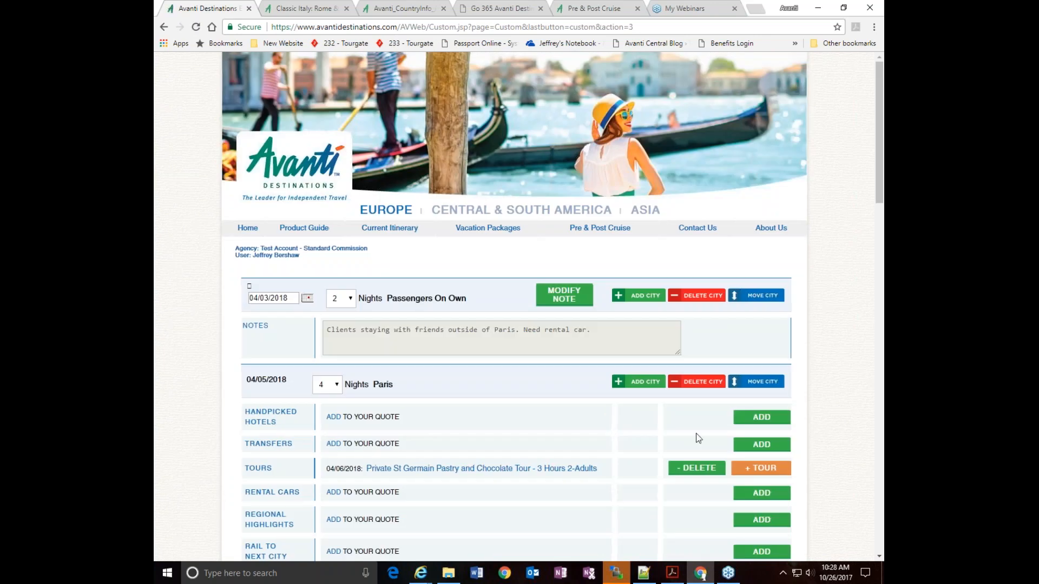
# Add Air France flight AF1104 from Paris to Rome on 04/09/18 for 2 adults, departing 0105P, and accept the pricing disclaimer
pyautogui.scroll(-7, 696, 434)
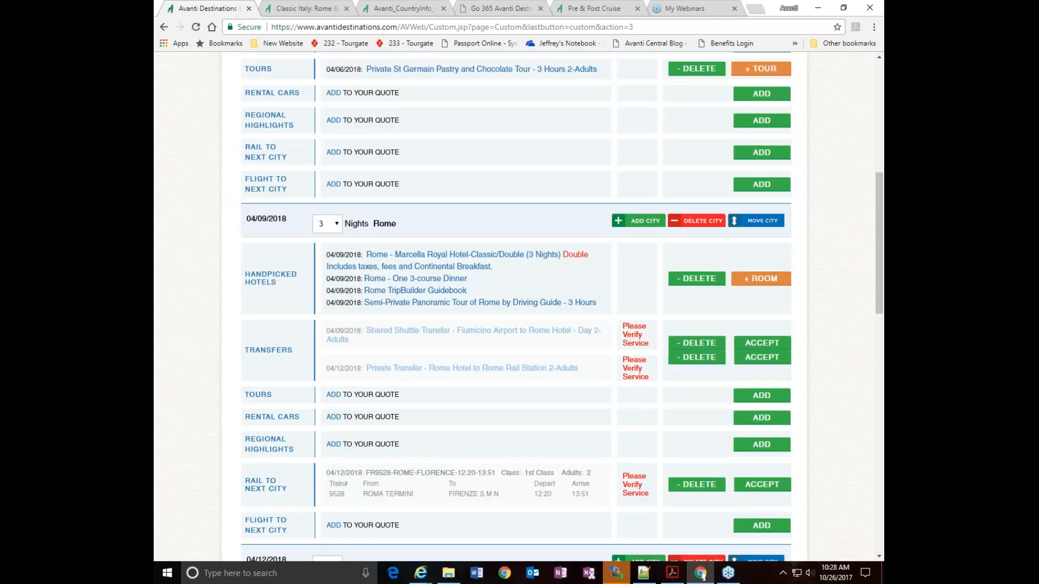
pyautogui.scroll(2, 783, 317)
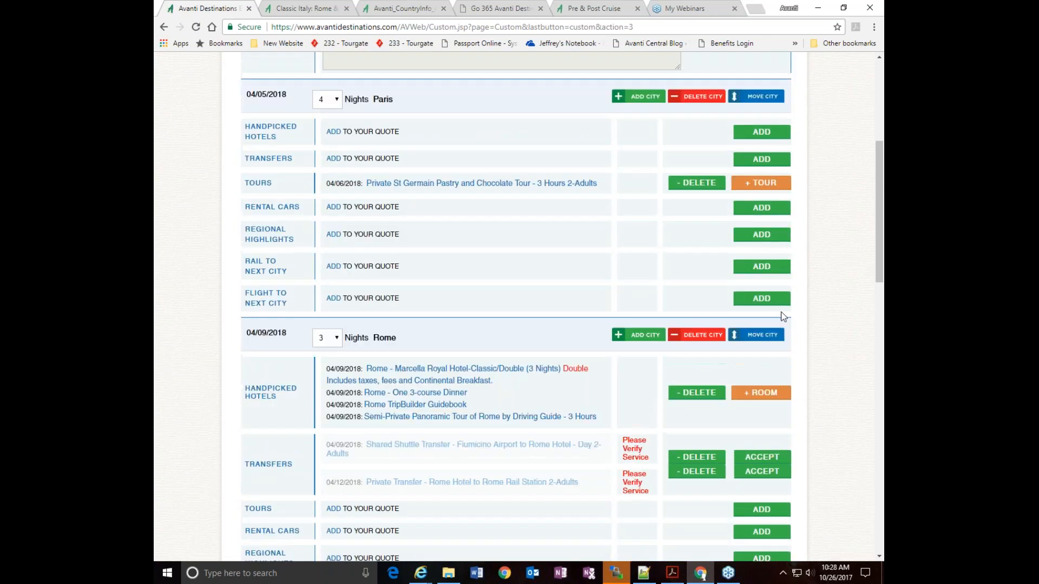
pyautogui.click(760, 300)
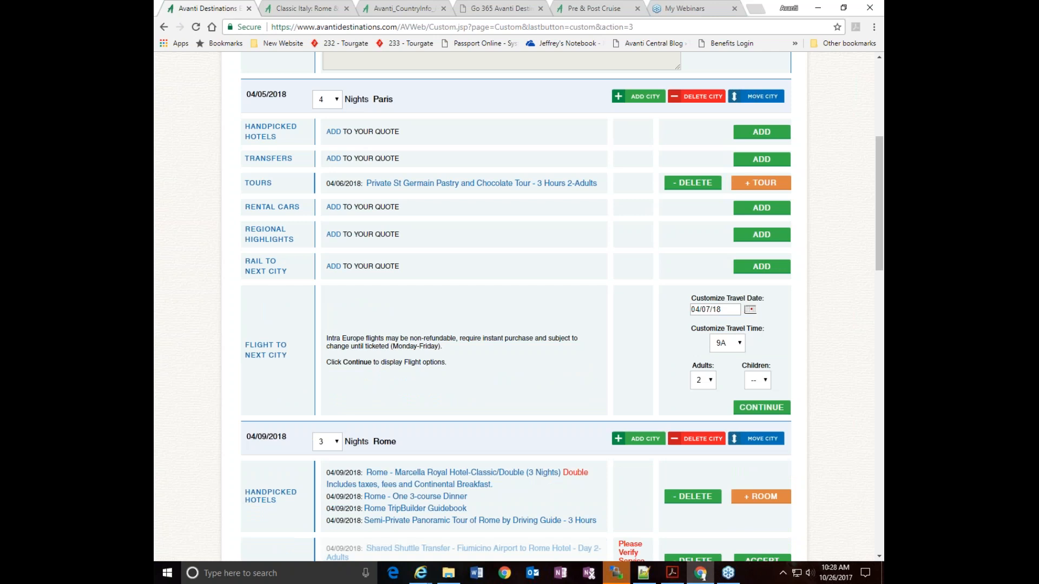
pyautogui.click(750, 309)
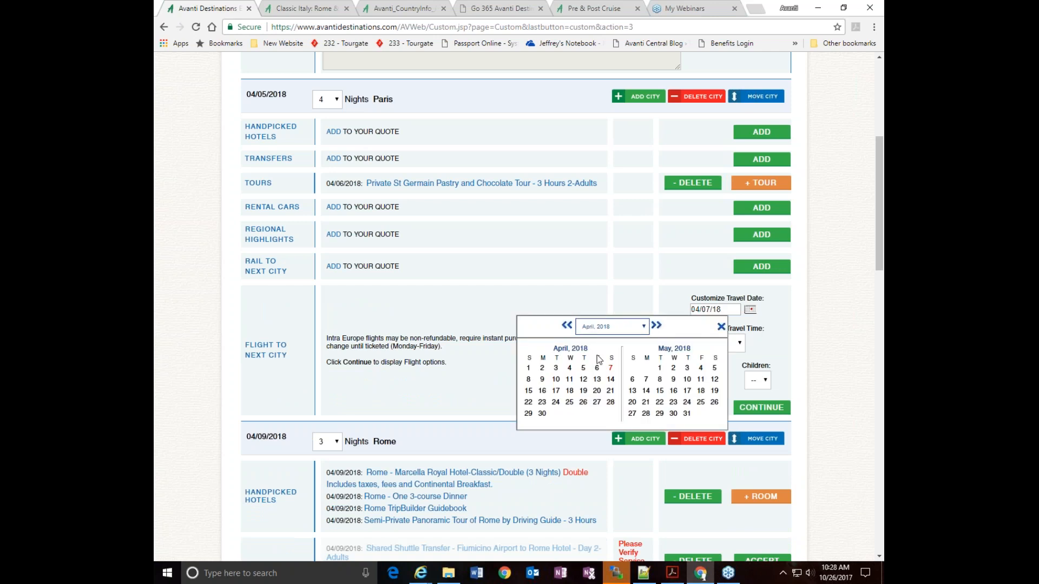
pyautogui.click(542, 379)
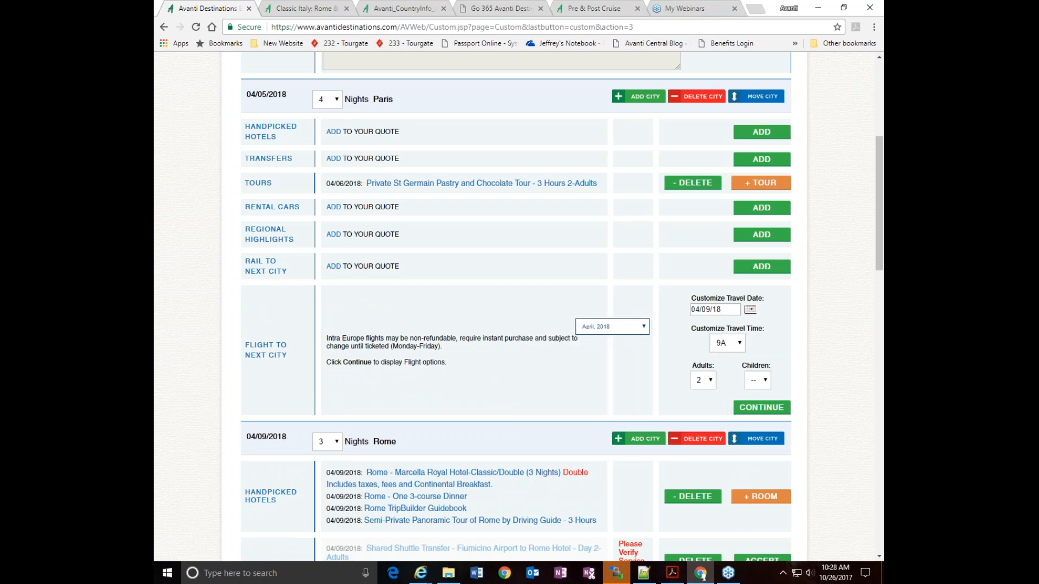
pyautogui.click(753, 410)
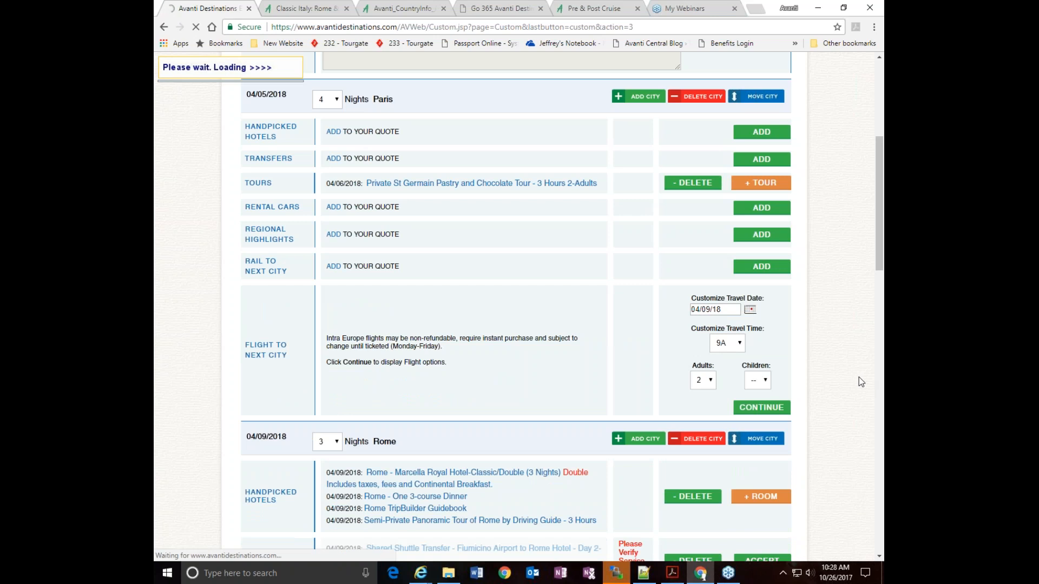
pyautogui.scroll(-3, 838, 401)
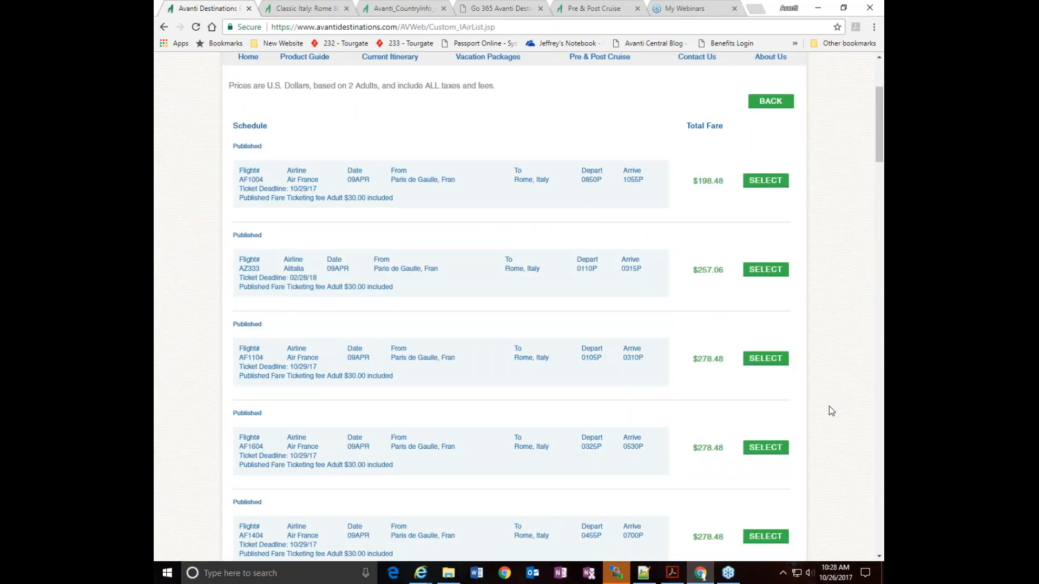
pyautogui.scroll(-1, 829, 406)
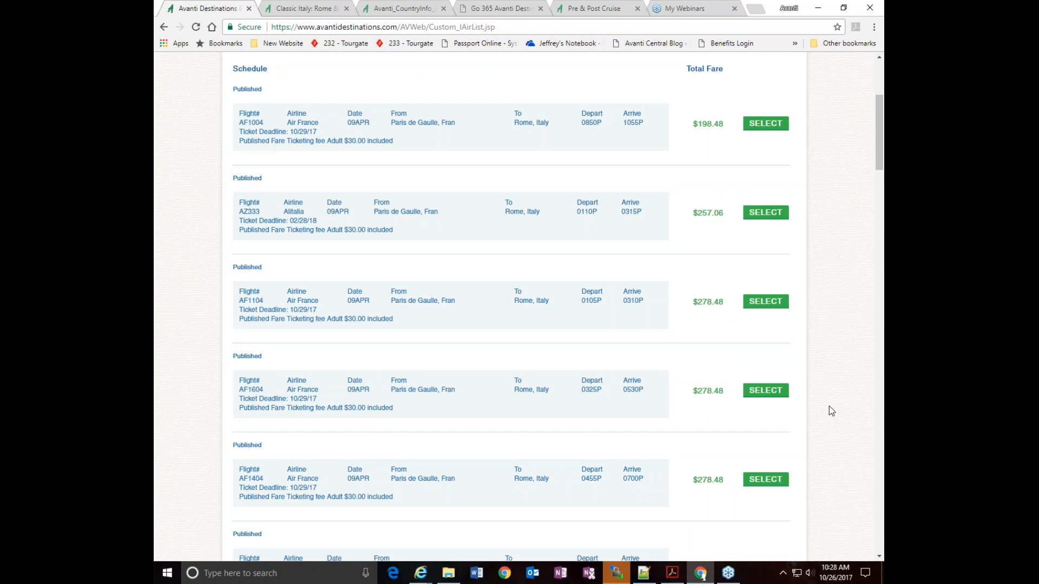
pyautogui.scroll(1, 829, 405)
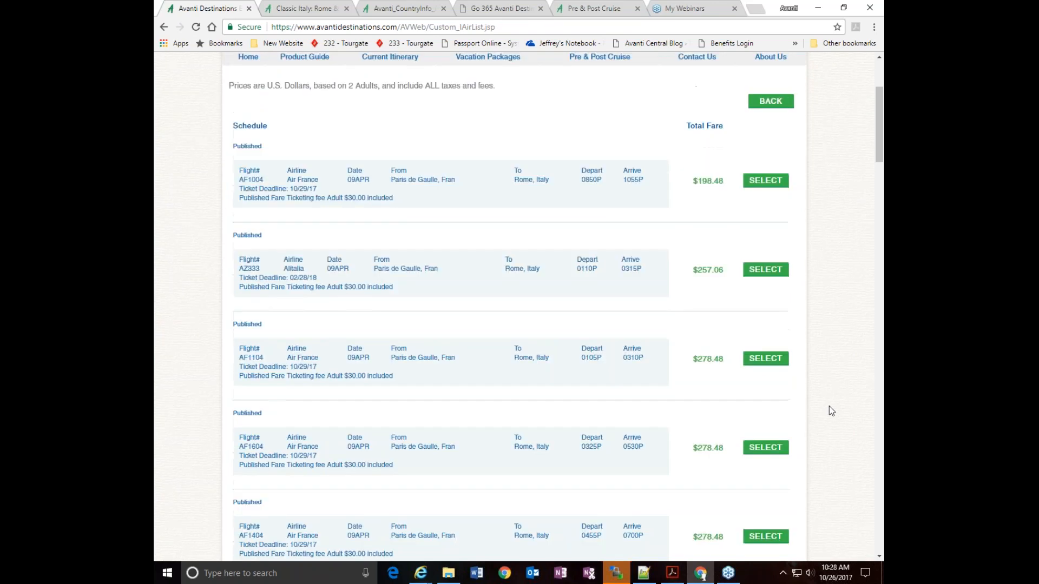
pyautogui.click(761, 360)
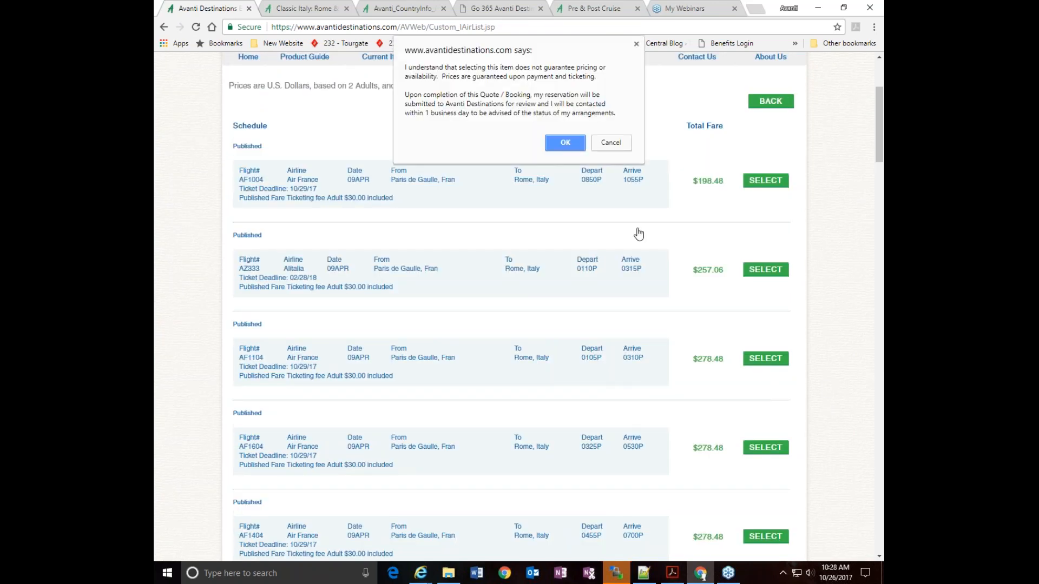
pyautogui.click(565, 139)
pyautogui.scroll(-5, 847, 378)
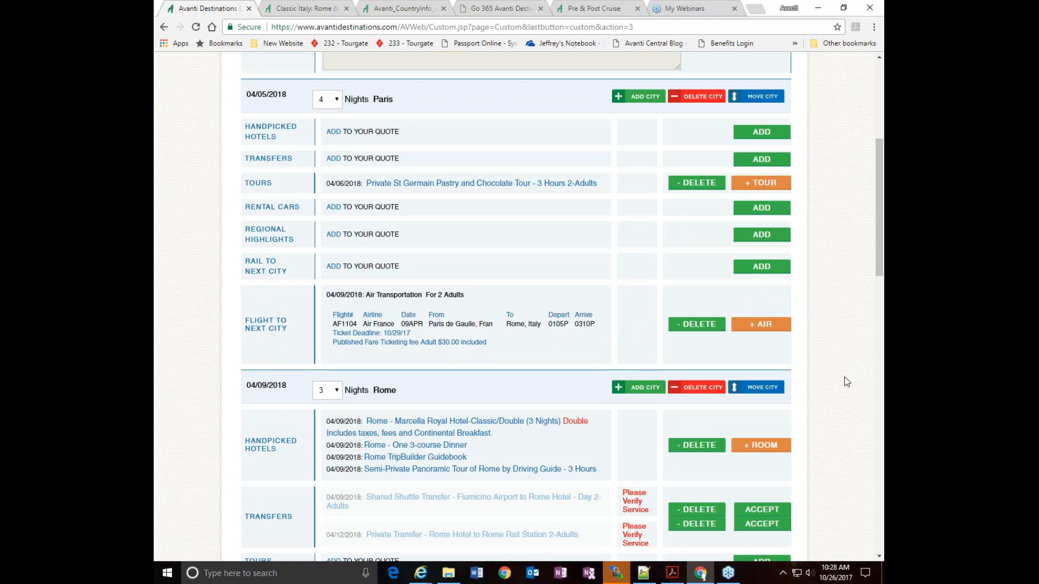
# Accept Rome's Fiumicino Airport shuttle transfer, the FR9528 rail service to Florence, and the private transfer to Rome rail station
pyautogui.scroll(-2, 845, 374)
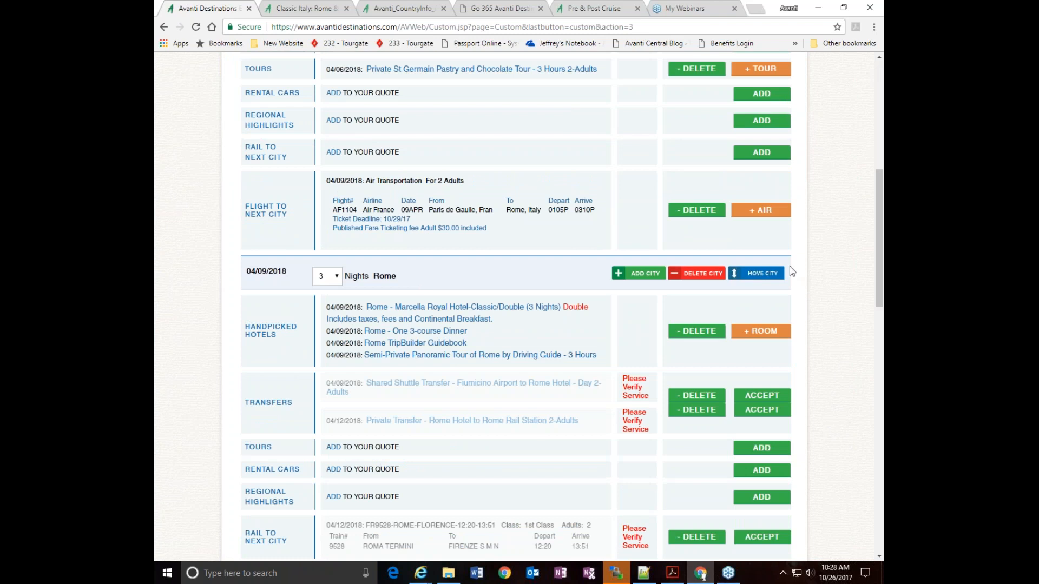
pyautogui.scroll(-3, 820, 300)
pyautogui.click(751, 283)
pyautogui.scroll(-10, 771, 366)
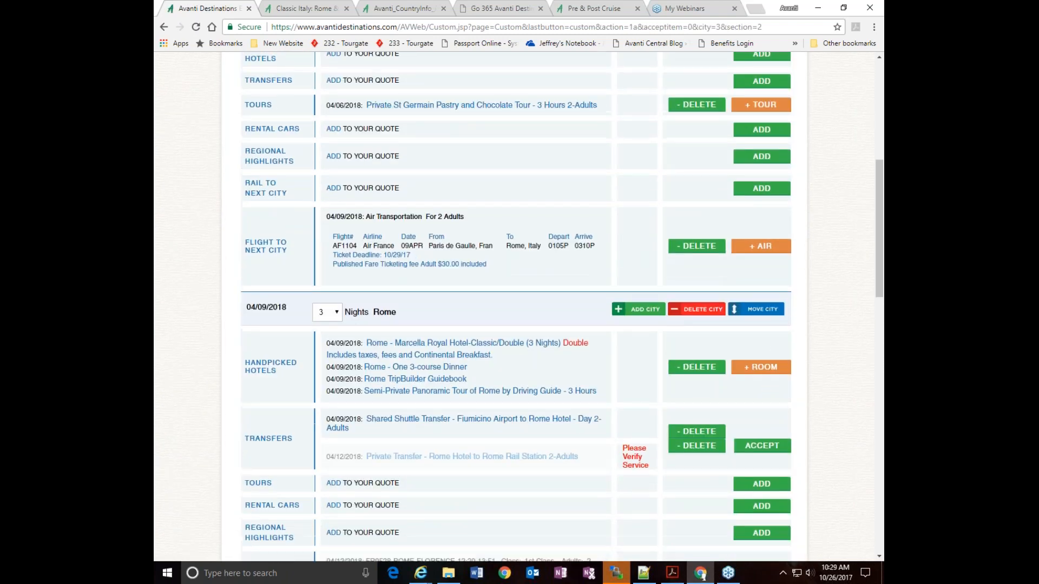
pyautogui.click(761, 366)
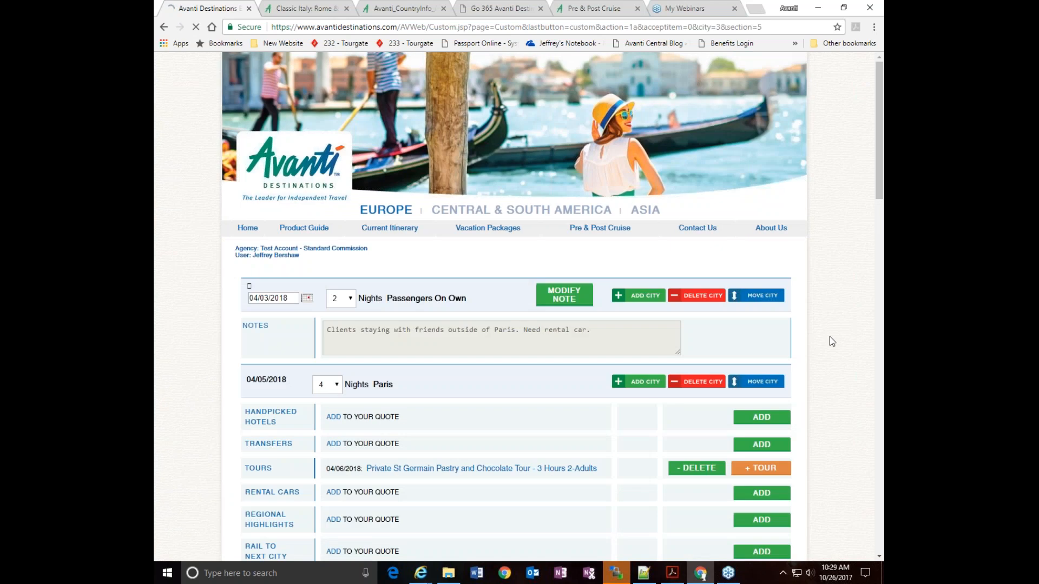
pyautogui.scroll(-5, 830, 336)
pyautogui.scroll(-6, 829, 337)
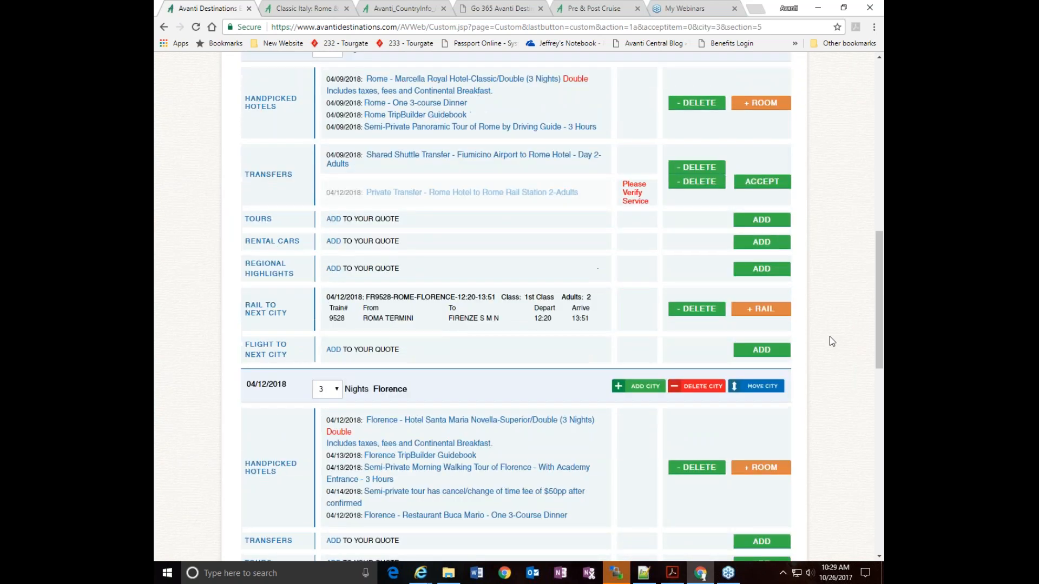
pyautogui.click(762, 181)
# Open the international flights options for the quote and set the departure city to Portland, OR
pyautogui.scroll(-8, 830, 362)
pyautogui.scroll(-15, 830, 362)
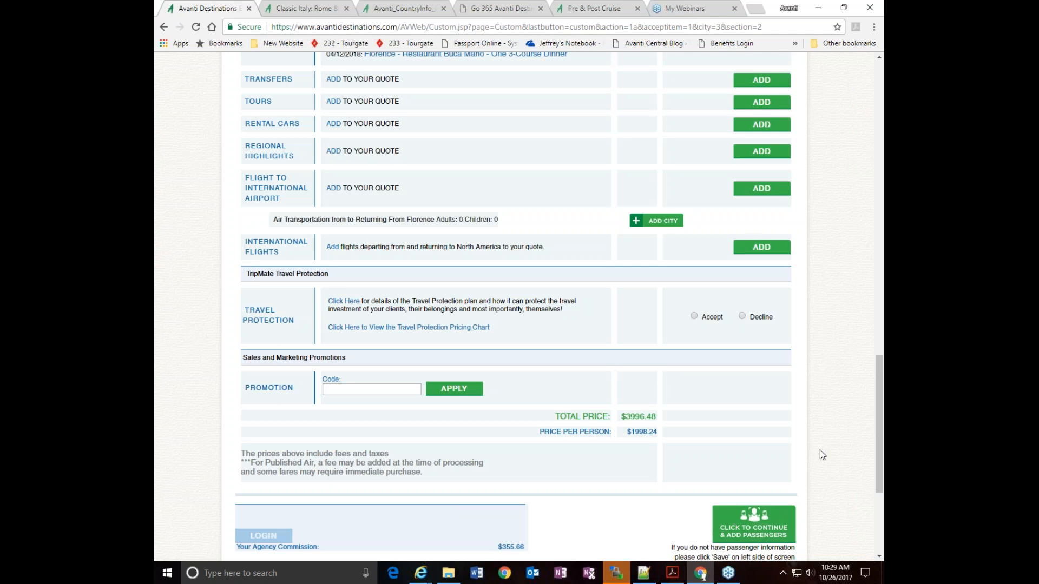
pyautogui.click(753, 249)
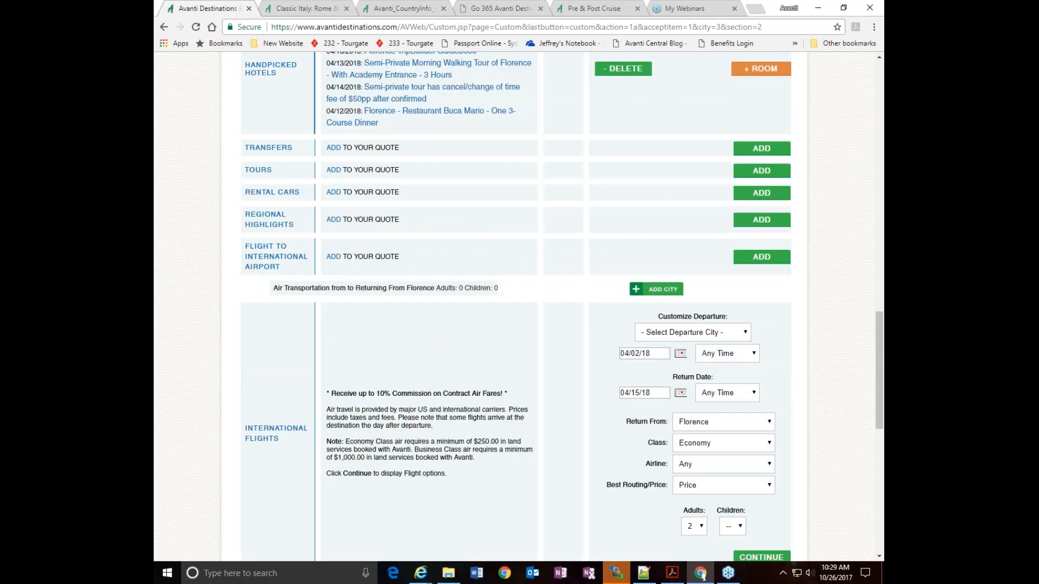
pyautogui.scroll(-2, 805, 343)
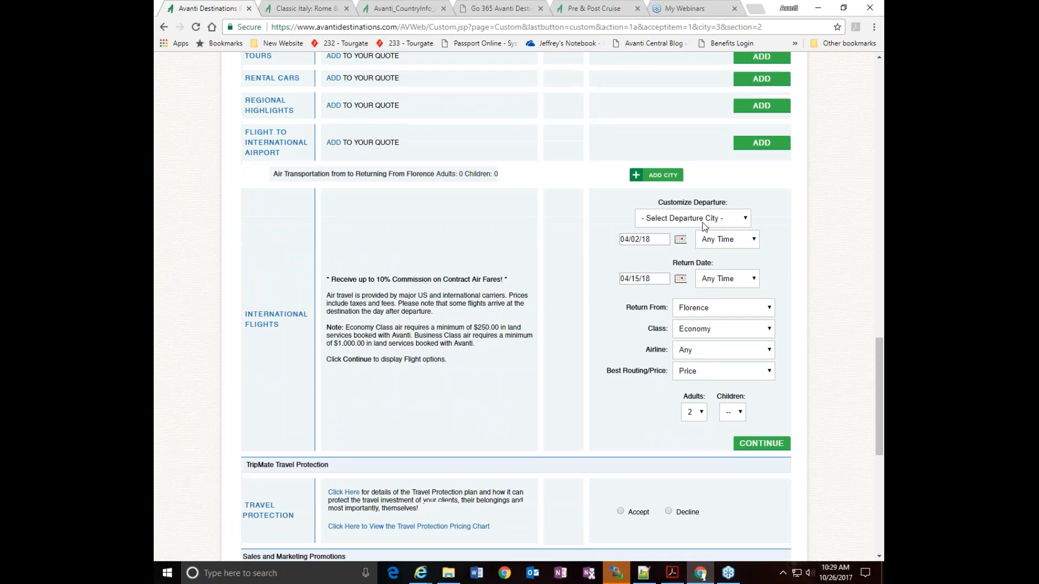
pyautogui.click(702, 218)
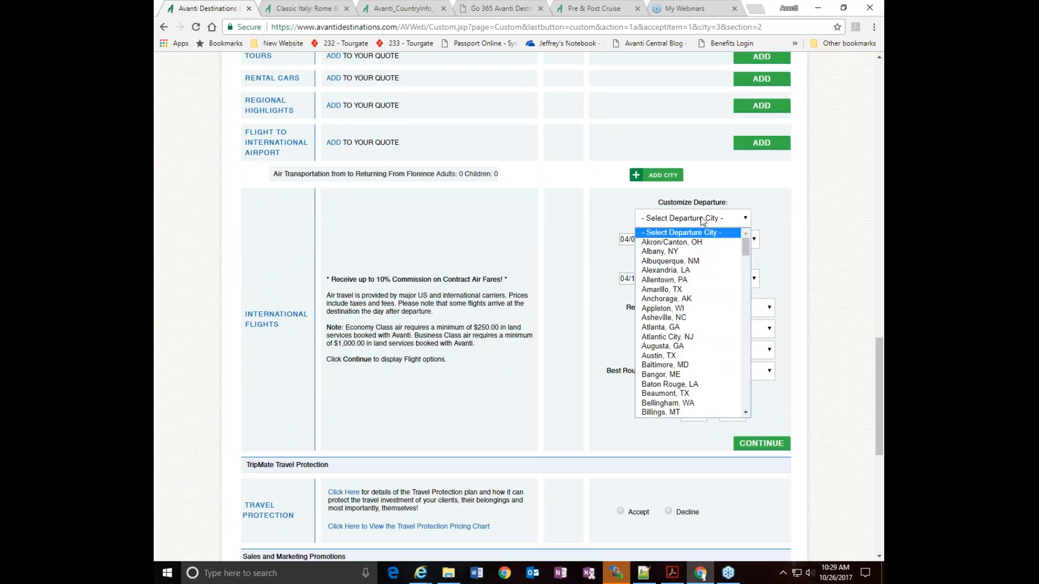
pyautogui.write('portland, OR')
pyautogui.press('Down')
pyautogui.press('Return')
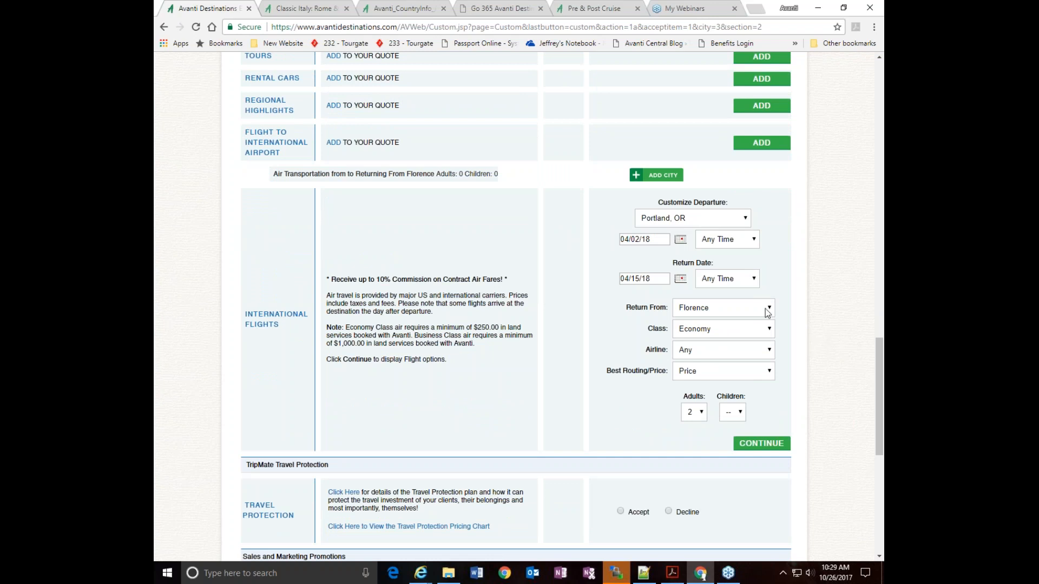
pyautogui.scroll(5, 795, 332)
pyautogui.scroll(13, 795, 332)
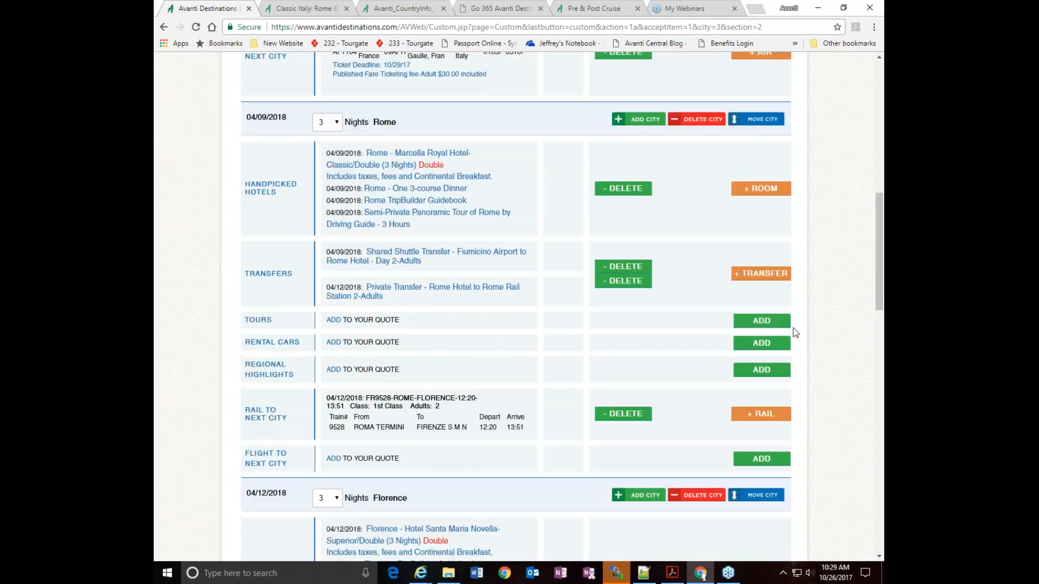
# Try an economy international fare search from Portland, OR for 04/02/18 to 04/15/18, returning from Florence for 2 adults, and return to the itinerary
pyautogui.scroll(-18, 796, 333)
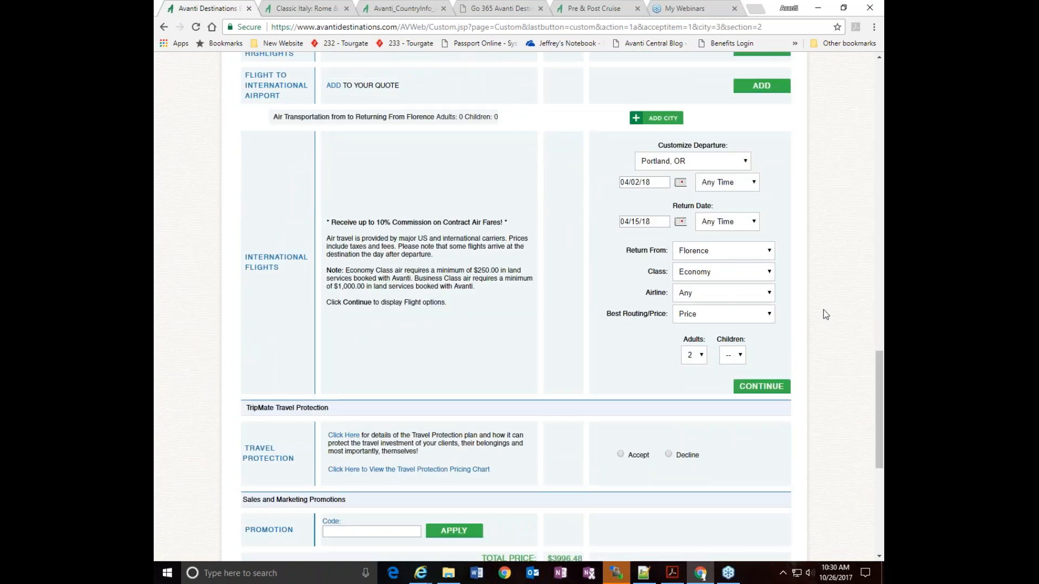
pyautogui.scroll(-1, 825, 315)
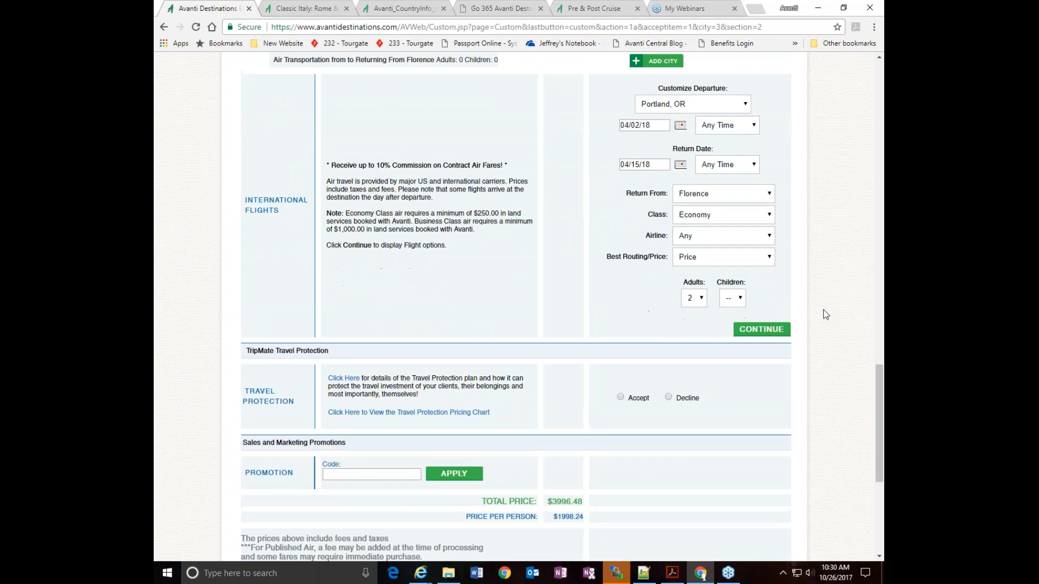
pyautogui.click(758, 331)
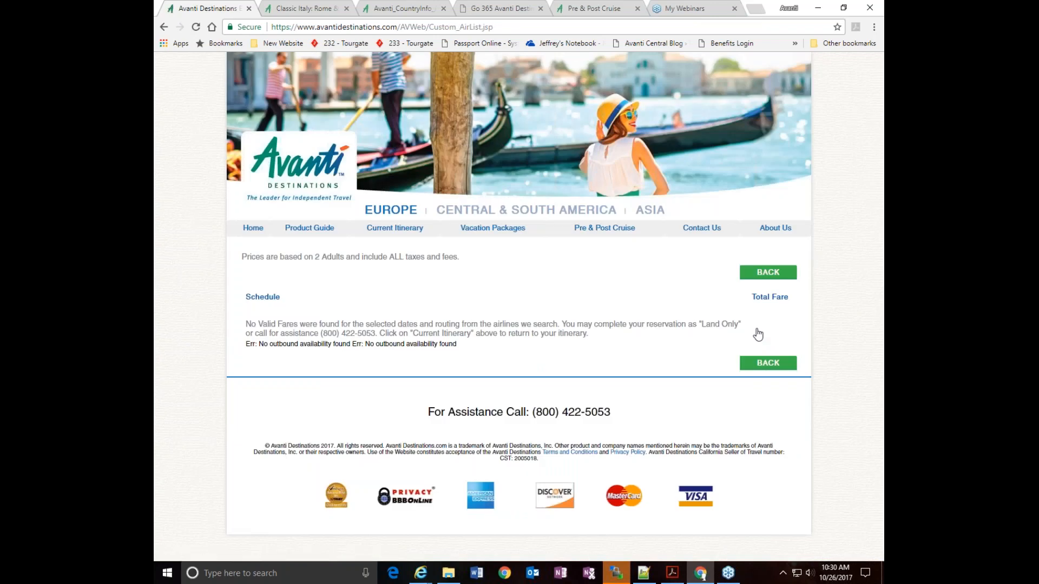
pyautogui.click(768, 272)
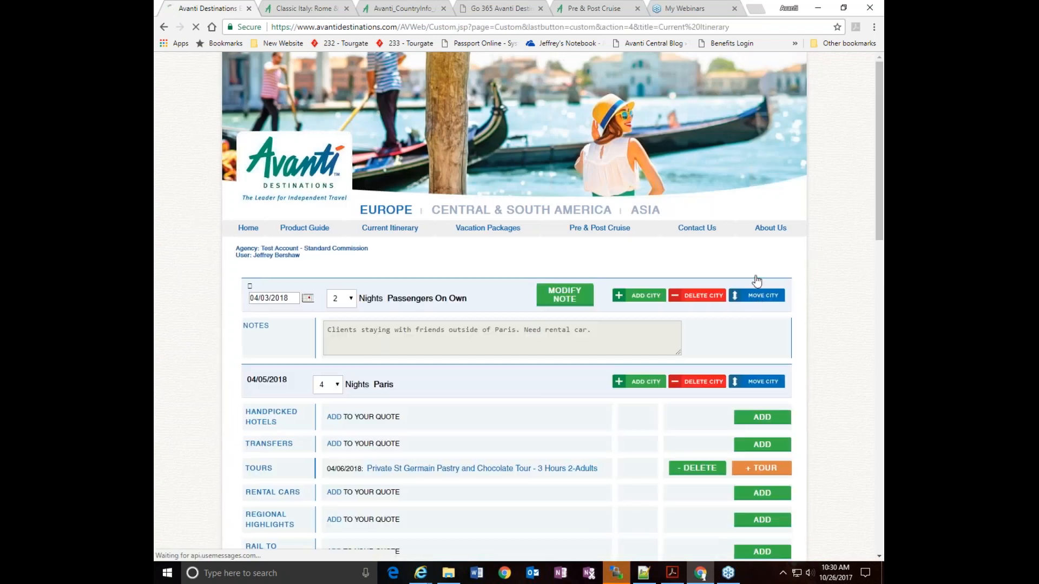
# Set the international departure city to Seattle, WA, try the fare search, and return to the itinerary
pyautogui.scroll(-15, 822, 382)
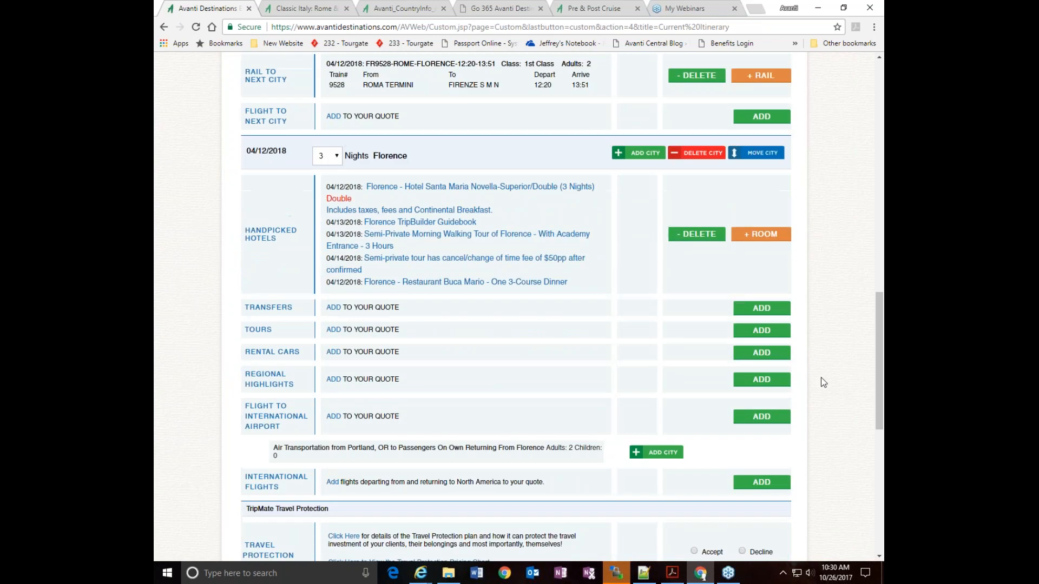
pyautogui.scroll(-3, 822, 382)
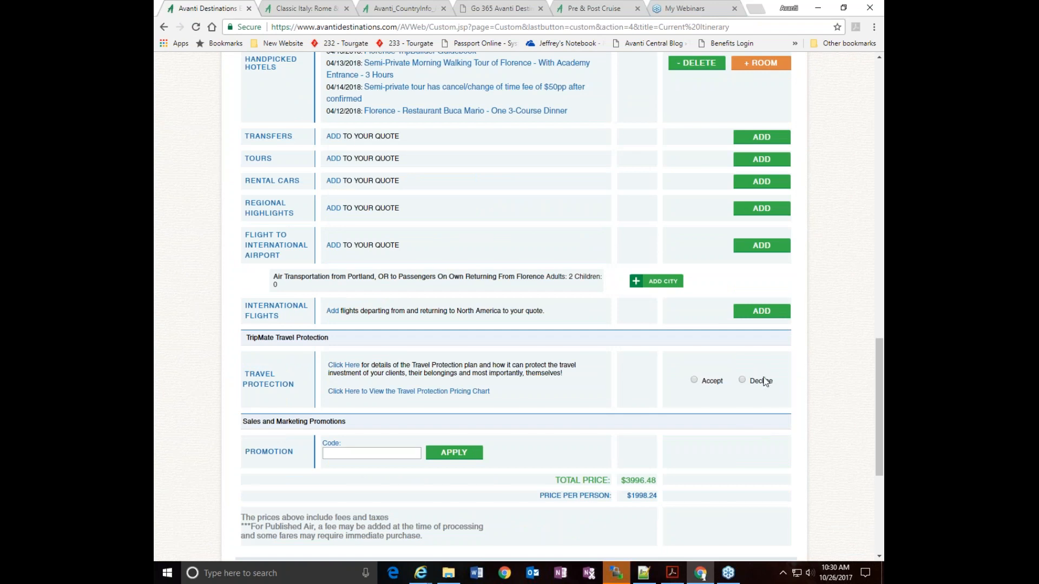
pyautogui.click(760, 313)
pyautogui.click(706, 398)
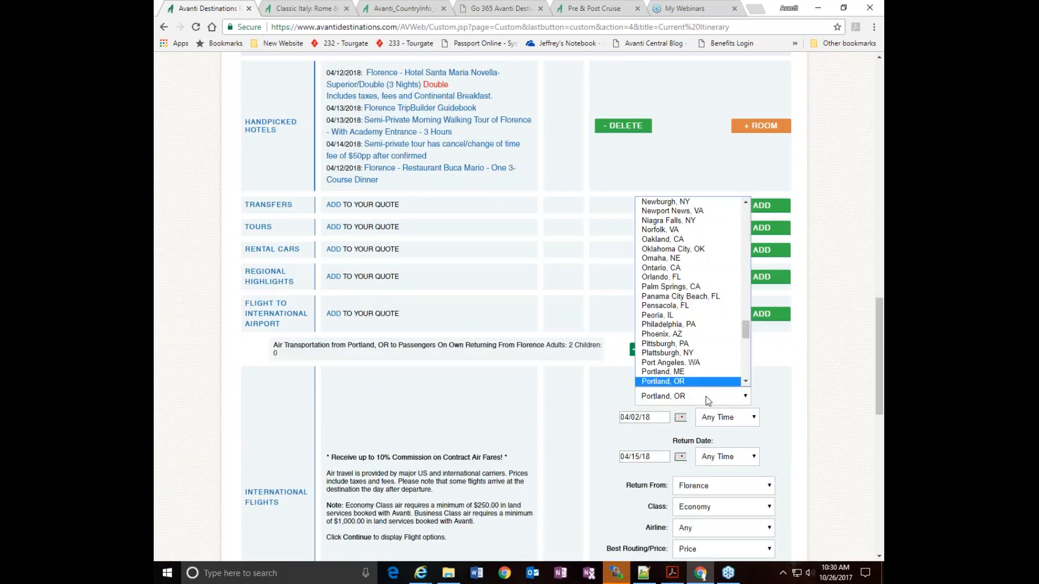
pyautogui.write('sea')
pyautogui.press('Return')
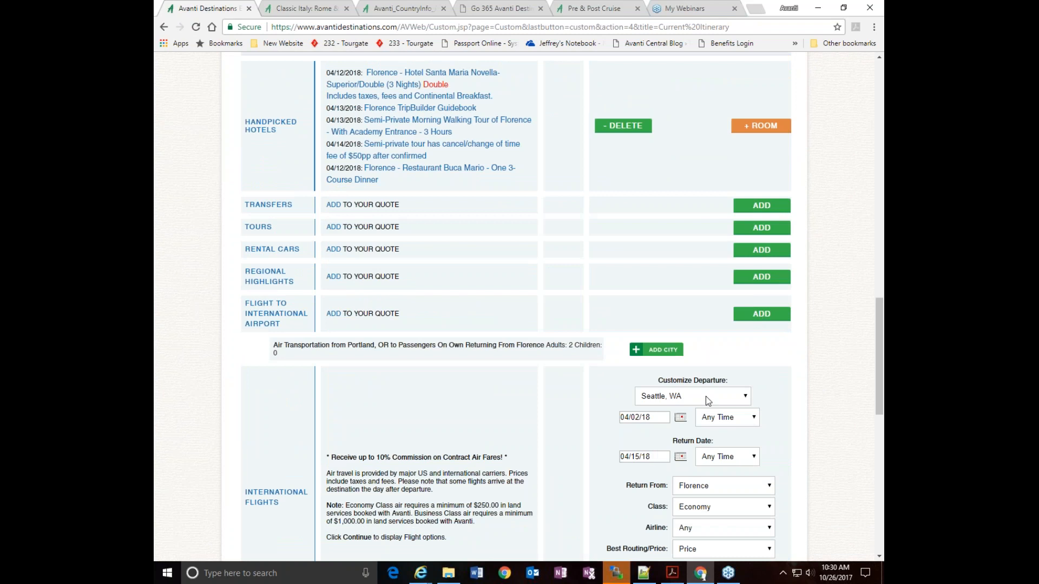
pyautogui.scroll(-3, 862, 359)
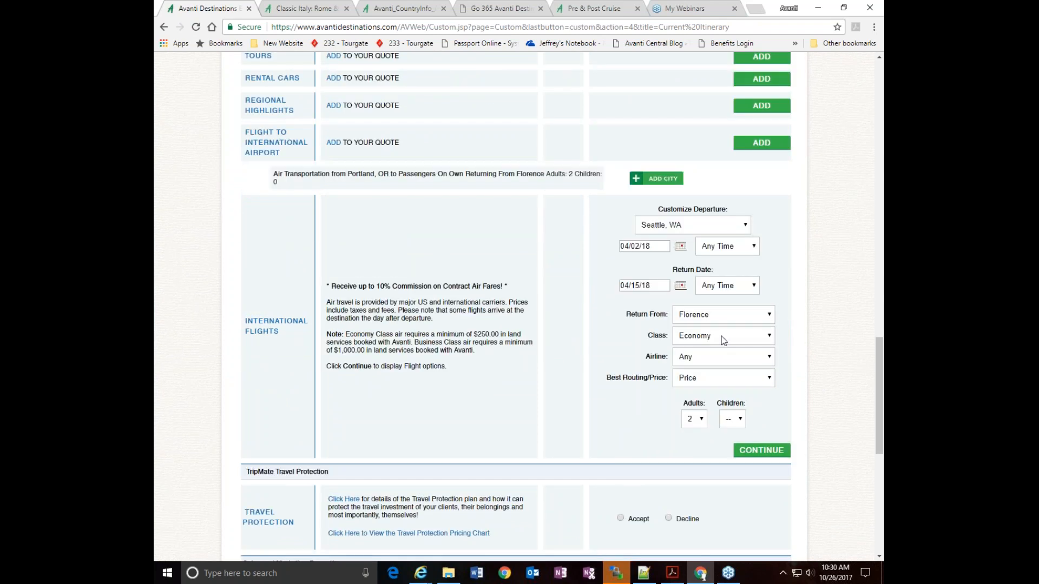
pyautogui.click(769, 456)
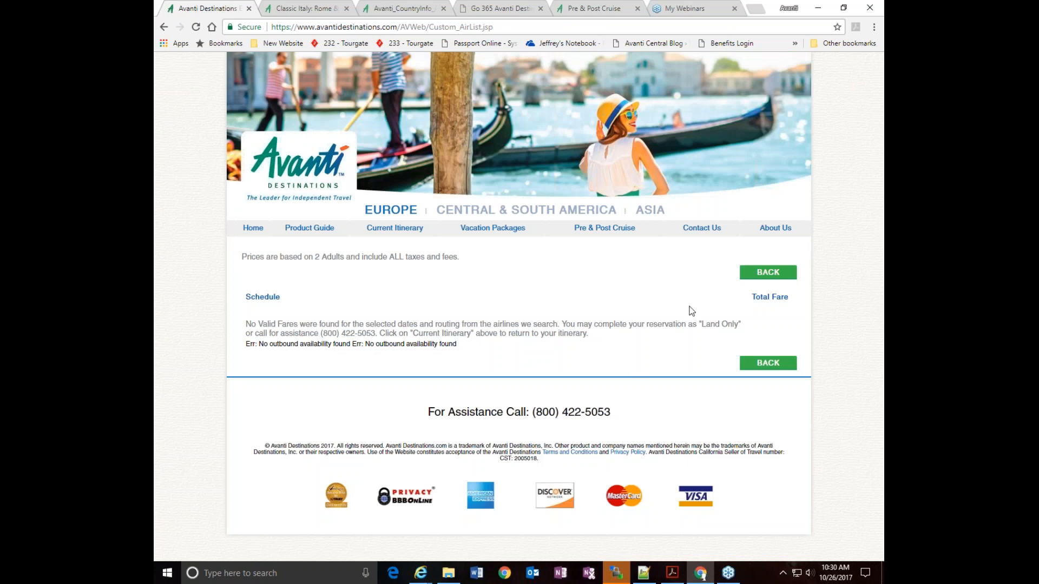
pyautogui.click(766, 273)
# Insert Paris with 0 nights on 04/03/2018 ahead of the Passengers On Own stay
pyautogui.scroll(-15, 766, 275)
pyautogui.scroll(-5, 732, 305)
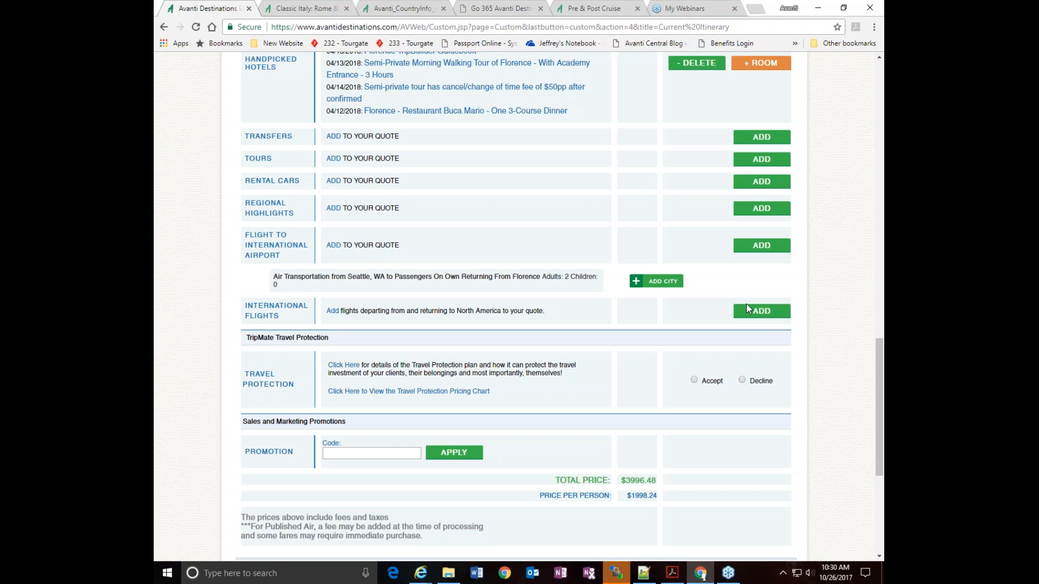
pyautogui.scroll(20, 749, 319)
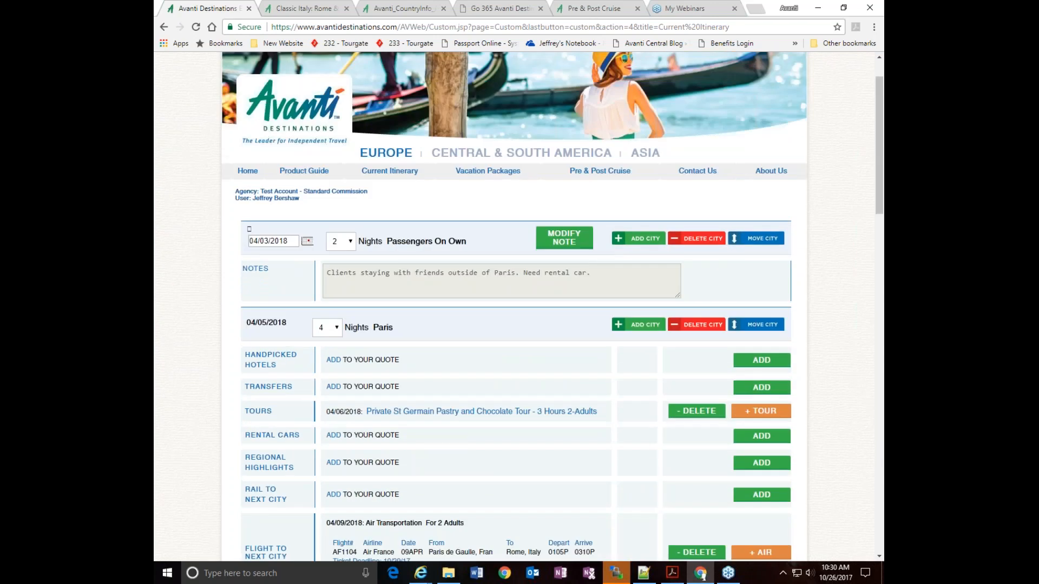
pyautogui.click(644, 238)
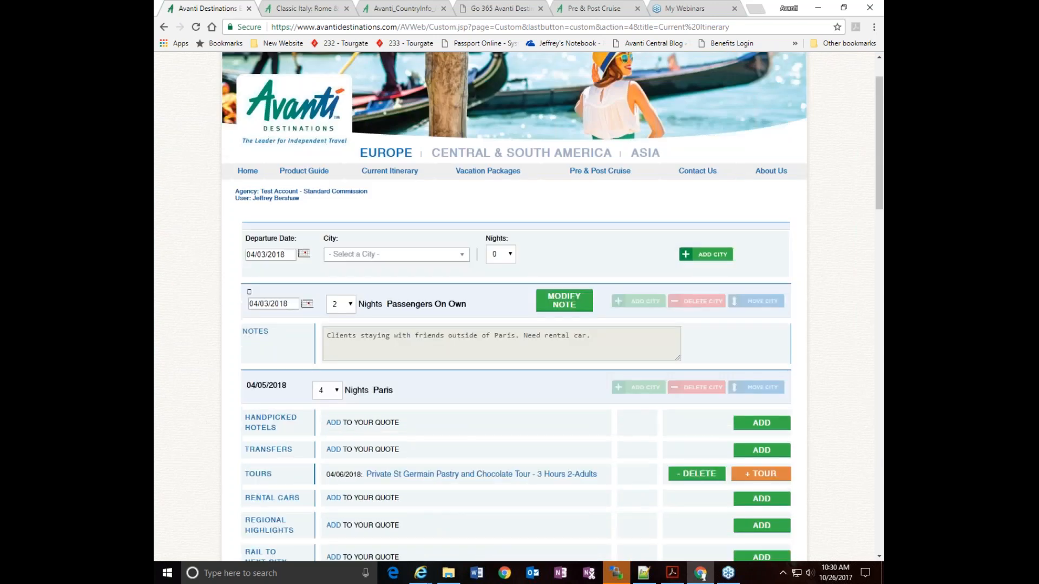
pyautogui.click(386, 263)
pyautogui.write('paris')
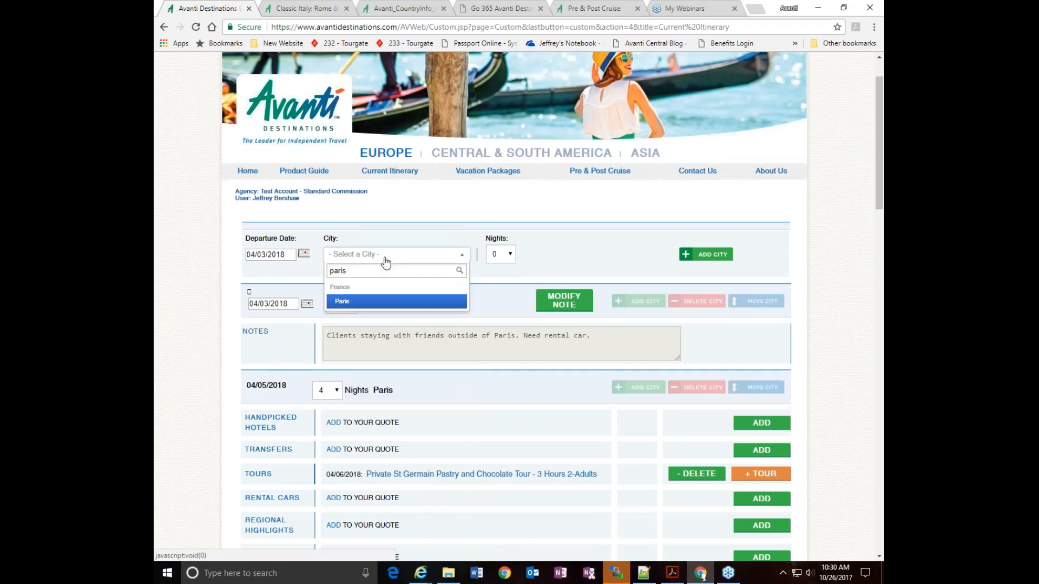
pyautogui.click(358, 301)
pyautogui.click(509, 256)
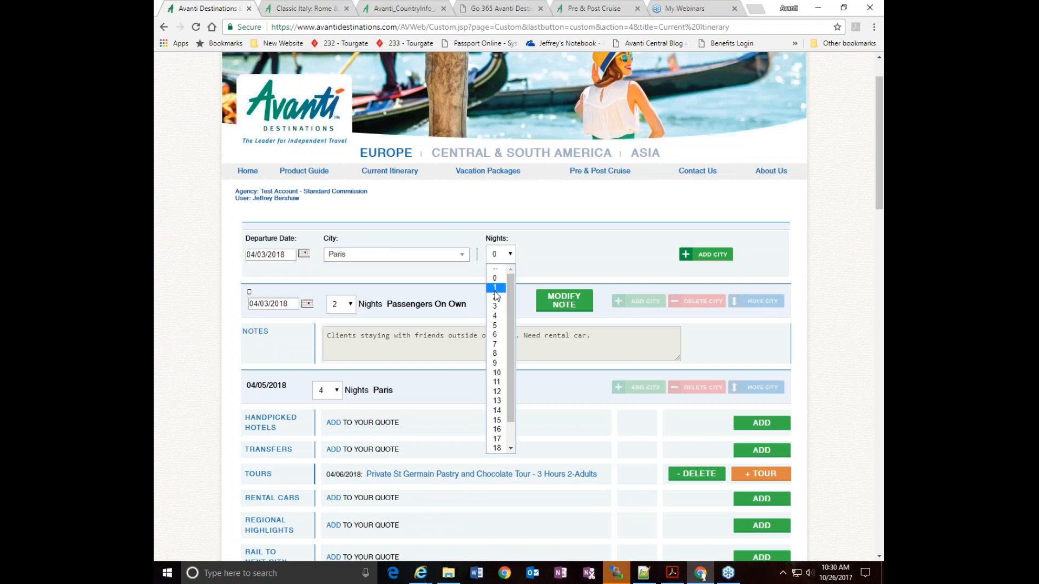
pyautogui.click(496, 278)
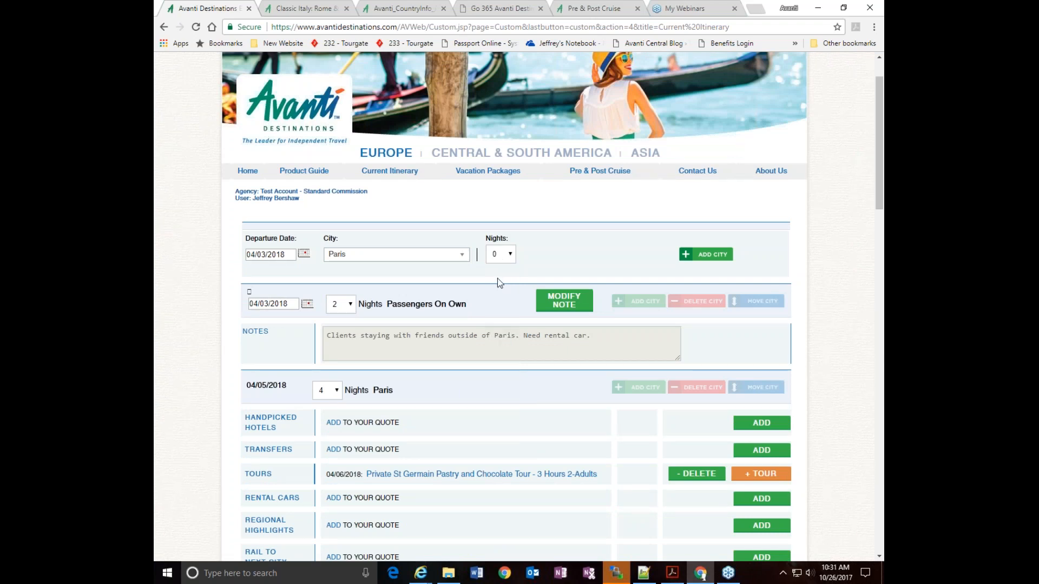
pyautogui.click(708, 261)
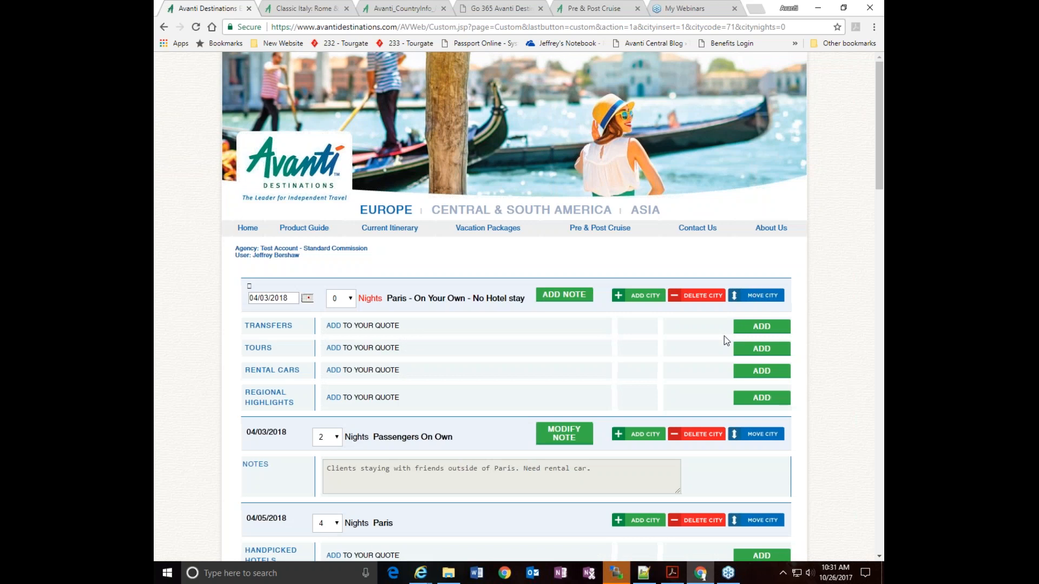
# Search economy international flights from Seattle, WA to Paris, returning from Florence, for 04/02/18 to 04/15/18 and 2 adults
pyautogui.scroll(-2, 723, 339)
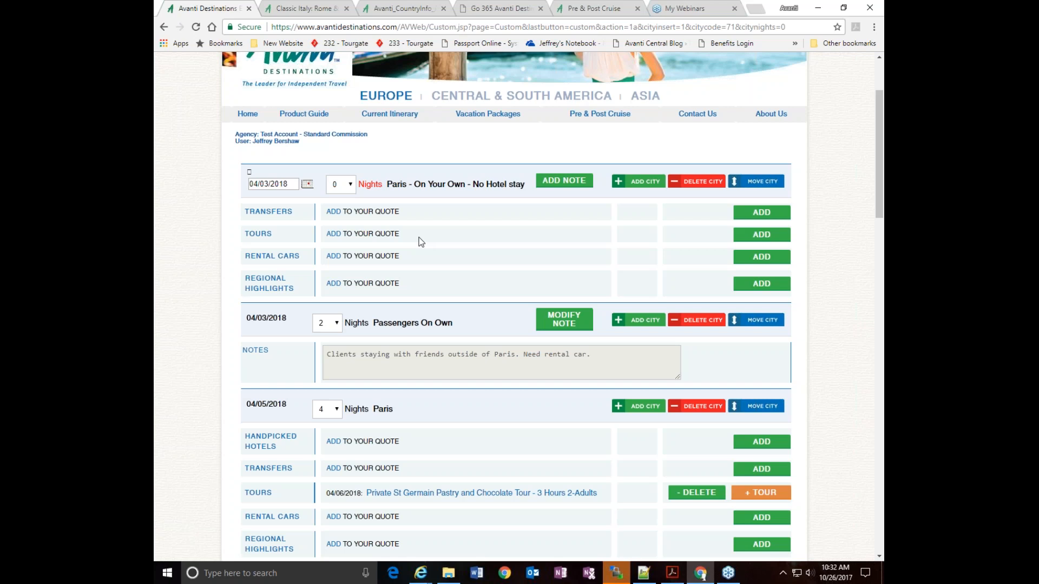
pyautogui.scroll(-5, 817, 324)
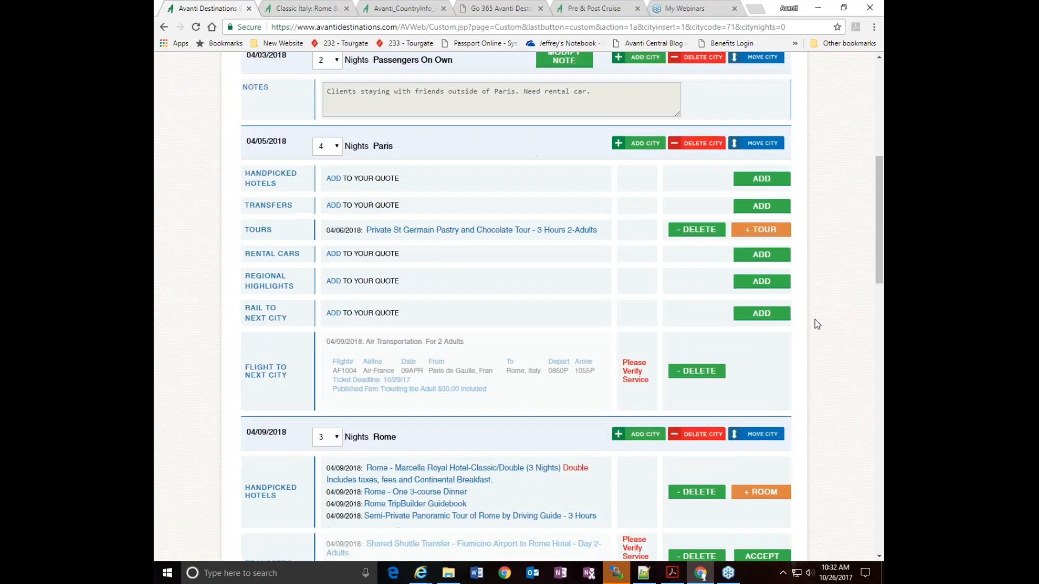
pyautogui.scroll(-5, 817, 324)
pyautogui.scroll(10, 817, 324)
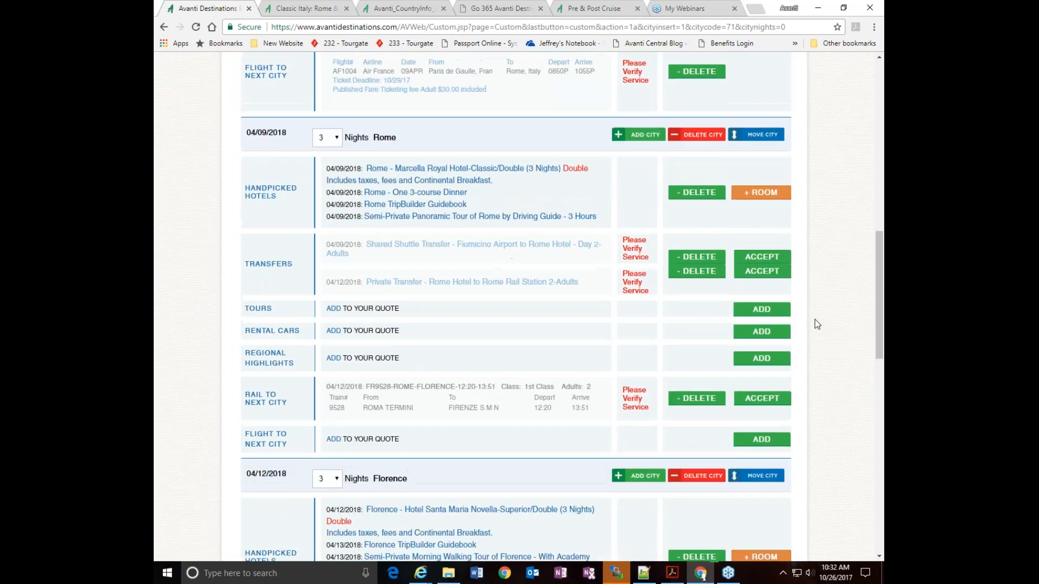
pyautogui.scroll(2, 817, 325)
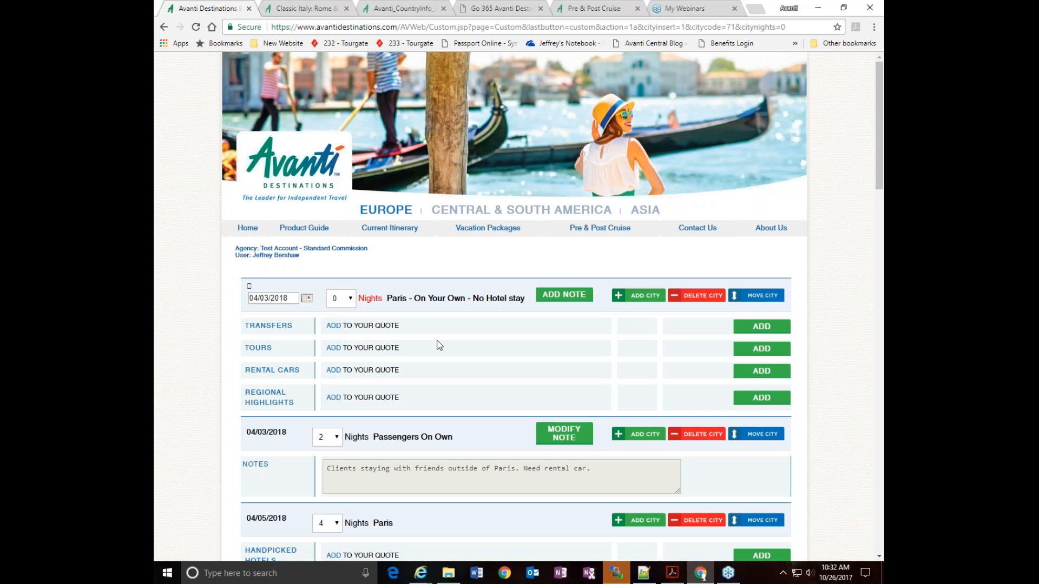
pyautogui.scroll(-4, 731, 382)
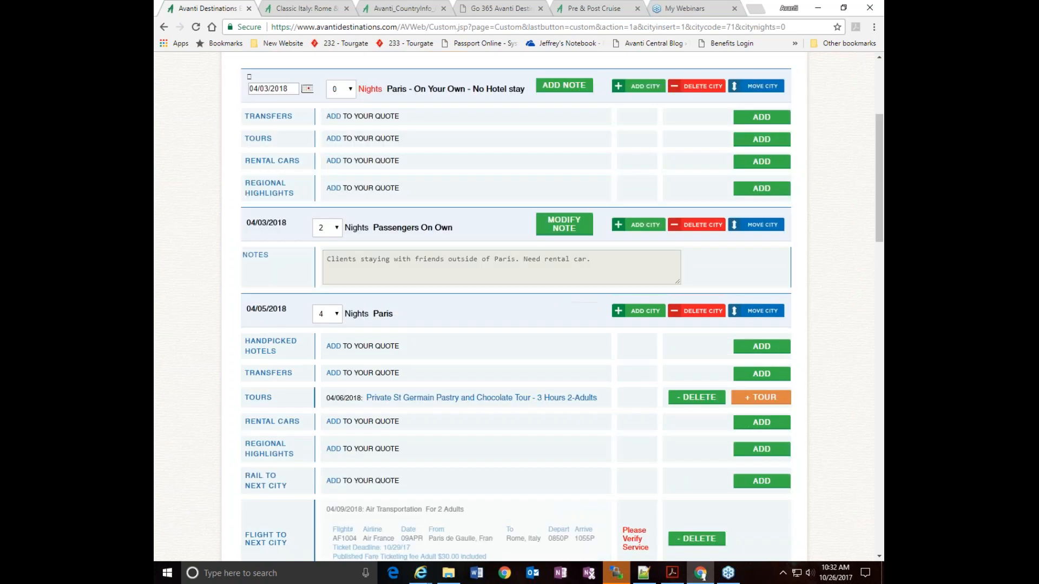
pyautogui.scroll(-1, 761, 373)
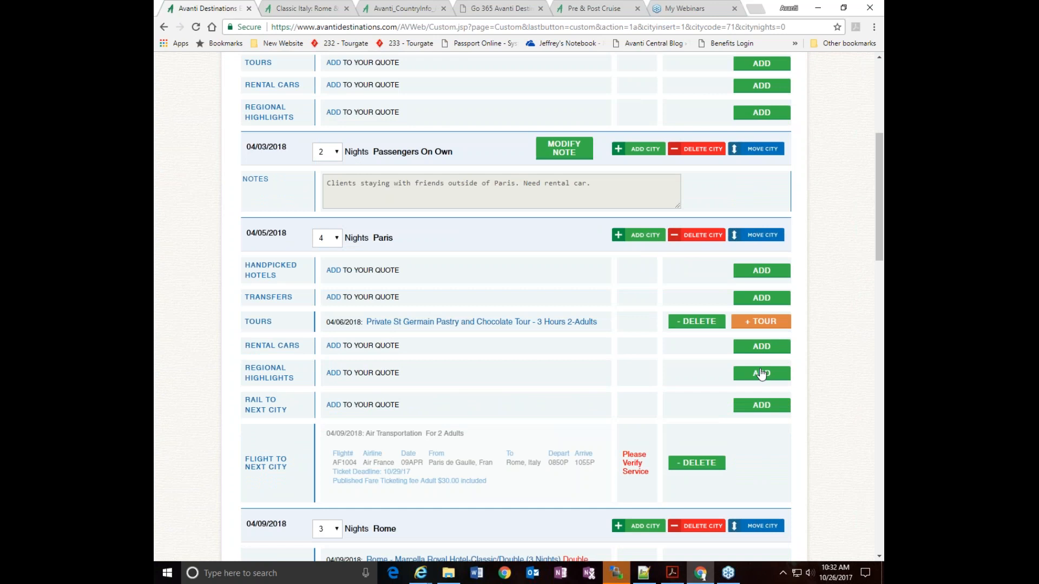
pyautogui.scroll(-2, 703, 291)
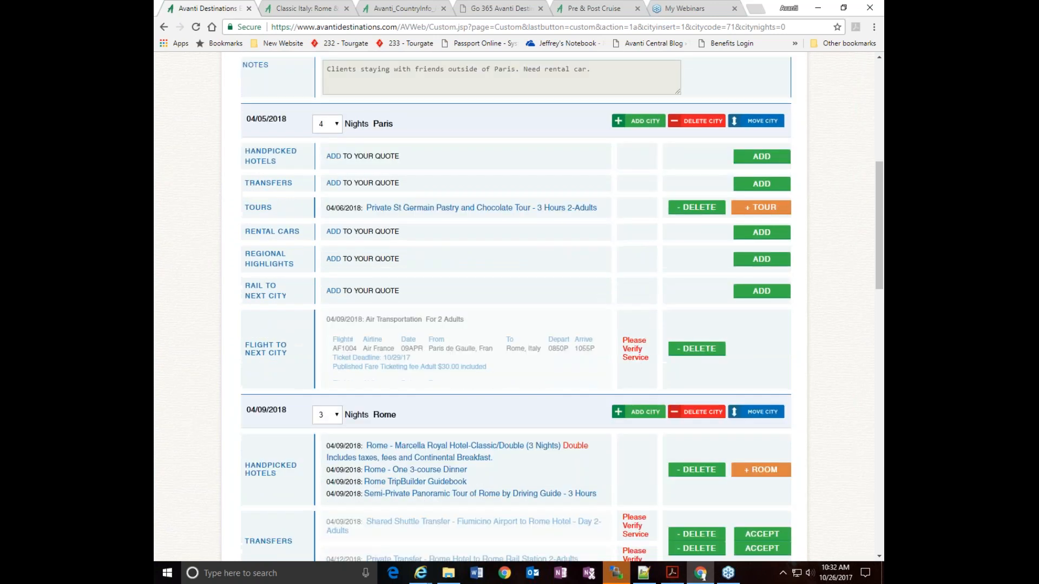
pyautogui.scroll(-15, 738, 324)
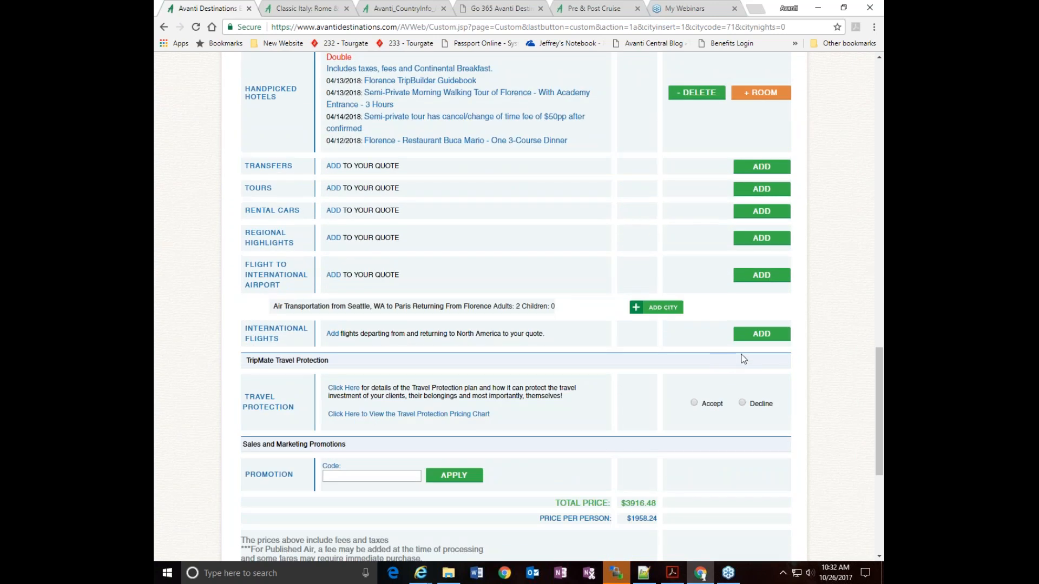
pyautogui.click(761, 334)
pyautogui.scroll(-3, 692, 182)
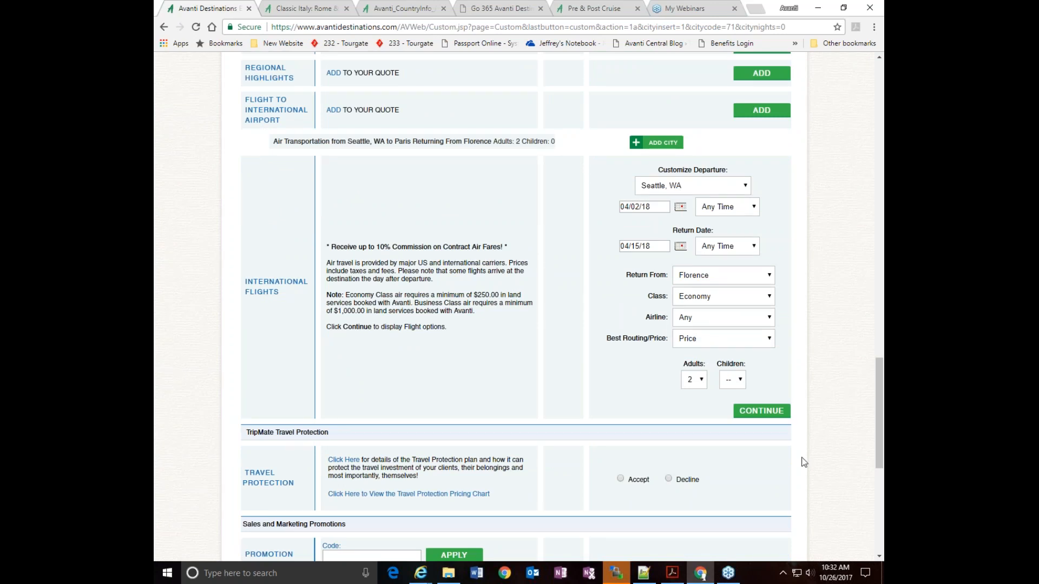
pyautogui.click(761, 412)
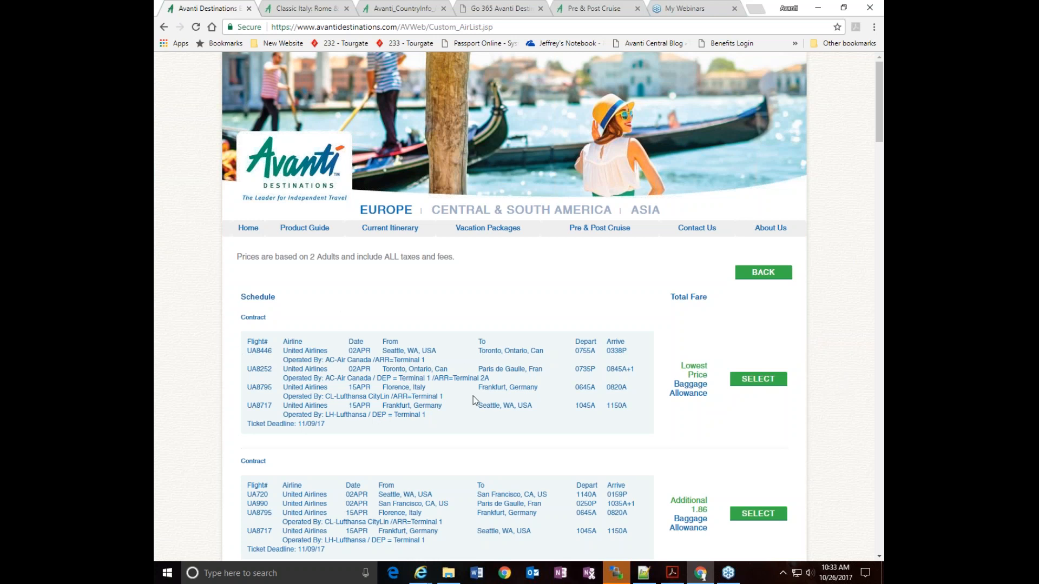
# Add the United Airlines contract fare with UA720, UA990, UA8795 and UA8717 to the quote, accepting the pricing disclaimer
pyautogui.scroll(-4, 474, 400)
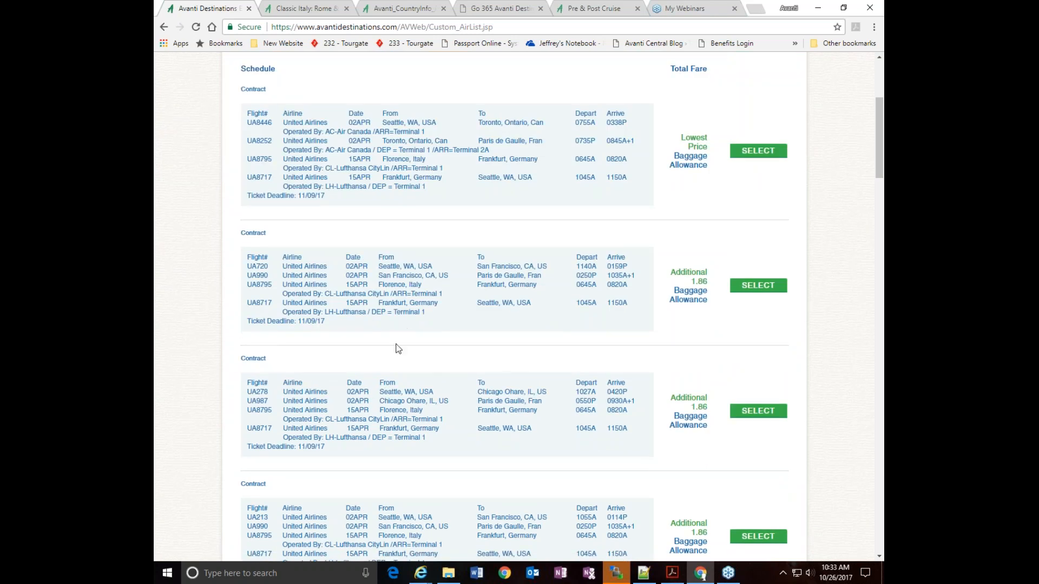
pyautogui.scroll(-1, 396, 346)
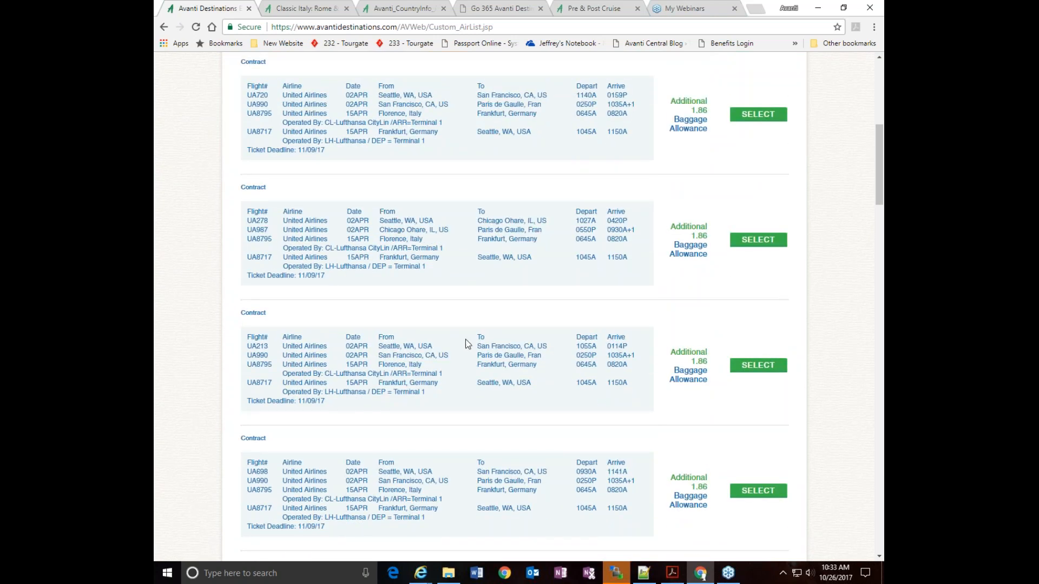
pyautogui.scroll(-3, 465, 340)
pyautogui.scroll(1, 465, 339)
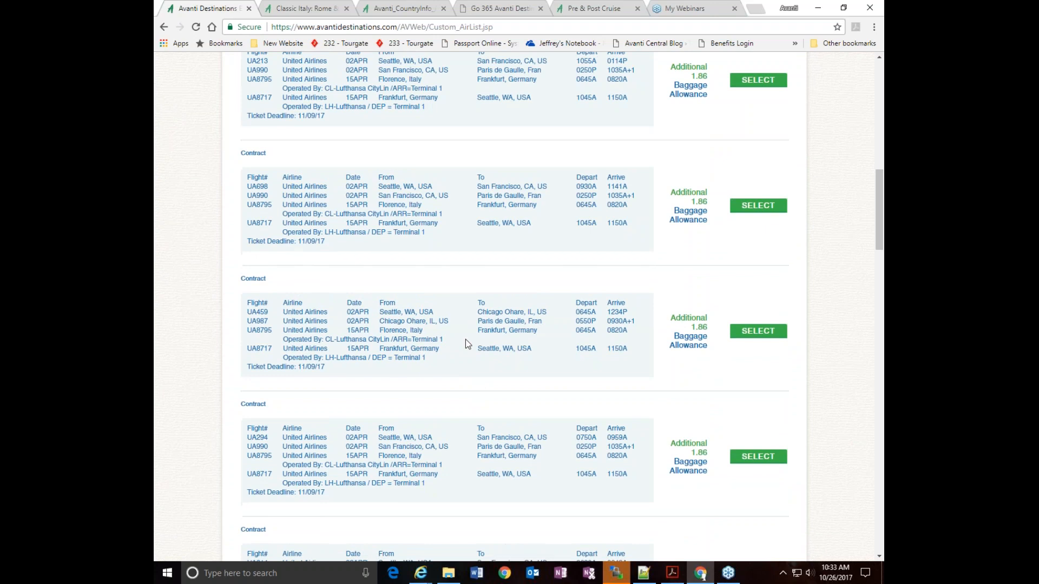
pyautogui.scroll(1, 465, 339)
pyautogui.scroll(7, 465, 339)
pyautogui.scroll(-4, 465, 340)
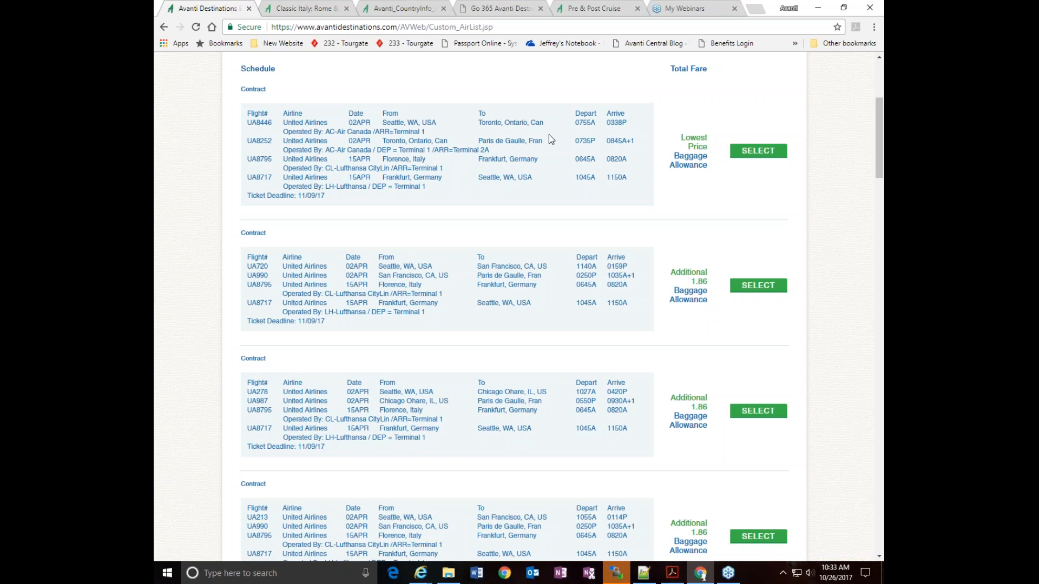
pyautogui.click(752, 292)
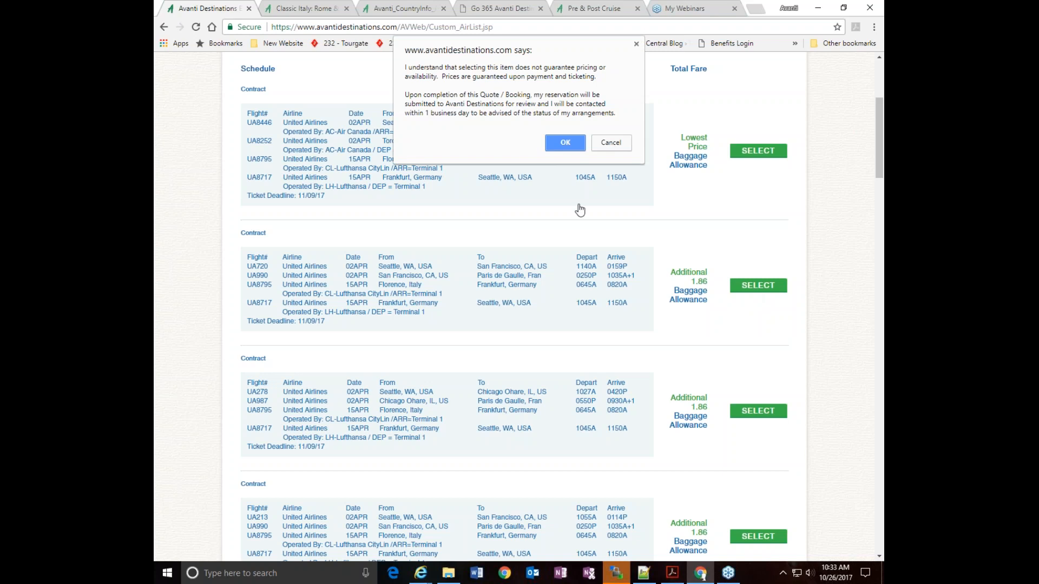
pyautogui.click(565, 143)
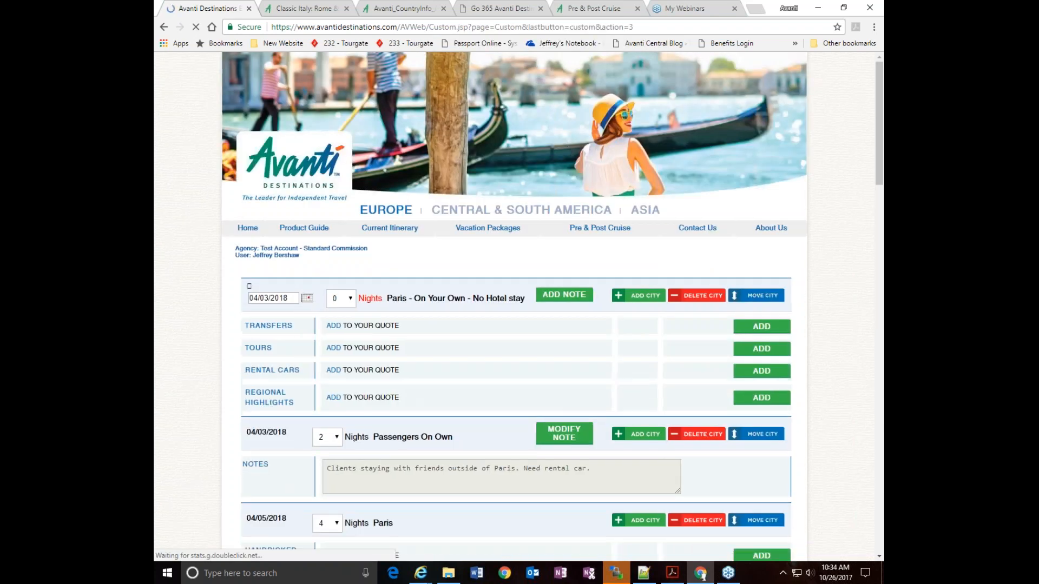
pyautogui.scroll(-15, 799, 404)
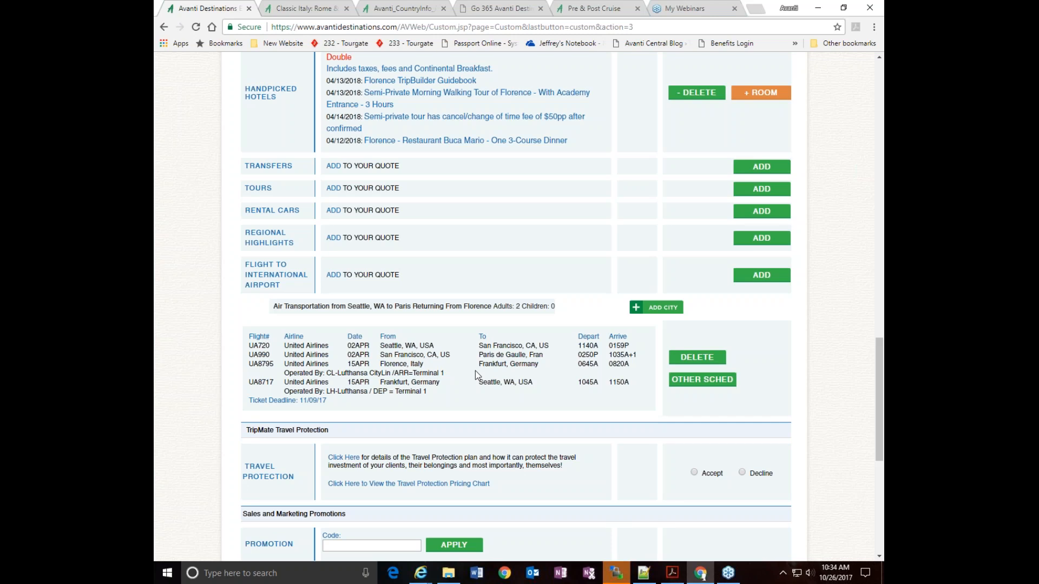
pyautogui.scroll(-2, 786, 373)
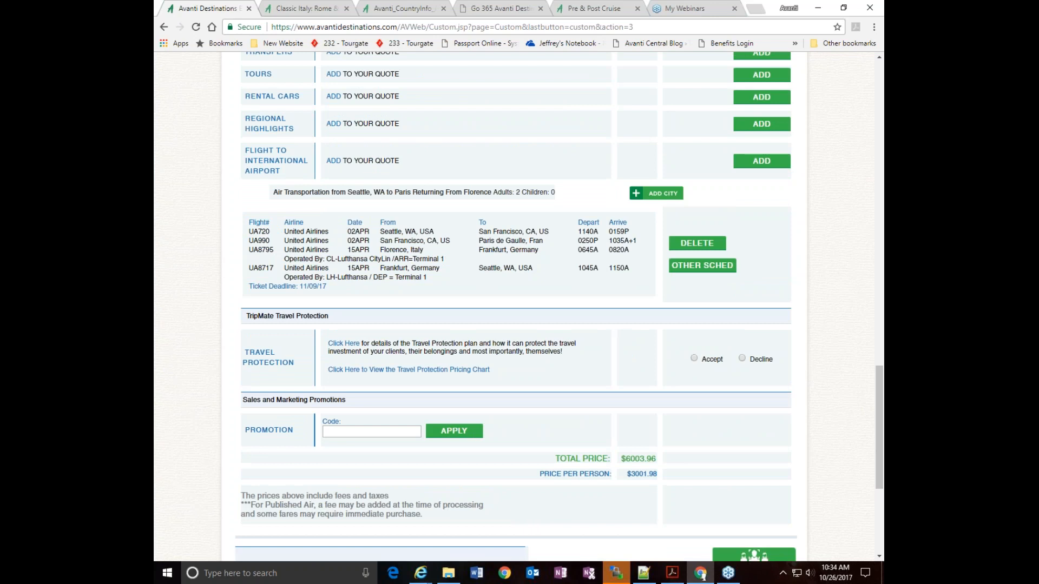
# Accept the TripMate travel protection and delete the Air France AF1004 flight from Paris to Rome on 04/09/2018
pyautogui.click(695, 358)
pyautogui.scroll(-12, 694, 358)
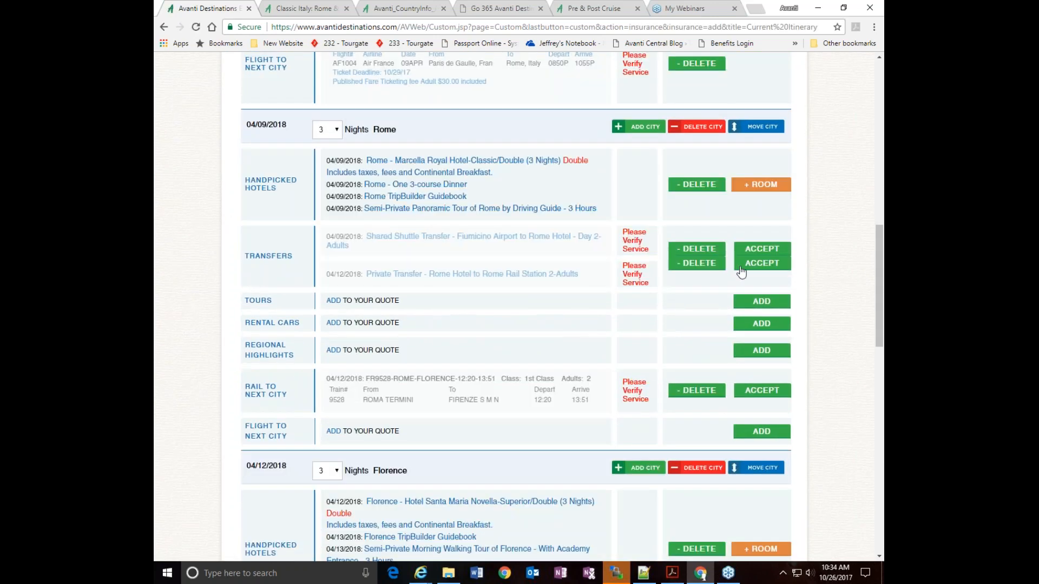
pyautogui.scroll(5, 736, 271)
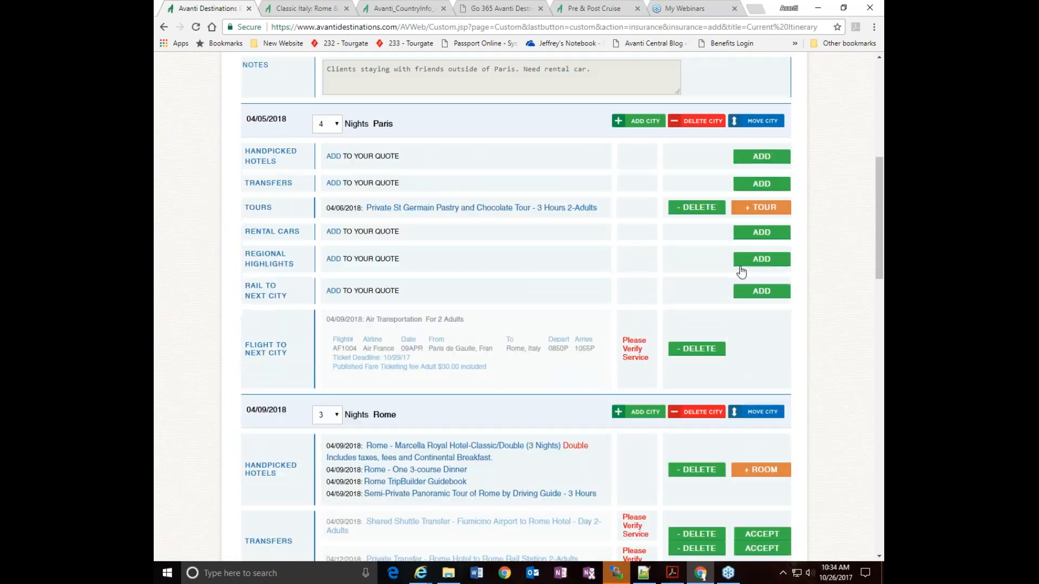
pyautogui.click(698, 350)
pyautogui.scroll(-6, 828, 335)
pyautogui.scroll(3, 827, 332)
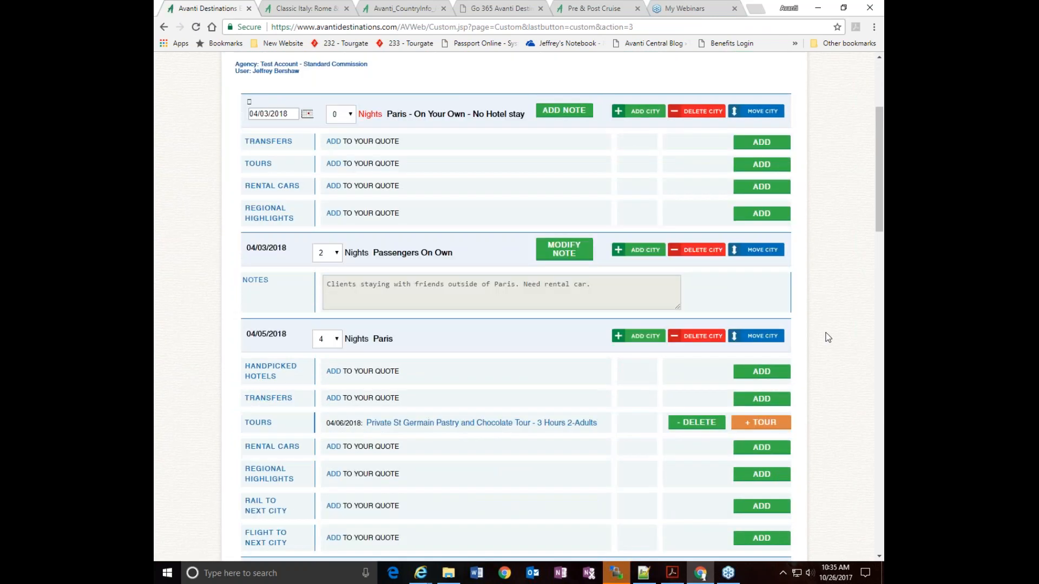
pyautogui.scroll(-1, 726, 227)
pyautogui.scroll(-1, 746, 238)
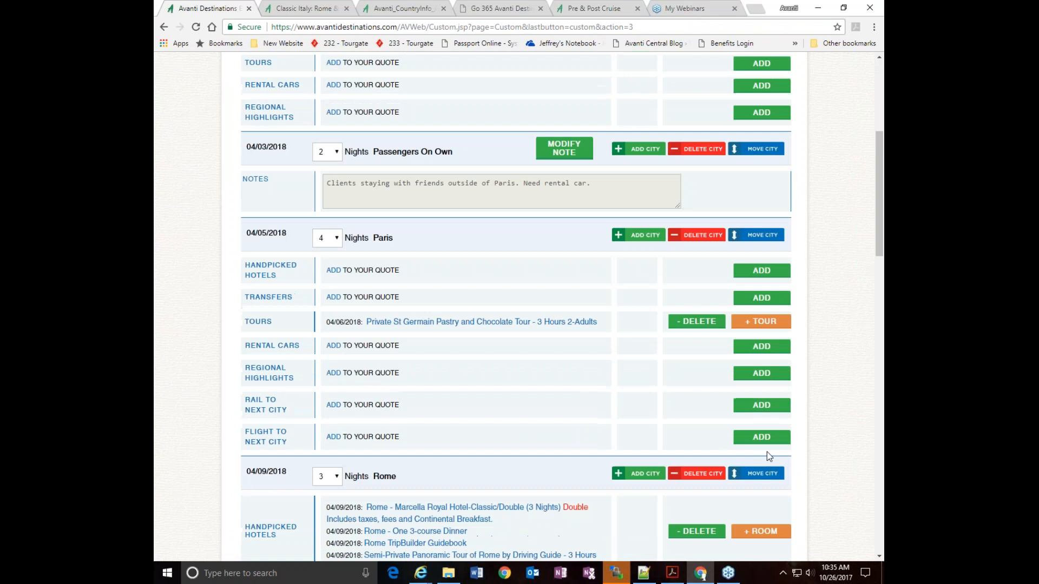
pyautogui.click(773, 438)
pyautogui.scroll(-3, 814, 438)
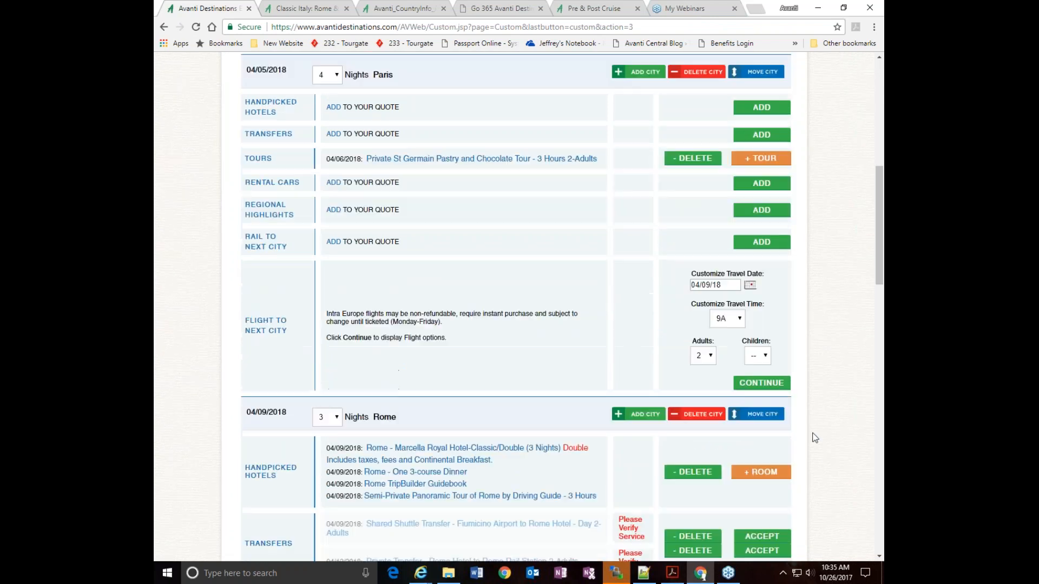
# Accept Rome's shared shuttle transfer from Fiumicino Airport and the private transfer from the hotel to Rome Rail Station
pyautogui.scroll(-6, 839, 384)
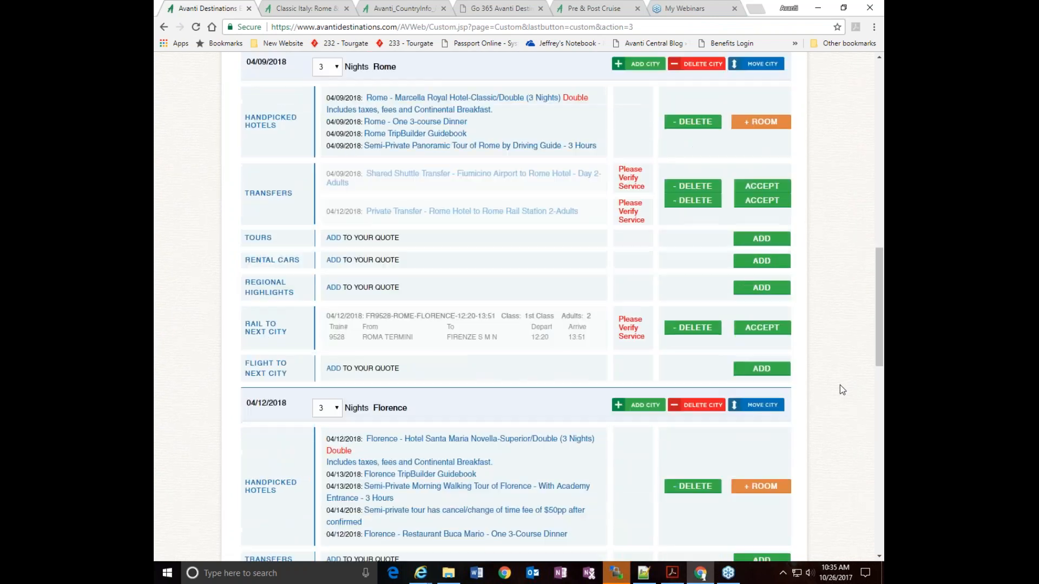
pyautogui.click(754, 186)
pyautogui.scroll(-7, 777, 266)
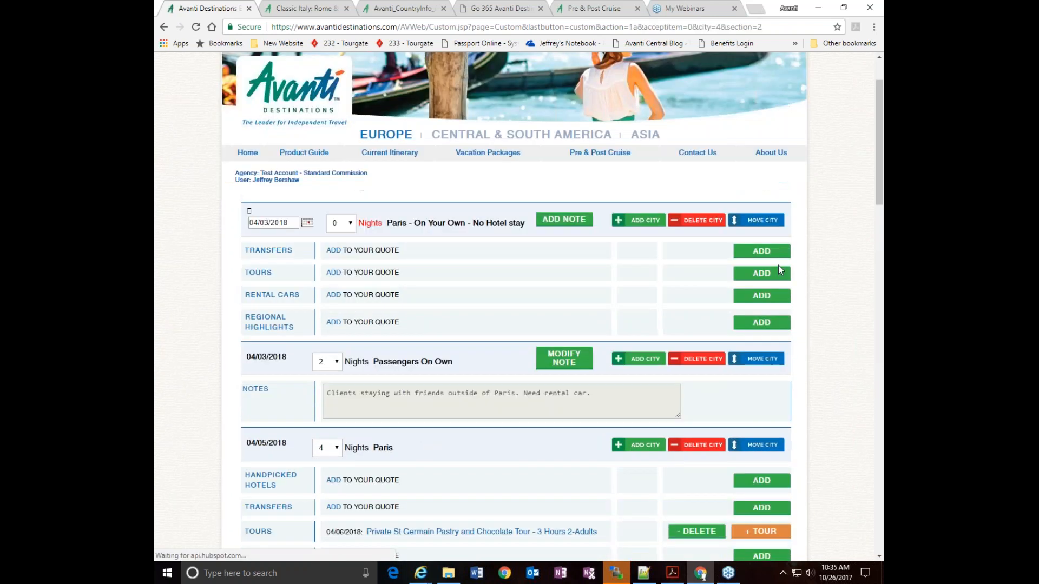
pyautogui.scroll(-5, 746, 378)
pyautogui.click(760, 273)
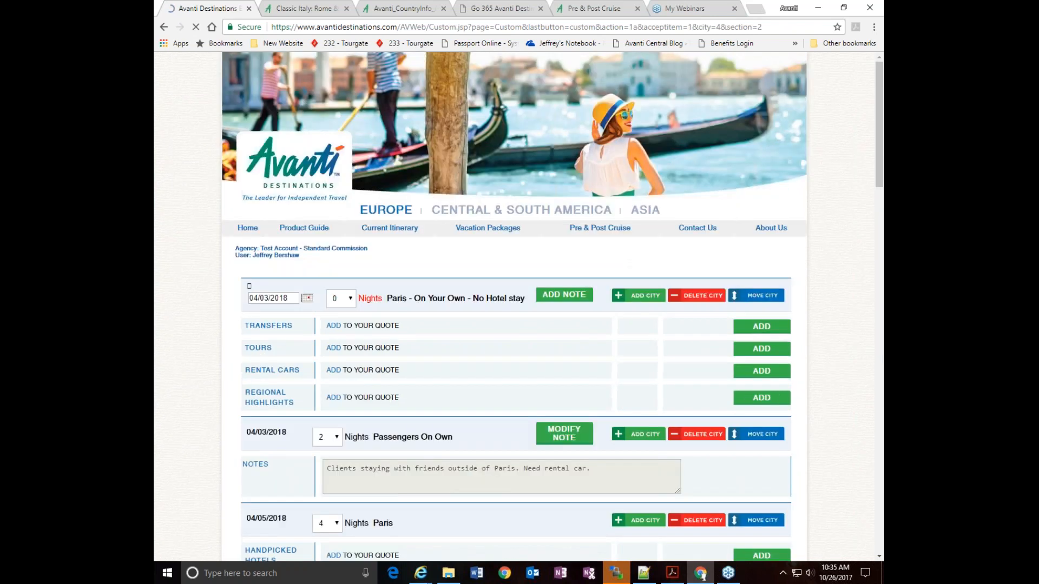
# Accept the 1st Class FR9528 rail service from Rome to Florence on 04/12/2018
pyautogui.scroll(-15, 829, 355)
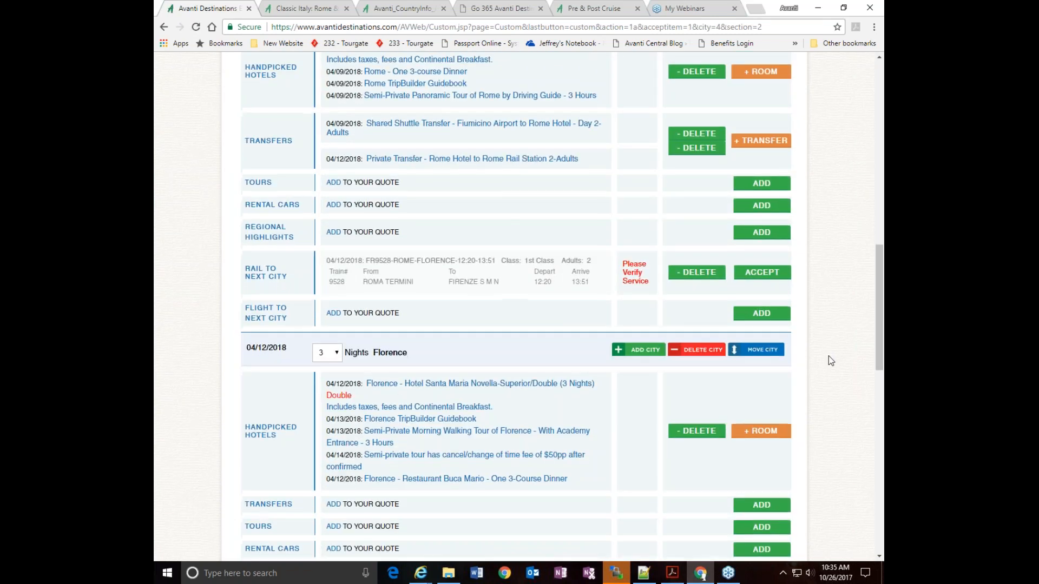
pyautogui.click(753, 165)
pyautogui.scroll(-10, 829, 327)
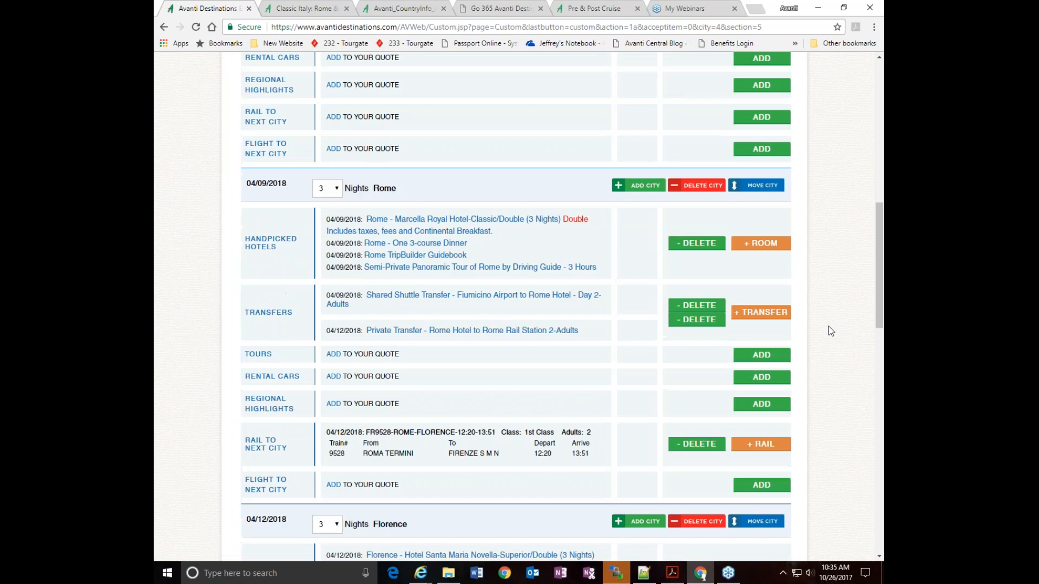
# Open the start-date calendar of the itinerary's first Paris stop
pyautogui.scroll(-20, 829, 326)
pyautogui.scroll(15, 829, 326)
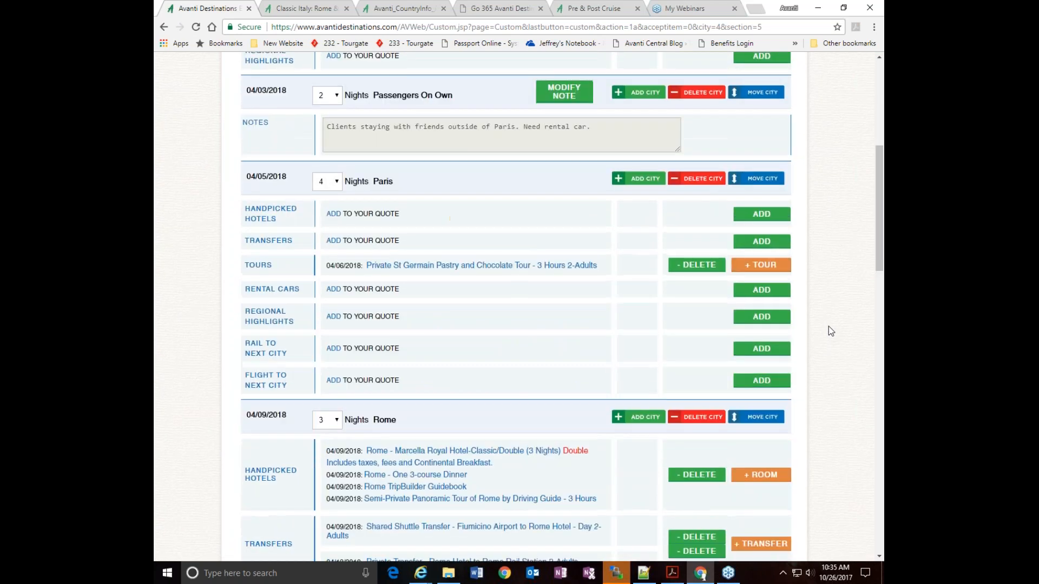
pyautogui.scroll(6, 829, 326)
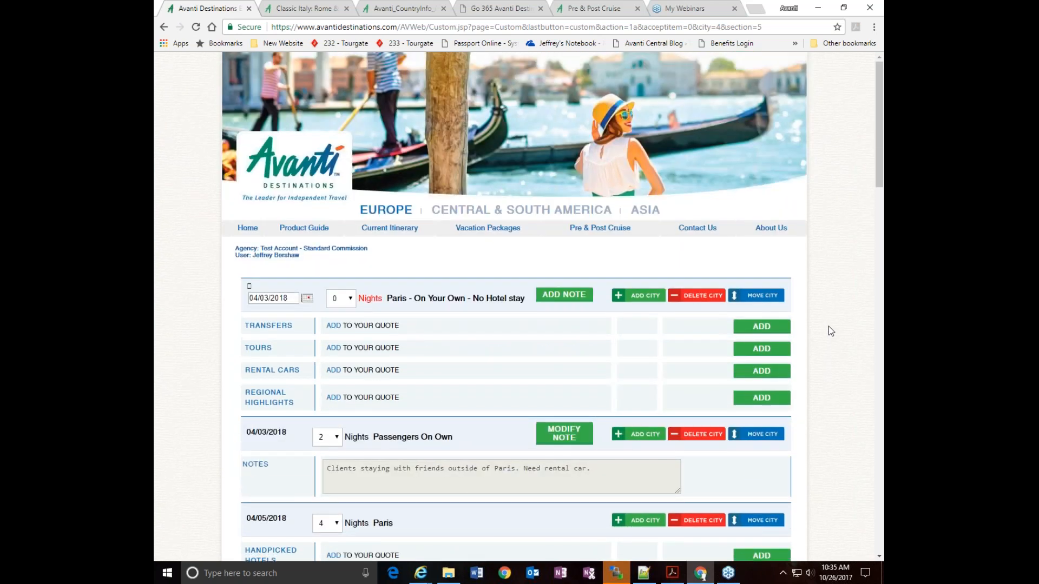
pyautogui.click(307, 298)
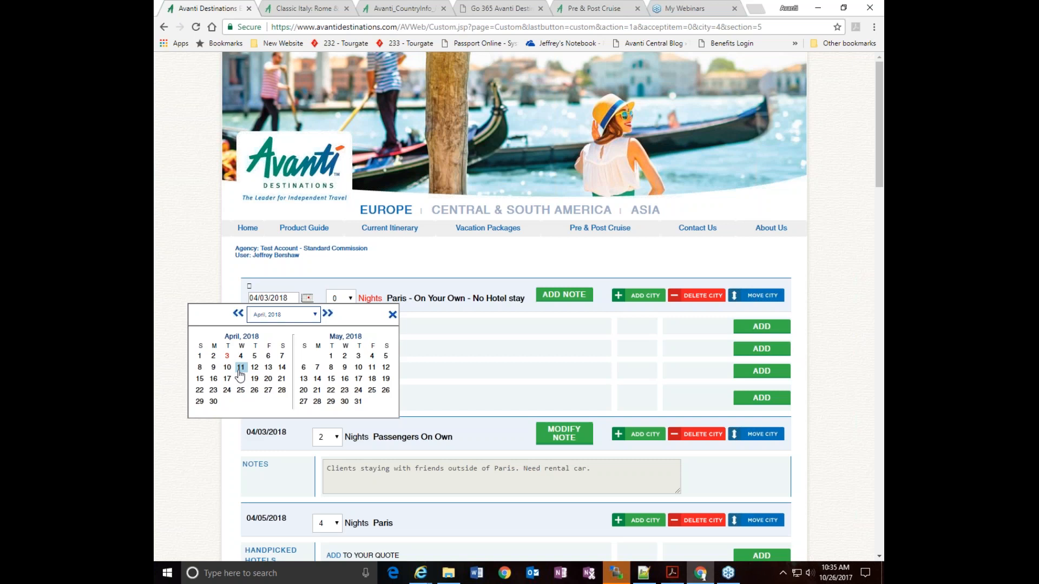
# Review the whole itinerary, including city services, international flights, travel protection, total price and agency commission
pyautogui.scroll(-6, 853, 311)
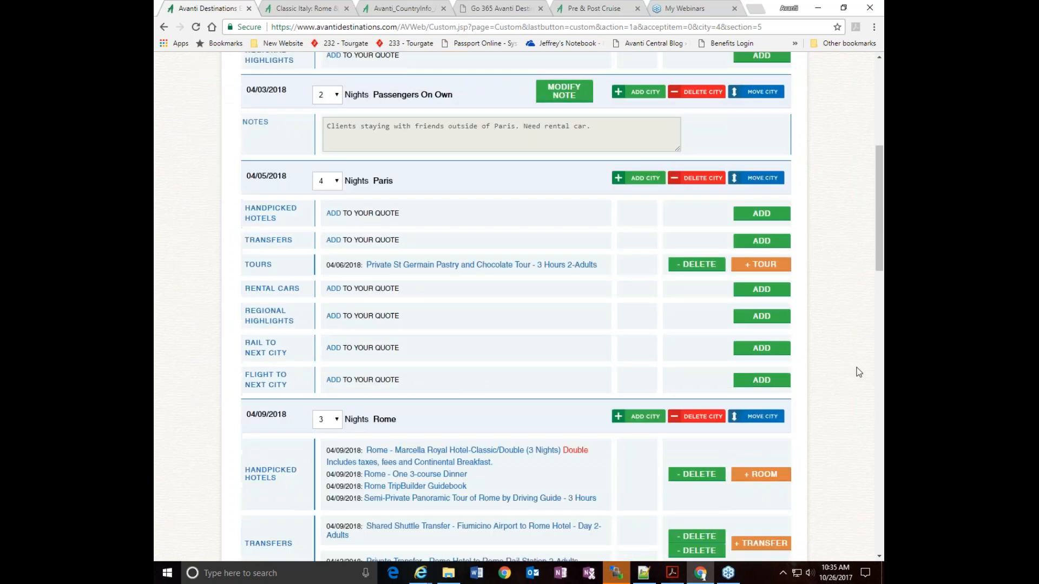
pyautogui.scroll(-15, 858, 371)
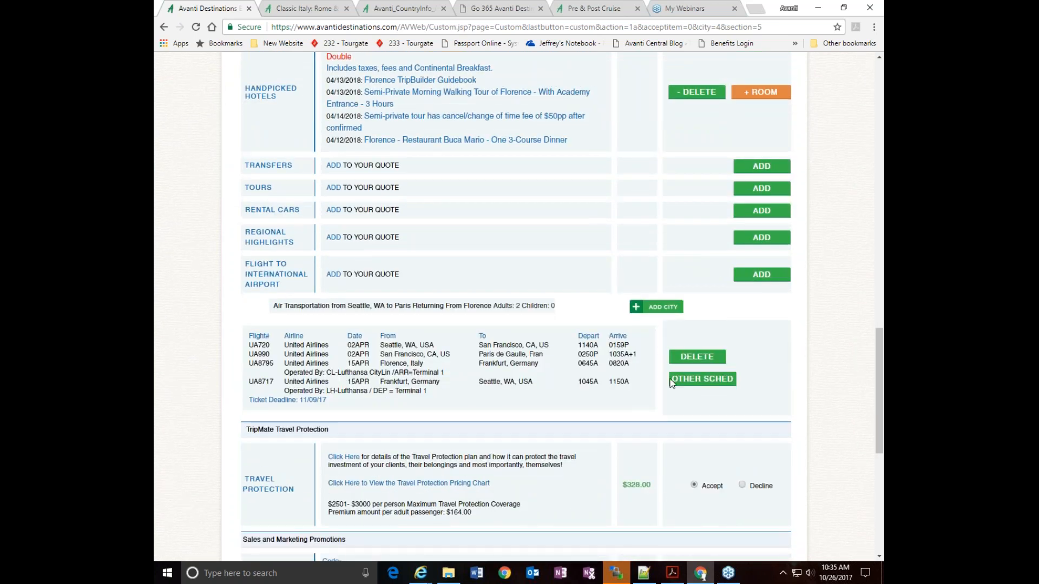
pyautogui.scroll(-1, 829, 368)
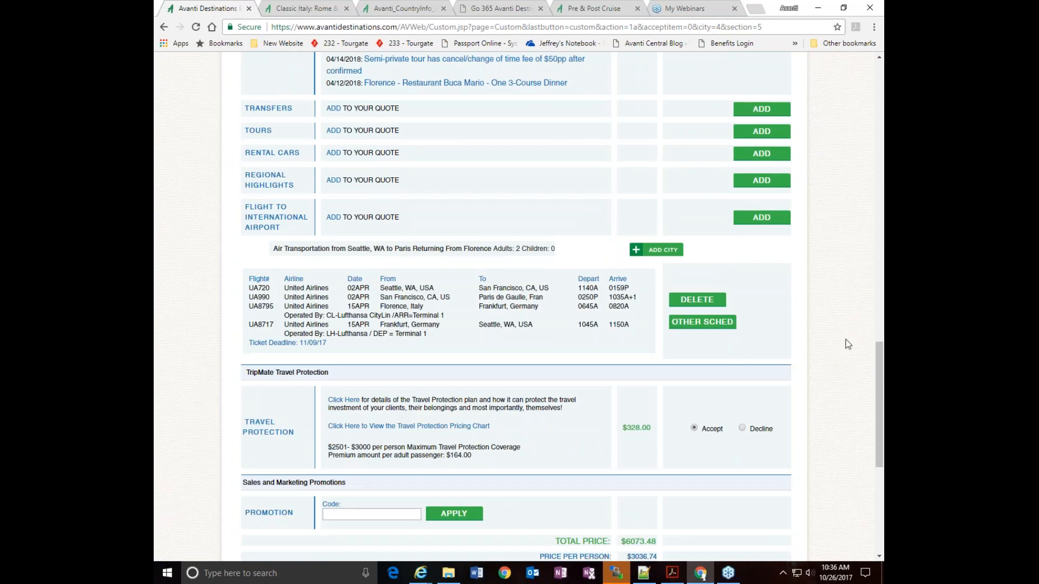
pyautogui.scroll(-4, 847, 345)
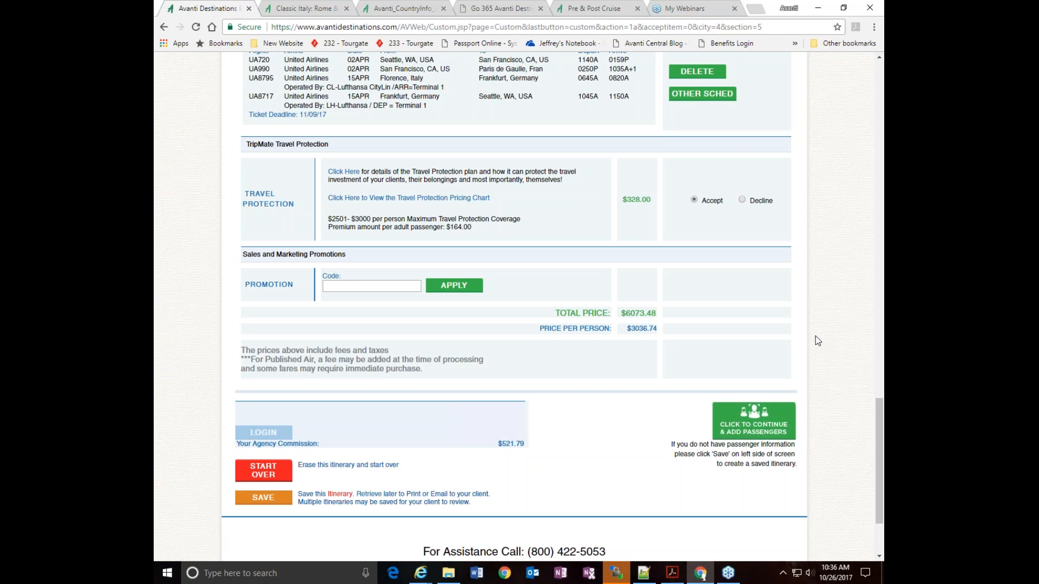
pyautogui.scroll(15, 816, 333)
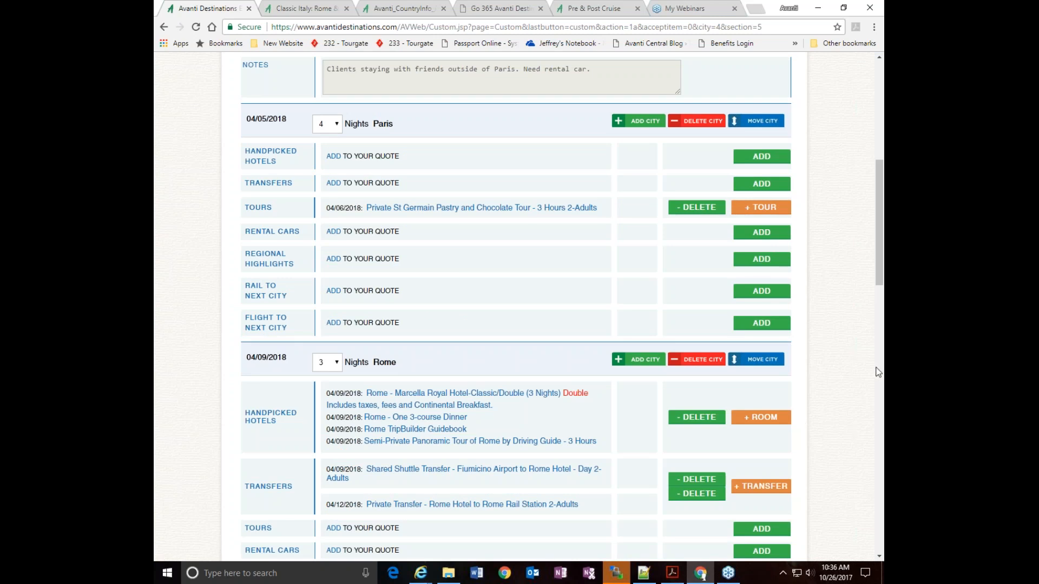
pyautogui.scroll(-5, 877, 373)
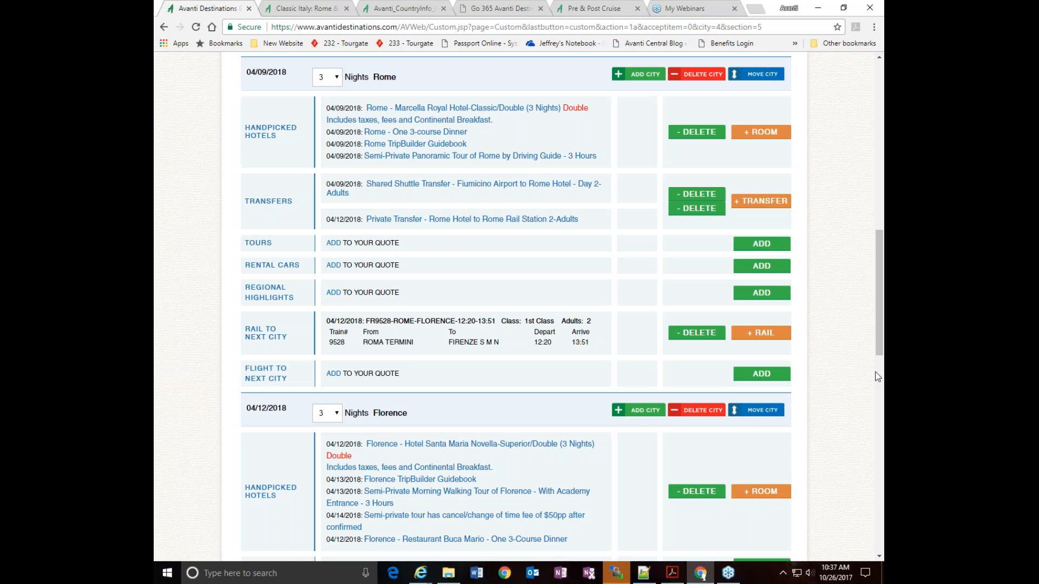
pyautogui.scroll(-7, 874, 378)
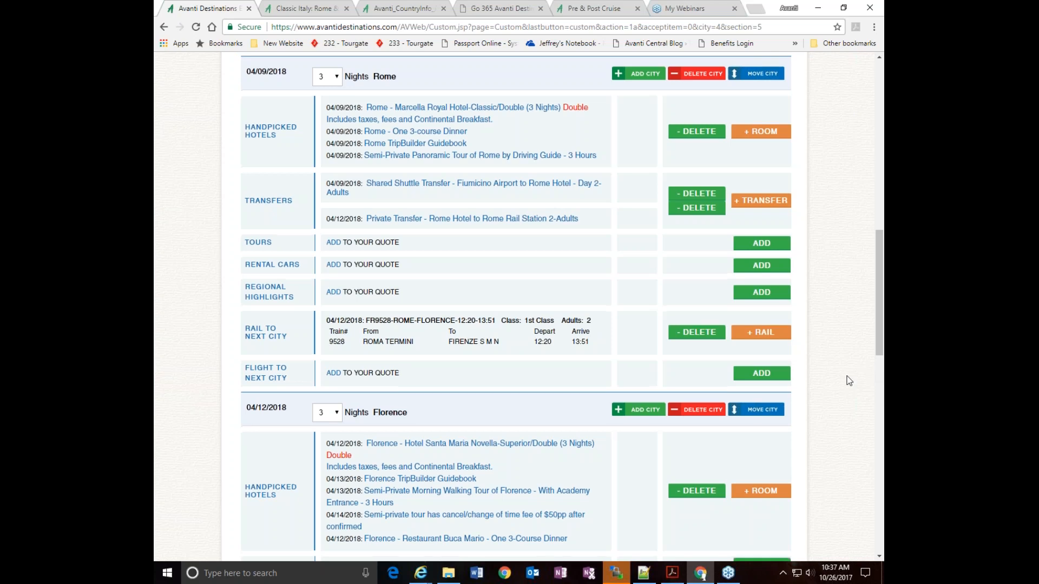
pyautogui.scroll(-5, 849, 381)
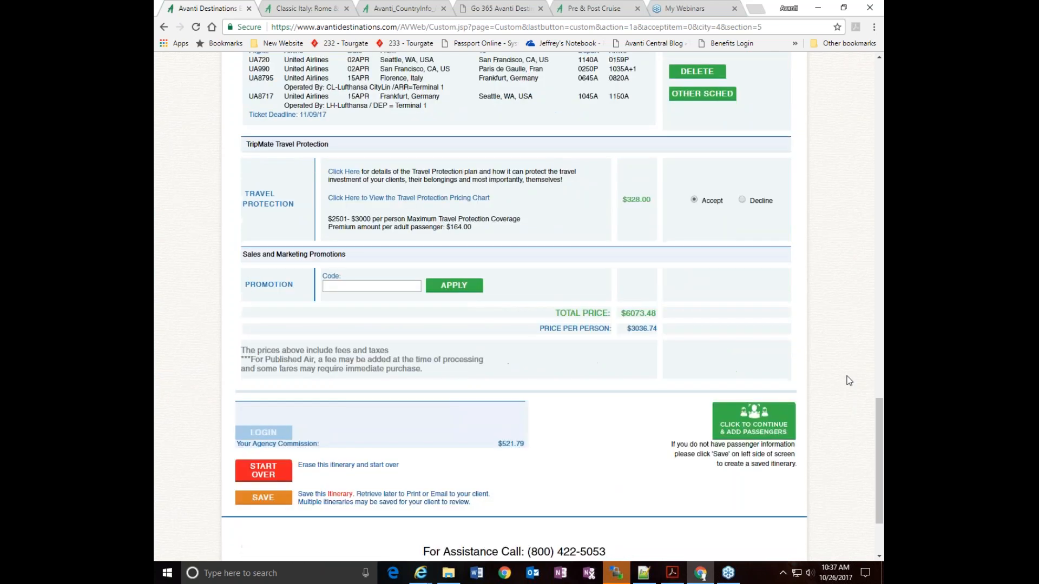
# Continue to the passenger and booking details page and choose the $3001 - $3500 per person Maximum Travel Protection Coverage
pyautogui.click(745, 427)
pyautogui.scroll(-4, 829, 415)
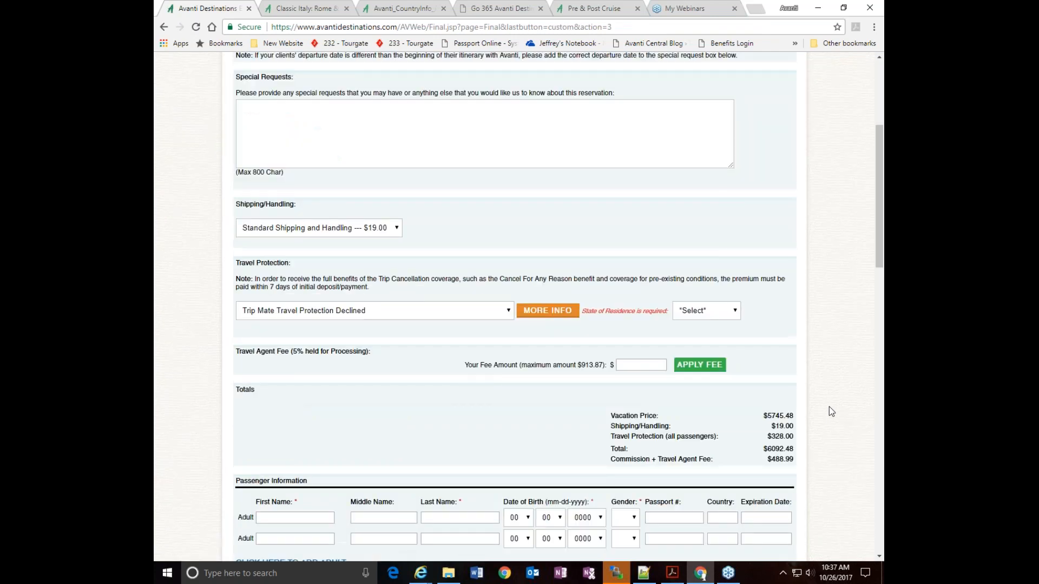
pyautogui.scroll(2, 830, 408)
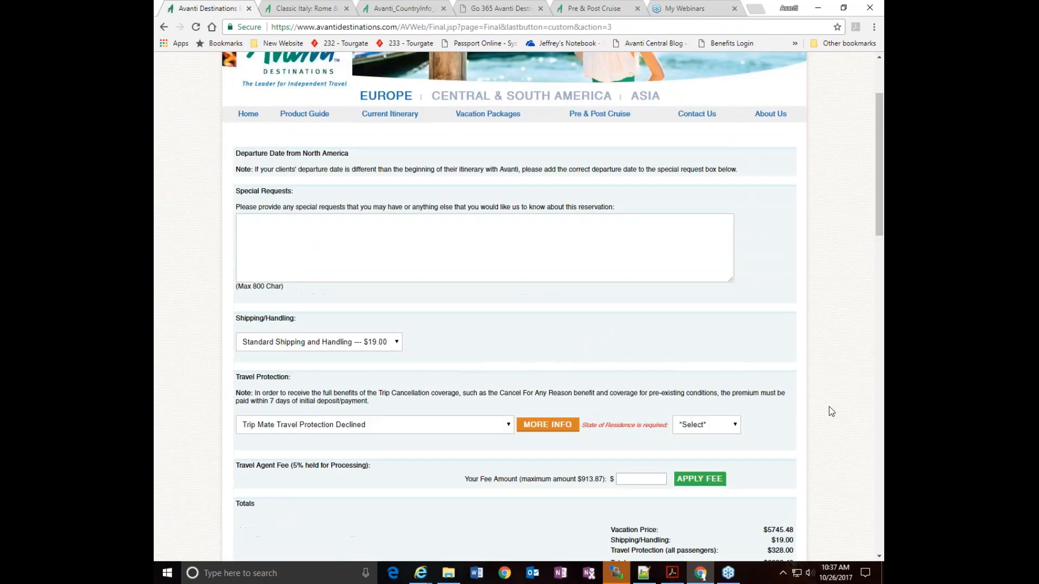
pyautogui.click(438, 427)
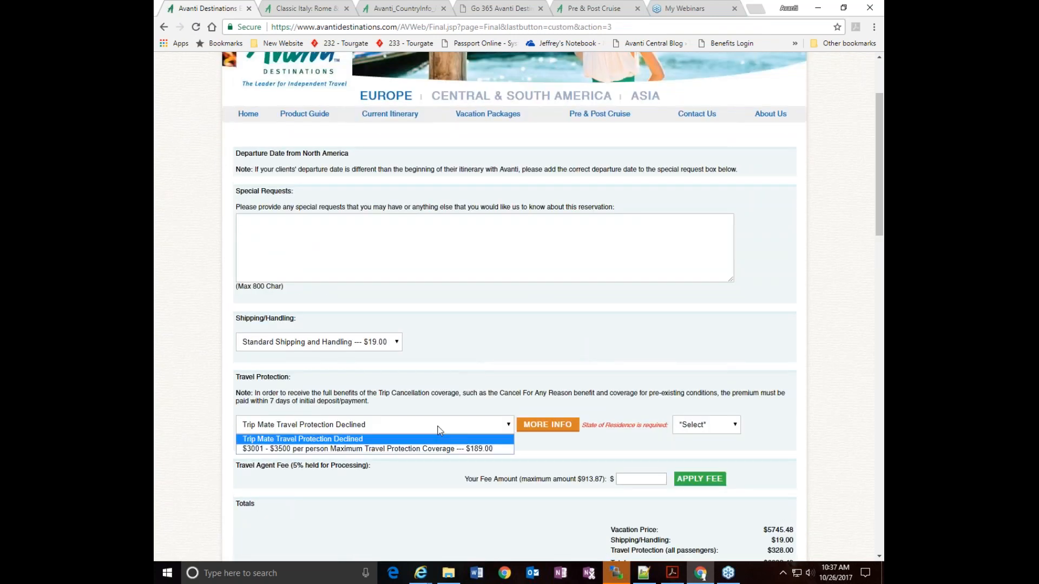
pyautogui.click(416, 448)
# Apply a travel agent fee of $500 to the booking
pyautogui.scroll(-3, 765, 435)
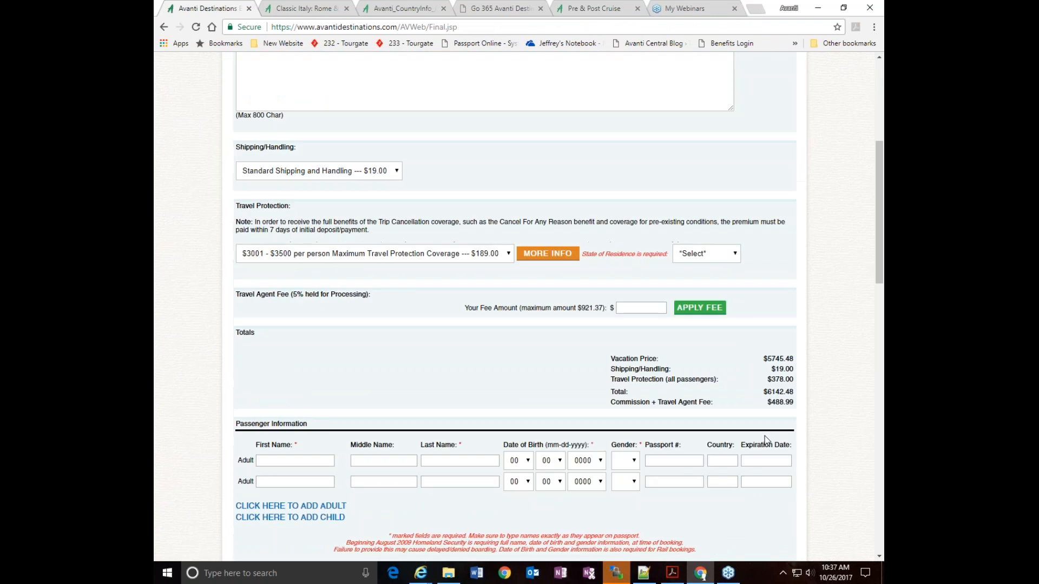
pyautogui.click(633, 309)
pyautogui.write('500')
pyautogui.press('Return')
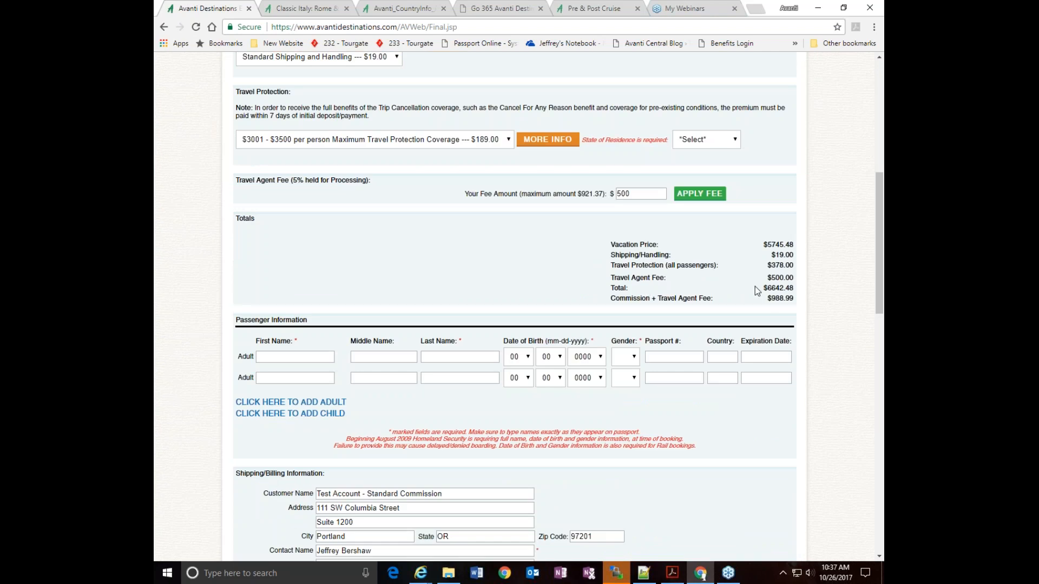
# Enter the first adult passenger's first and last name in the passenger information
pyautogui.scroll(-2, 814, 292)
pyautogui.scroll(-3, 814, 292)
pyautogui.scroll(4, 814, 292)
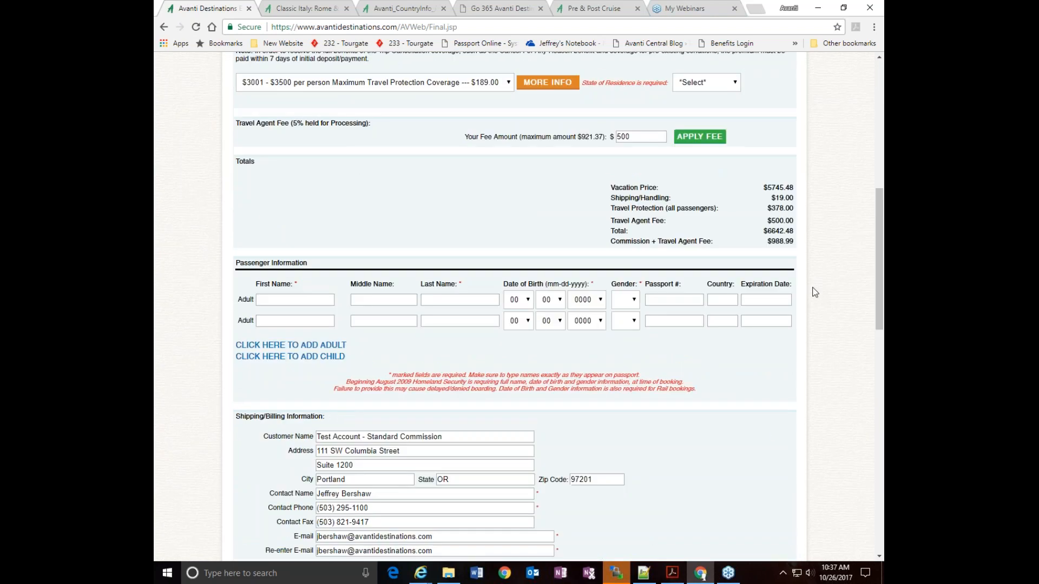
pyautogui.scroll(3, 814, 292)
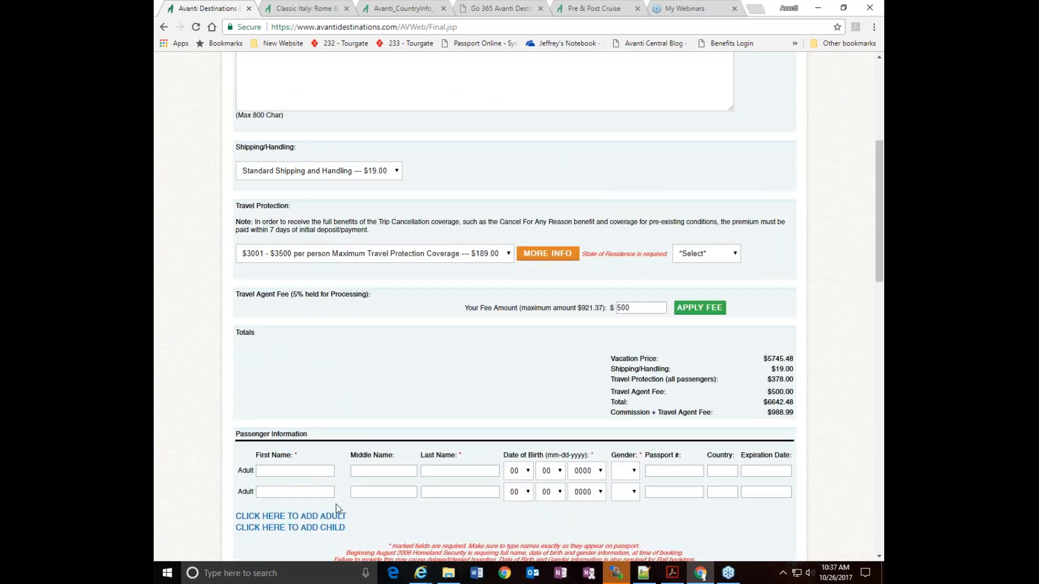
pyautogui.click(274, 470)
pyautogui.press('Tab')
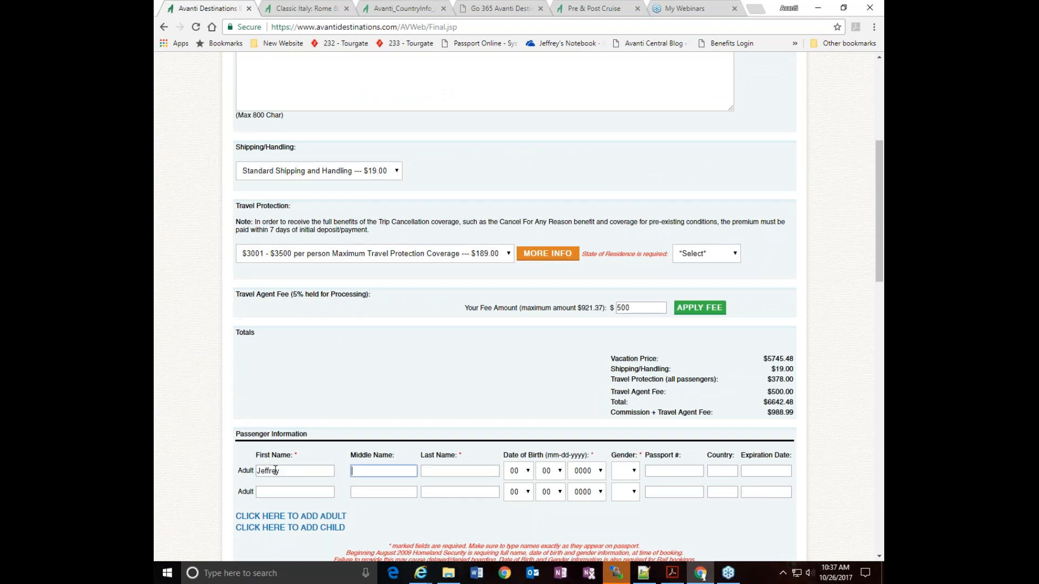
pyautogui.press('Tab')
pyautogui.press('Tab')
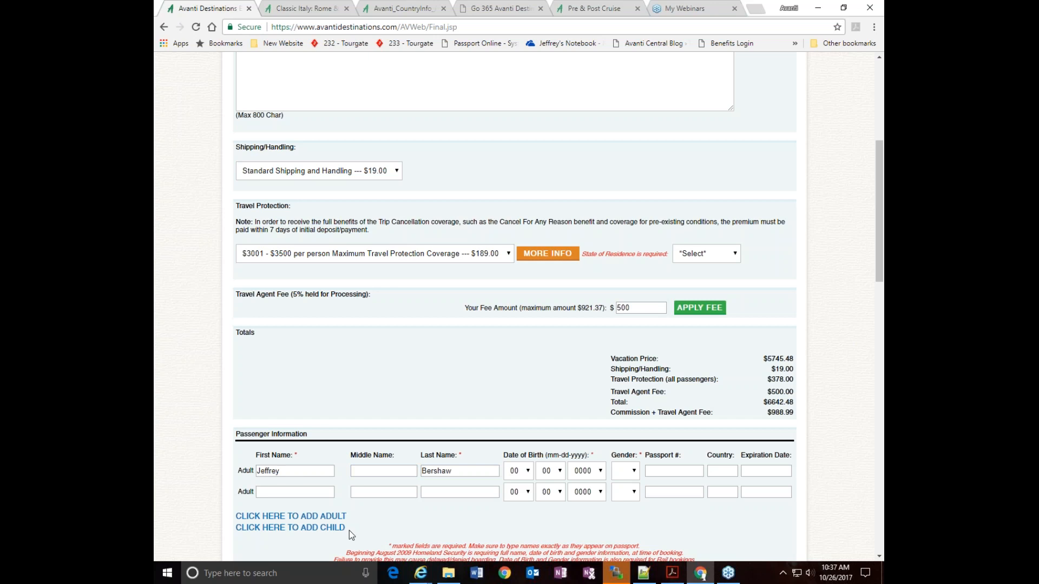
# Set the month, day and year of the first adult passenger's date of birth
pyautogui.click(516, 475)
pyautogui.write('10')
pyautogui.press('Down')
pyautogui.press('Return')
pyautogui.click(548, 472)
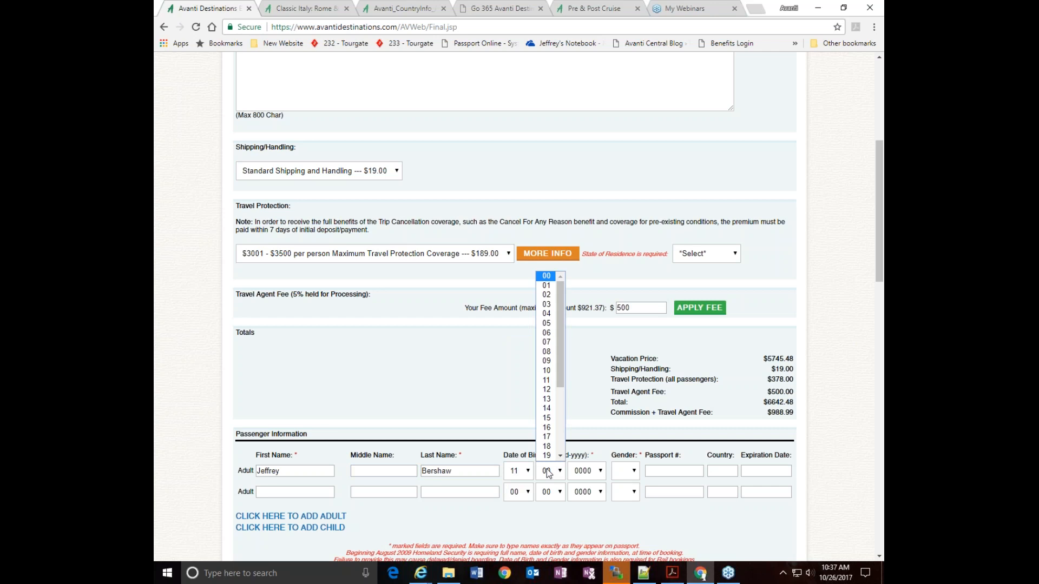
pyautogui.click(547, 418)
pyautogui.click(587, 471)
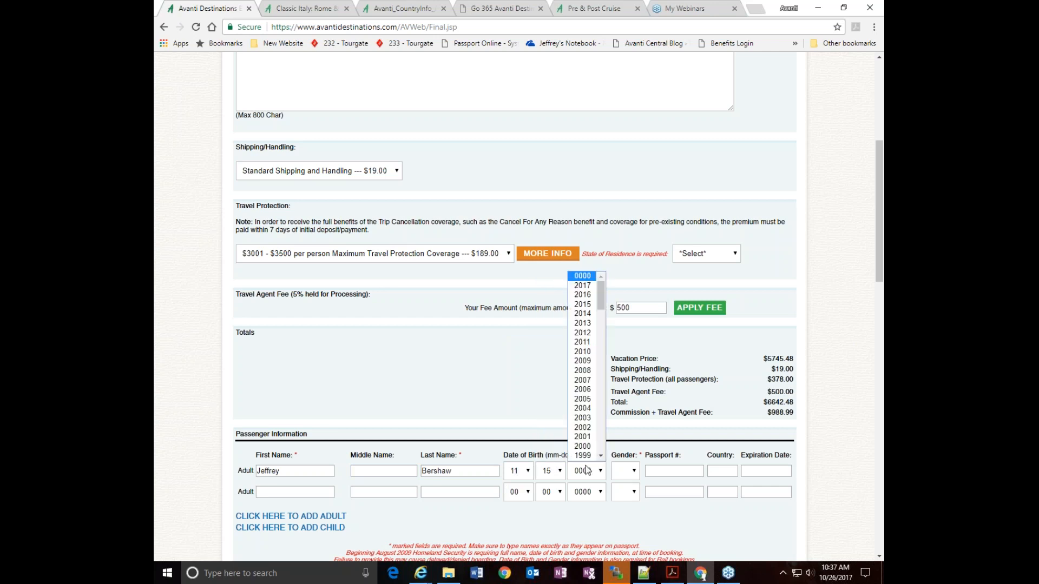
pyautogui.click(583, 456)
# Enter the second adult's first name and replace the first adult's last name with a different surname
pyautogui.click(265, 493)
pyautogui.press('Tab')
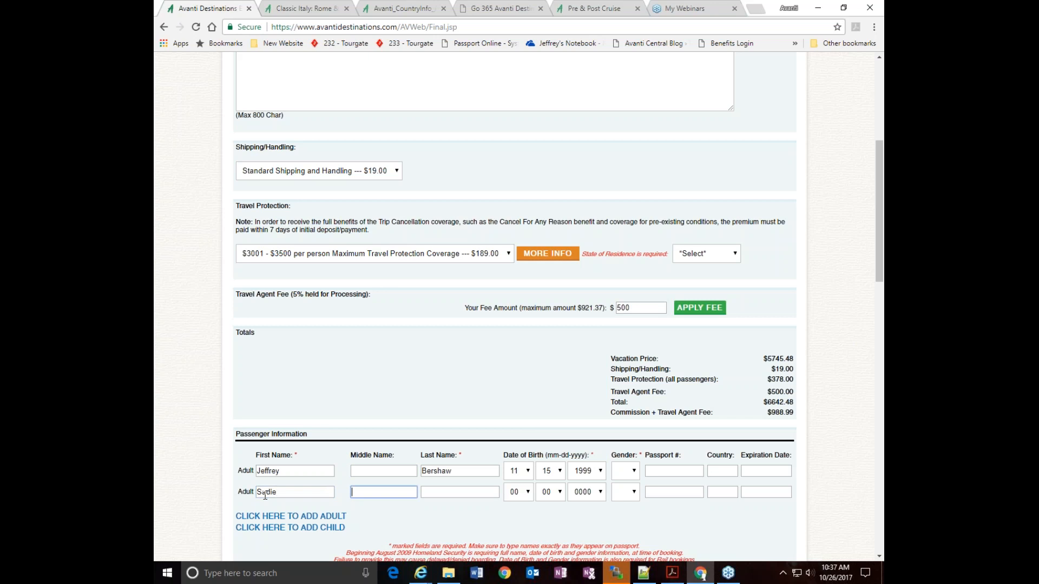
pyautogui.moveTo(453, 474); pyautogui.dragTo(413, 475)
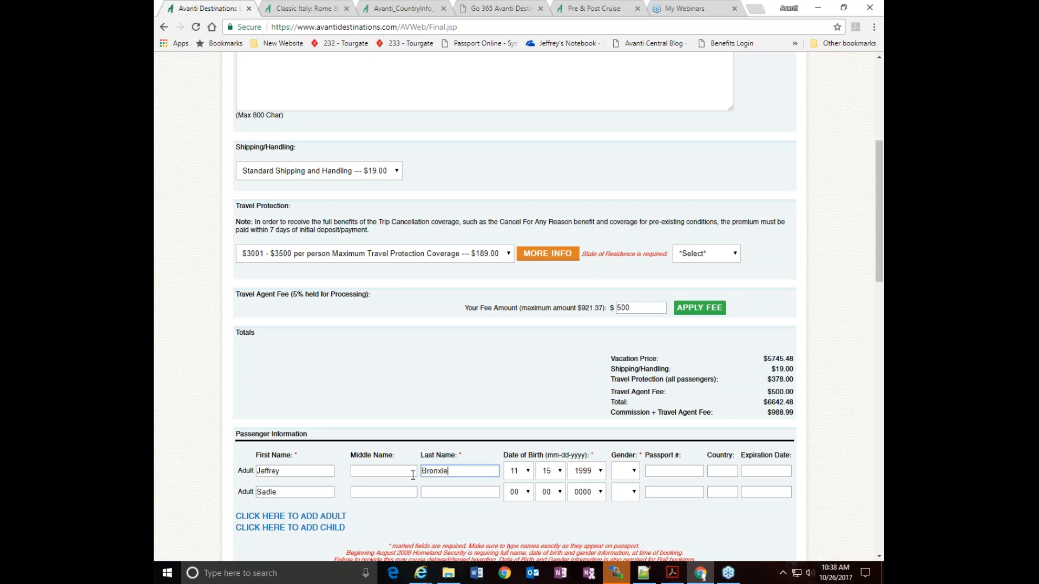
# Give the second adult passenger the same last name as the first adult
pyautogui.click(460, 492)
pyautogui.write('b')
pyautogui.press('BackSpace')
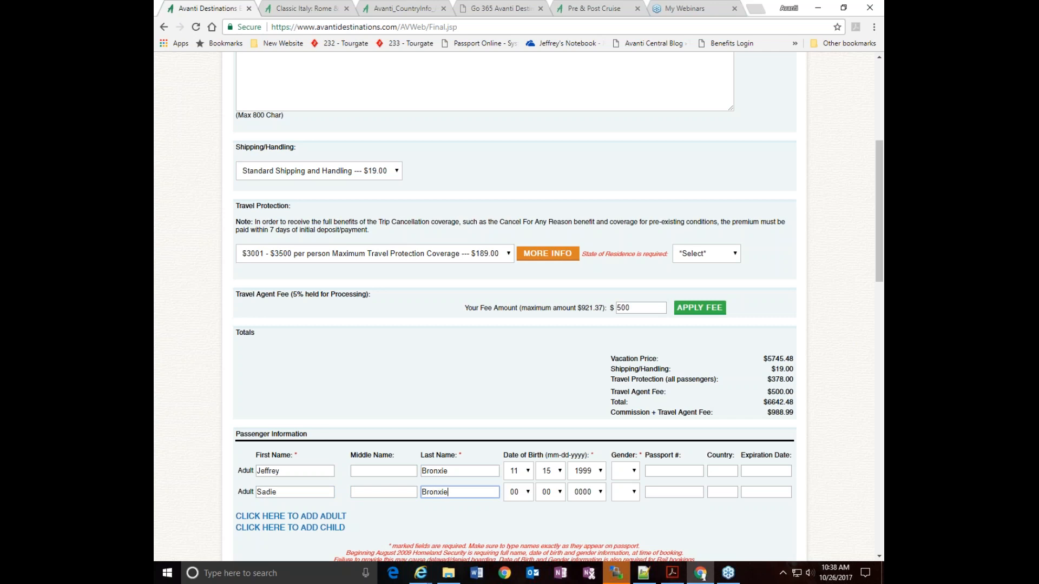
# Set the month, day and year of the second adult passenger's date of birth
pyautogui.click(521, 494)
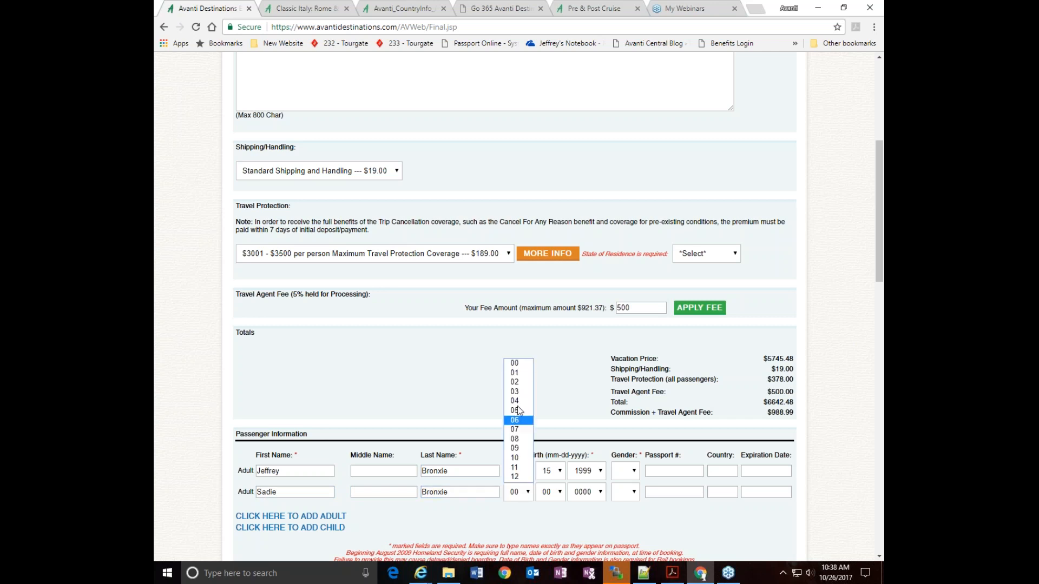
pyautogui.click(517, 382)
pyautogui.click(552, 492)
pyautogui.click(544, 436)
pyautogui.click(585, 492)
pyautogui.click(582, 471)
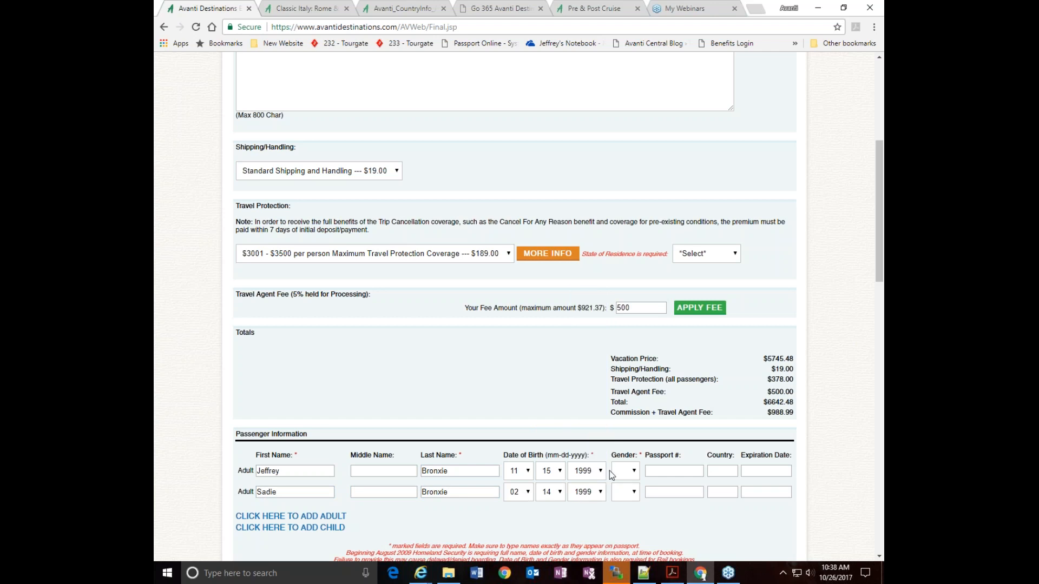
# Set the gender to M for the first adult passenger and F for the second
pyautogui.click(633, 475)
pyautogui.click(622, 493)
pyautogui.click(624, 492)
pyautogui.click(621, 524)
# Choose the 10-business-day courtesy hold so the reservation is held until payment information is called in
pyautogui.scroll(-4, 568, 460)
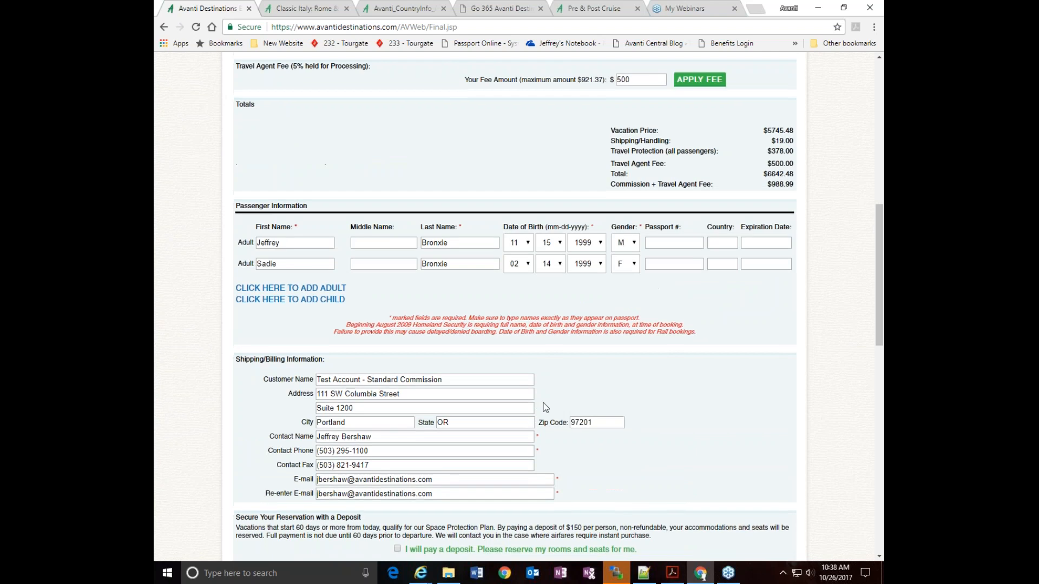
pyautogui.scroll(-3, 546, 407)
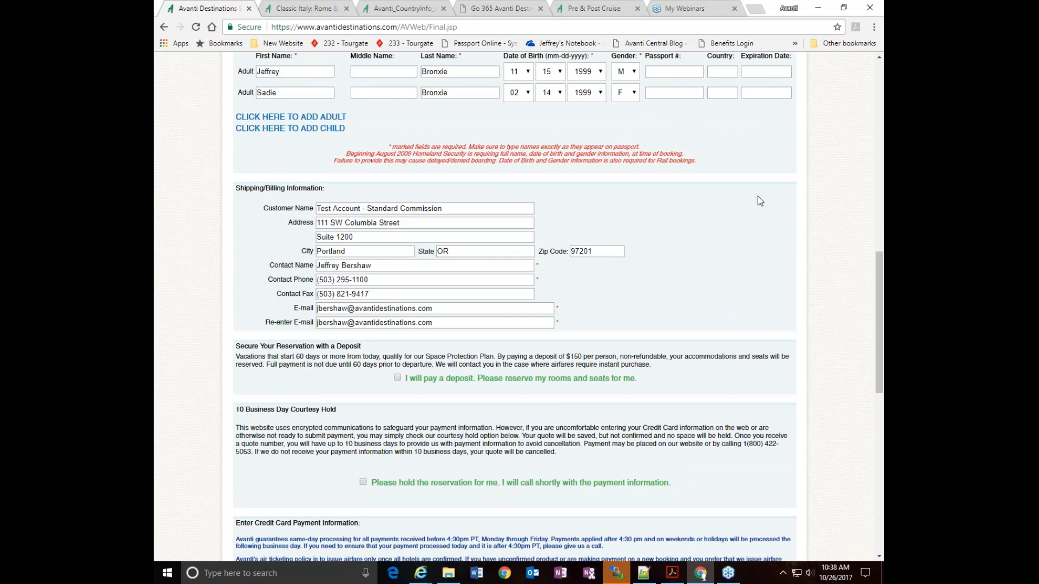
pyautogui.scroll(4, 757, 197)
pyautogui.scroll(-2, 720, 394)
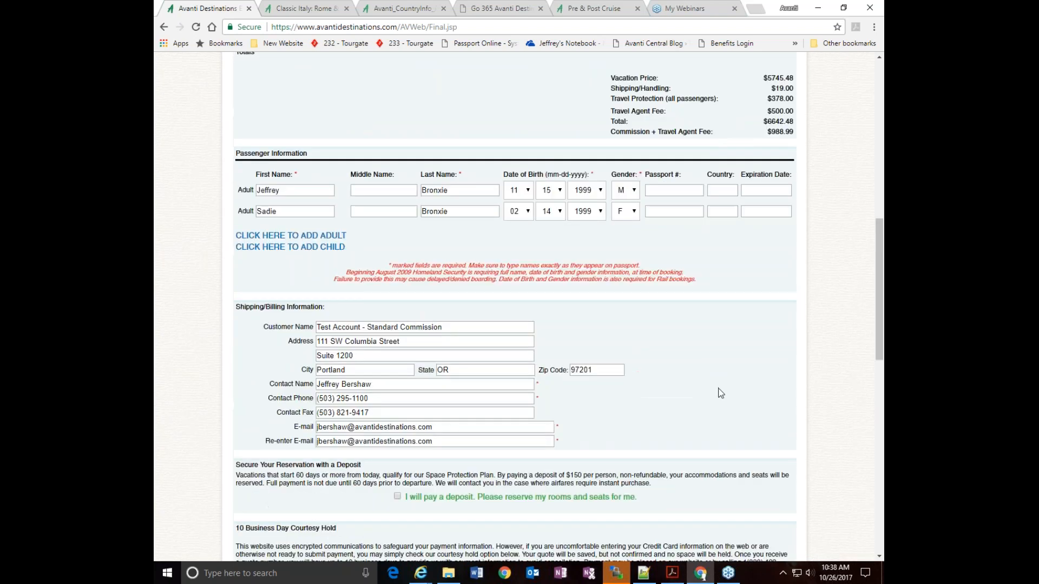
pyautogui.scroll(-3, 721, 393)
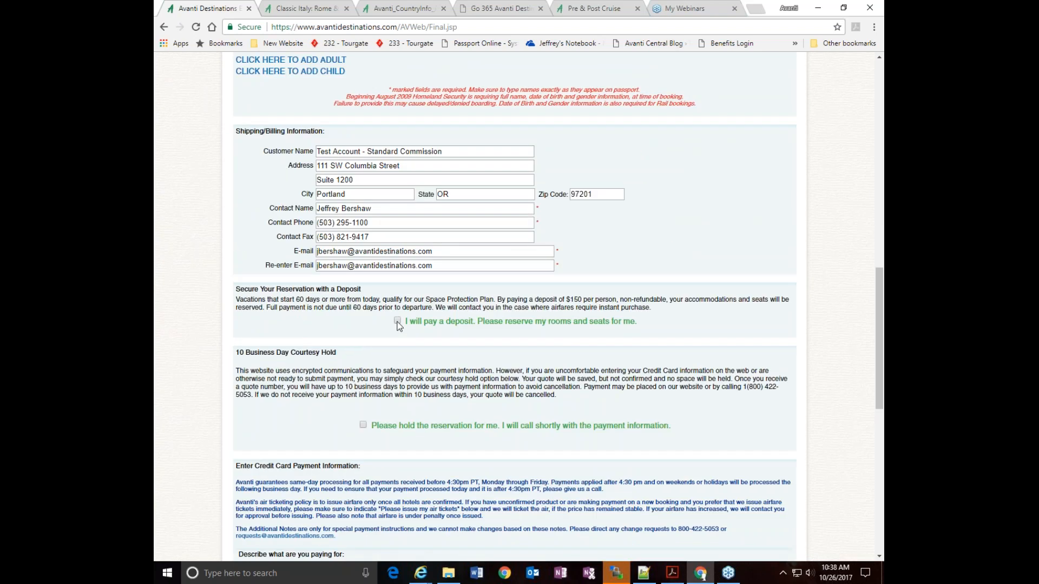
pyautogui.click(363, 425)
# Agree to the DOT rule and Terms & Conditions in the disclaimer, and try to finalize the reservation
pyautogui.scroll(-3, 514, 303)
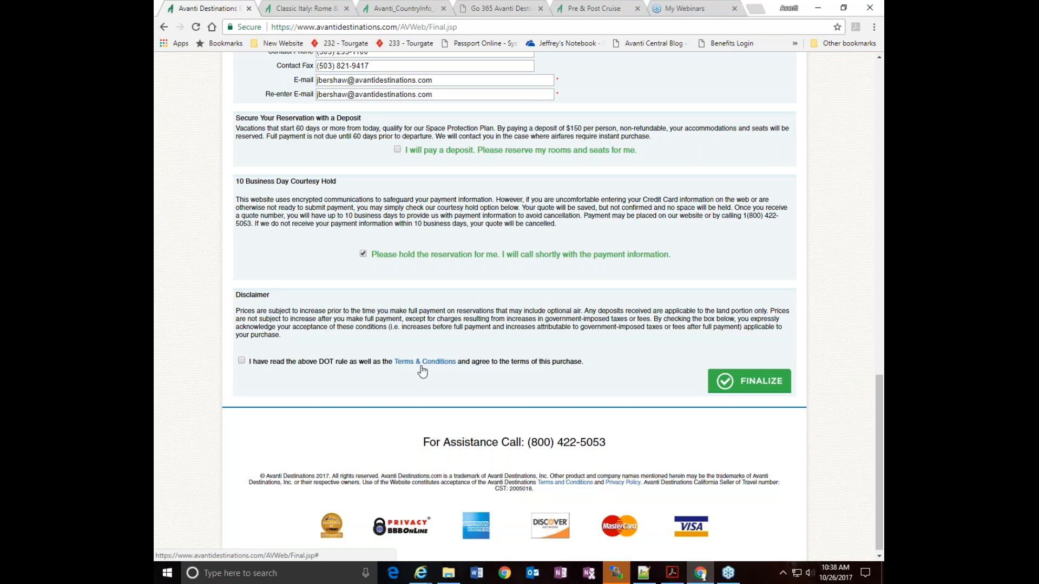
pyautogui.click(241, 361)
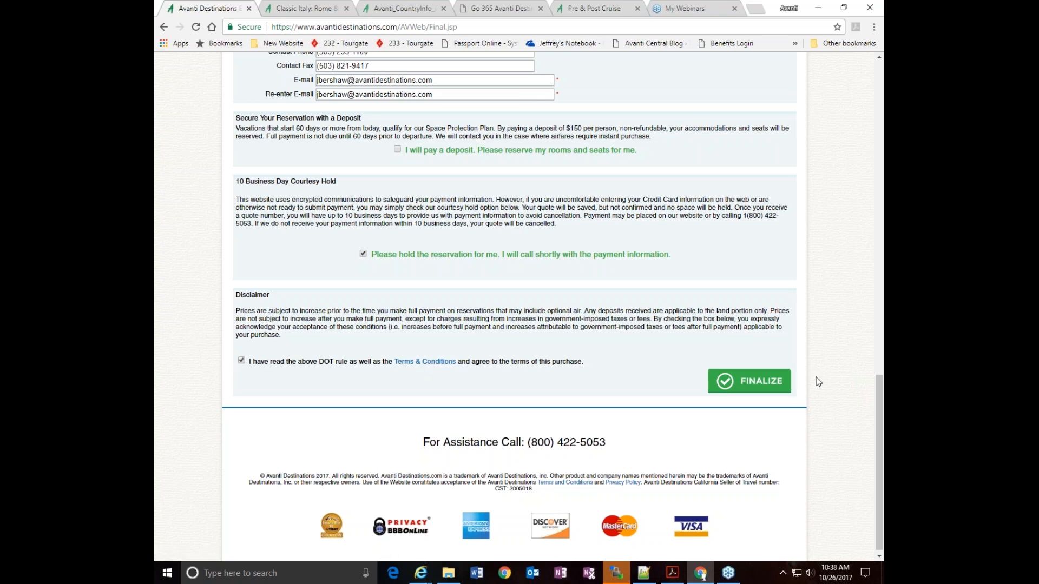
pyautogui.click(751, 387)
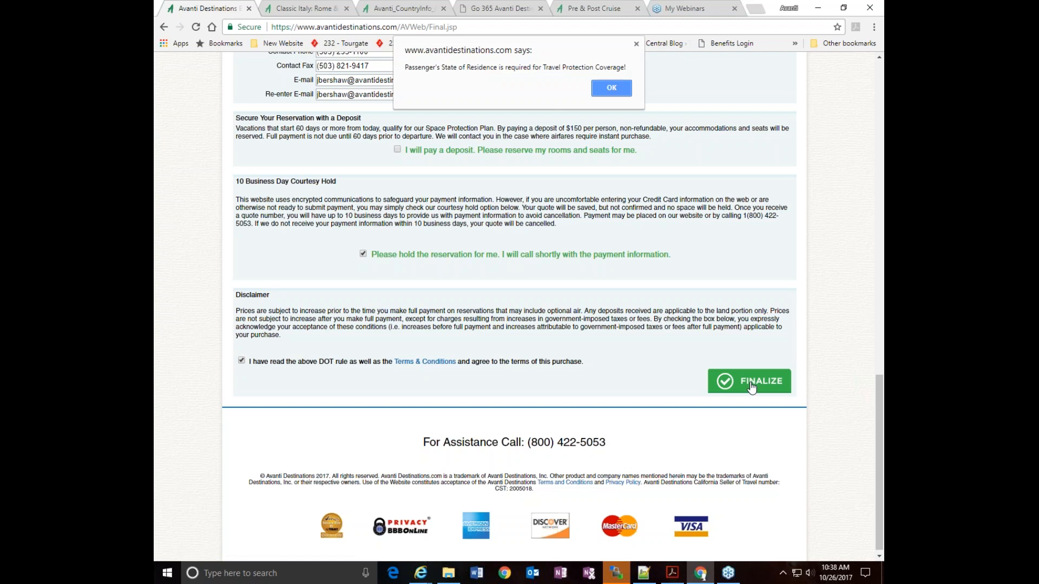
# Dismiss the alert and set the travel protection's state of residence to OR-Oregon
pyautogui.click(598, 88)
pyautogui.scroll(6, 708, 199)
pyautogui.scroll(6, 708, 199)
pyautogui.click(701, 316)
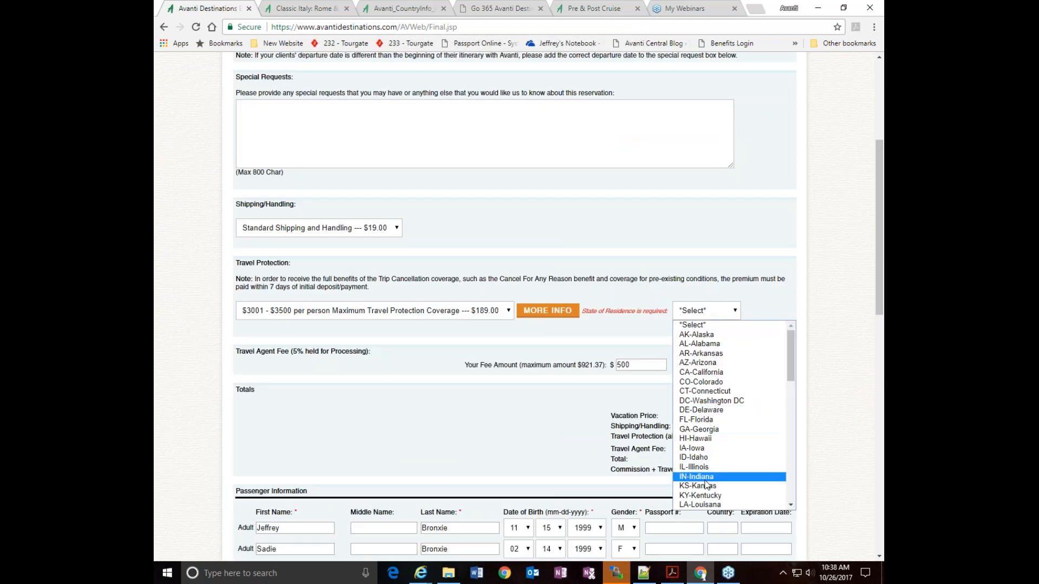
pyautogui.write('or')
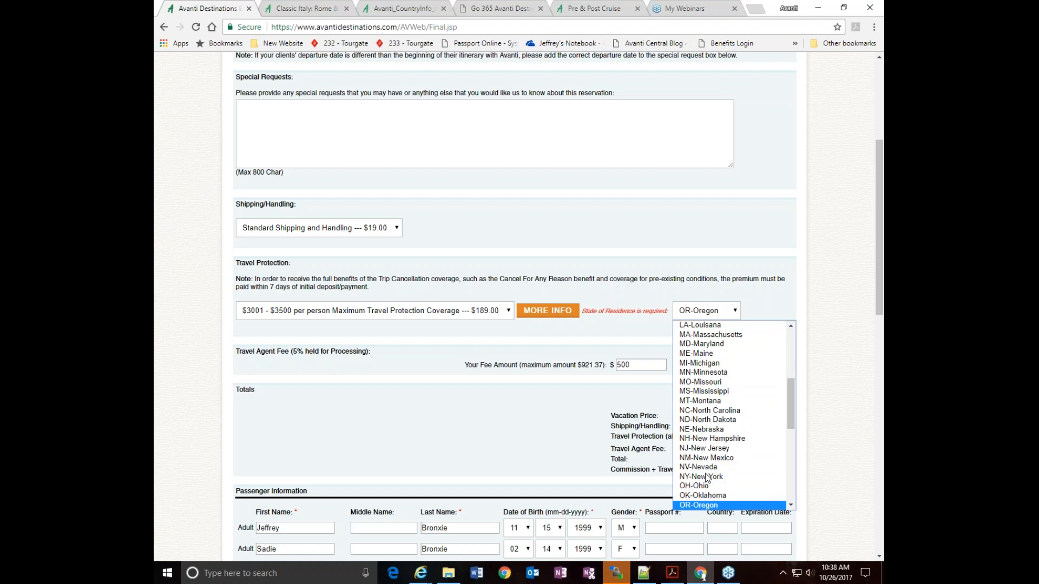
pyautogui.press('Return')
# Finalize the reservation with the completed details and continue to its booking record
pyautogui.scroll(-3, 815, 448)
pyautogui.scroll(-10, 816, 448)
pyautogui.click(764, 378)
pyautogui.click(564, 182)
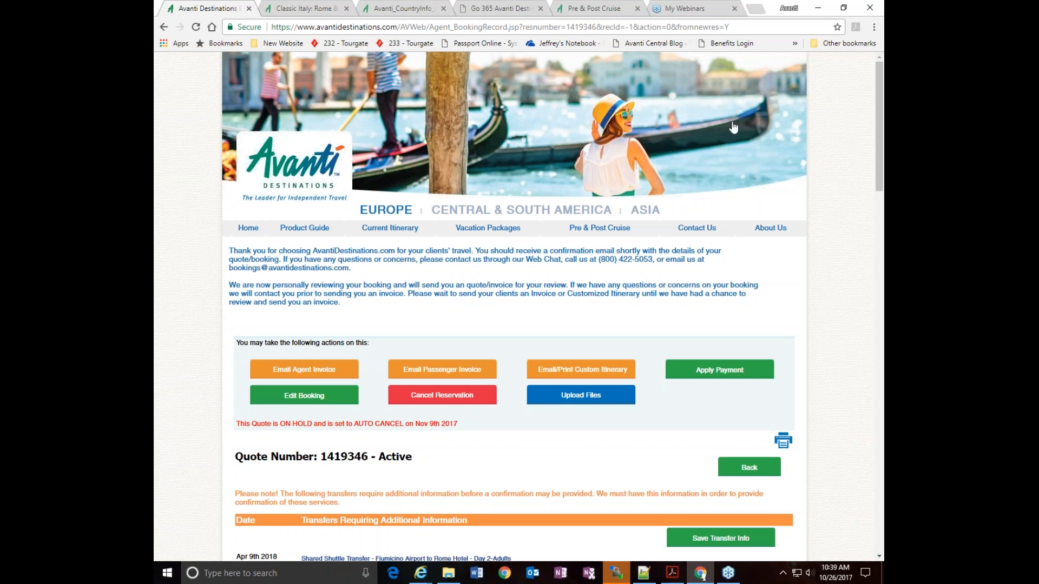
# Examine the quote's booking record, including the available actions, transfers requiring additional information, passenger details and air itinerary
pyautogui.scroll(-3, 862, 256)
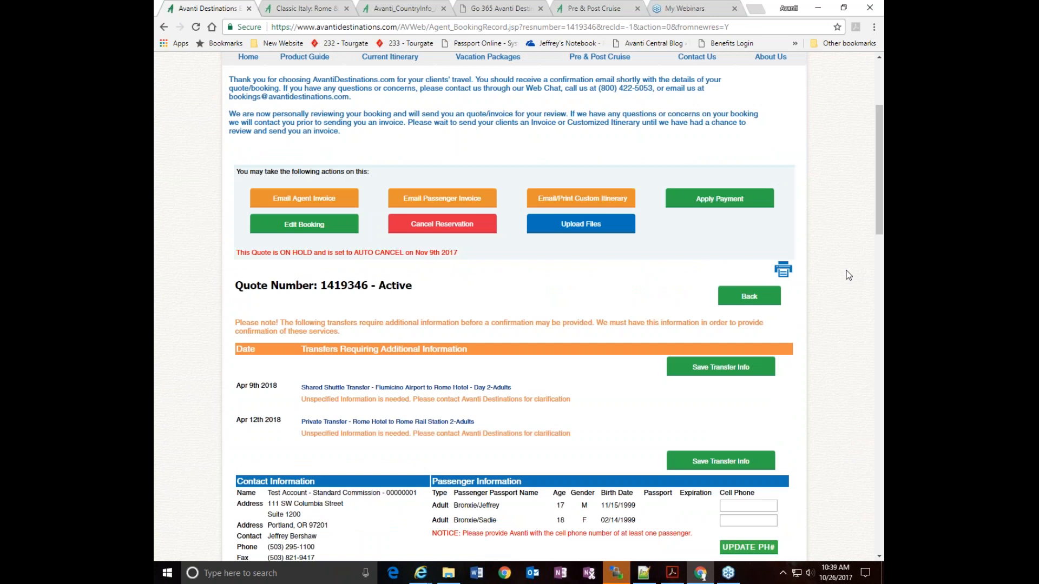
pyautogui.scroll(3, 868, 320)
pyautogui.scroll(-3, 868, 332)
pyautogui.scroll(-3, 868, 332)
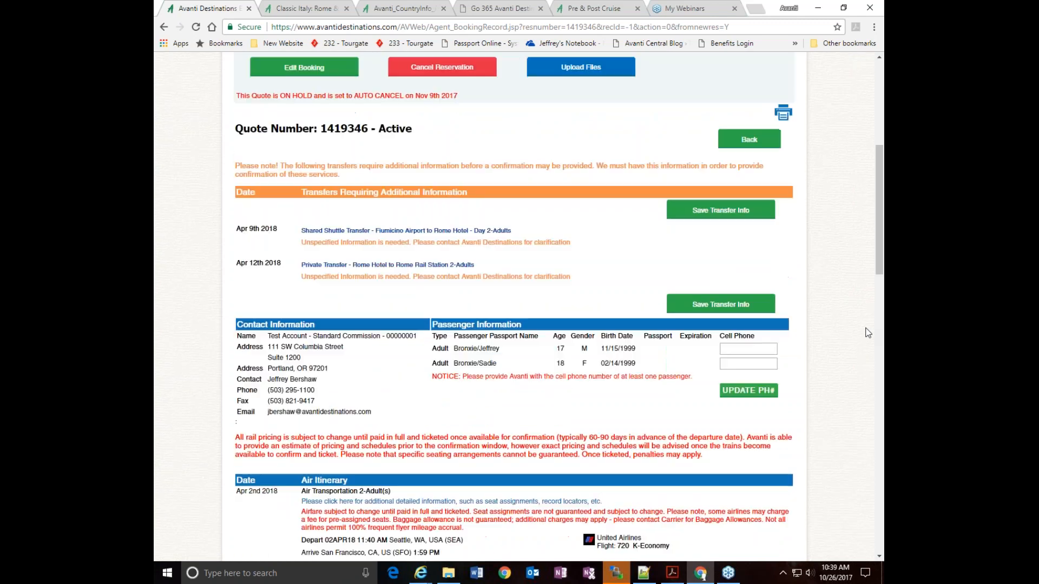
pyautogui.scroll(1, 868, 333)
pyautogui.scroll(-3, 867, 332)
pyautogui.scroll(-3, 868, 333)
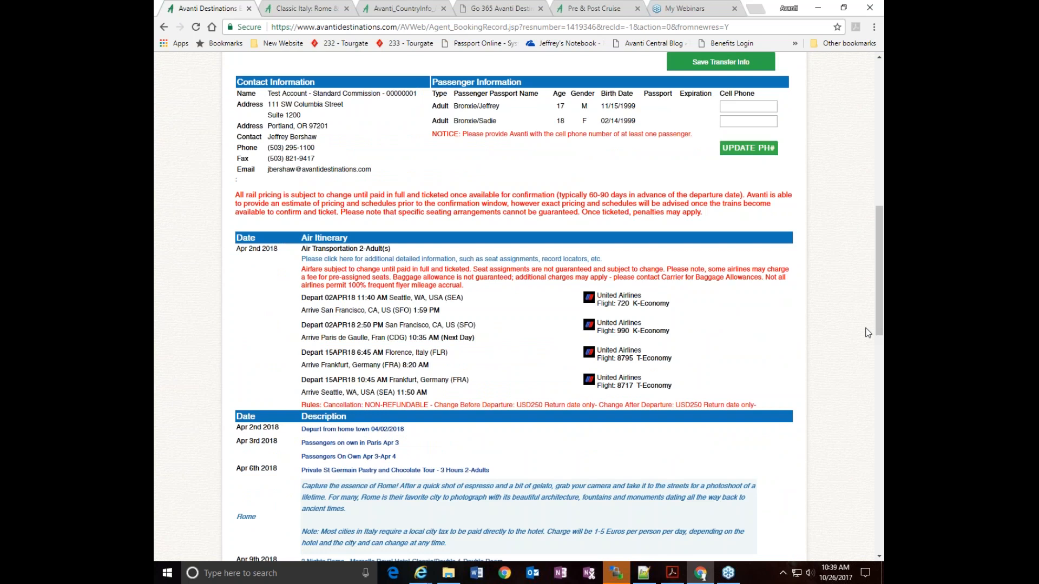
pyautogui.scroll(4, 867, 332)
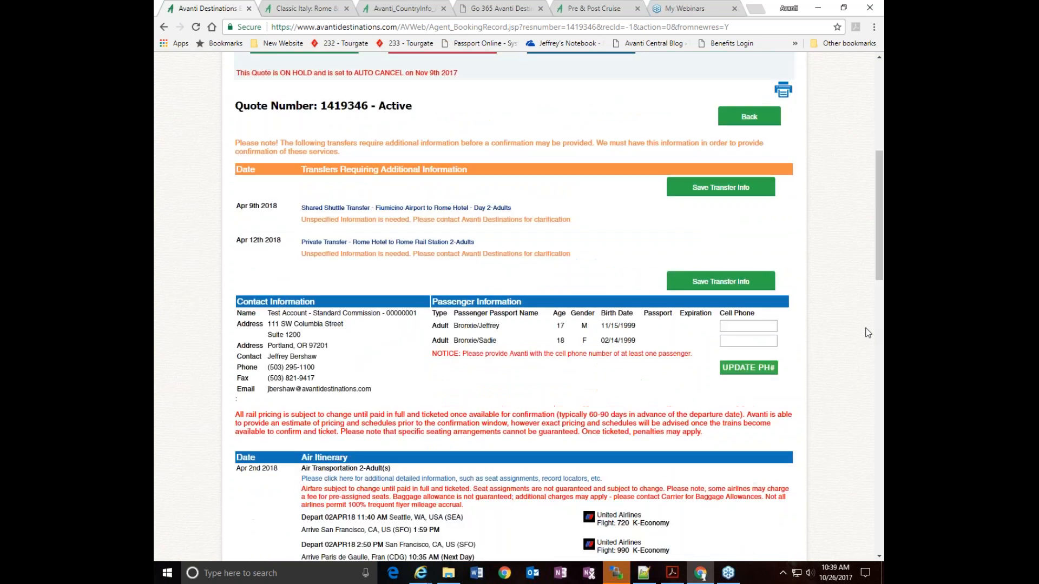
pyautogui.scroll(-3, 867, 332)
# Prepare the agent invoice email with the Itemize Invoice option enabled and open its preview
pyautogui.scroll(4, 713, 222)
pyautogui.scroll(3, 713, 222)
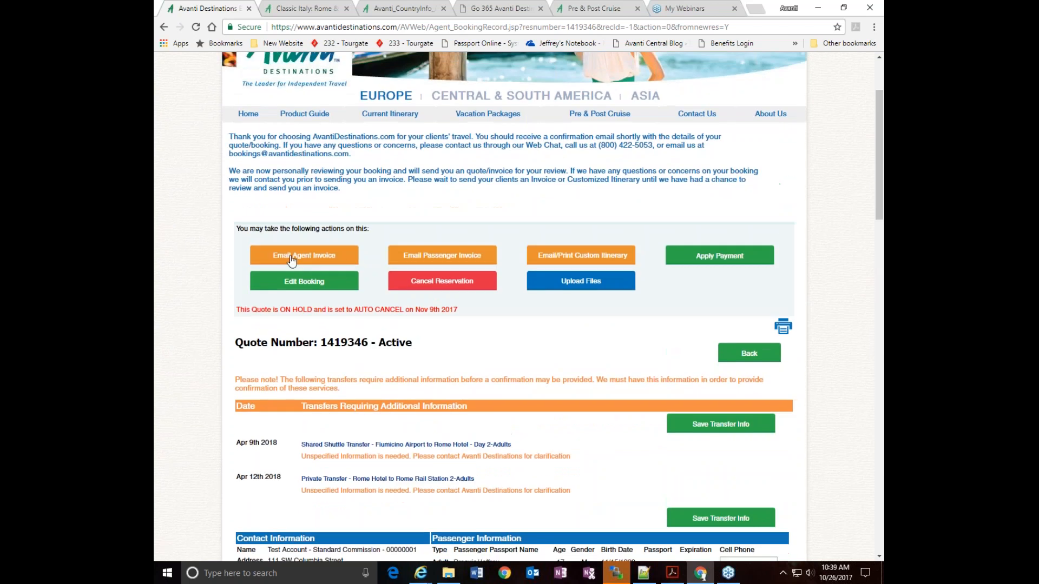
pyautogui.click(291, 261)
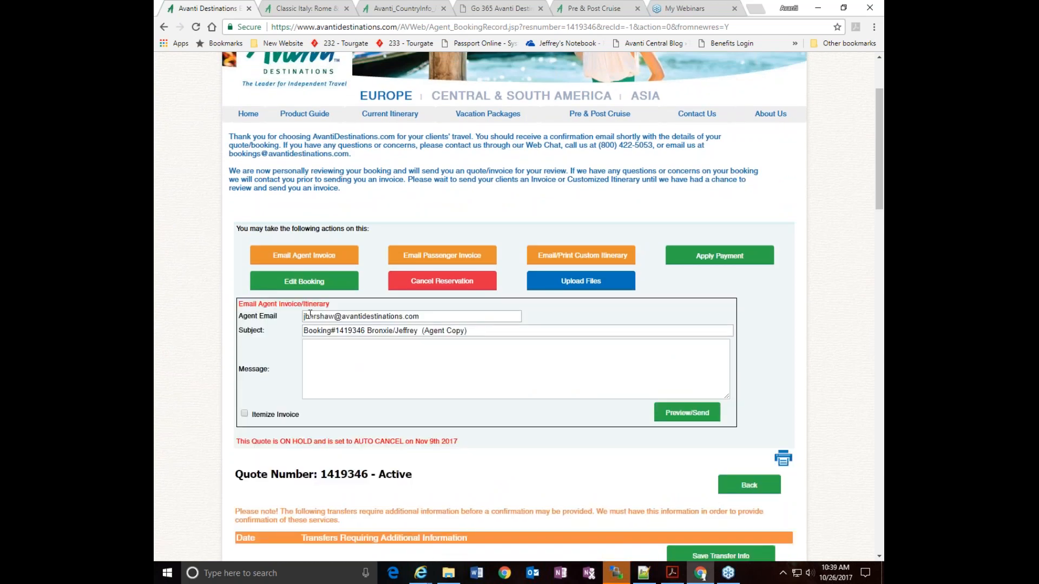
pyautogui.click(245, 414)
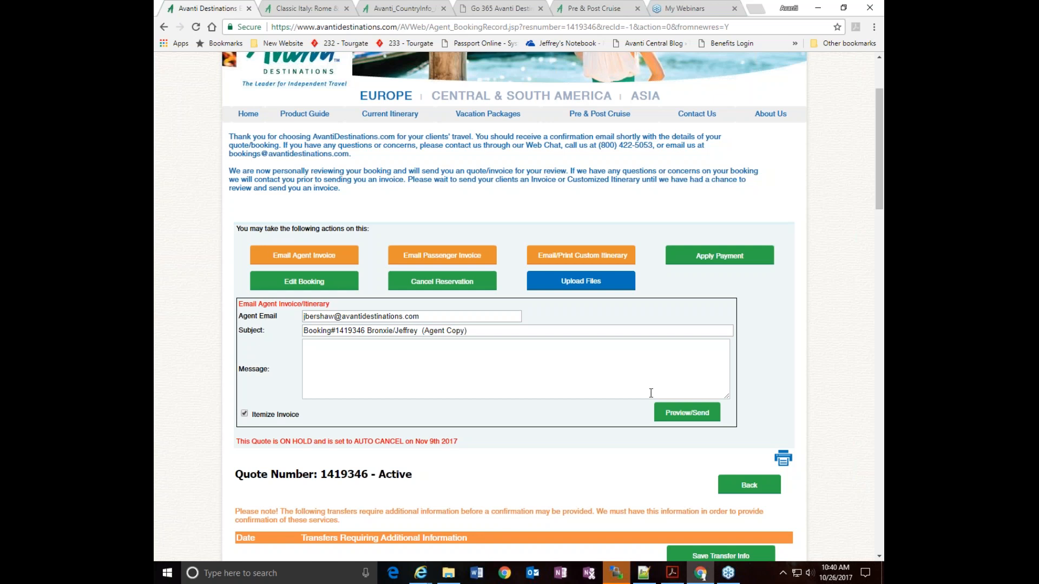
pyautogui.click(686, 413)
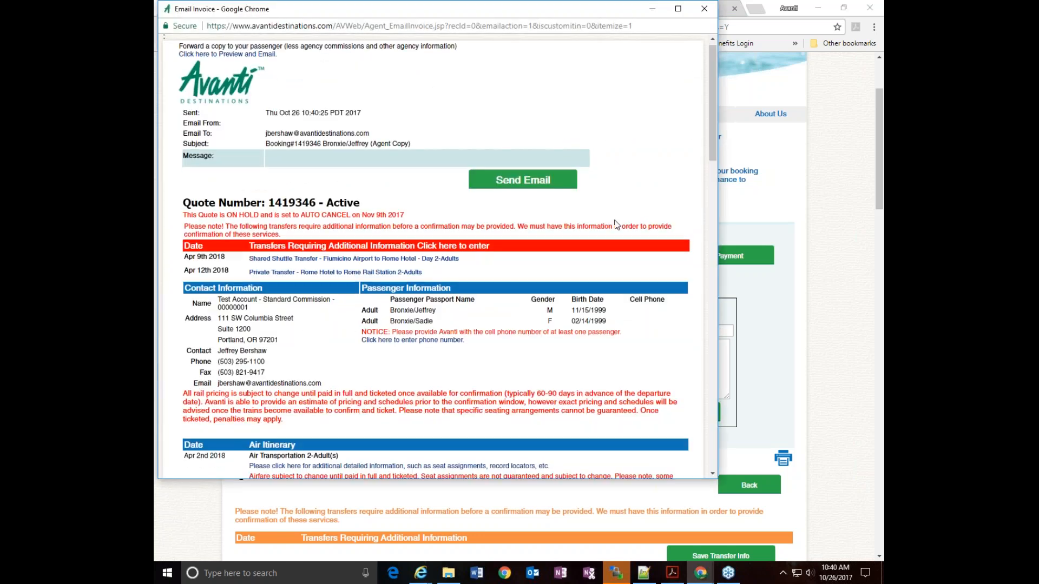
# Review the itemized agent invoice, checking gross, net and commission per service, the totals, payment deadlines and terms
pyautogui.scroll(-9, 616, 224)
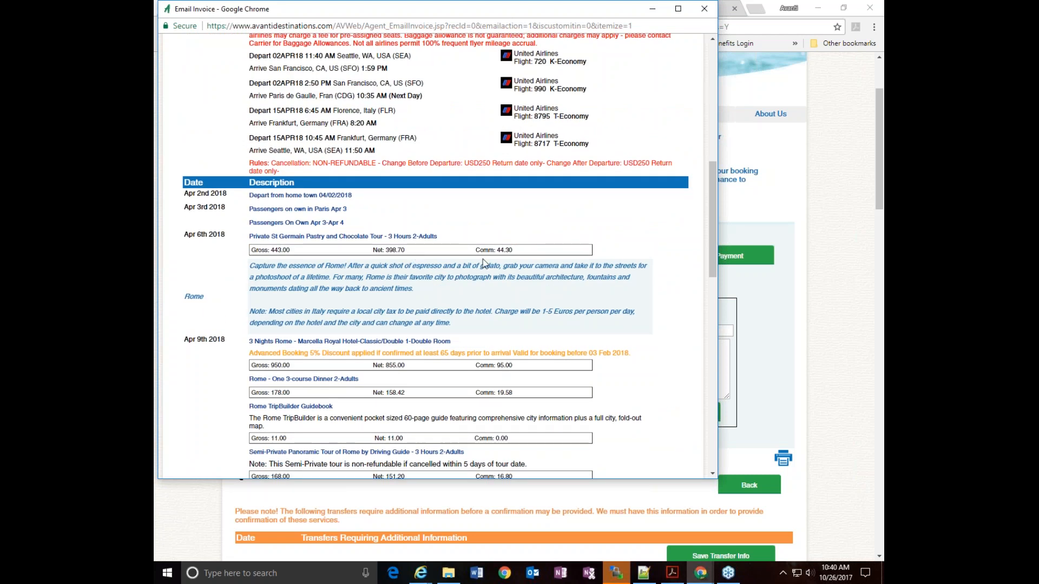
pyautogui.scroll(-3, 599, 273)
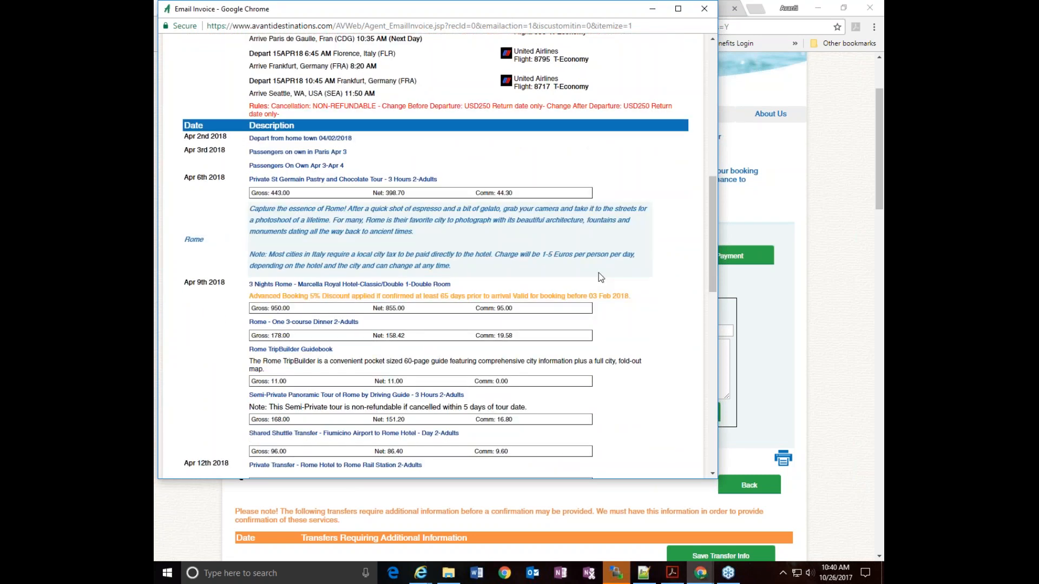
pyautogui.scroll(-2, 598, 278)
pyautogui.scroll(-1, 598, 278)
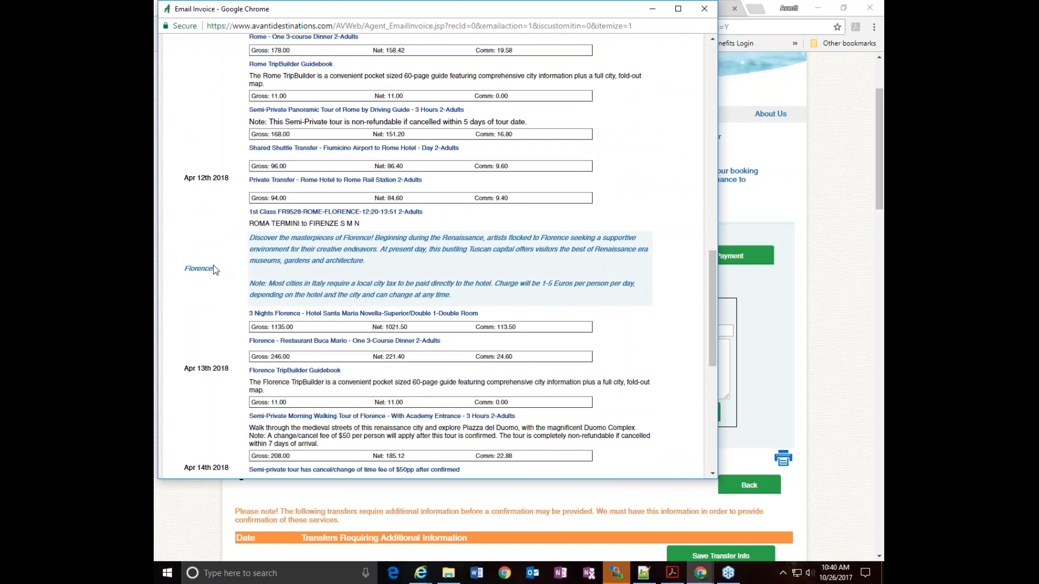
pyautogui.scroll(-4, 529, 282)
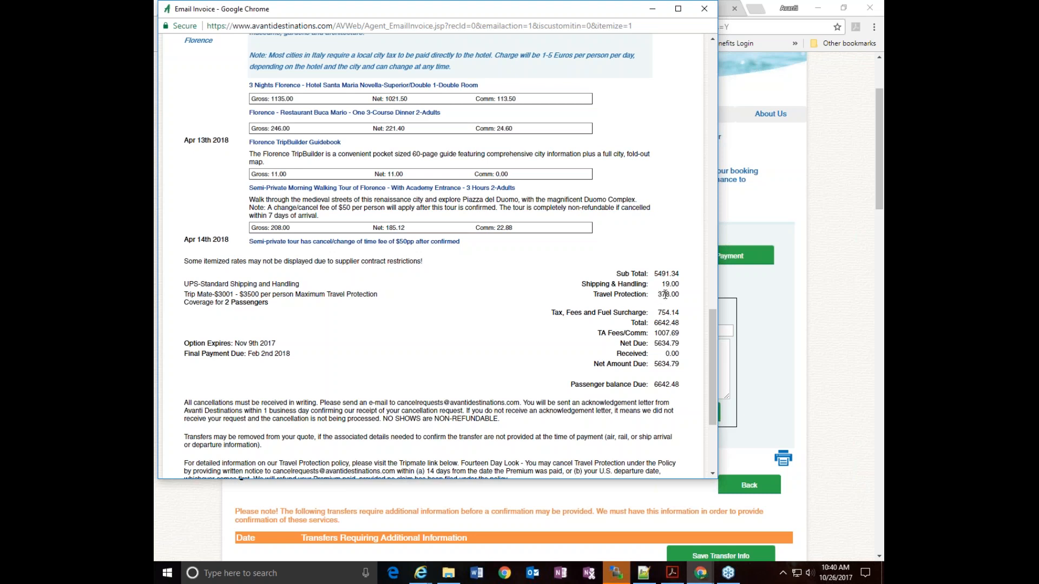
pyautogui.scroll(-1, 664, 295)
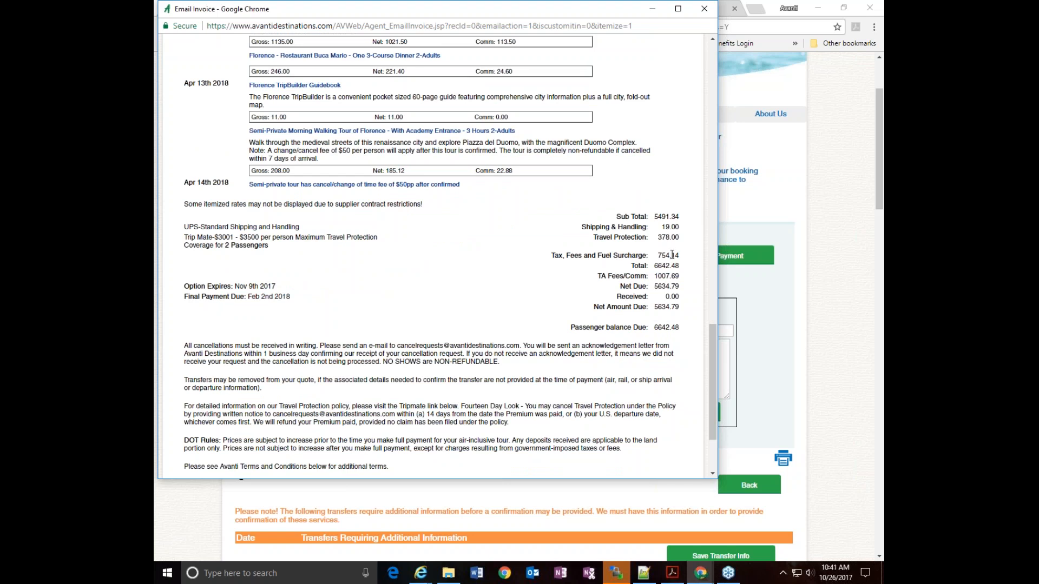
pyautogui.scroll(-1, 672, 255)
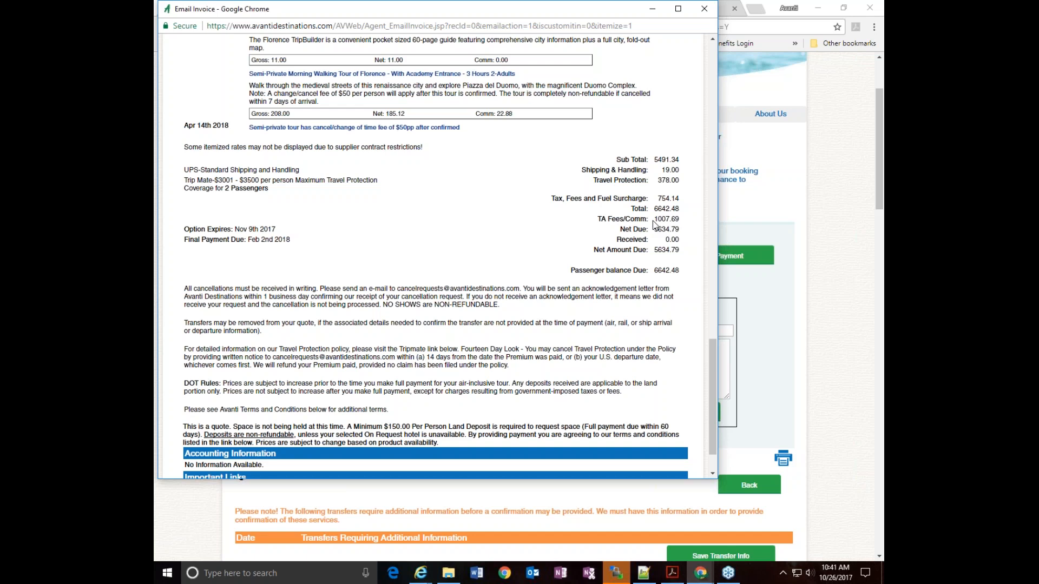
pyautogui.scroll(-1, 507, 290)
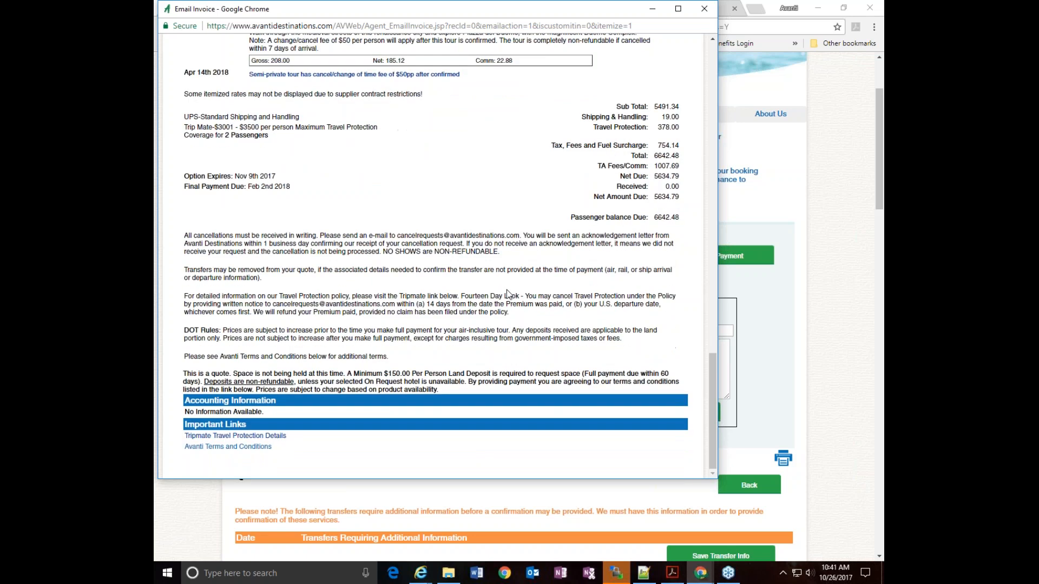
# Send the itemized agent invoice email from the preview and close the preview window
pyautogui.scroll(5, 507, 290)
pyautogui.scroll(10, 508, 290)
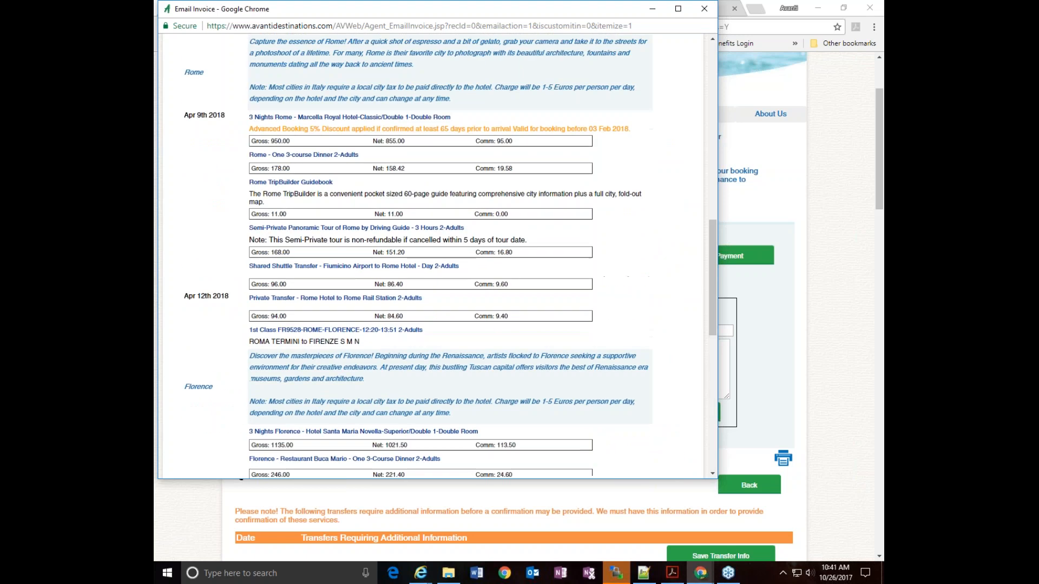
pyautogui.scroll(6, 507, 291)
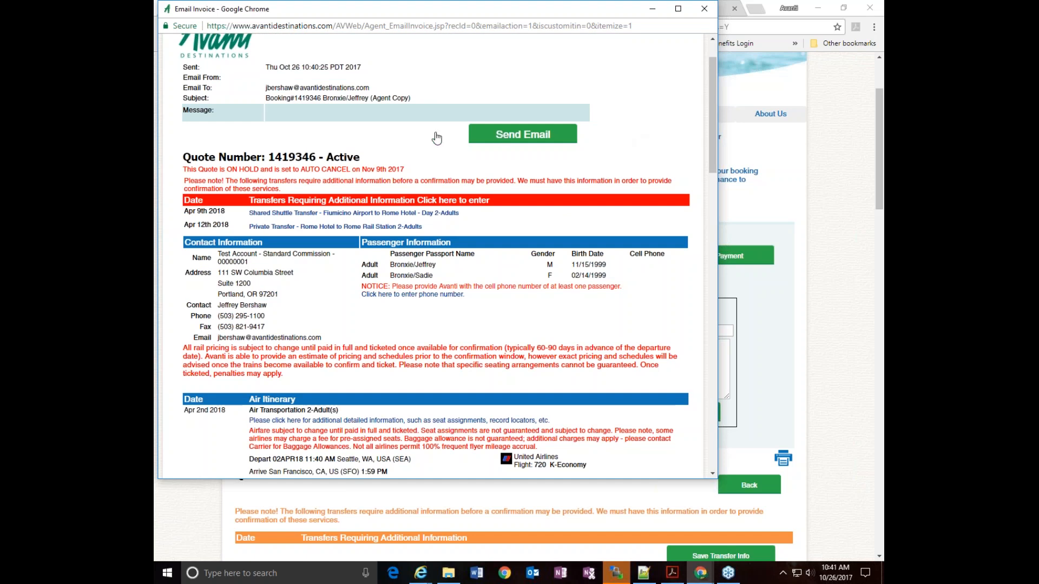
pyautogui.click(520, 137)
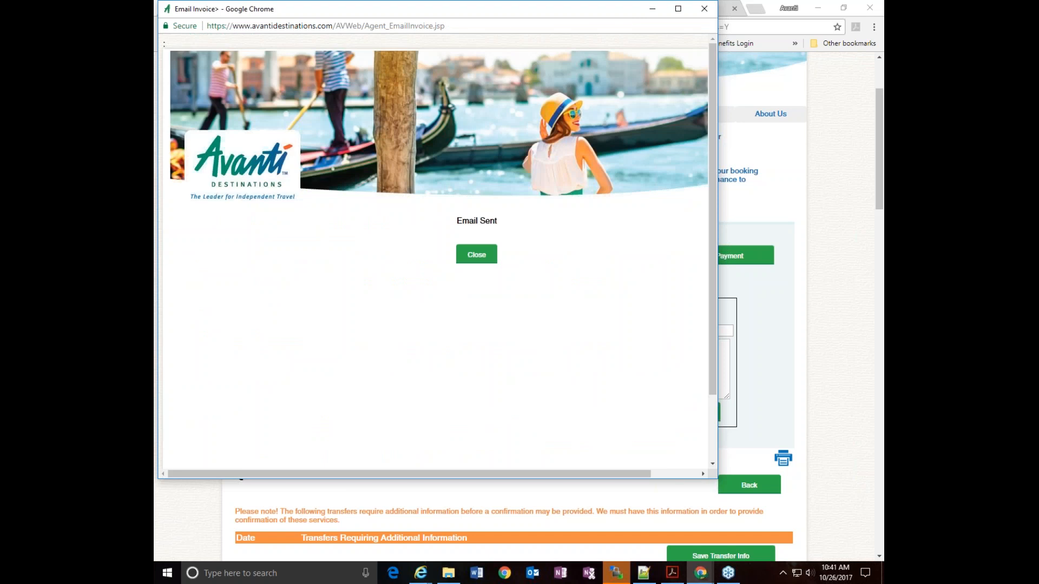
pyautogui.click(473, 260)
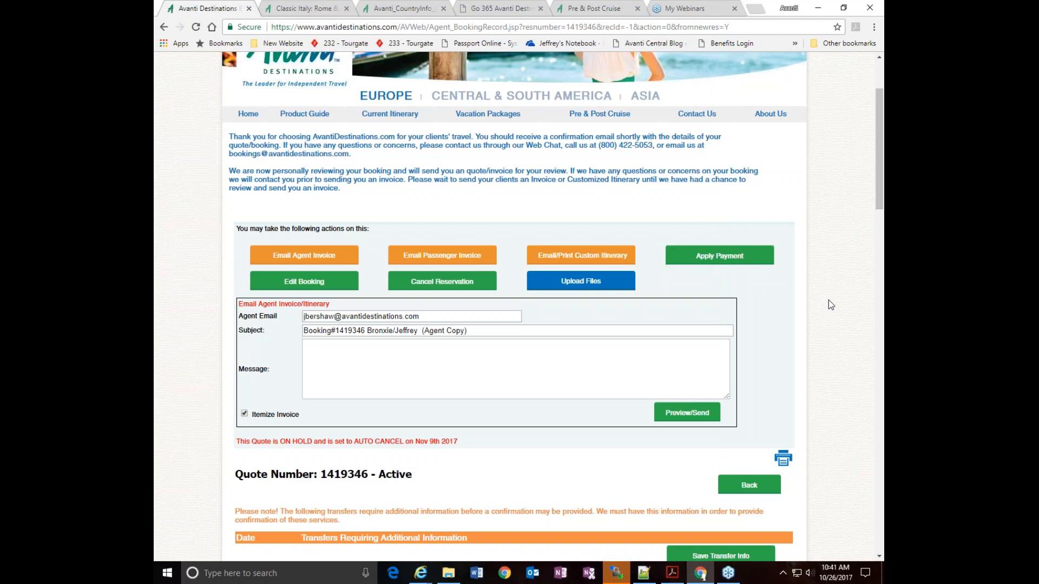
# Switch to Outlook, open the newly received agent copy of the booking email, and read through to its air itinerary
pyautogui.click(533, 573)
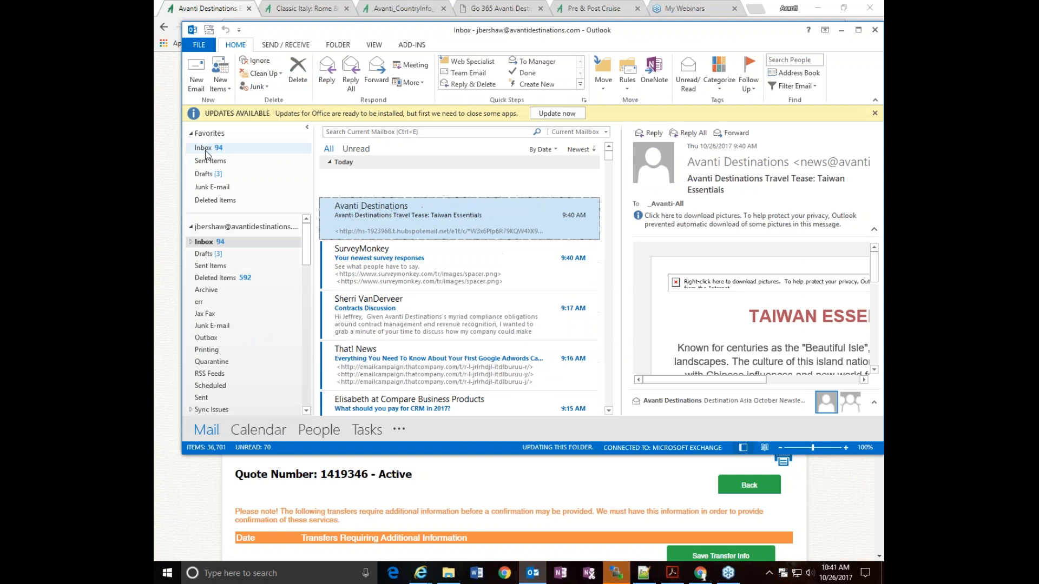
pyautogui.click(399, 207)
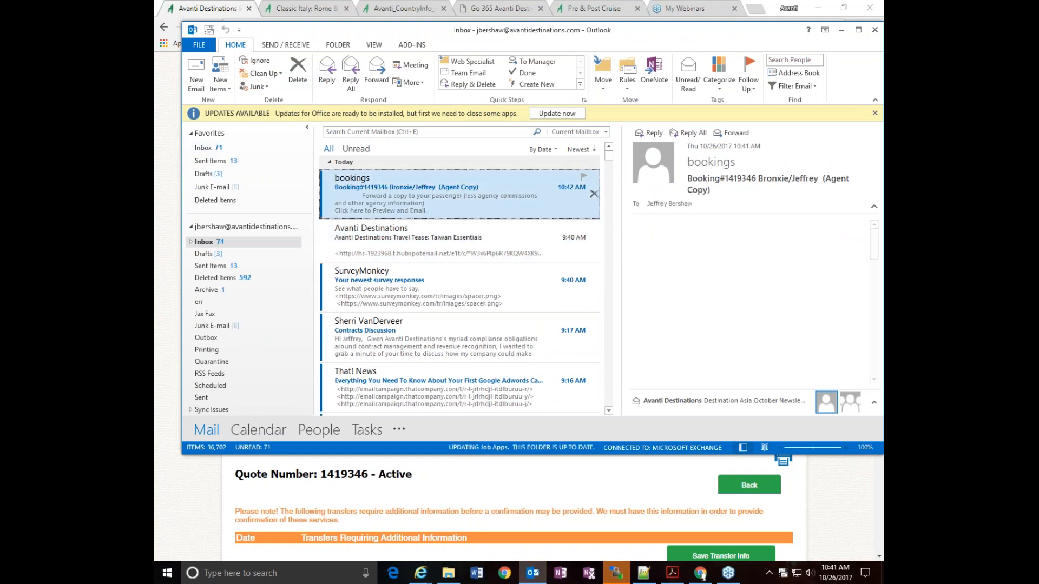
pyautogui.doubleClick(398, 207)
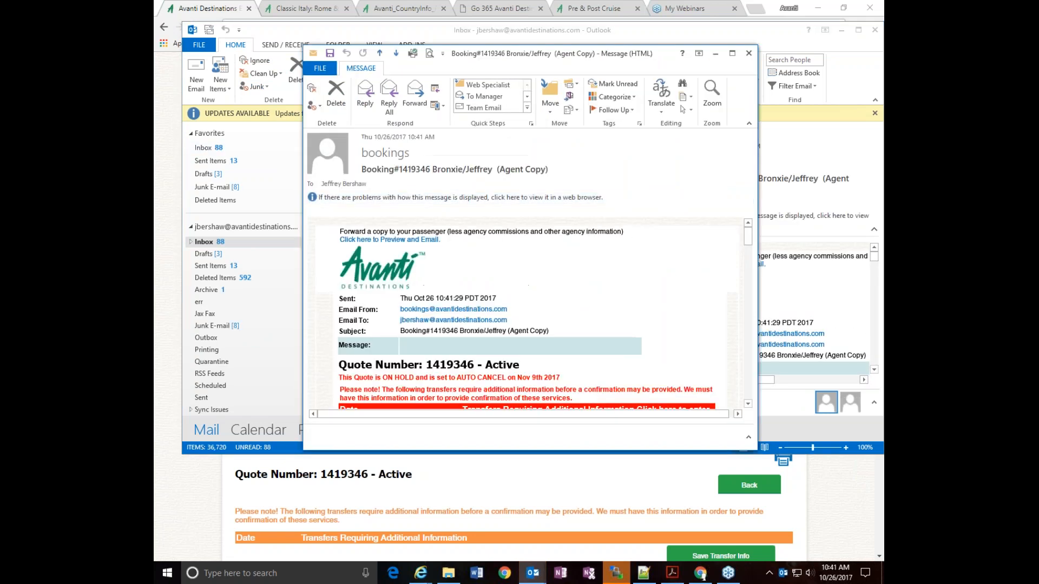
pyautogui.scroll(-3, 651, 267)
pyautogui.scroll(-2, 651, 267)
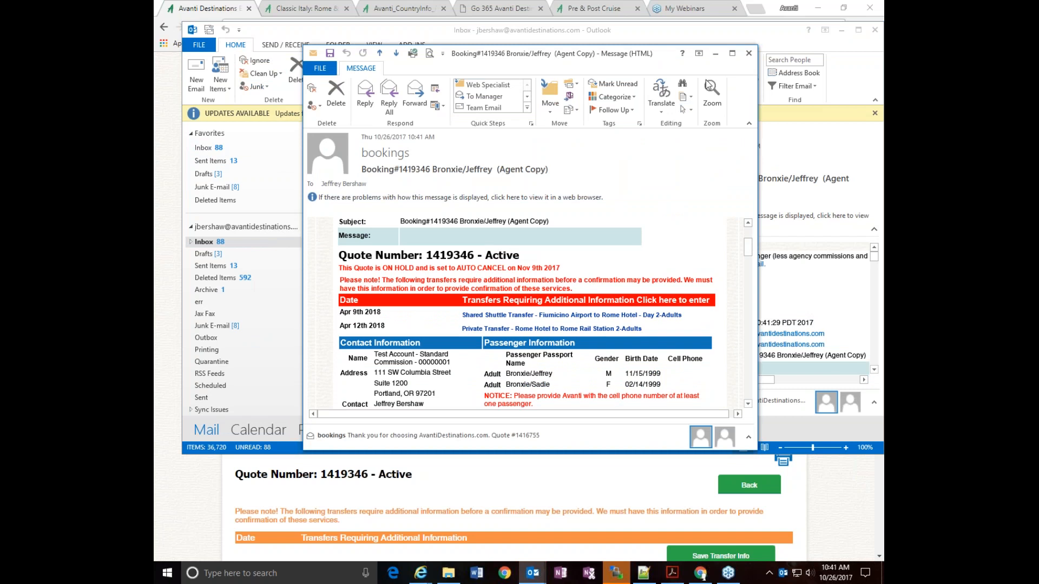
pyautogui.scroll(-6, 659, 238)
pyautogui.scroll(-1, 659, 239)
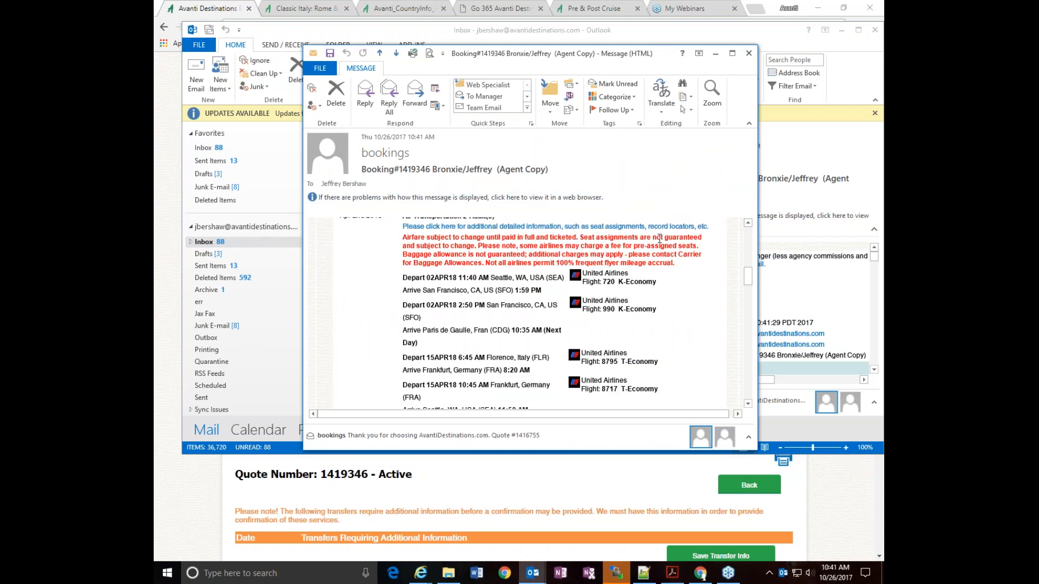
# Finish reading the booking email, return to the Avanti booking page in Chrome, and open the passenger invoice email preview
pyautogui.scroll(-10, 660, 239)
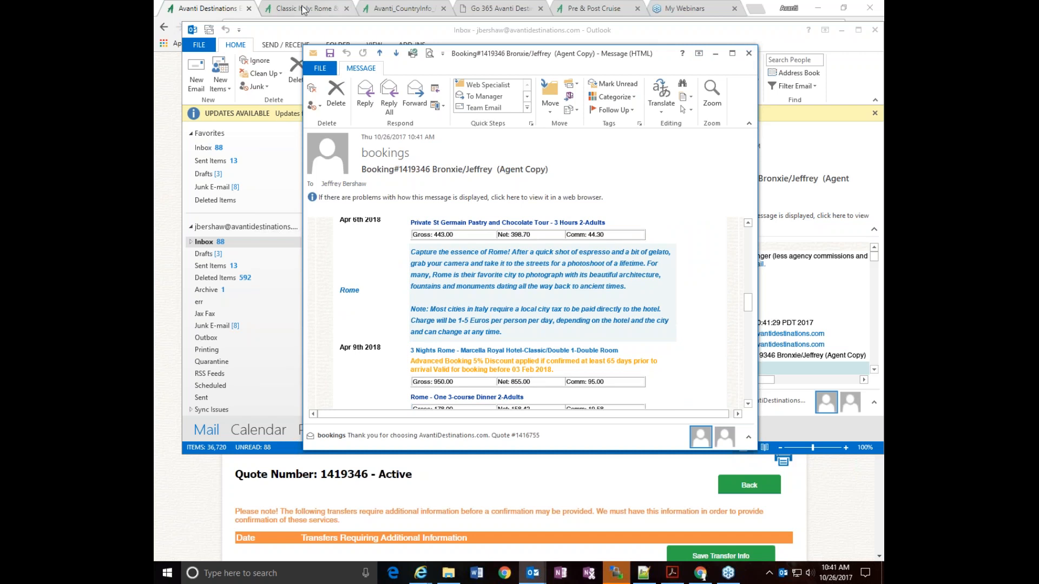
pyautogui.click(192, 8)
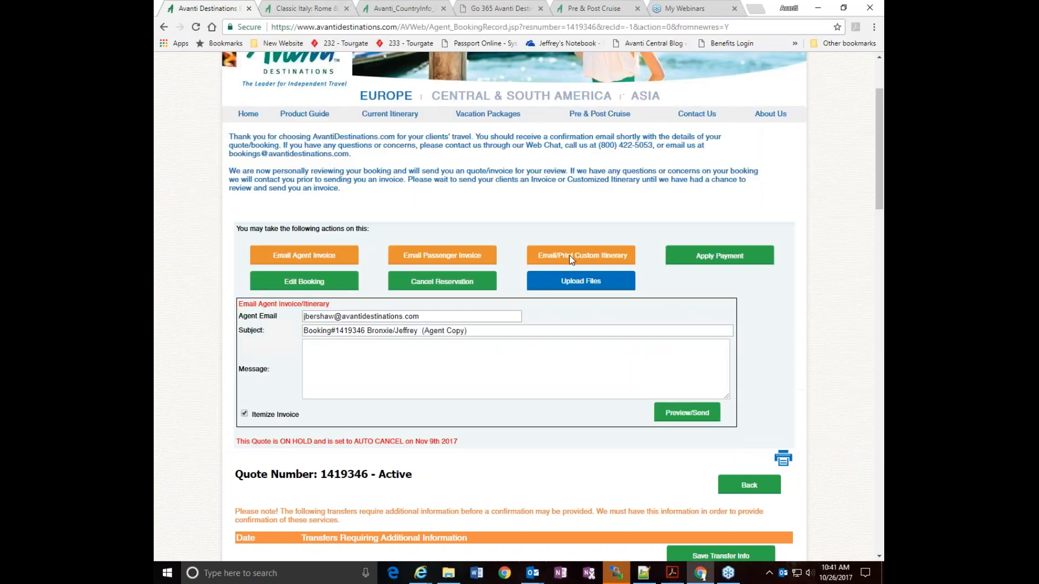
pyautogui.click(425, 259)
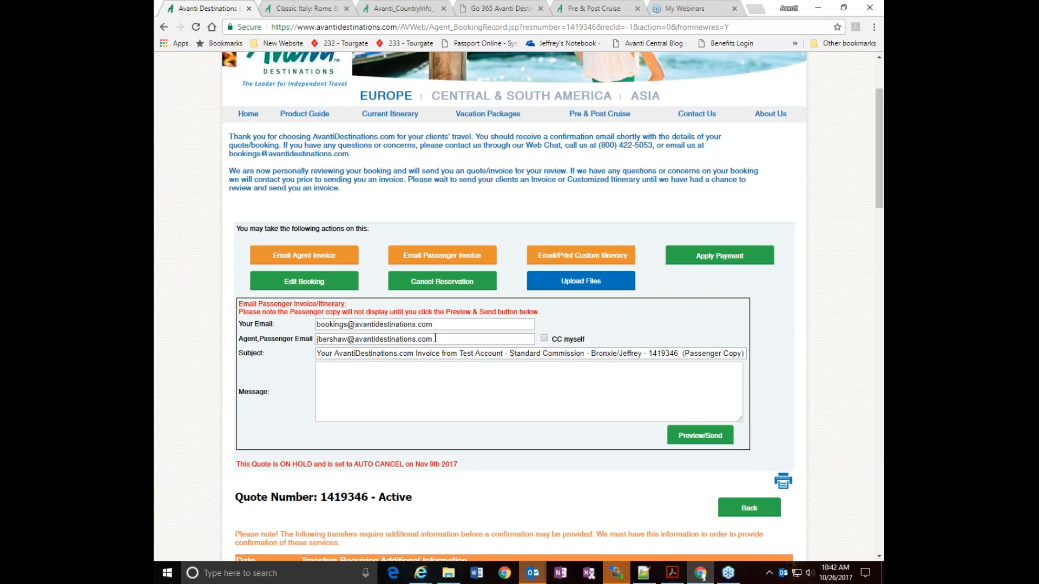
pyautogui.moveTo(432, 339); pyautogui.dragTo(306, 342)
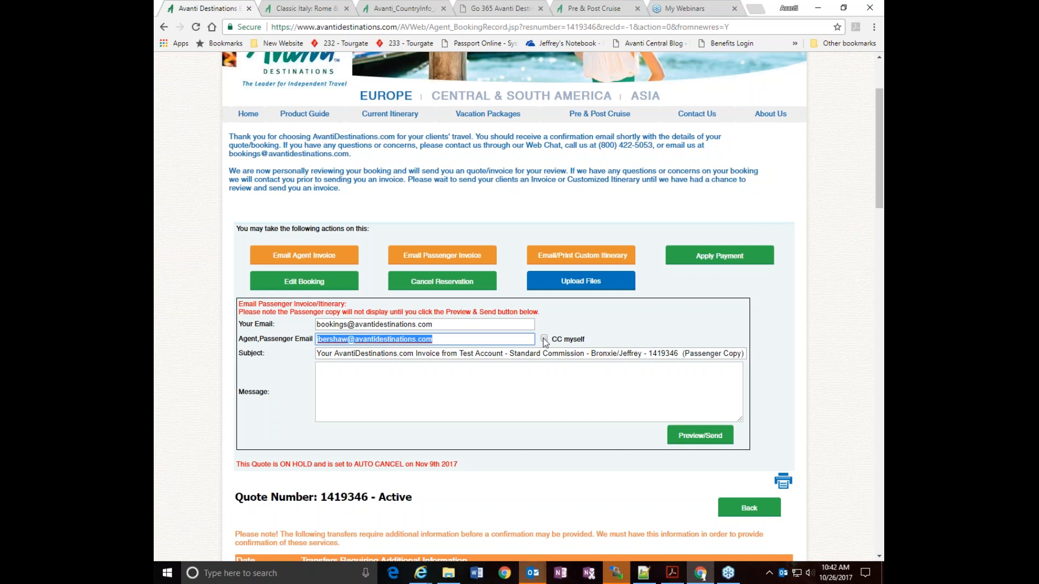
pyautogui.click(686, 436)
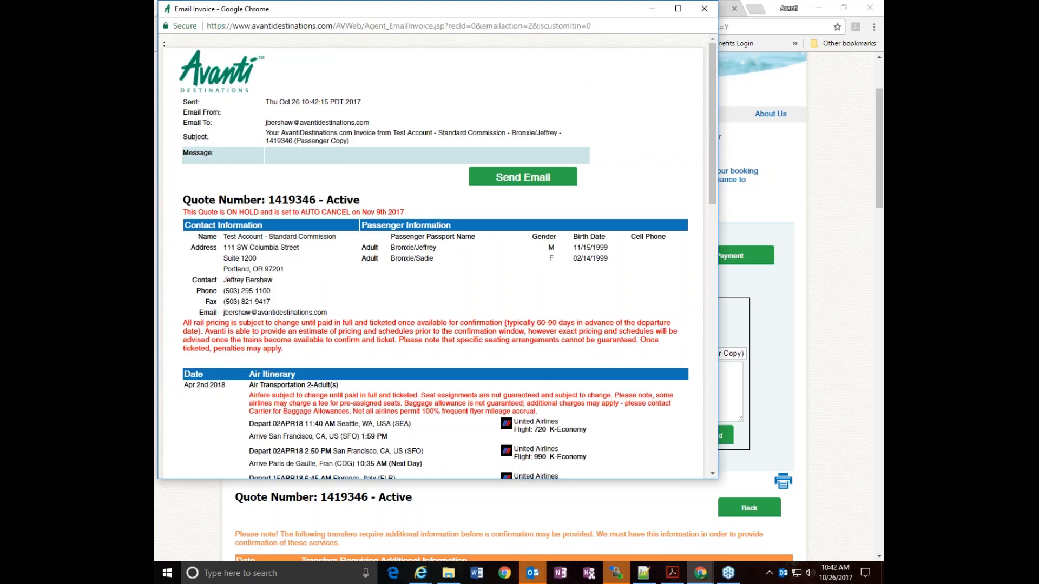
# Review the passenger invoice's services, totals, payment dates and terms, and close the preview without sending it
pyautogui.scroll(-5, 491, 277)
pyautogui.scroll(-6, 491, 276)
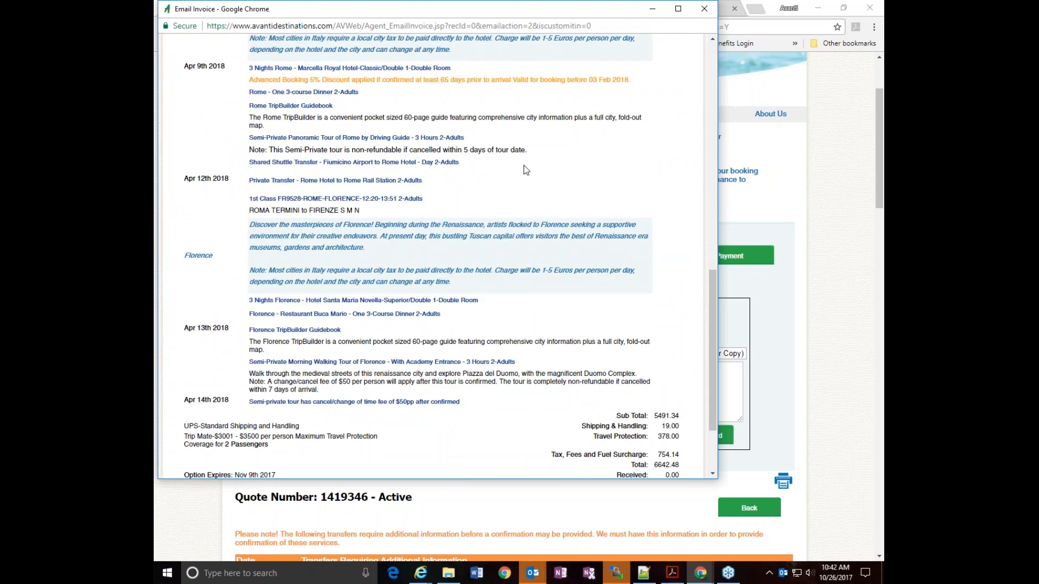
pyautogui.scroll(-2, 535, 331)
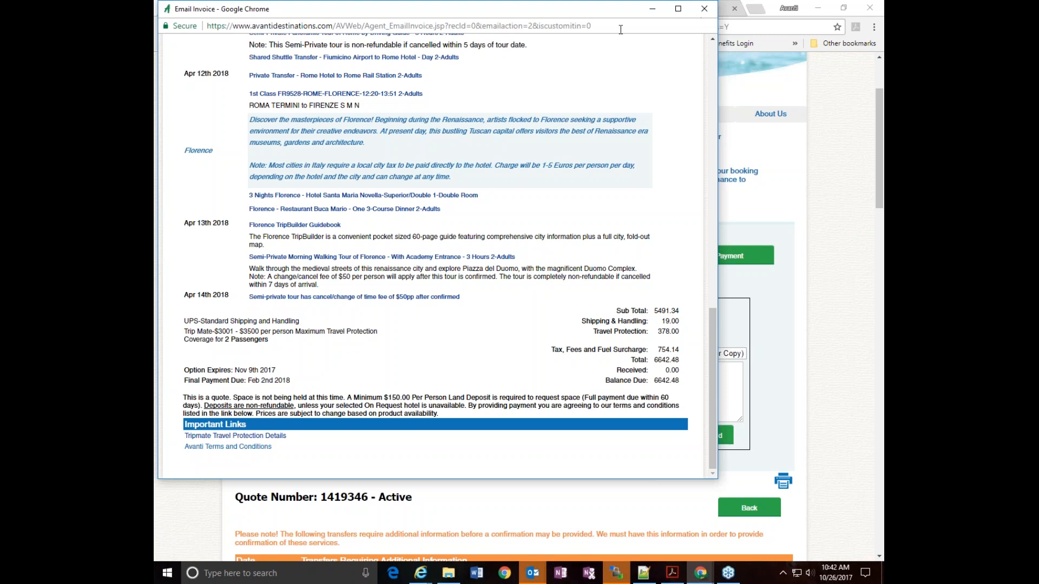
pyautogui.click(703, 10)
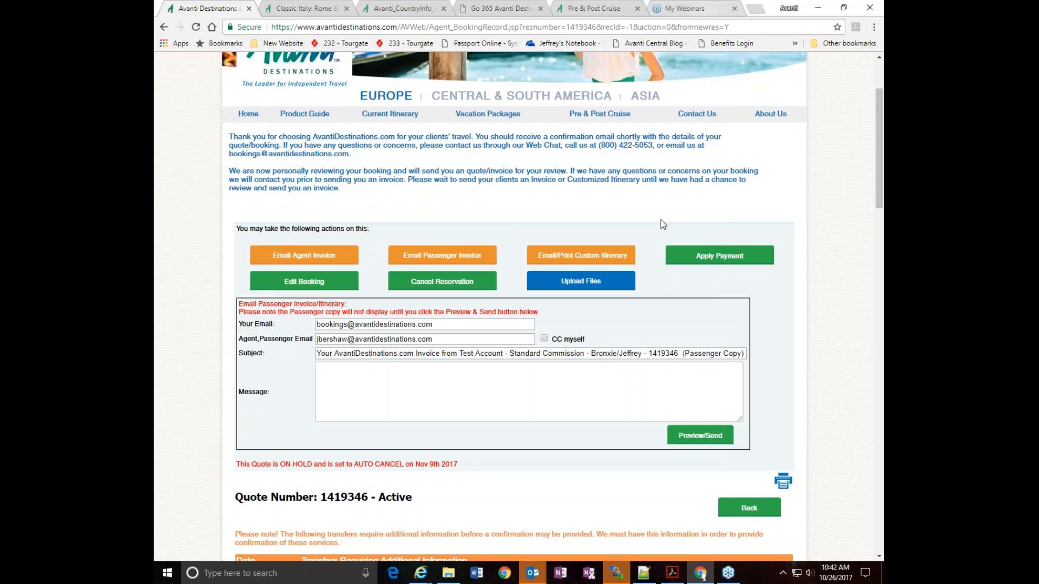
# Preview the custom itinerary email, review its flights, service descriptions and supplier contacts, and close the preview
pyautogui.click(568, 264)
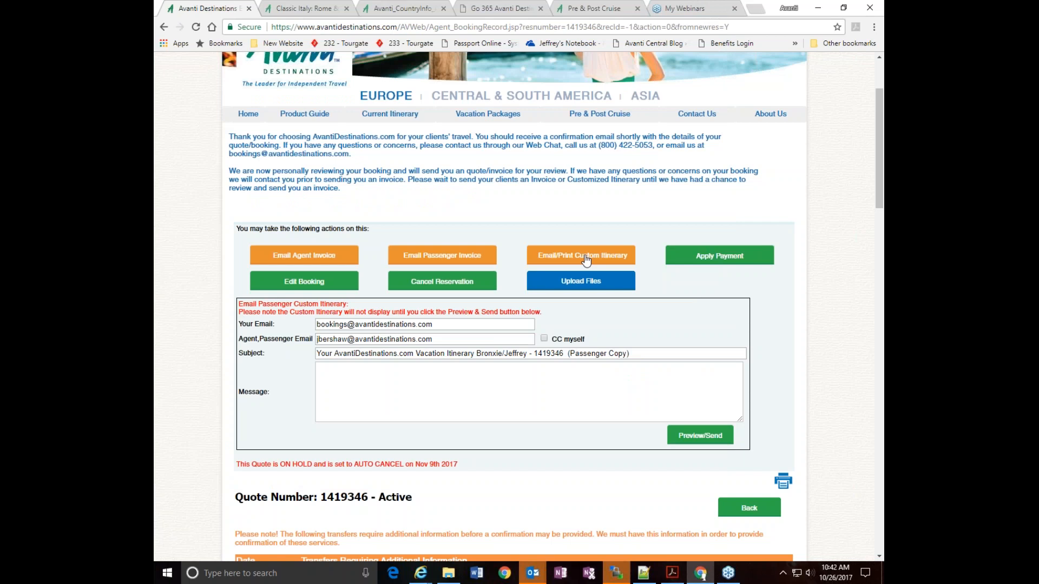
pyautogui.click(689, 438)
pyautogui.scroll(-10, 577, 333)
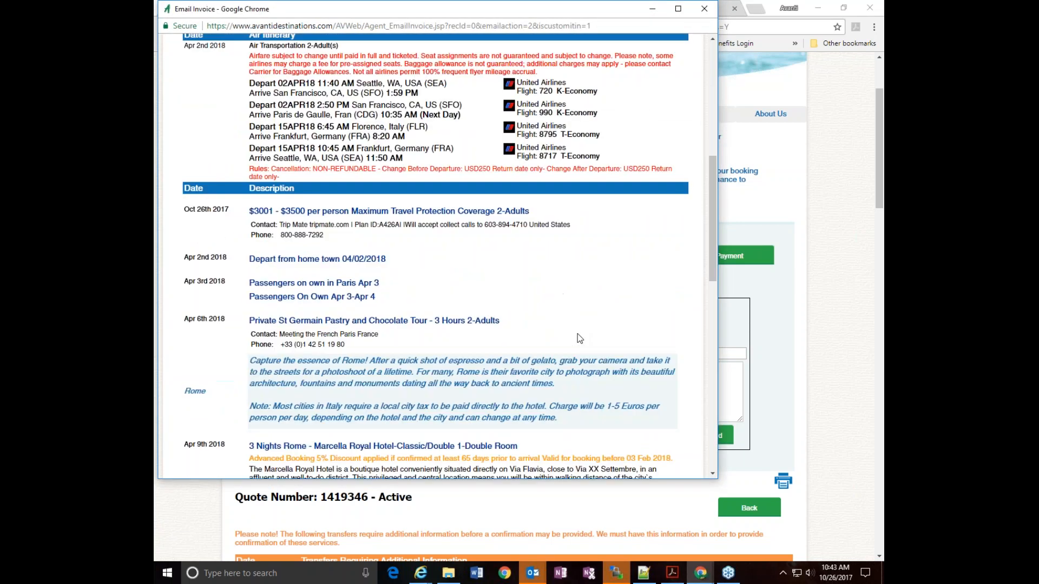
pyautogui.scroll(-15, 577, 333)
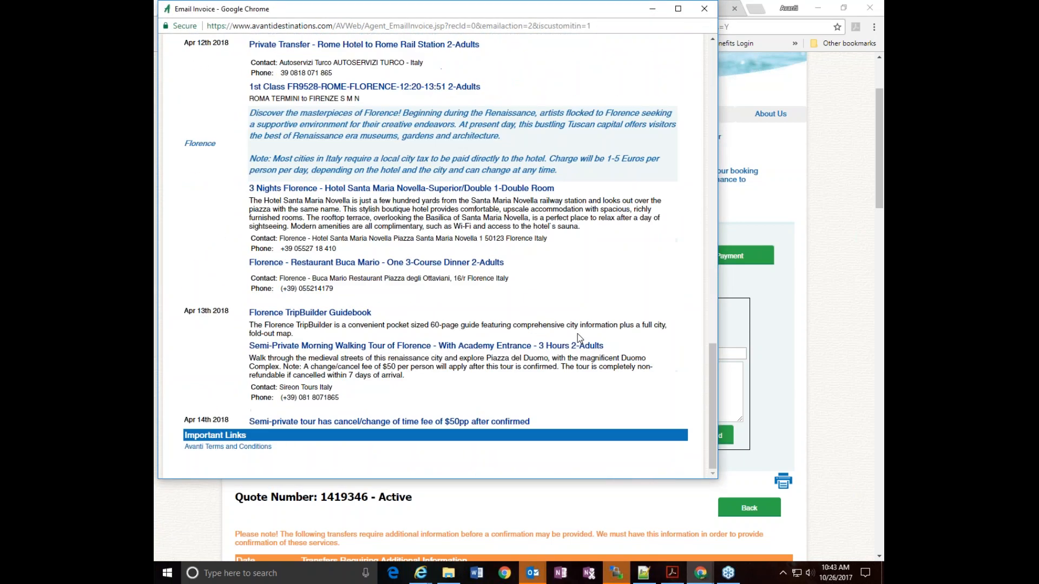
pyautogui.scroll(5, 576, 333)
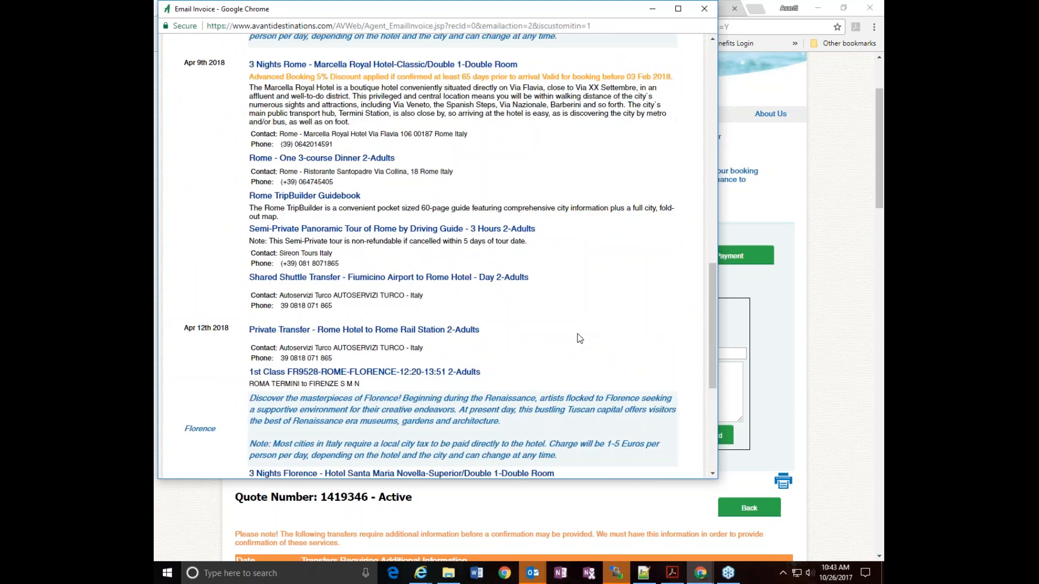
pyautogui.scroll(7, 576, 333)
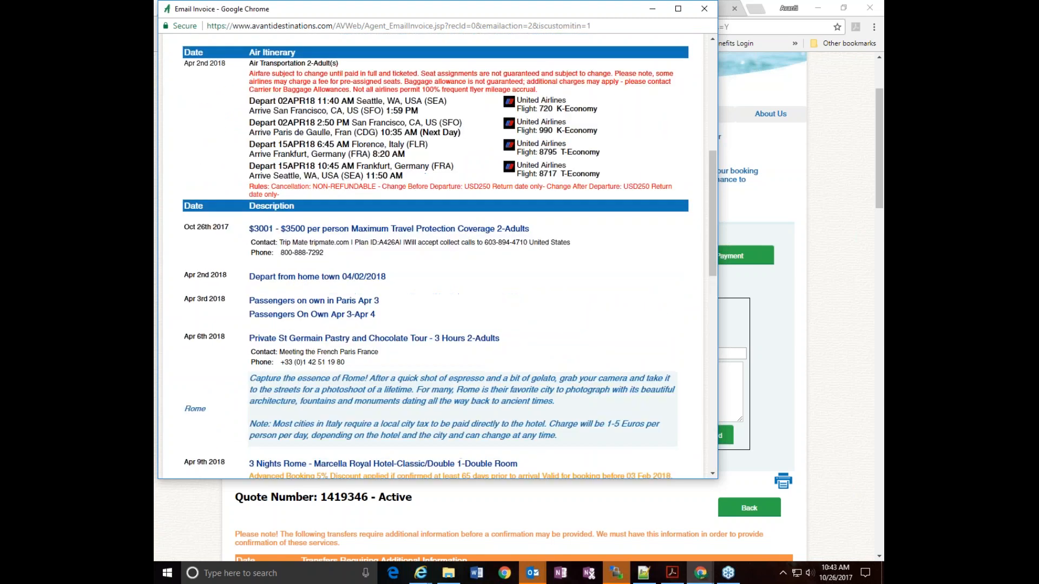
pyautogui.click(702, 15)
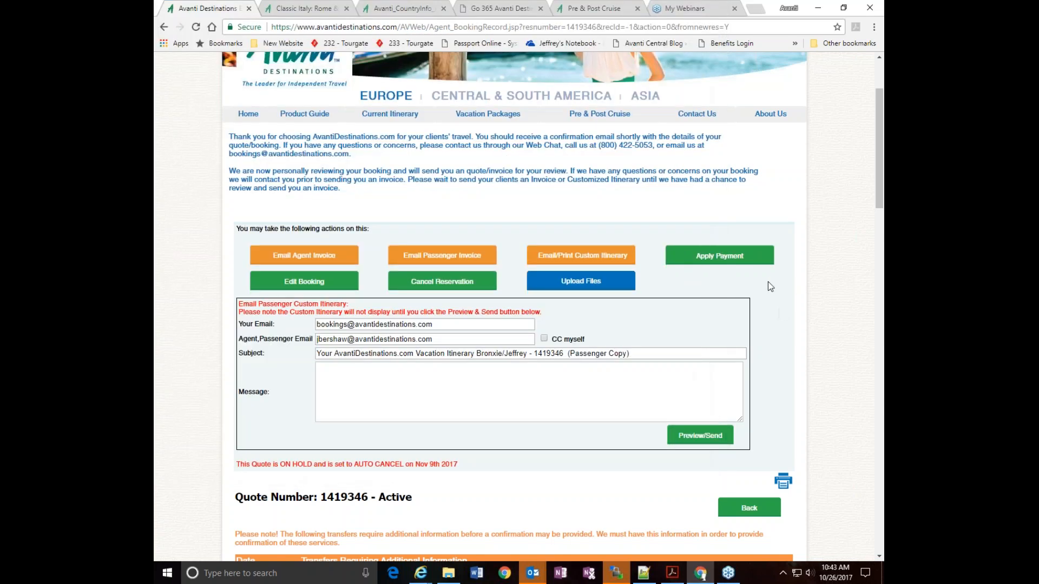
# Open the booking for editing and review its options for adding, declining and removing services
pyautogui.click(292, 282)
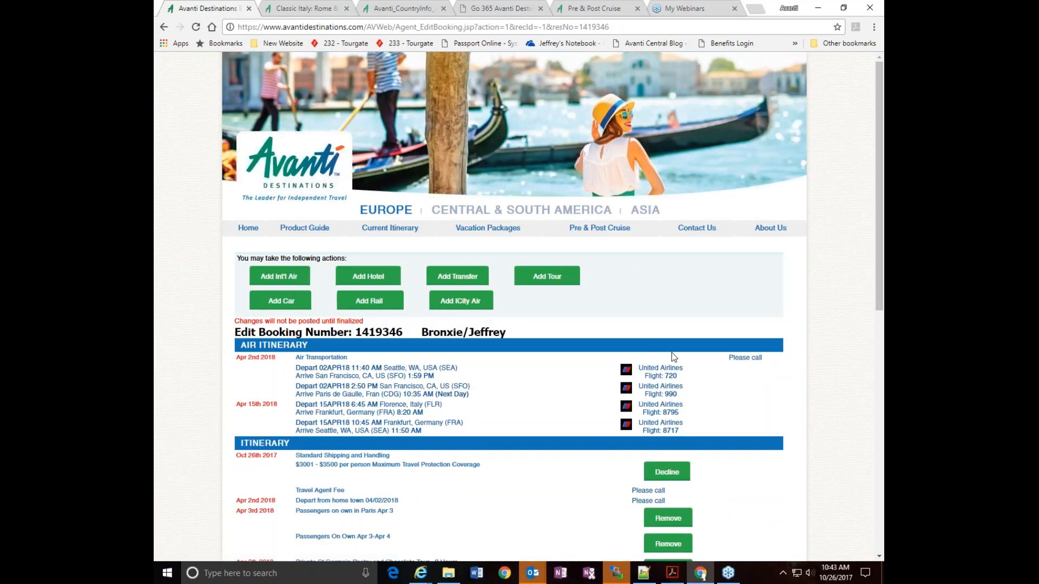
pyautogui.scroll(-1, 776, 380)
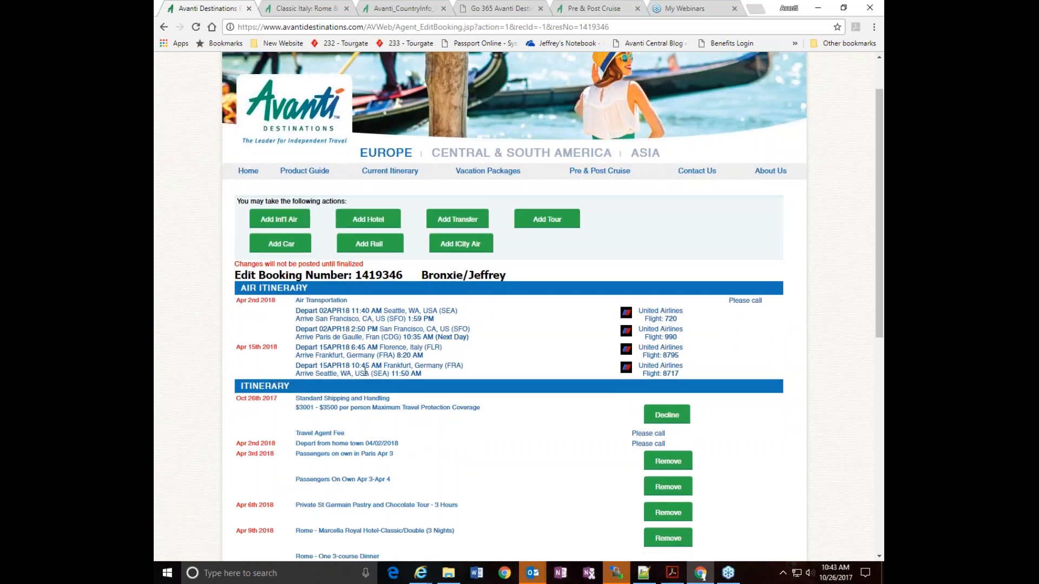
pyautogui.scroll(-2, 480, 346)
pyautogui.scroll(-1, 480, 346)
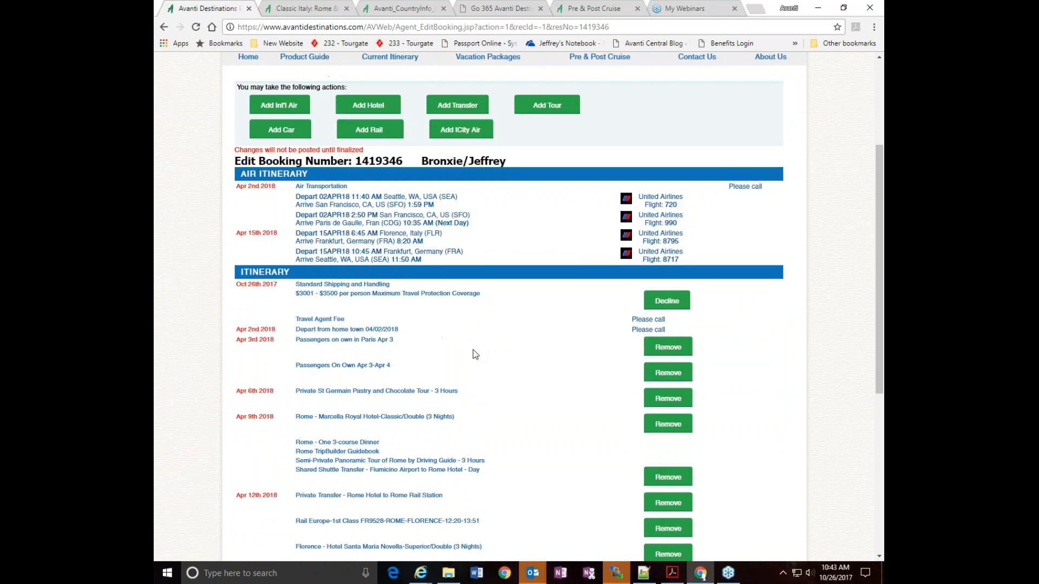
pyautogui.scroll(-2, 735, 392)
pyautogui.scroll(-2, 706, 341)
pyautogui.scroll(3, 709, 333)
pyautogui.scroll(4, 709, 333)
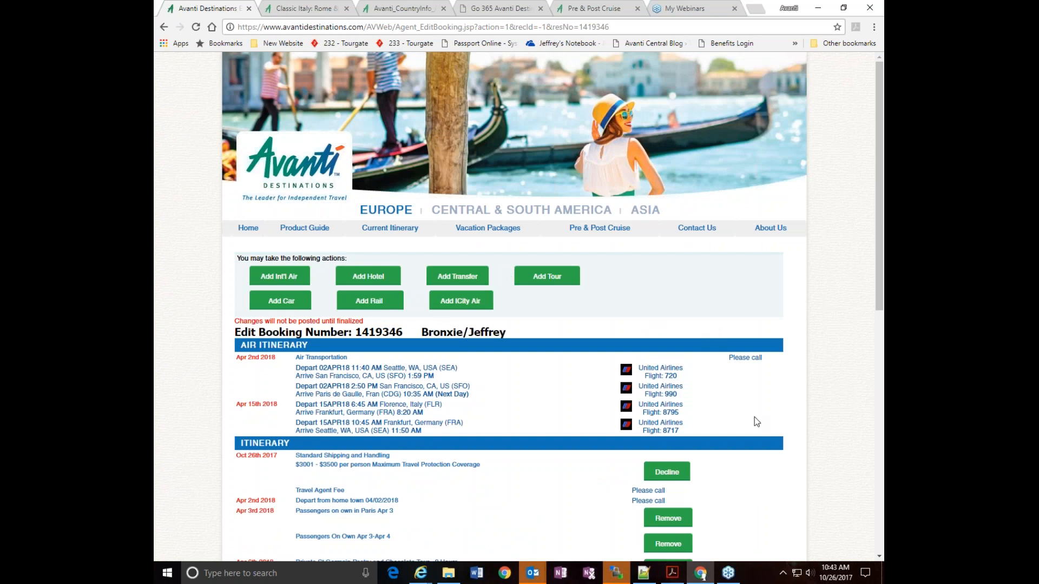
pyautogui.scroll(-5, 816, 420)
pyautogui.scroll(4, 815, 420)
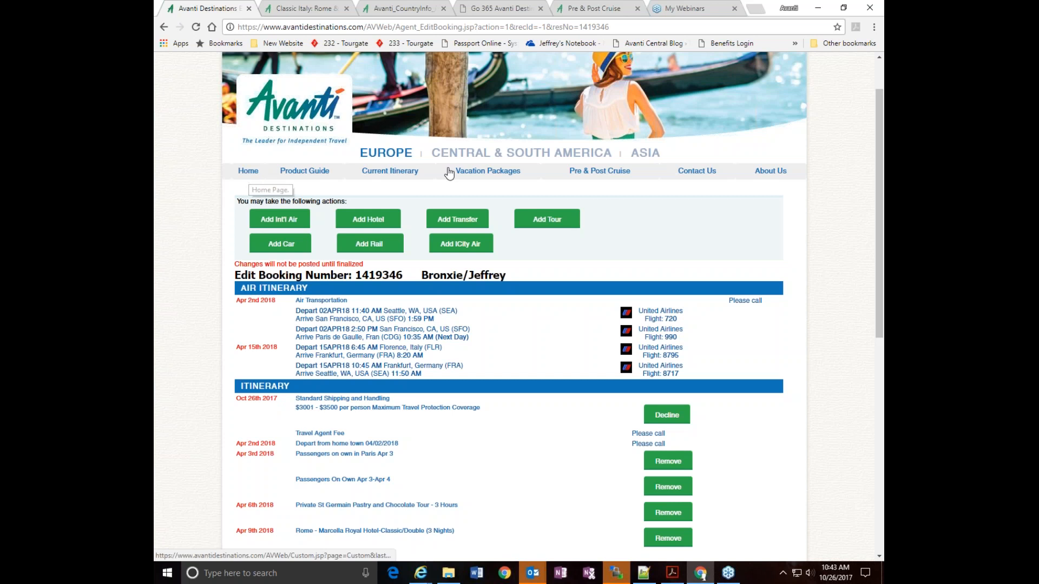
# Open the current itinerary and review its cities, services, flights, travel protection and total price
pyautogui.click(394, 172)
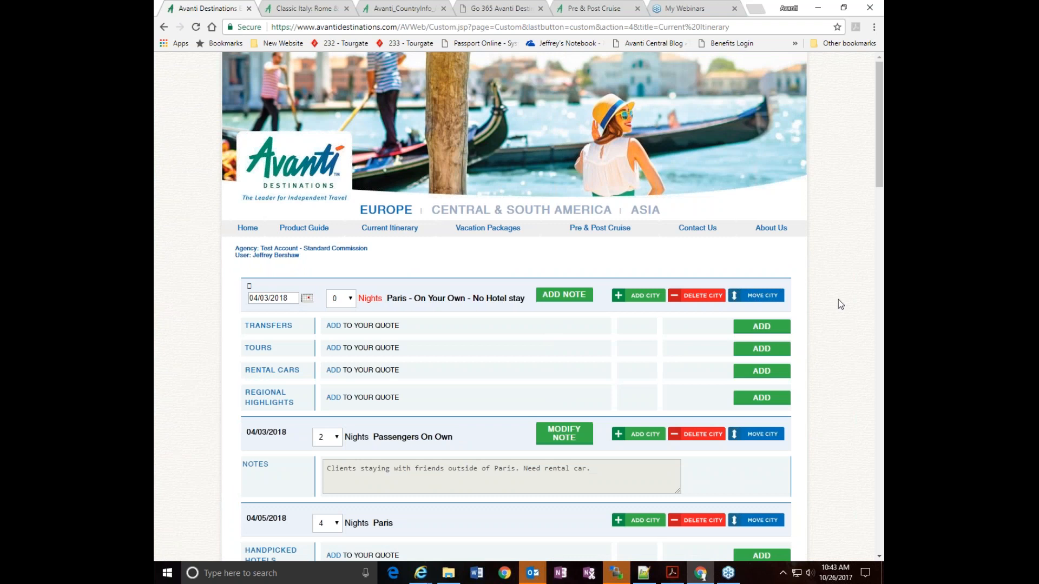
pyautogui.scroll(-12, 837, 301)
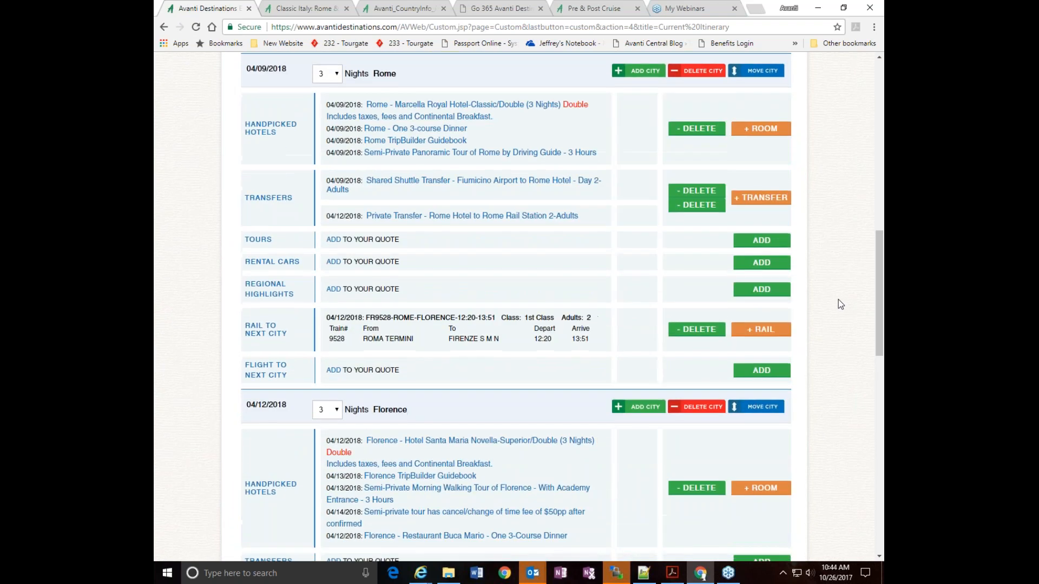
pyautogui.scroll(-6, 840, 304)
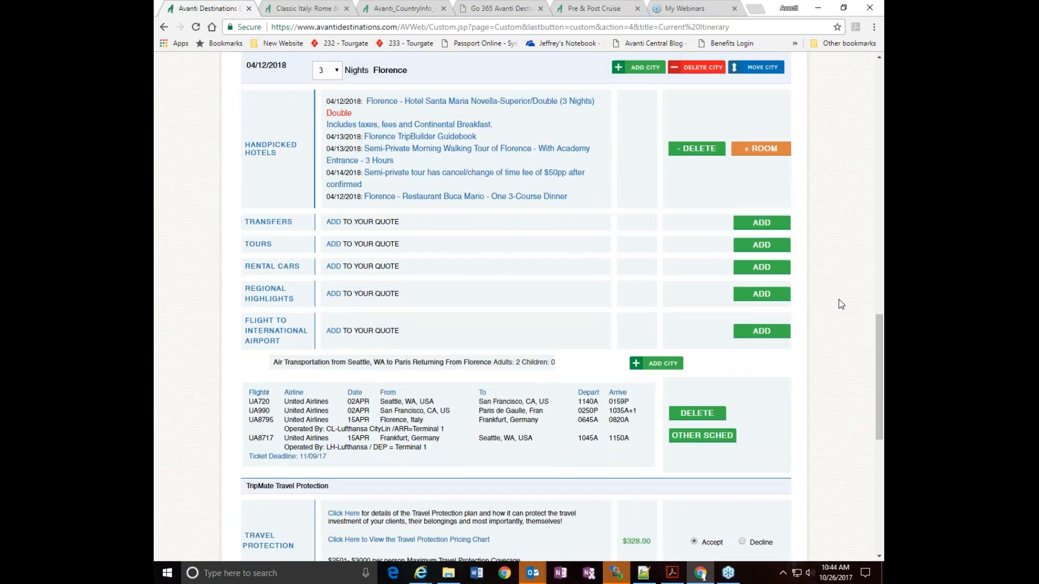
pyautogui.scroll(-8, 841, 304)
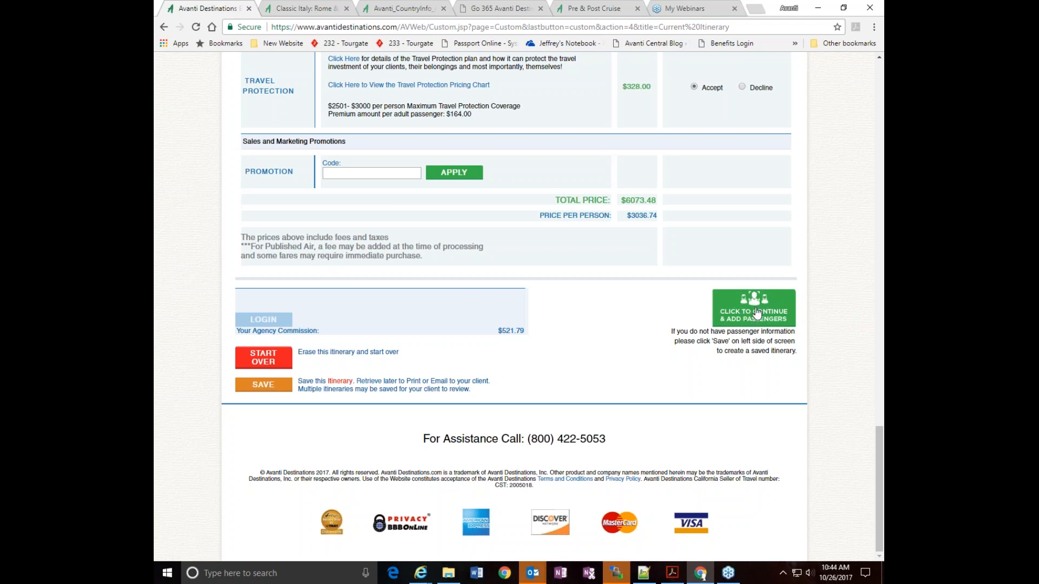
# Save the current itinerary under the agent's first name followed by "Paris Italy Test"
pyautogui.click(264, 385)
pyautogui.click(264, 407)
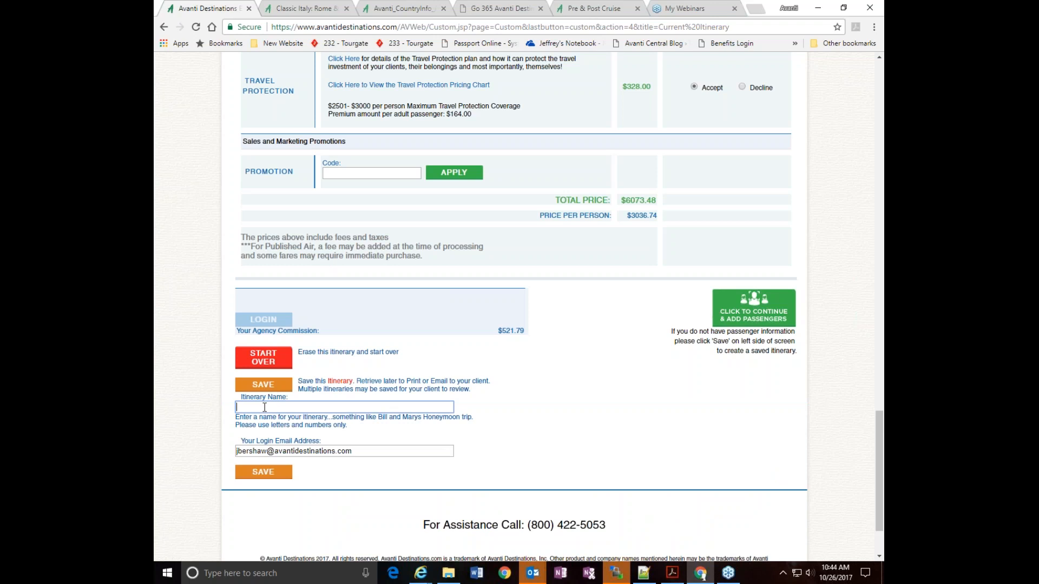
pyautogui.write("Jeff's IParis Italy Test")
pyautogui.click(250, 409)
pyautogui.press('BackSpace')
pyautogui.click(268, 384)
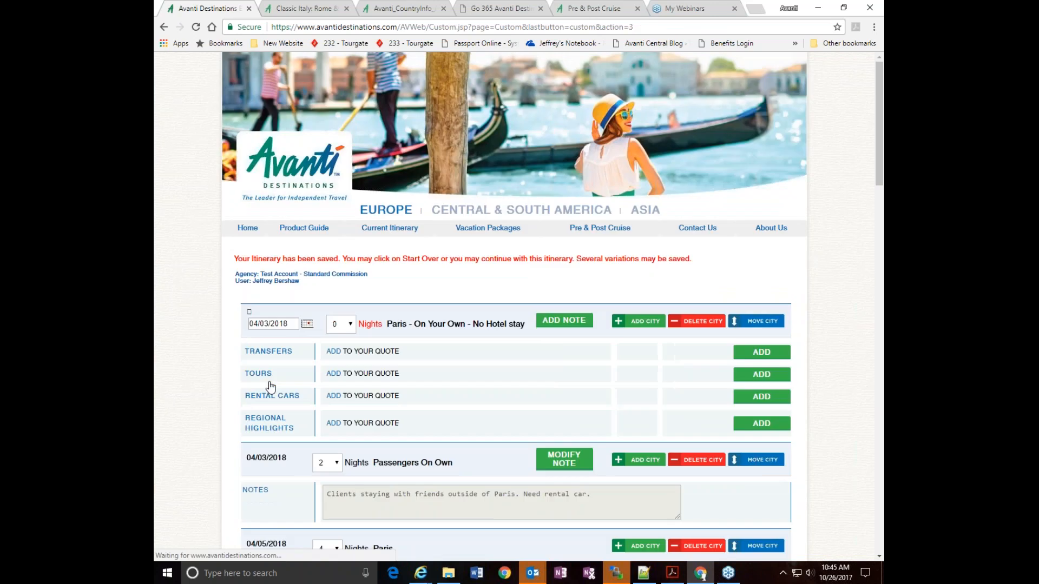
# Open the newly saved Paris Italy Test itinerary from the saved itineraries list and review its services, flights and package price
pyautogui.scroll(-15, 410, 268)
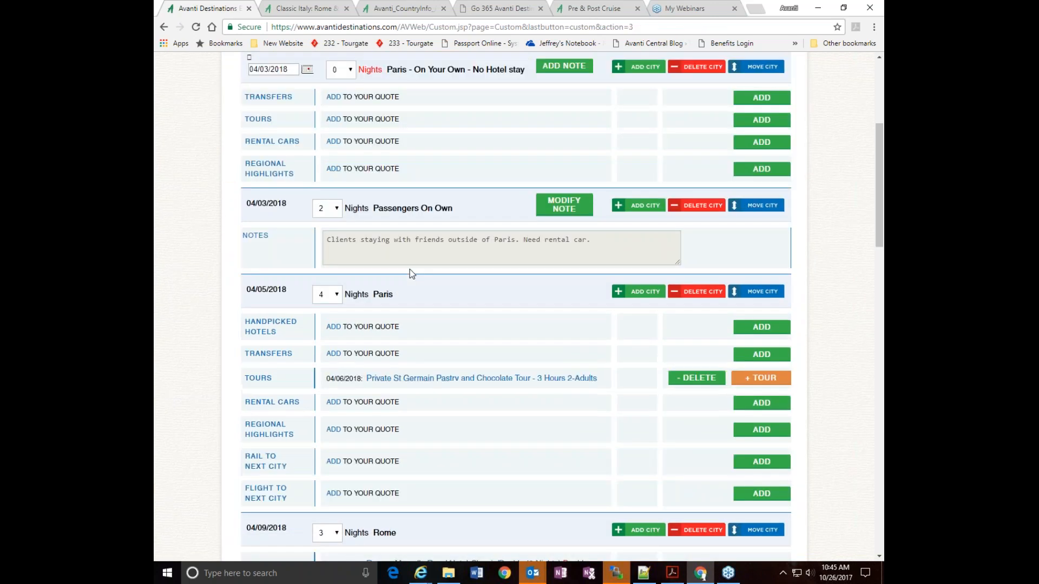
pyautogui.scroll(-12, 515, 307)
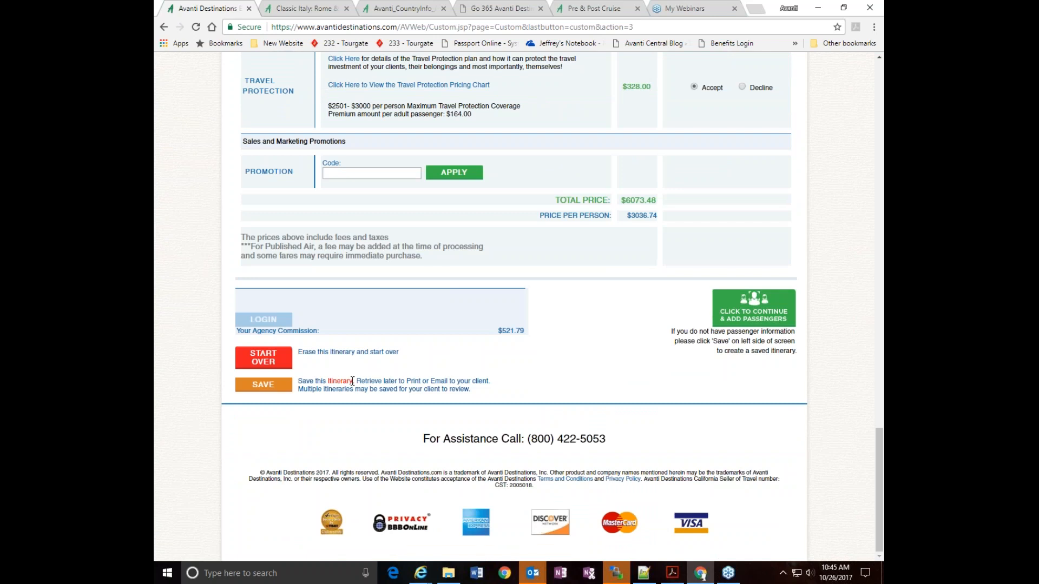
pyautogui.click(369, 382)
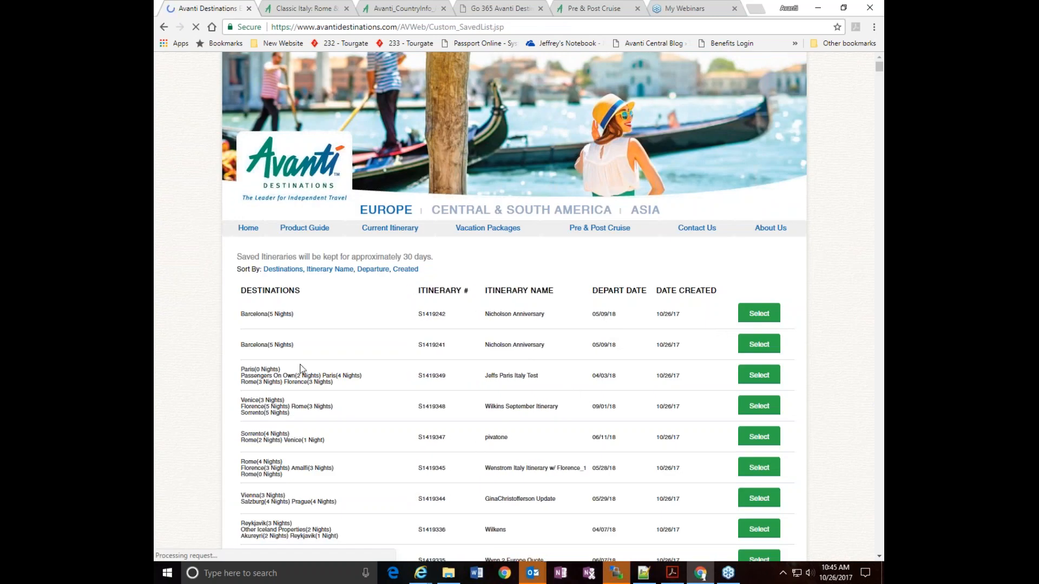
pyautogui.click(751, 379)
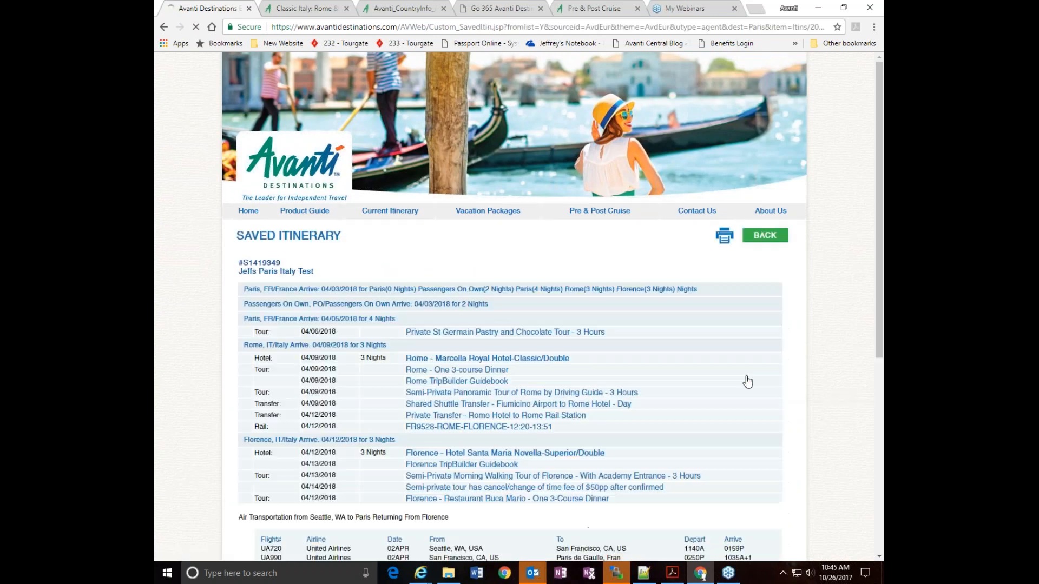
pyautogui.scroll(-1, 662, 356)
pyautogui.scroll(-3, 663, 359)
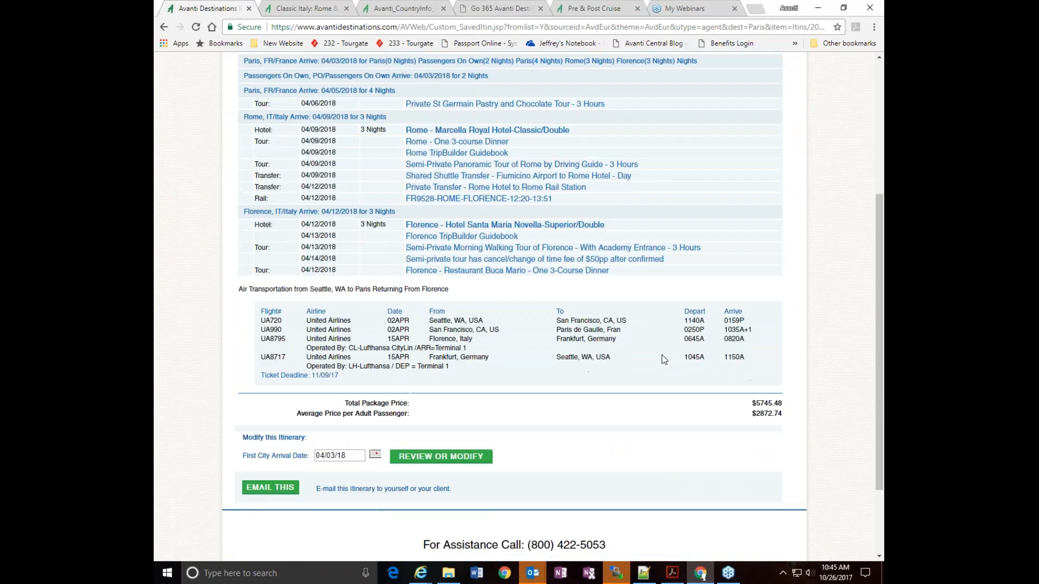
pyautogui.scroll(3, 664, 360)
pyautogui.scroll(-4, 663, 359)
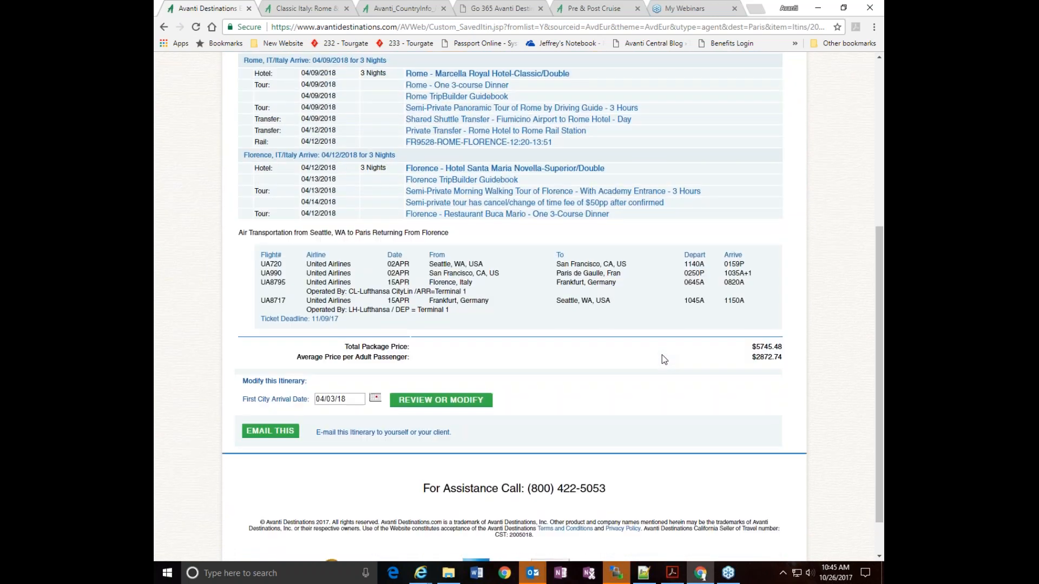
# Open the saved itinerary's email form, enter the message "Here you go!", and try to send it with the recipient's email blank
pyautogui.click(267, 432)
pyautogui.scroll(-3, 465, 469)
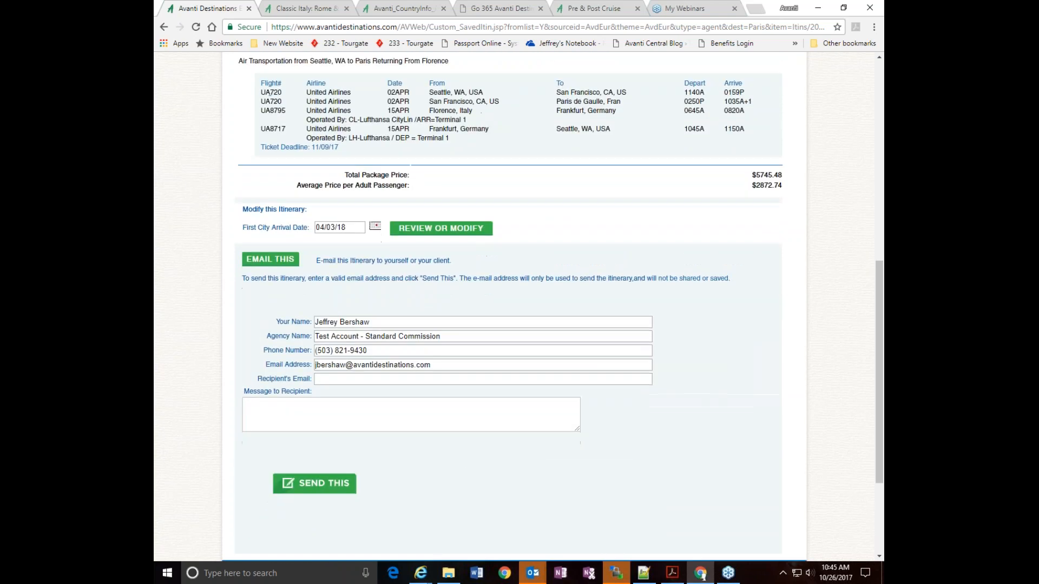
pyautogui.click(292, 408)
pyautogui.write('Here you go!')
pyautogui.click(302, 492)
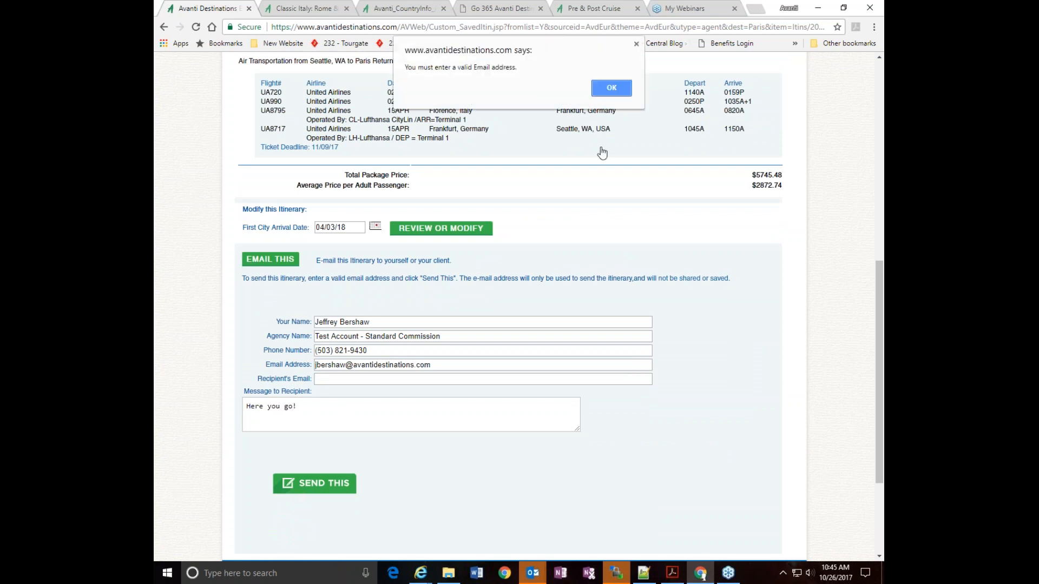
pyautogui.click(609, 89)
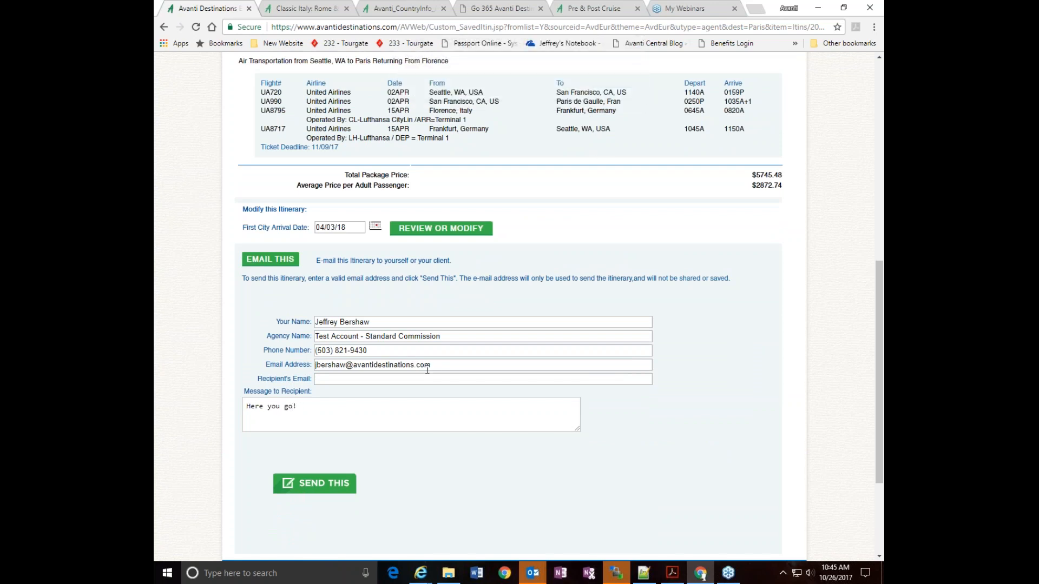
# Fill in the recipient's email with the agent's own email address and send the saved itinerary
pyautogui.moveTo(438, 367); pyautogui.dragTo(288, 368)
pyautogui.hotkey('ctrl', 'c')
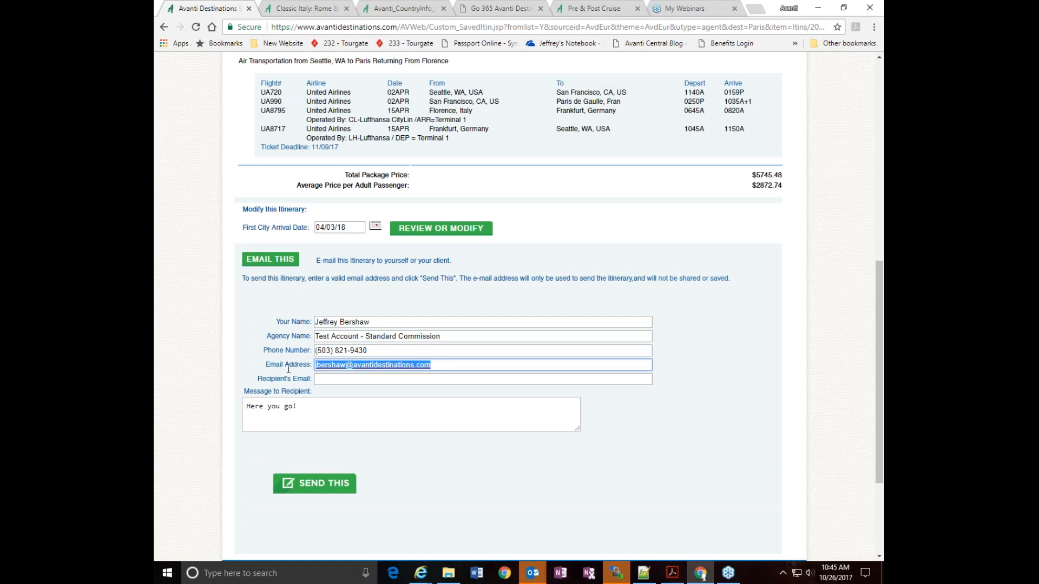
pyautogui.click(326, 382)
pyautogui.hotkey('ctrl', 'v')
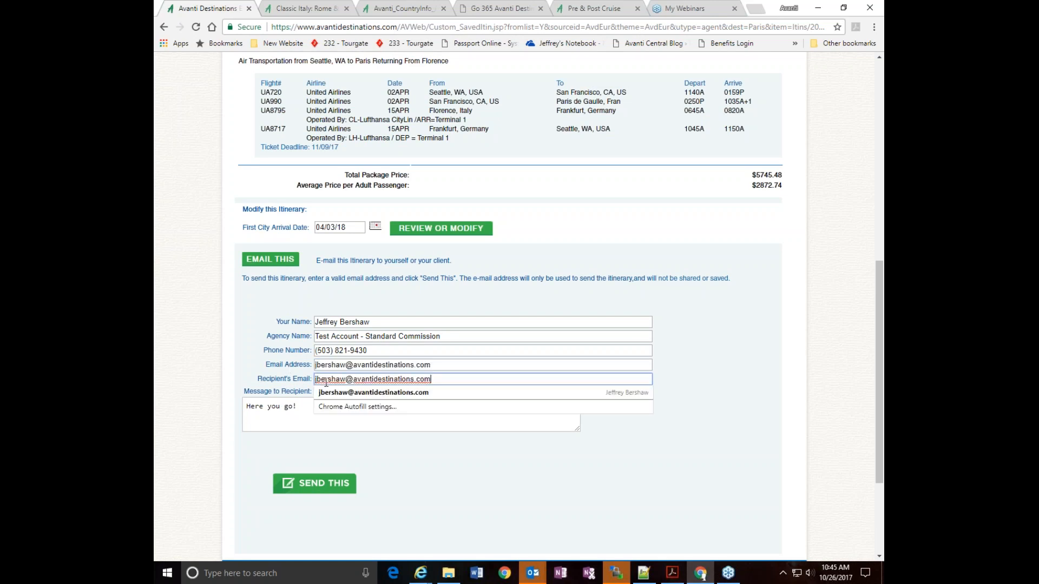
pyautogui.click(360, 394)
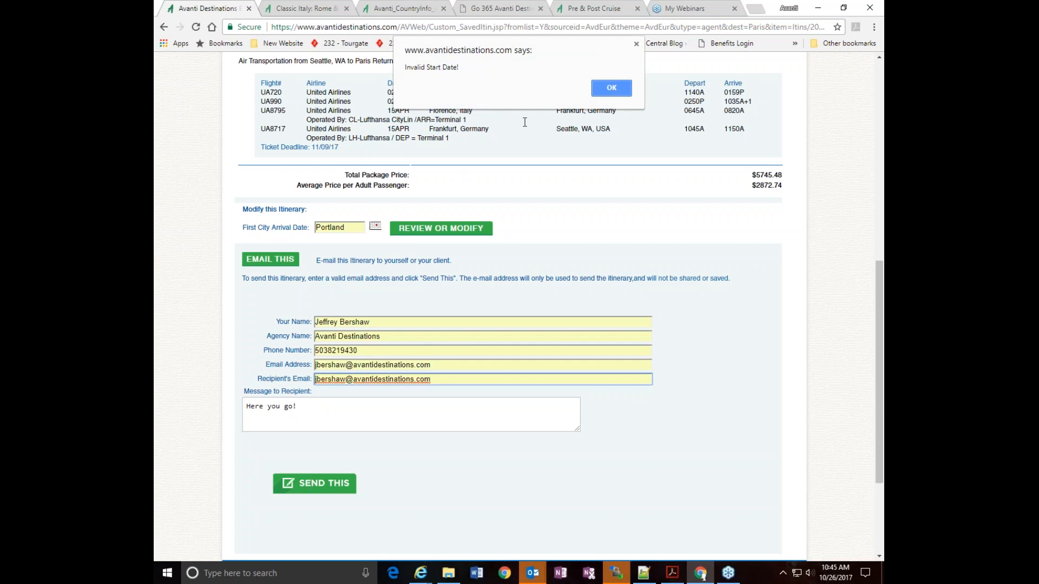
pyautogui.click(599, 89)
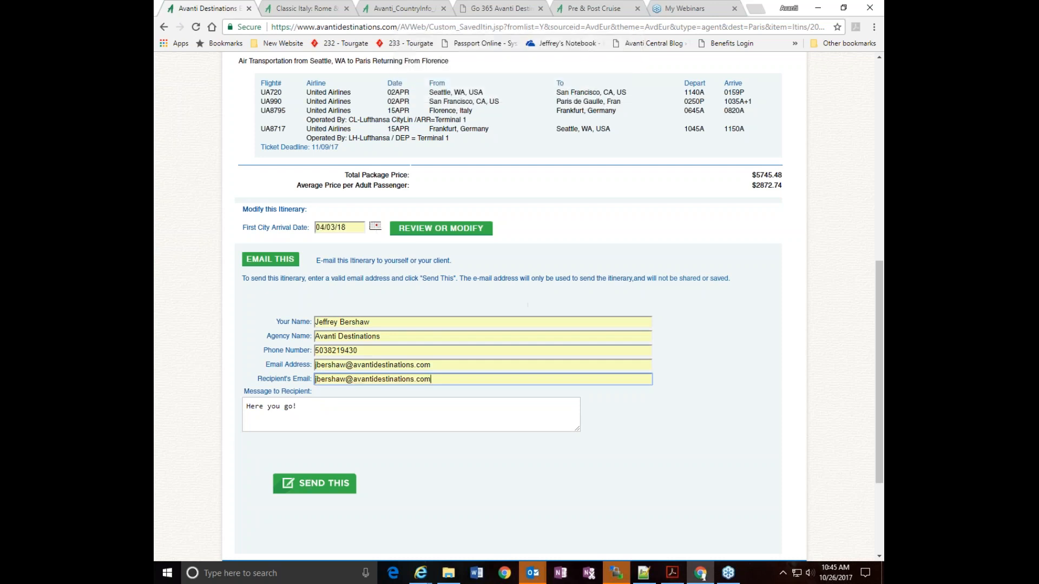
pyautogui.click(318, 487)
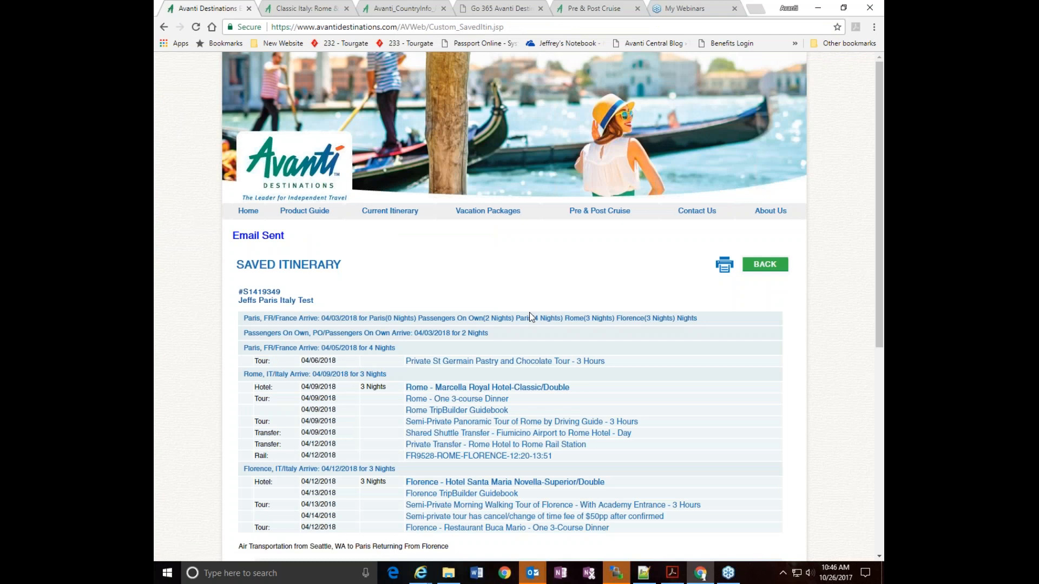
# Switch to the Outlook inbox and open the "Custom Travel Itinerary by AvantiDestinations.com" message in a maximized window
pyautogui.moveTo(532, 573)
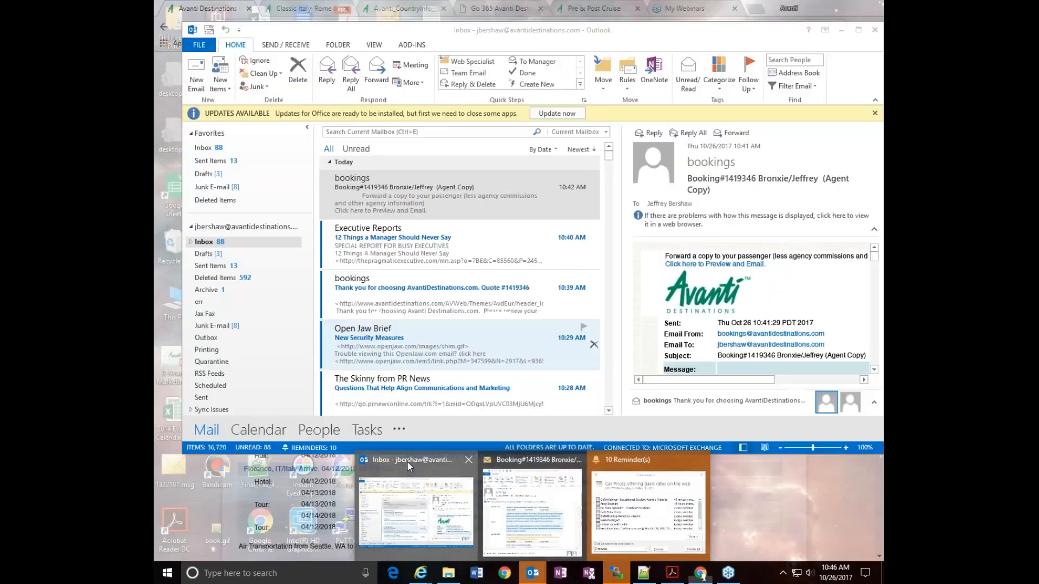
pyautogui.click(409, 502)
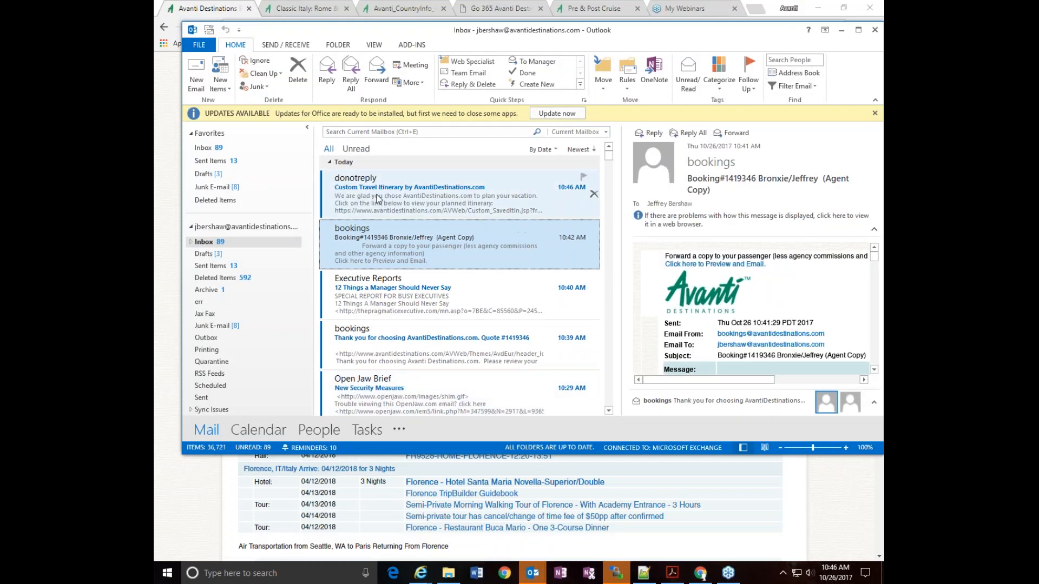
pyautogui.doubleClick(432, 195)
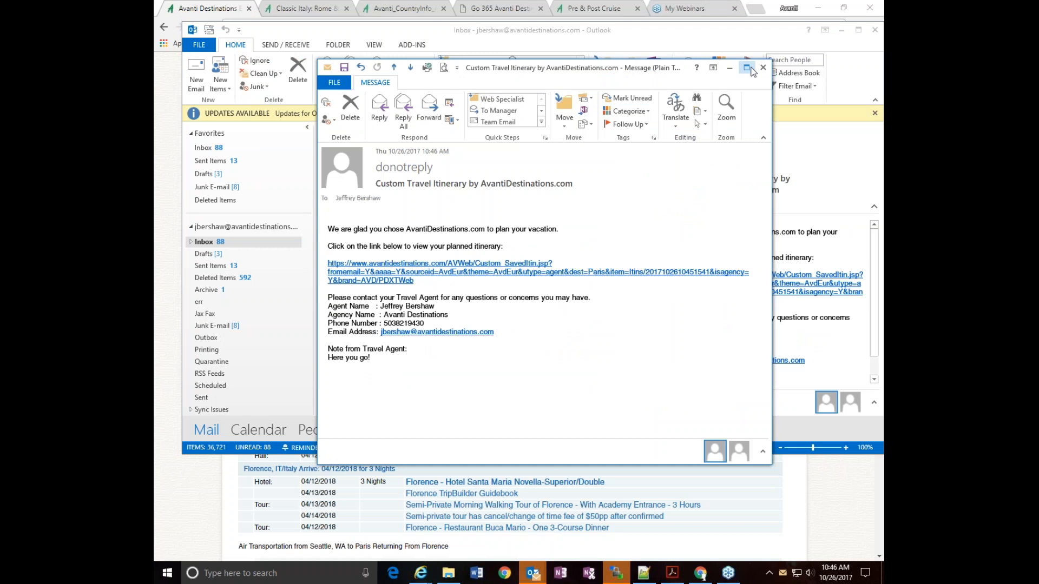
pyautogui.click(748, 69)
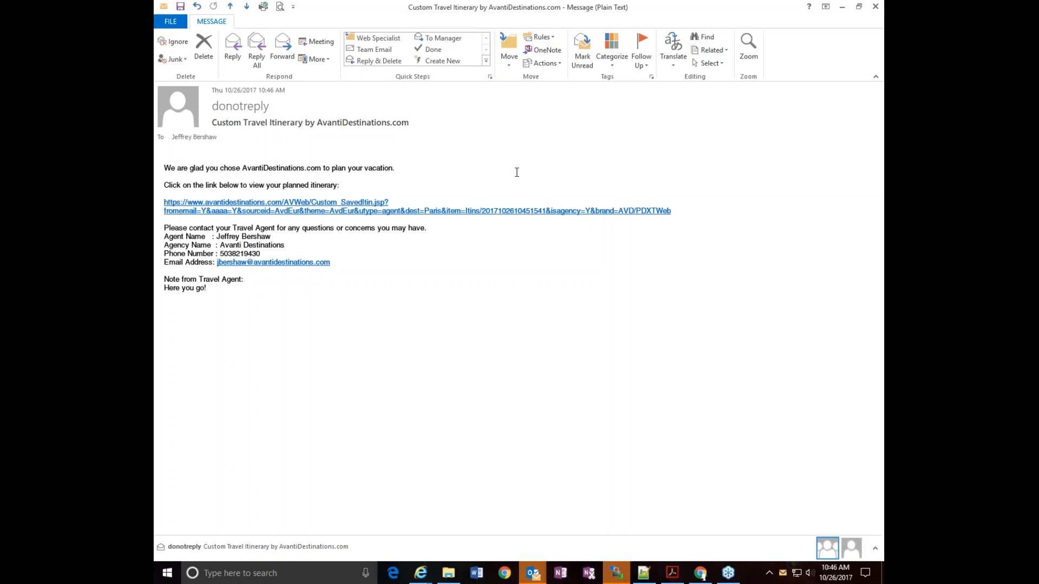
# Follow the emailed link to the planned itinerary and review its services, flights and package price
pyautogui.click(477, 216)
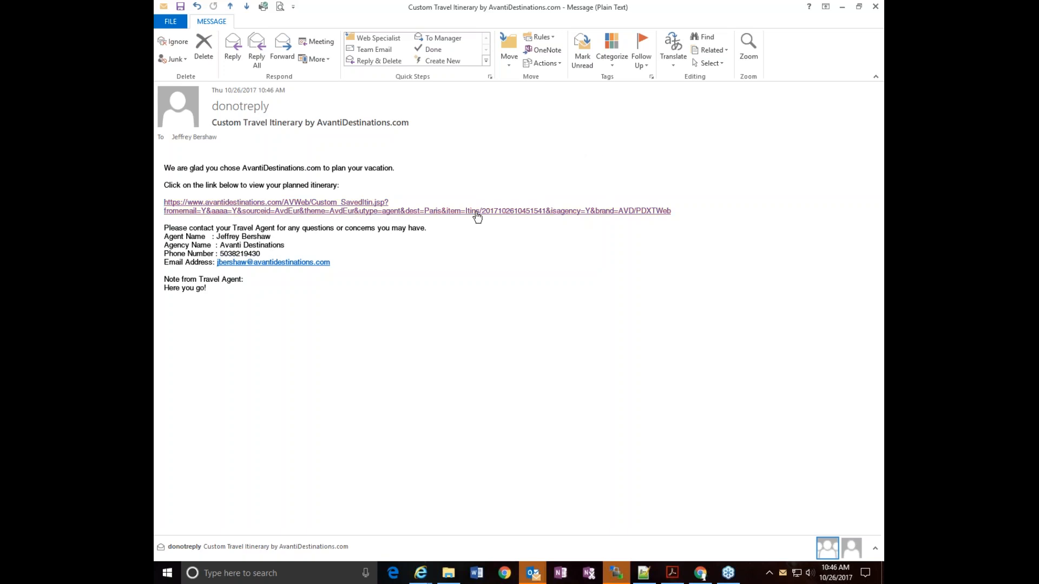
pyautogui.scroll(-4, 599, 271)
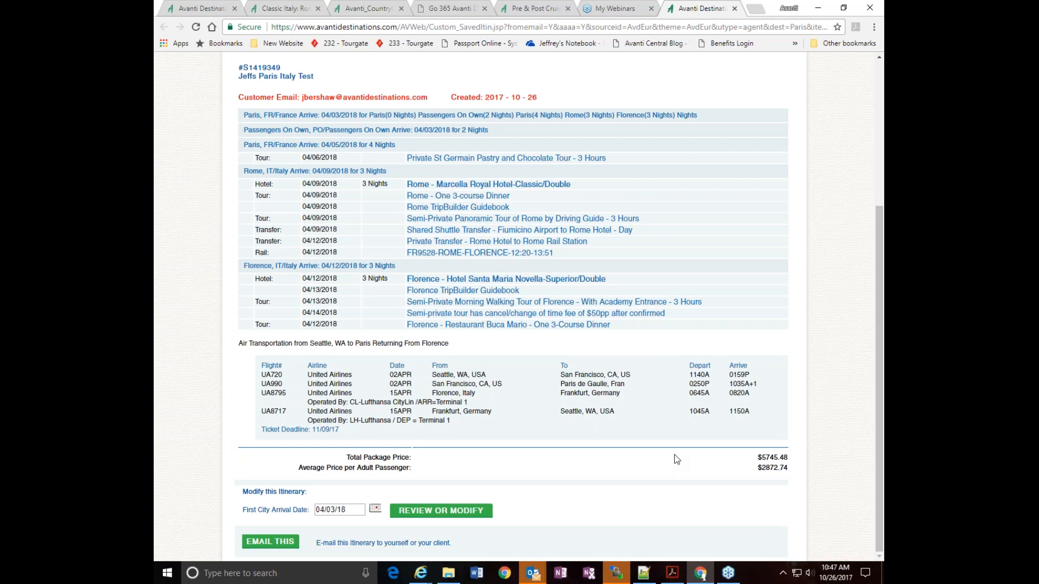
pyautogui.scroll(4, 674, 457)
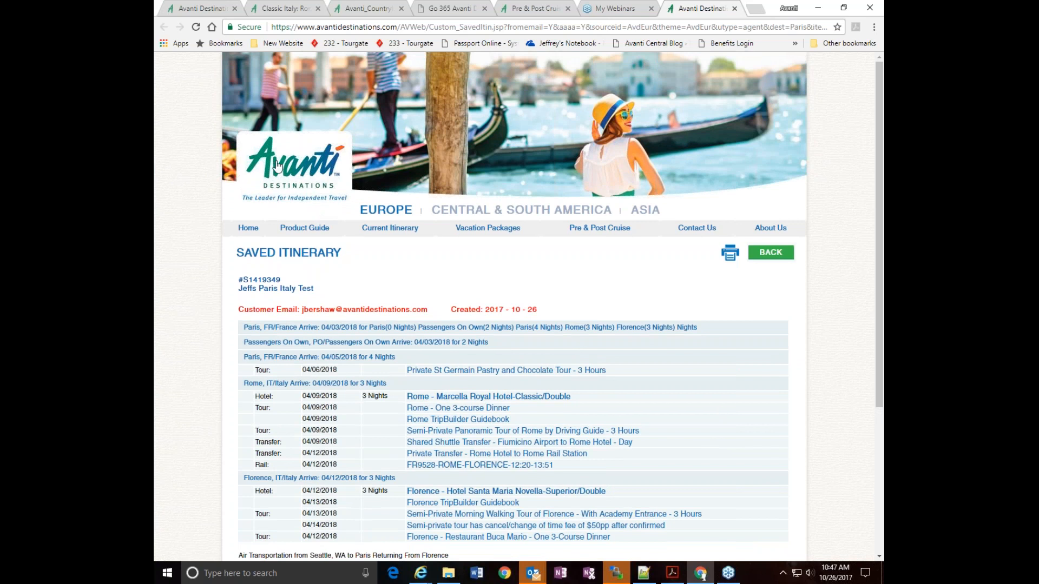
# Open the current itinerary page from the emailed itinerary, and again in the original Avanti browser tab
pyautogui.click(381, 229)
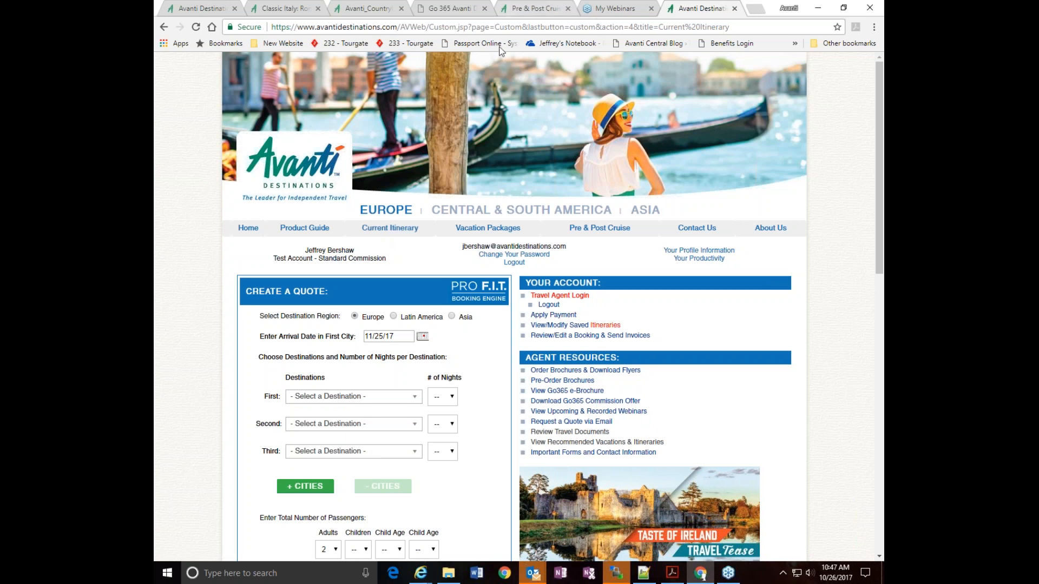
pyautogui.click(206, 9)
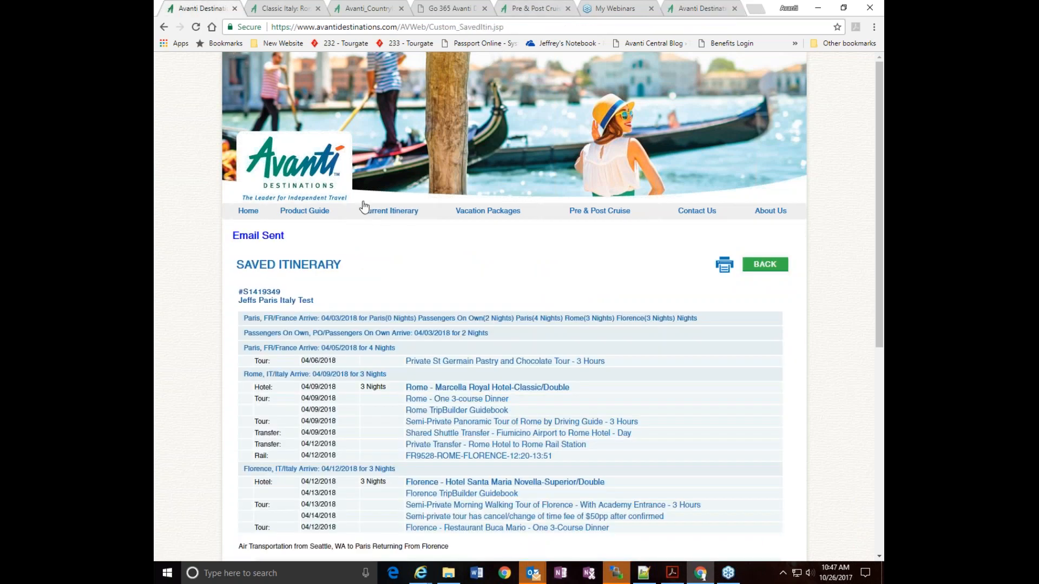
pyautogui.click(393, 213)
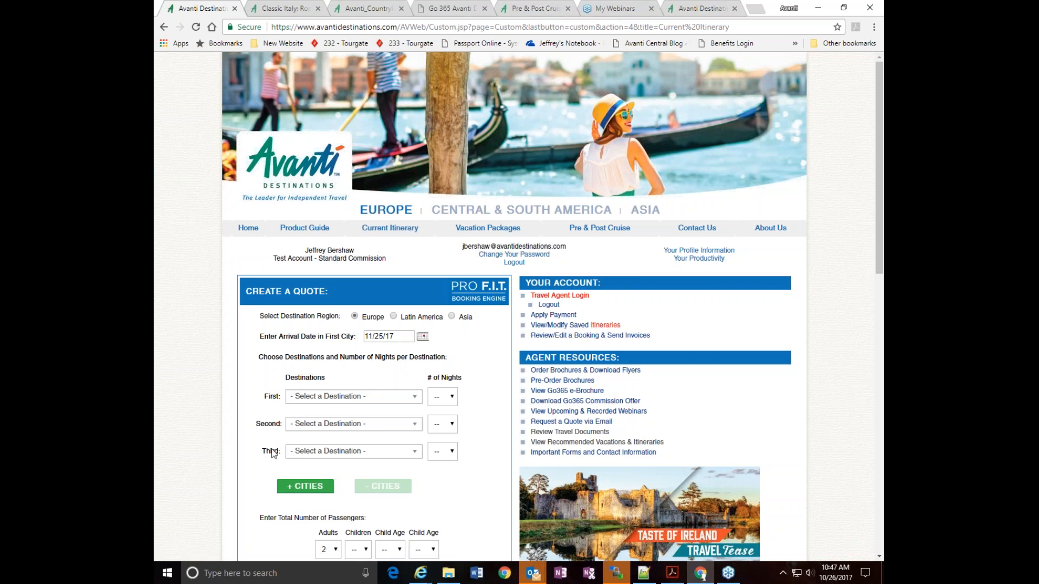
# Set the new quote's arrival date in the first city to 04/03/18
pyautogui.click(421, 337)
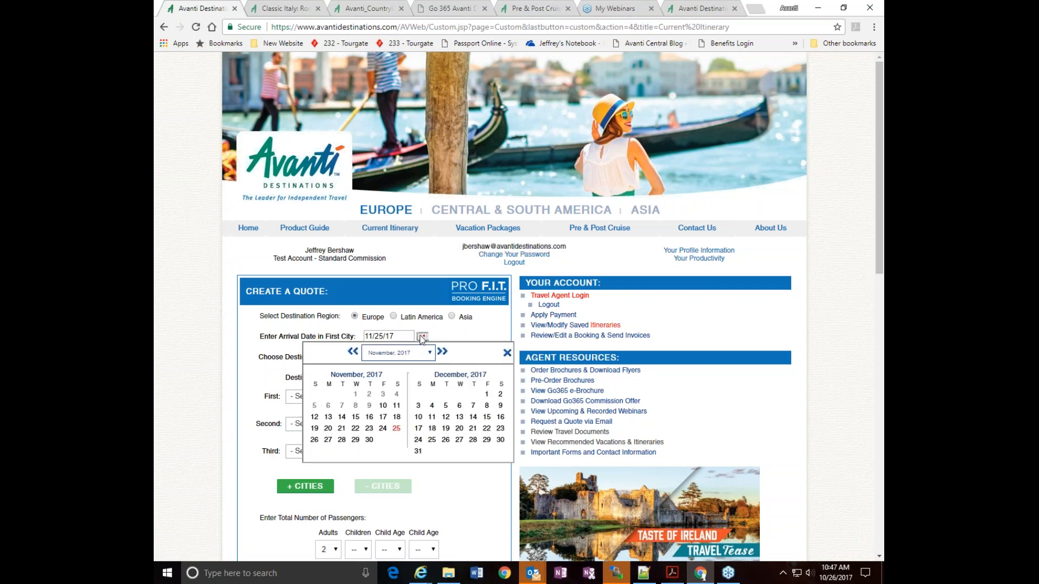
pyautogui.click(442, 352)
pyautogui.click(442, 352)
pyautogui.click(443, 352)
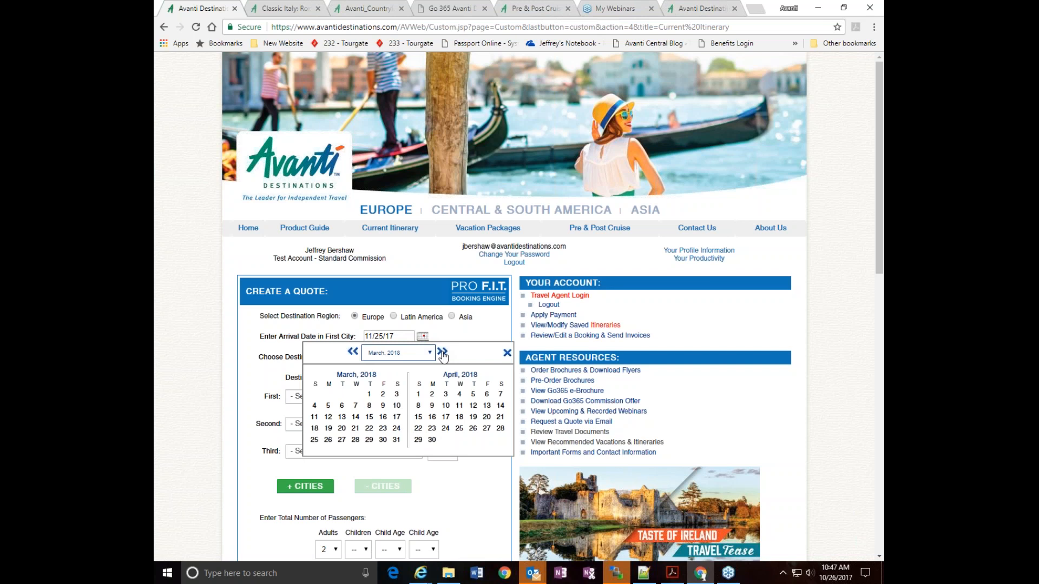
pyautogui.click(445, 395)
# Set the first destination of the quote to Paris for 4 nights
pyautogui.click(338, 398)
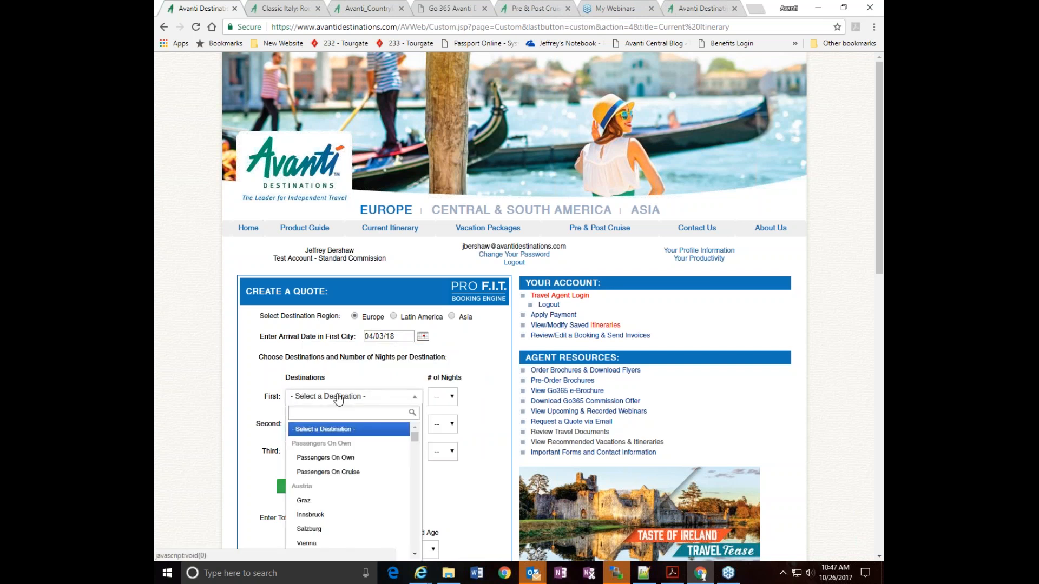
pyautogui.write('PARIS')
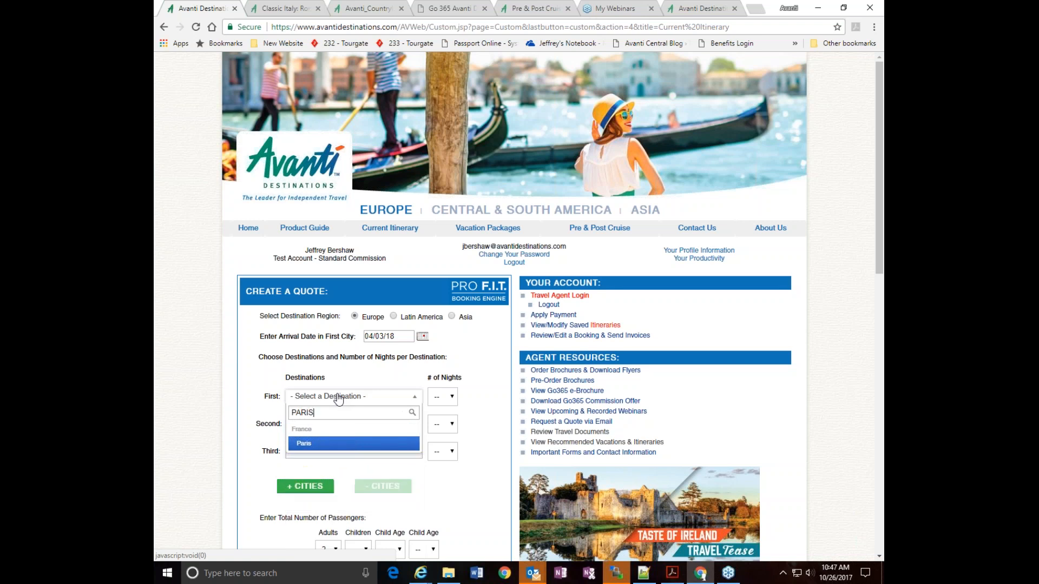
pyautogui.press('Return')
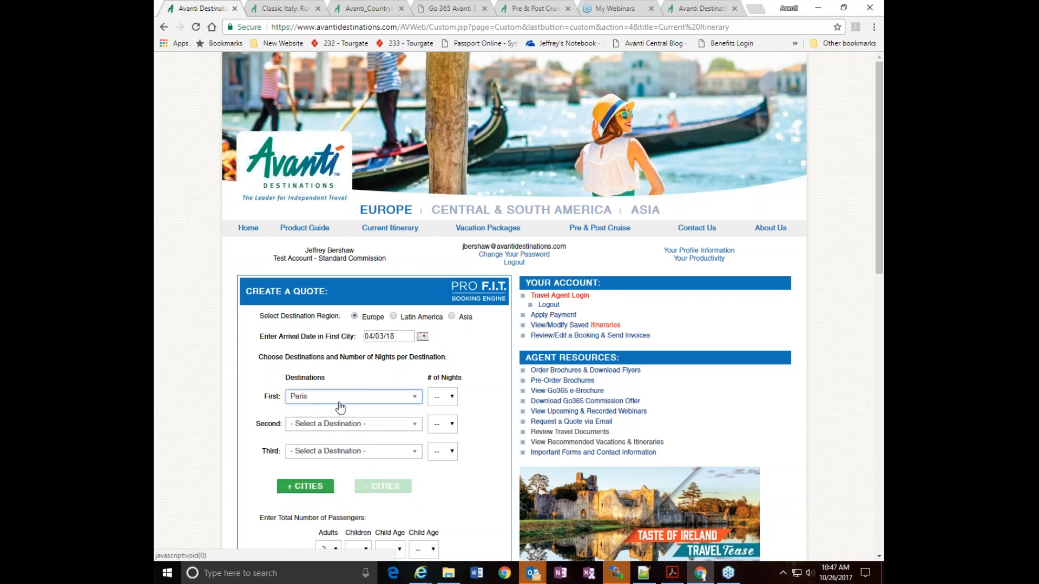
pyautogui.click(443, 397)
pyautogui.click(434, 251)
# Set the second destination of the quote to Rome for 3 nights
pyautogui.click(319, 425)
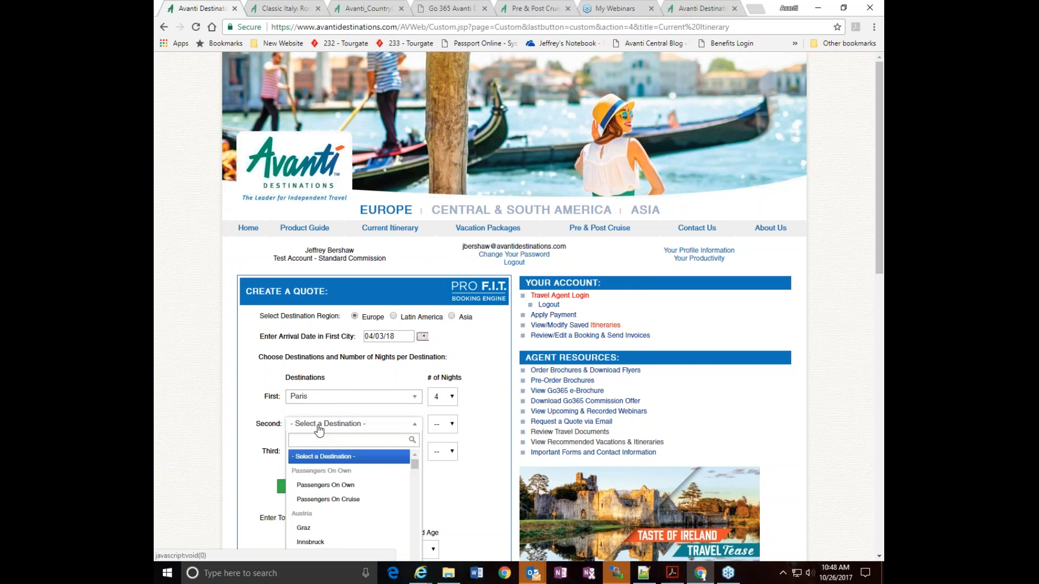
pyautogui.write('ROM')
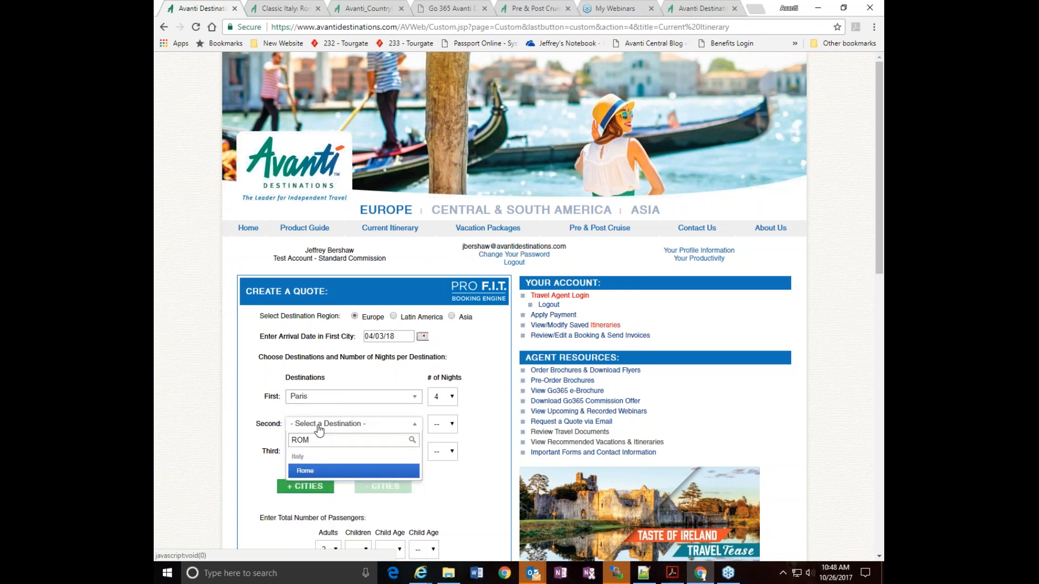
pyautogui.click(304, 472)
pyautogui.click(443, 427)
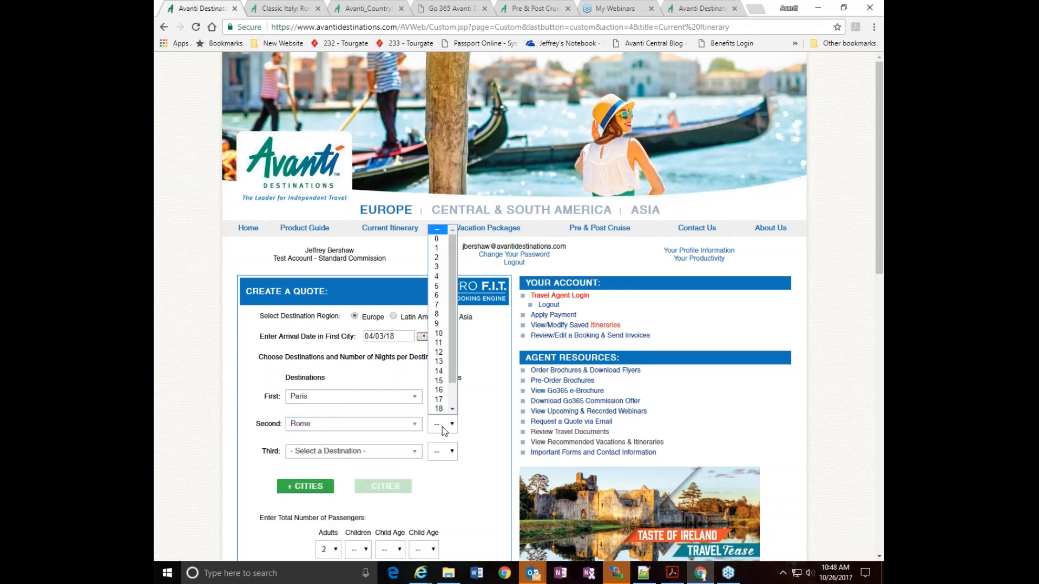
pyautogui.click(437, 267)
# Set the third destination of the quote to Florence for 3 nights
pyautogui.click(325, 456)
pyautogui.write('FLRO')
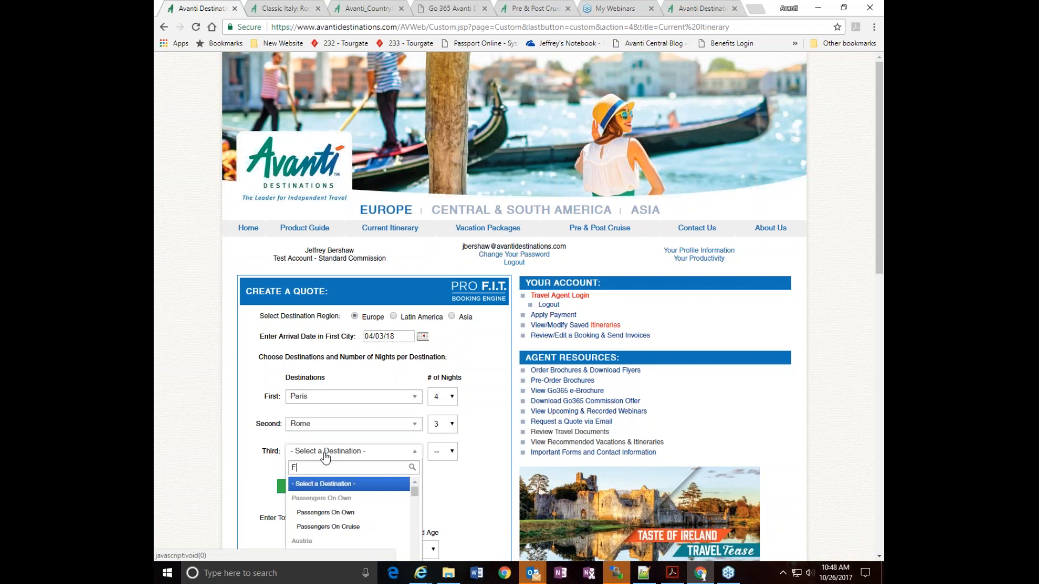
pyautogui.press('BackSpace')
pyautogui.press('BackSpace')
pyautogui.press('BackSpace')
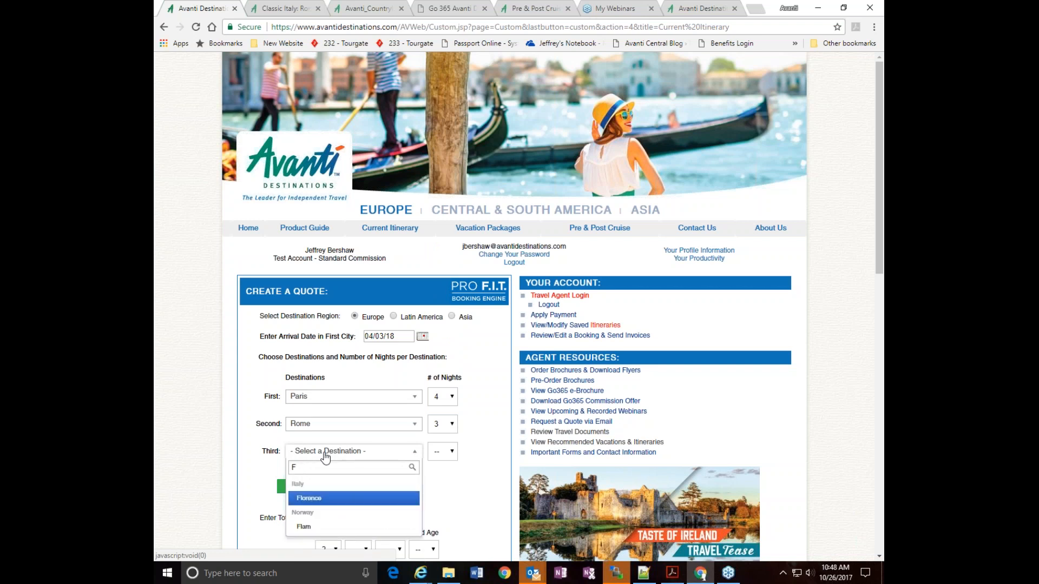
pyautogui.write('lore')
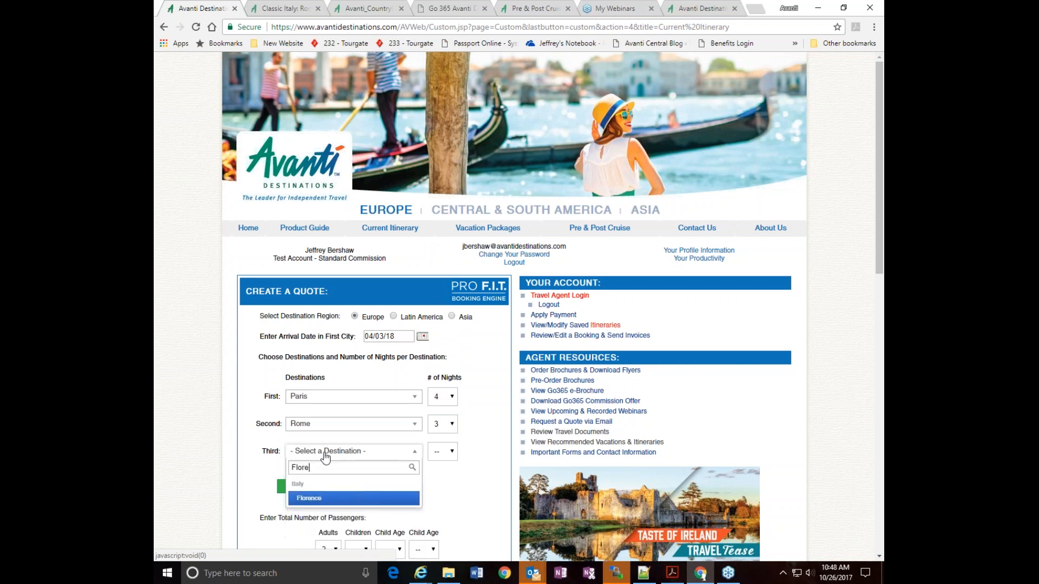
pyautogui.click(309, 500)
pyautogui.click(439, 456)
pyautogui.click(437, 294)
# Examine the quote form's passenger and flight options, the saved itineraries, important dates, active bookings and traveled bookings
pyautogui.scroll(-4, 467, 424)
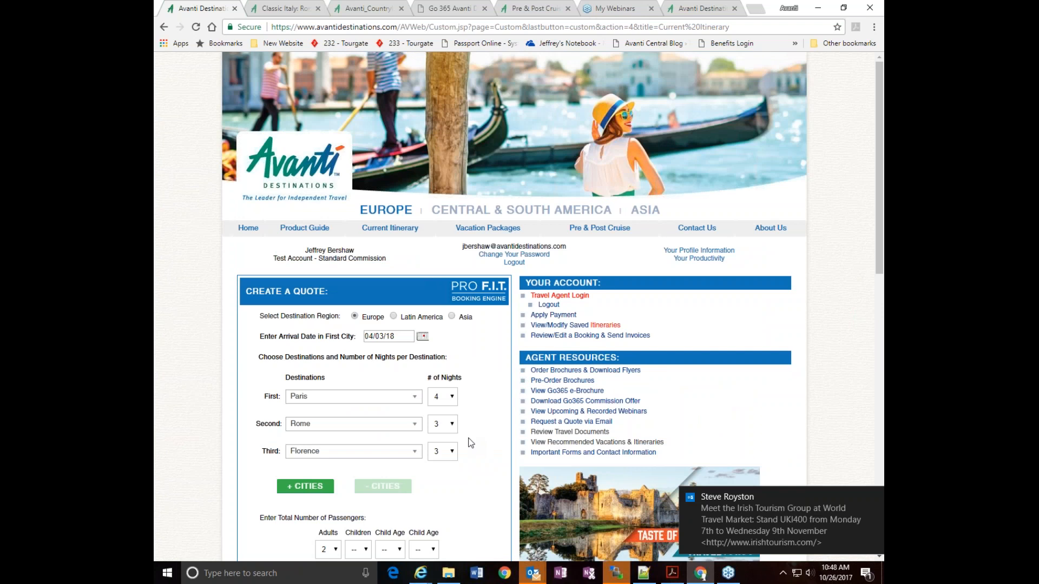
pyautogui.scroll(-2, 469, 443)
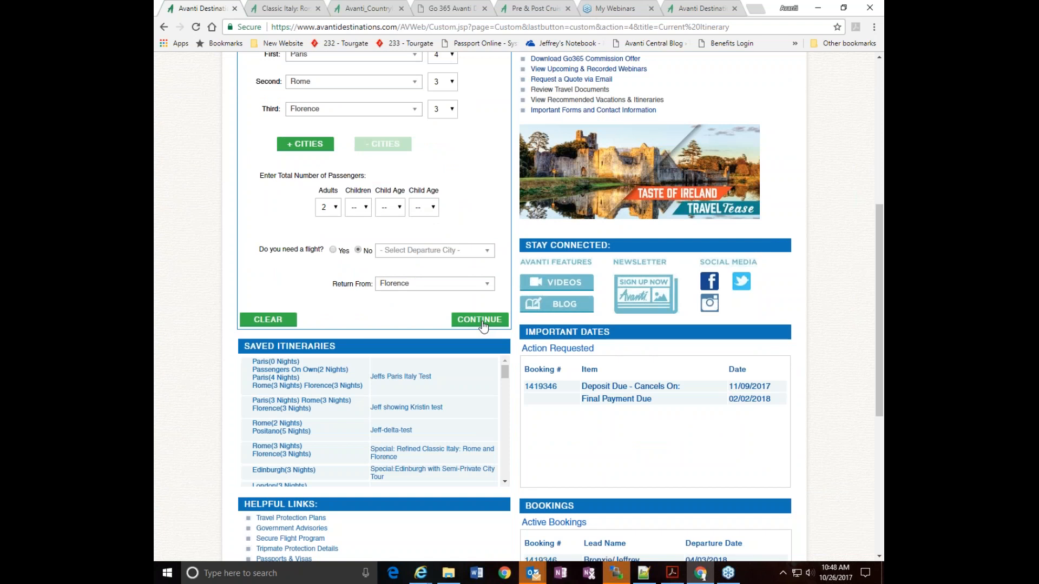
pyautogui.scroll(5, 787, 330)
pyautogui.scroll(-2, 786, 326)
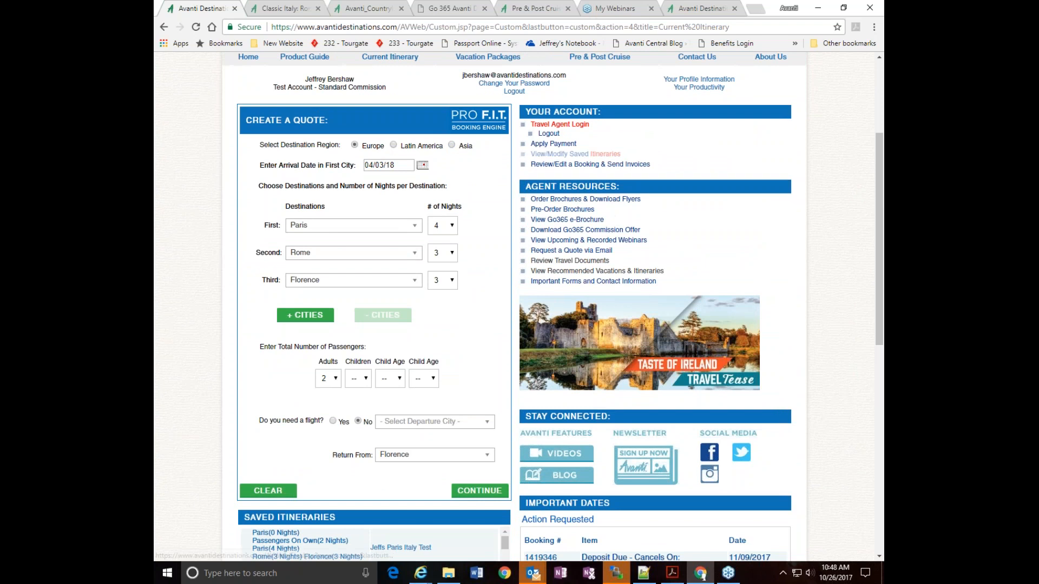
pyautogui.scroll(-5, 674, 180)
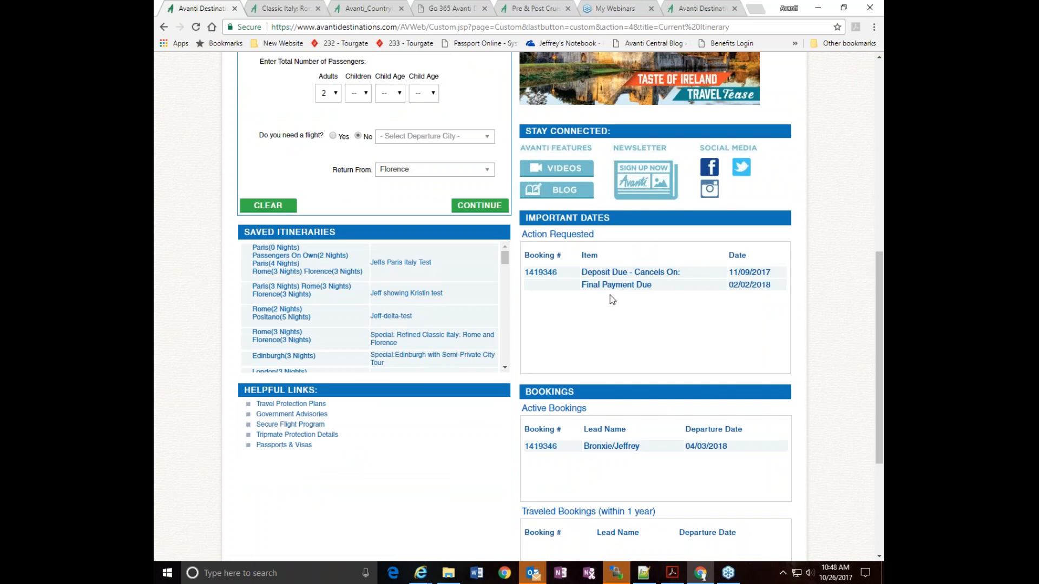
pyautogui.scroll(-2, 600, 409)
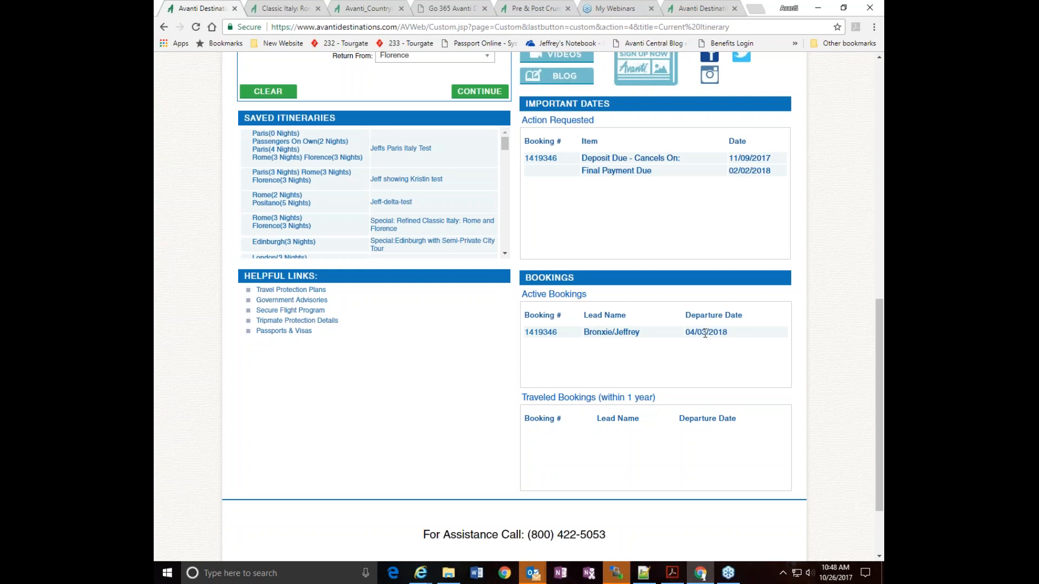
pyautogui.scroll(-1, 768, 365)
pyautogui.scroll(-1, 774, 372)
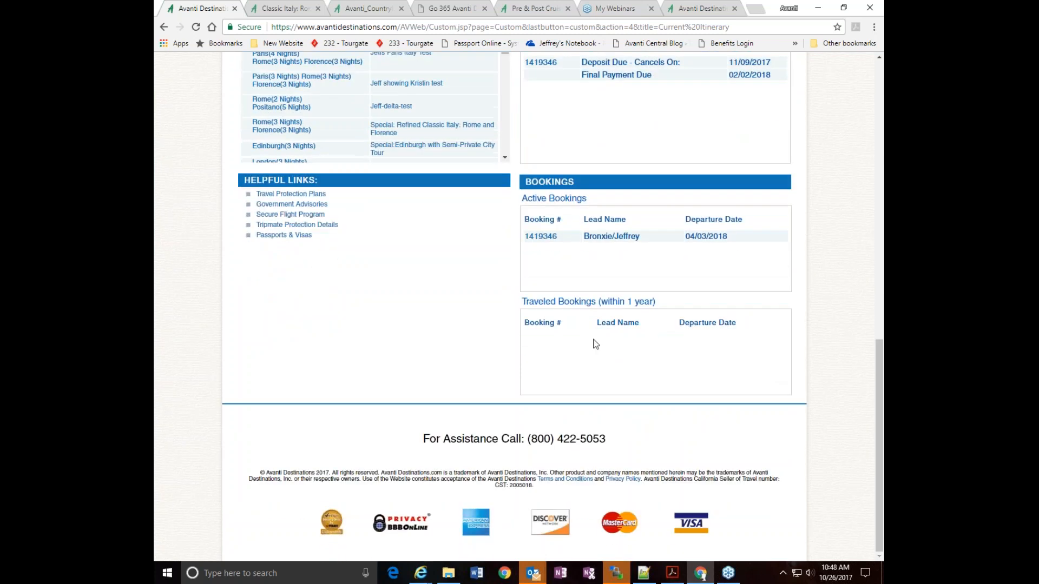
pyautogui.scroll(1, 759, 372)
pyautogui.scroll(8, 763, 373)
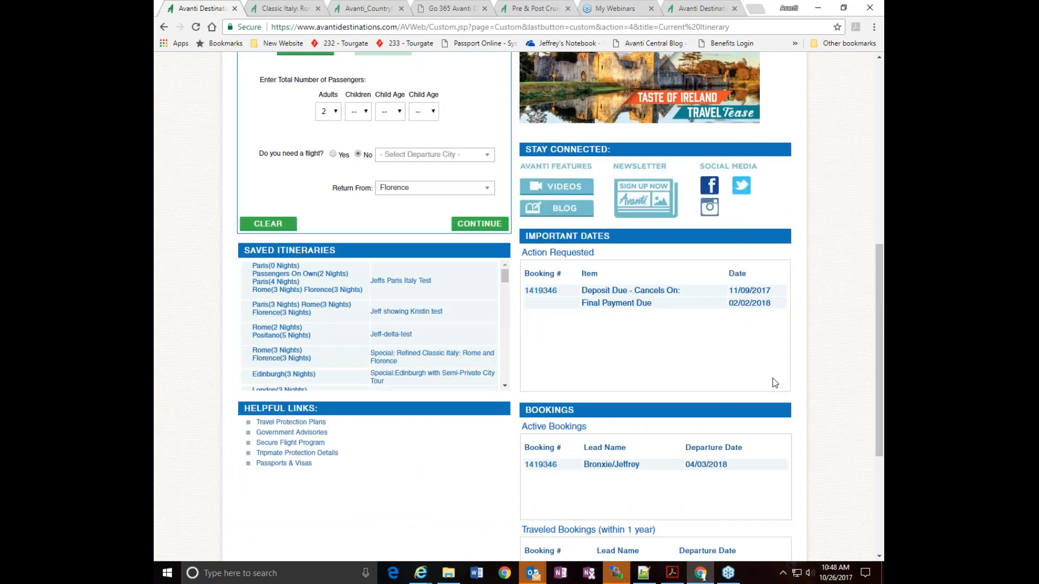
pyautogui.scroll(3, 775, 377)
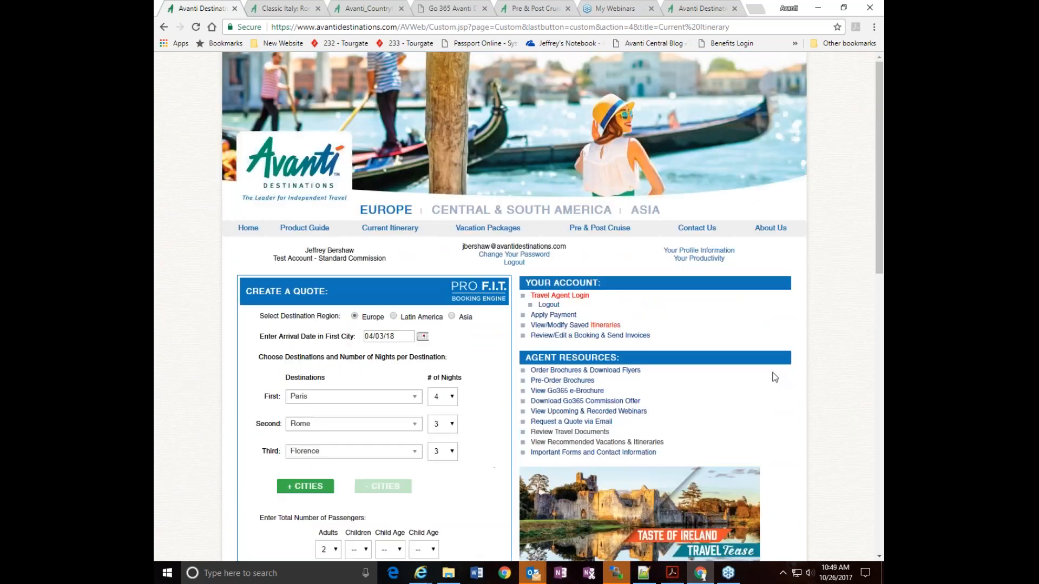
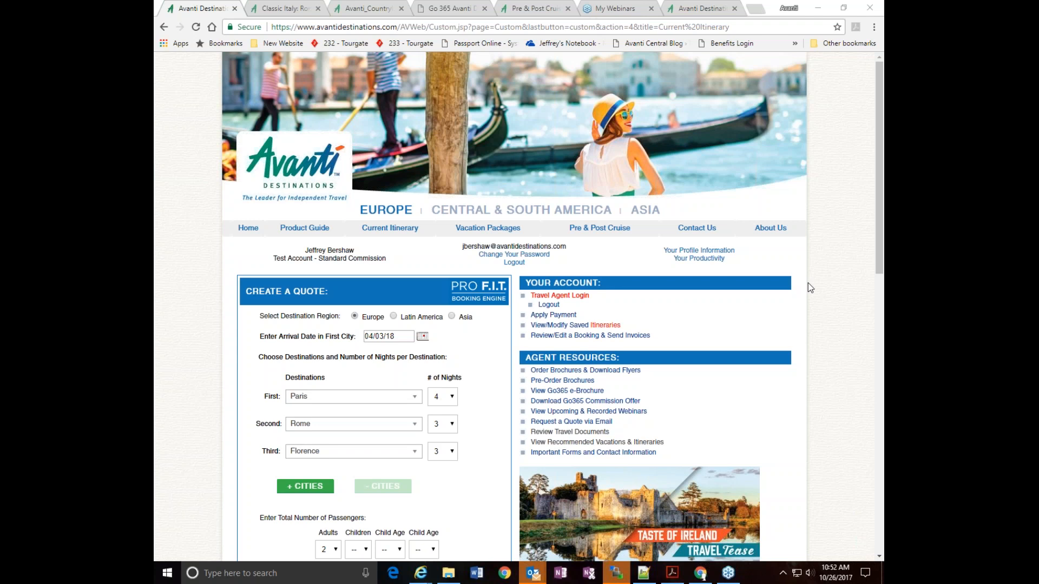
# Open the quick quote for the Innovative Austria: Vienna and Graz vacation package
pyautogui.click(481, 232)
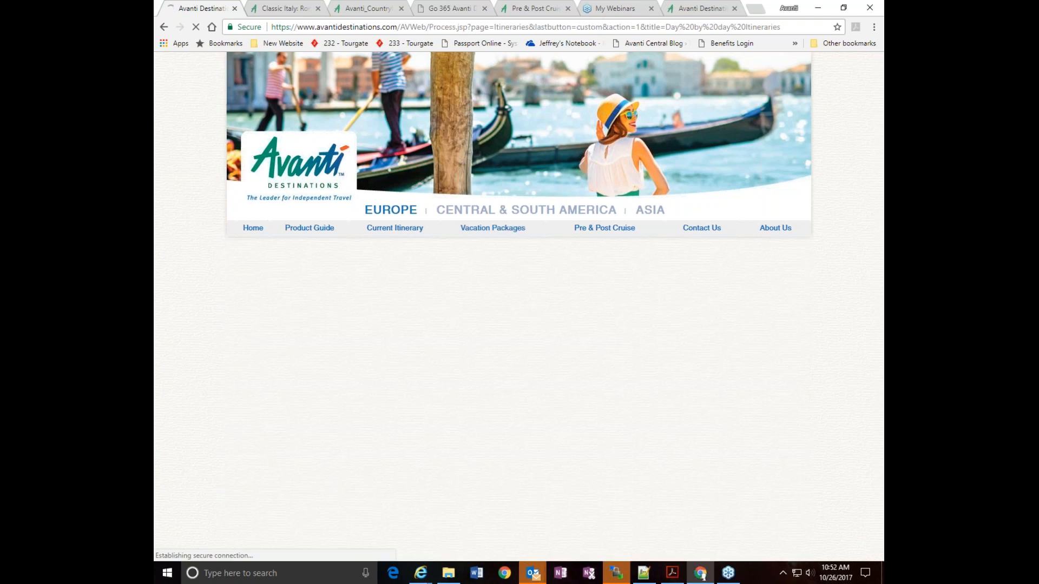
pyautogui.scroll(-6, 388, 309)
pyautogui.scroll(-5, 388, 309)
pyautogui.scroll(-2, 398, 259)
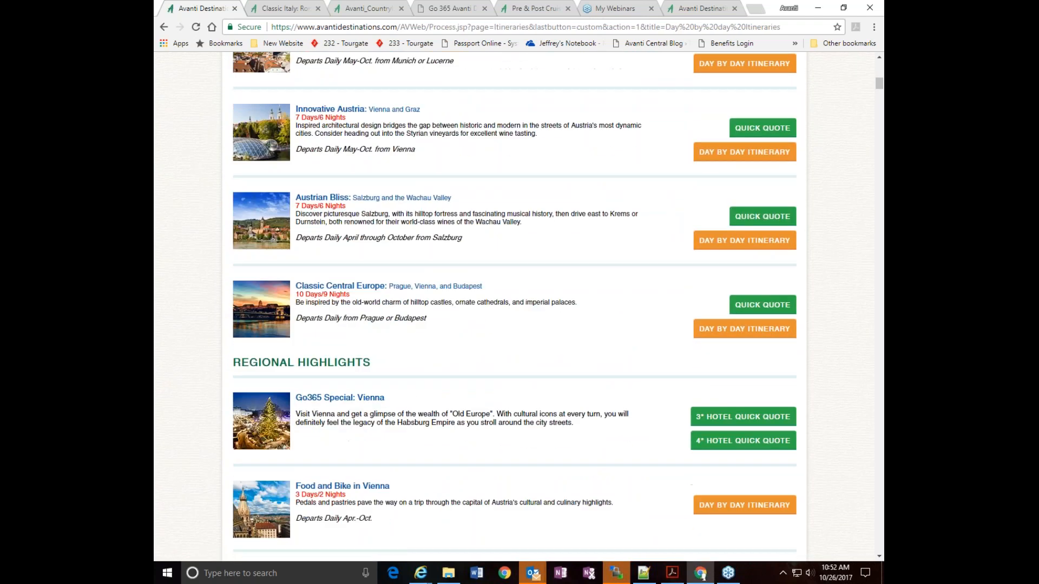
pyautogui.click(749, 125)
# Set the package's first city arrival date to March 7, 2018 and load it as an itinerary to review or modify
pyautogui.scroll(-3, 513, 209)
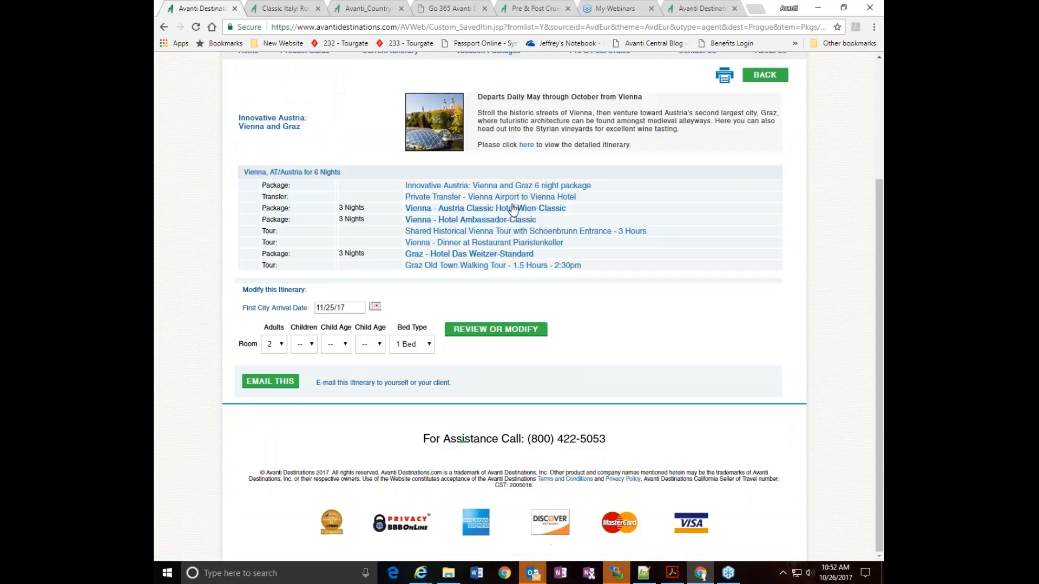
pyautogui.click(375, 306)
pyautogui.click(395, 316)
pyautogui.click(396, 316)
pyautogui.click(395, 315)
pyautogui.click(412, 371)
pyautogui.click(461, 326)
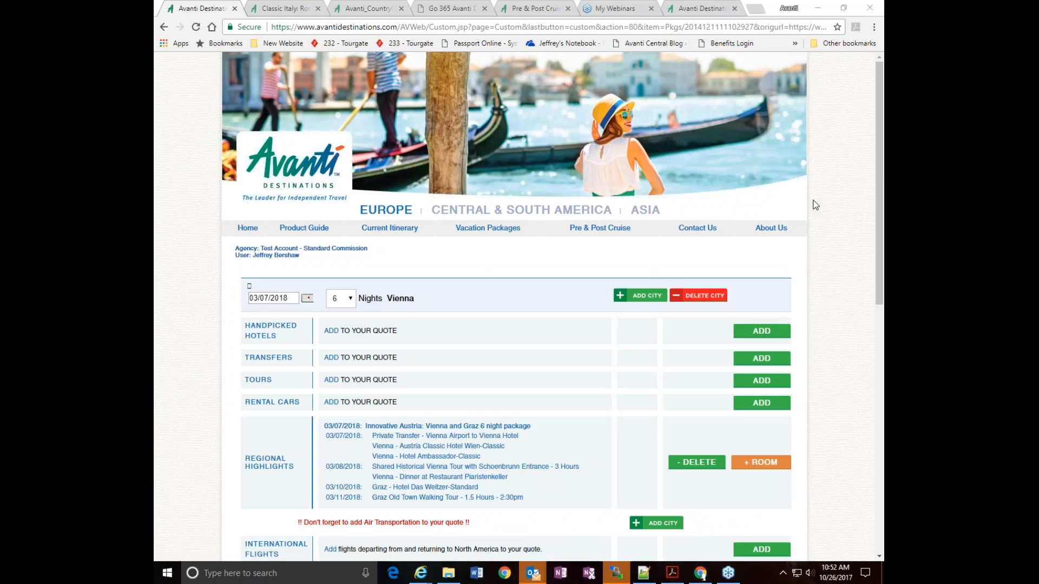
# Look over the Innovative Austria quote and request the tours available to add in Vienna
pyautogui.scroll(-4, 193, 303)
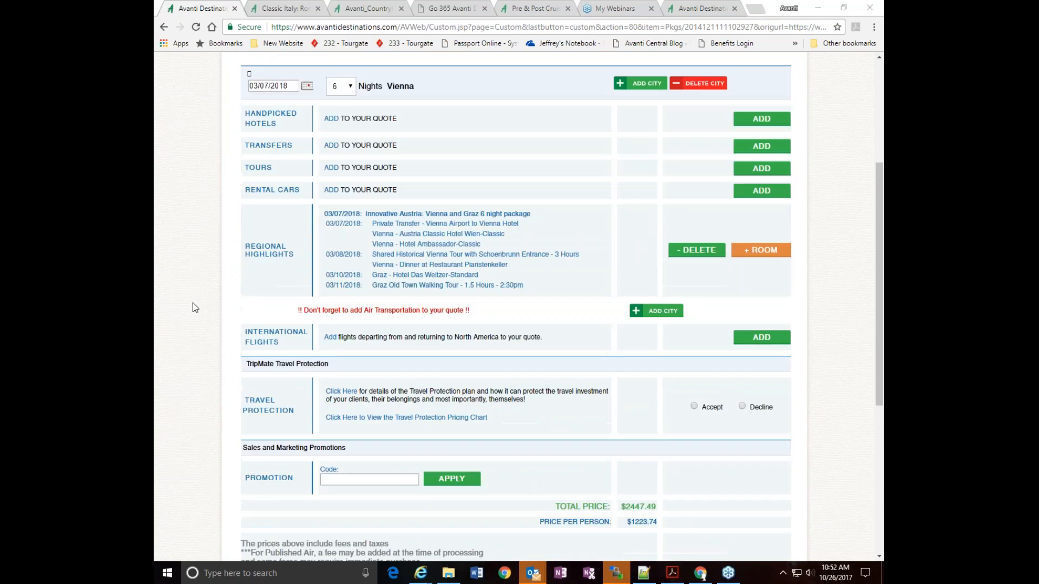
pyautogui.scroll(2, 193, 308)
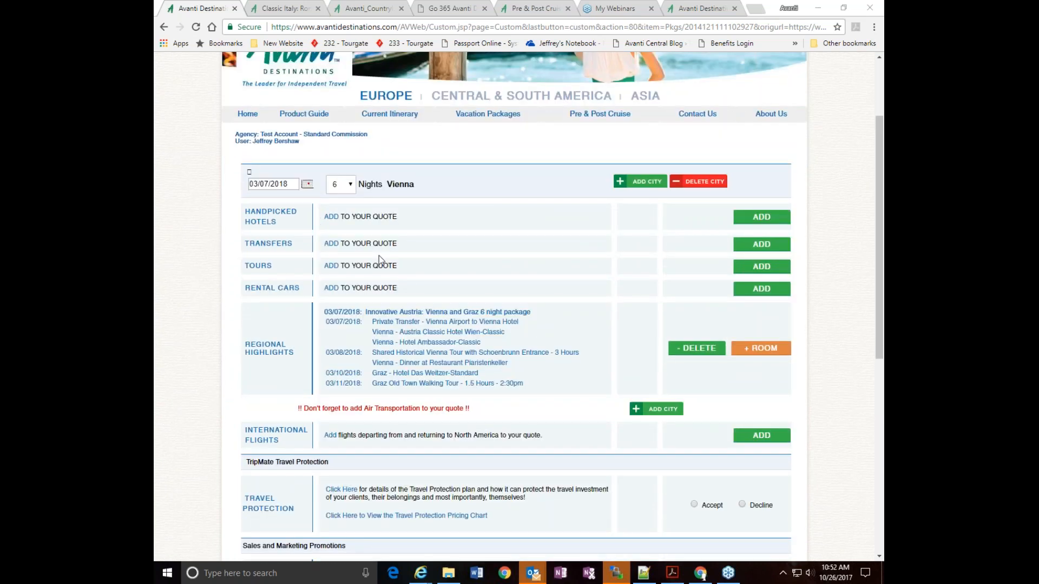
pyautogui.scroll(-1, 401, 286)
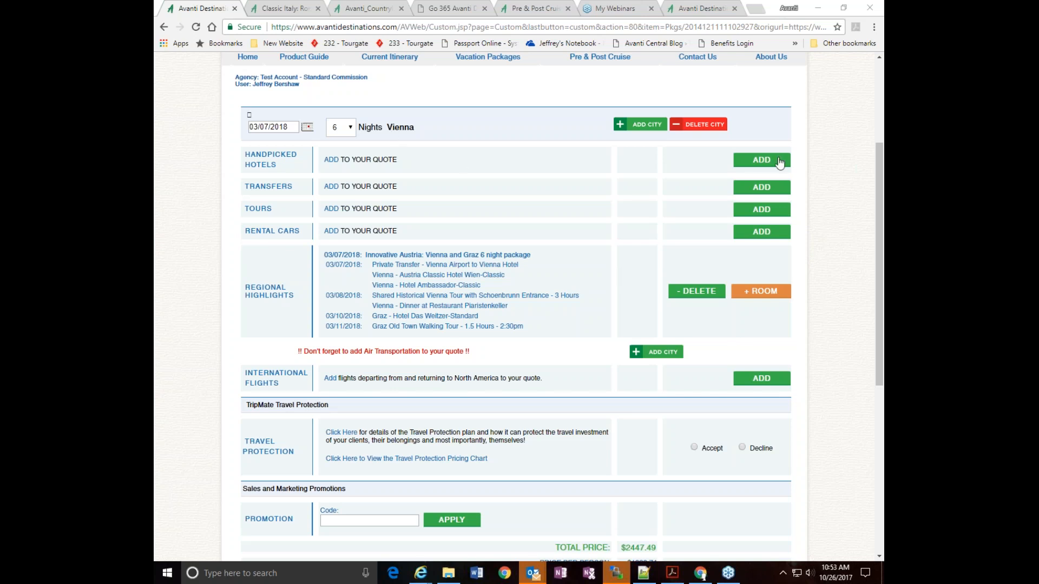
pyautogui.click(745, 214)
pyautogui.scroll(-4, 652, 188)
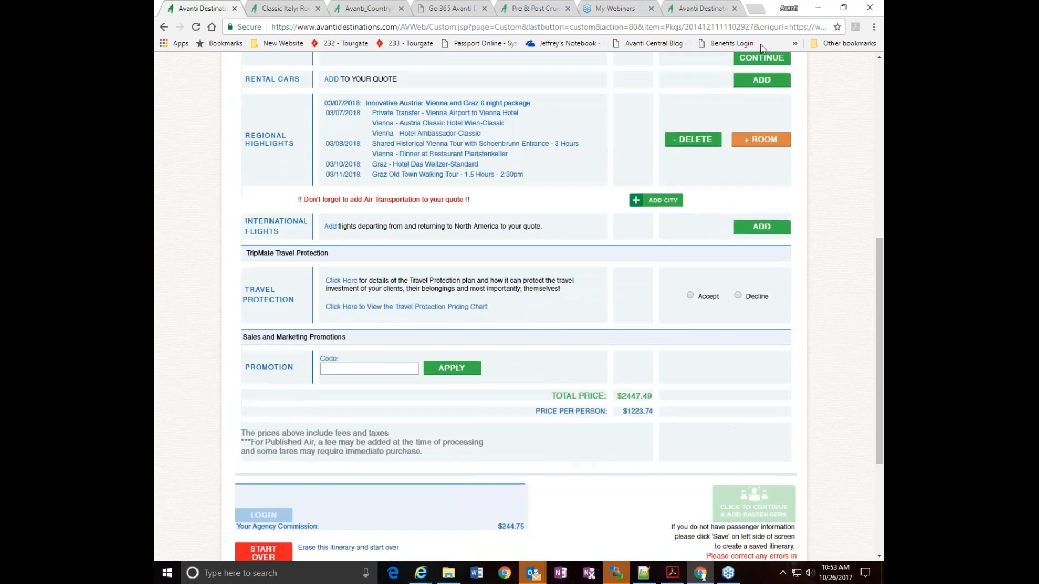
pyautogui.click(759, 59)
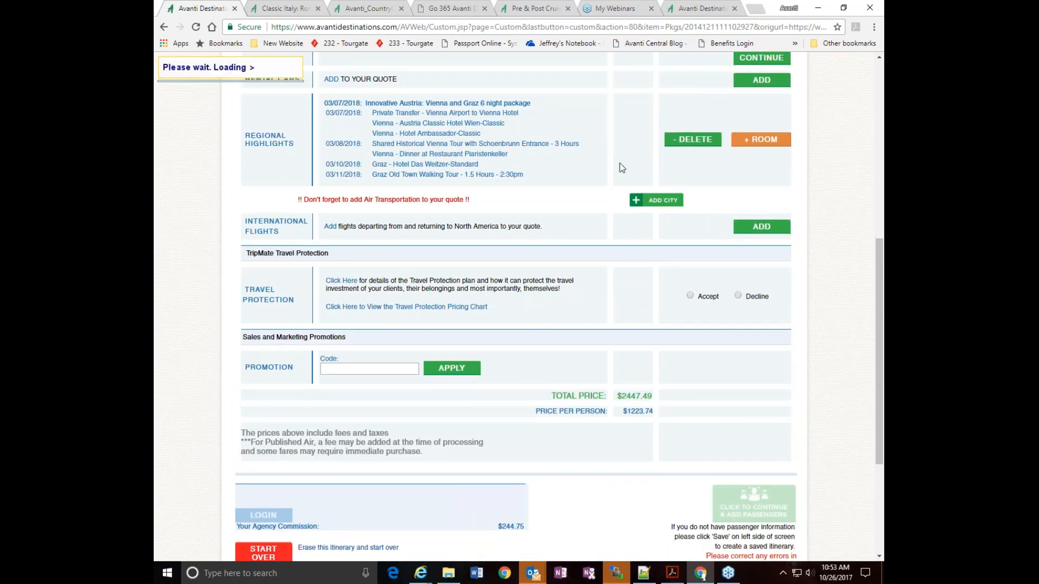
# Examine the Vienna shared tours, concerts and private tours offered for 03/07/2018, including their prices and availability
pyautogui.scroll(-6, 619, 163)
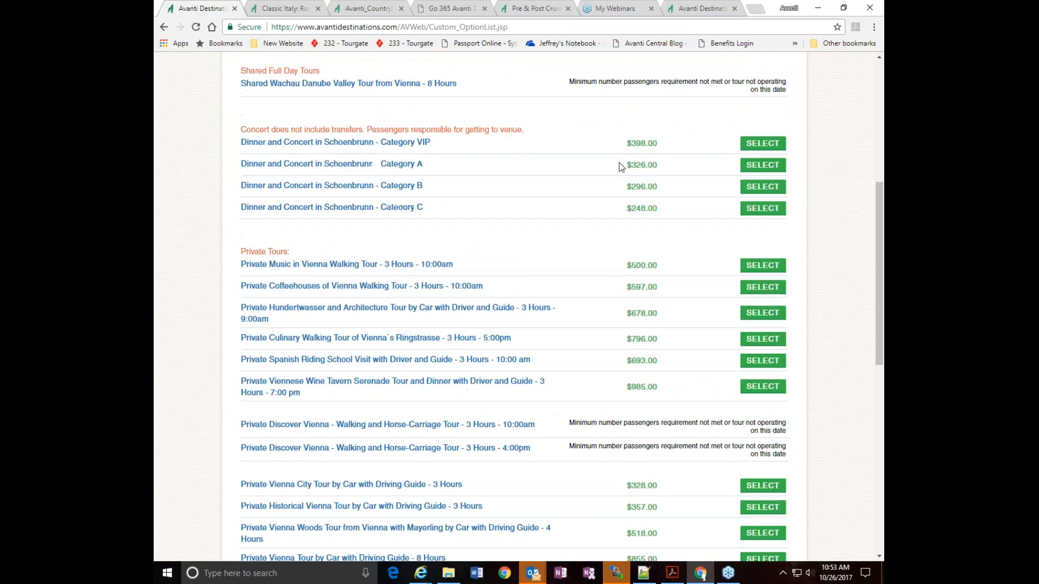
pyautogui.scroll(1, 619, 162)
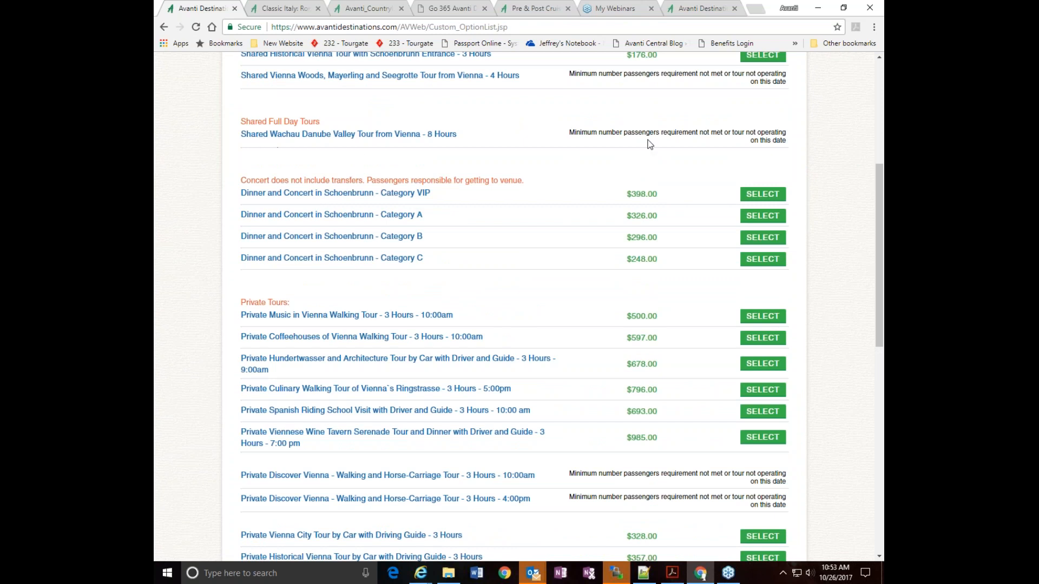
pyautogui.scroll(3, 663, 136)
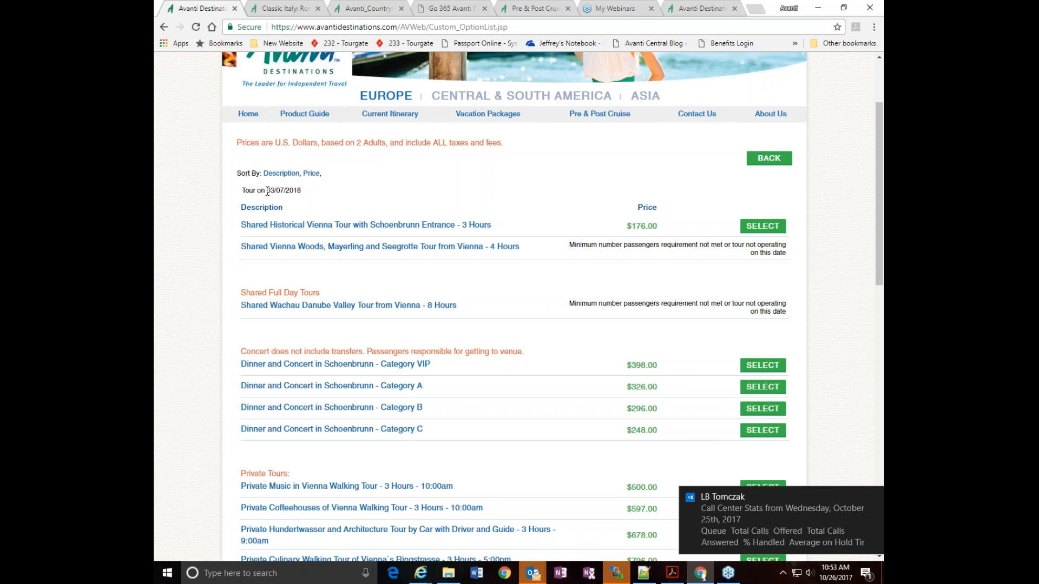
pyautogui.moveTo(266, 191); pyautogui.dragTo(302, 191)
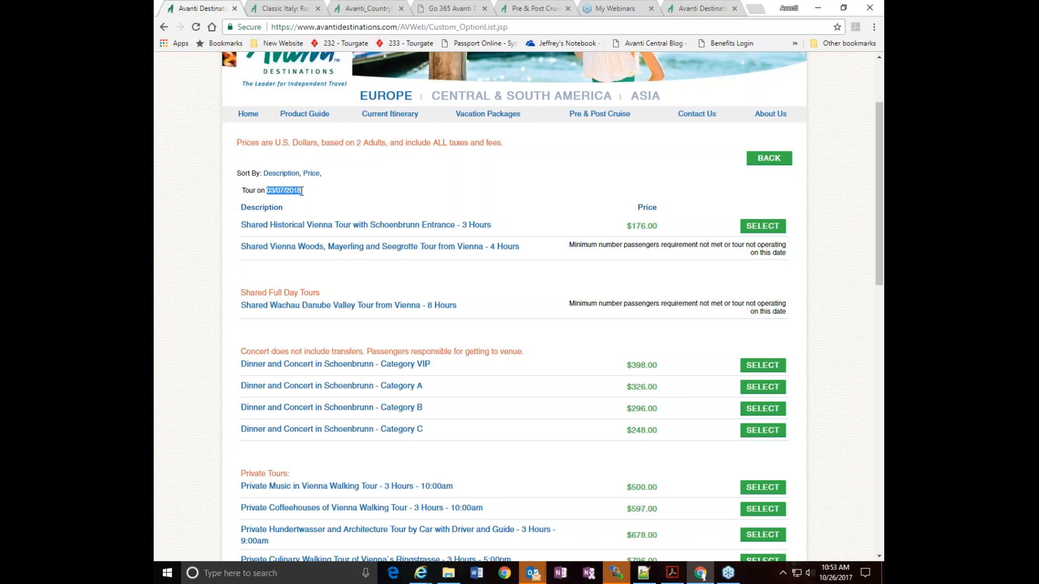
pyautogui.scroll(-2, 541, 162)
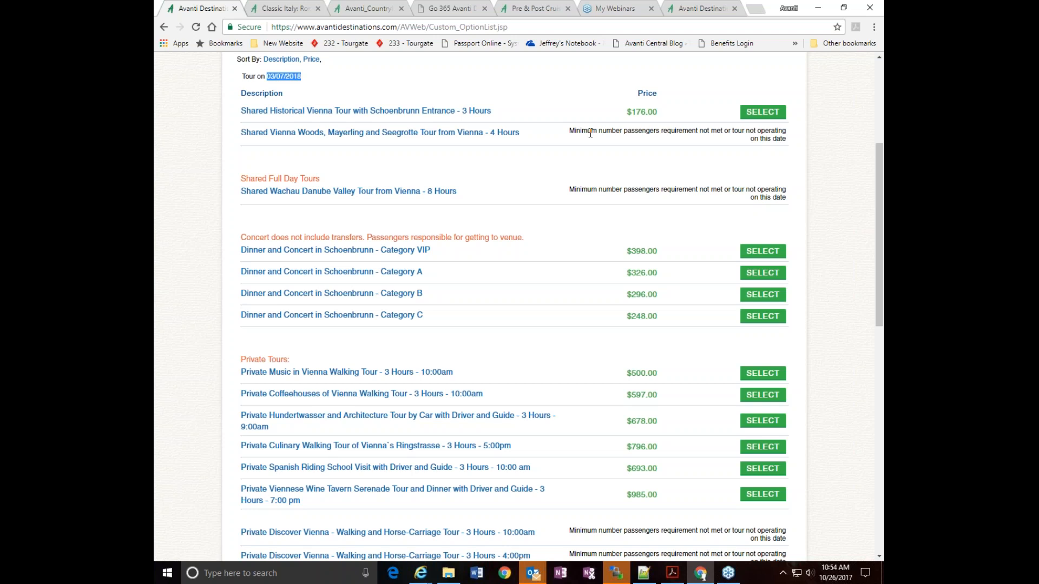
pyautogui.scroll(-6, 504, 199)
pyautogui.scroll(6, 512, 185)
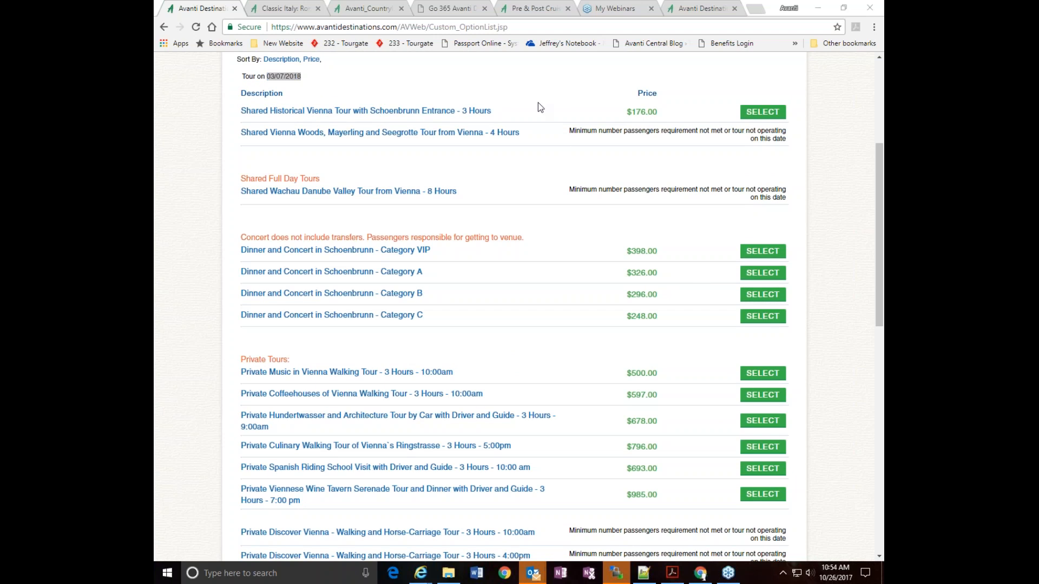
# View the product information for the Private Viennese Wine Tavern Serenade Tour and Dinner in a widened window, and close it
pyautogui.click(324, 494)
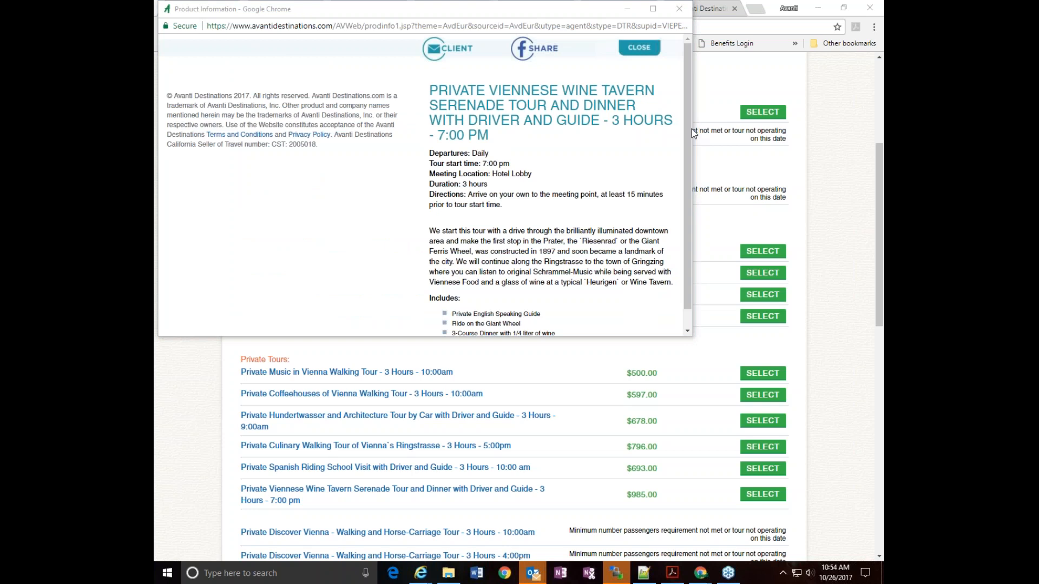
pyautogui.moveTo(693, 135); pyautogui.dragTo(810, 108)
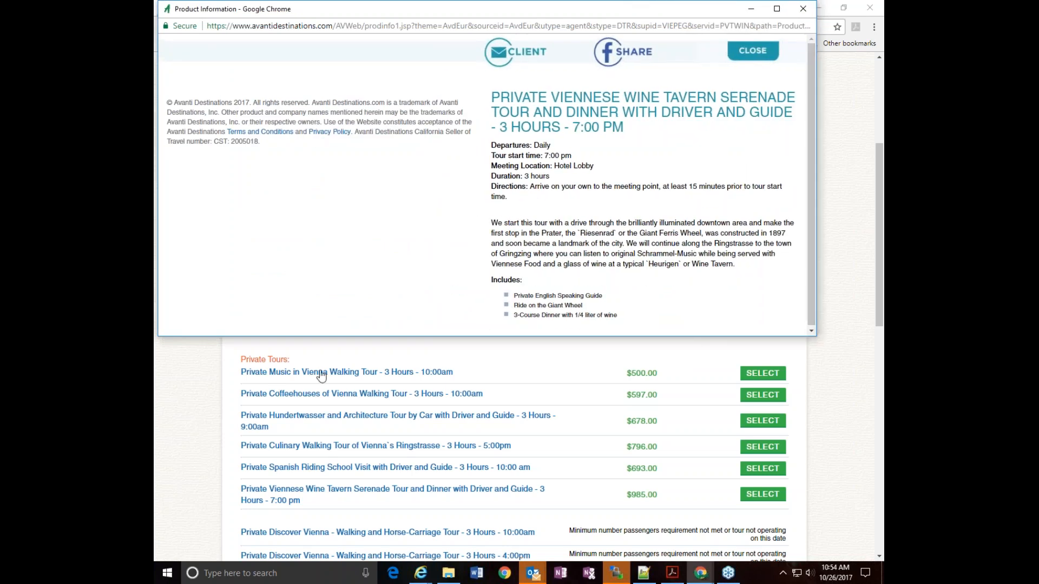
pyautogui.moveTo(809, 137); pyautogui.dragTo(817, 177)
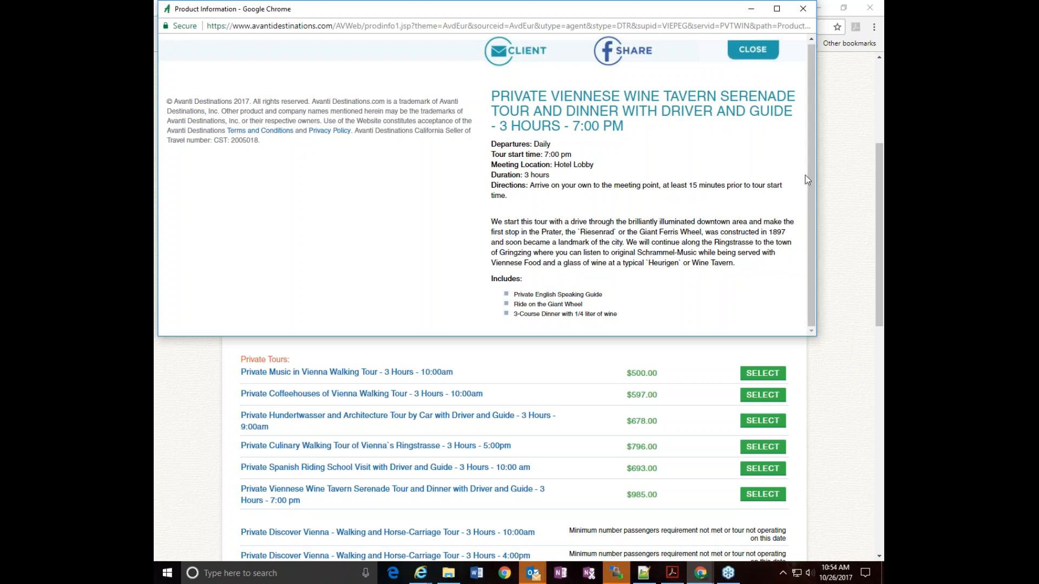
pyautogui.click(803, 9)
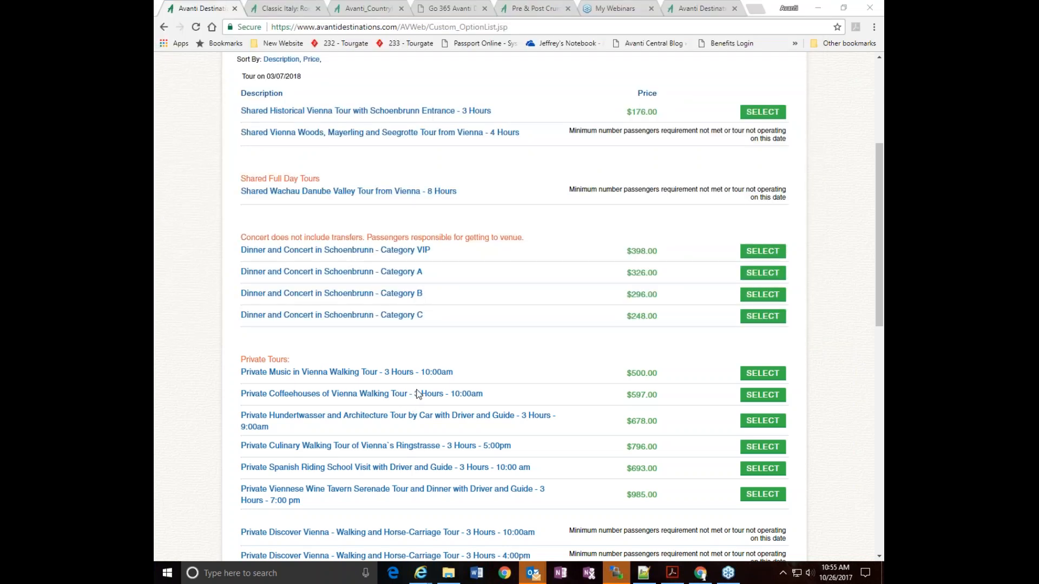
# Return from the tour list to the Vienna itinerary without selecting a tour
pyautogui.scroll(4, 832, 312)
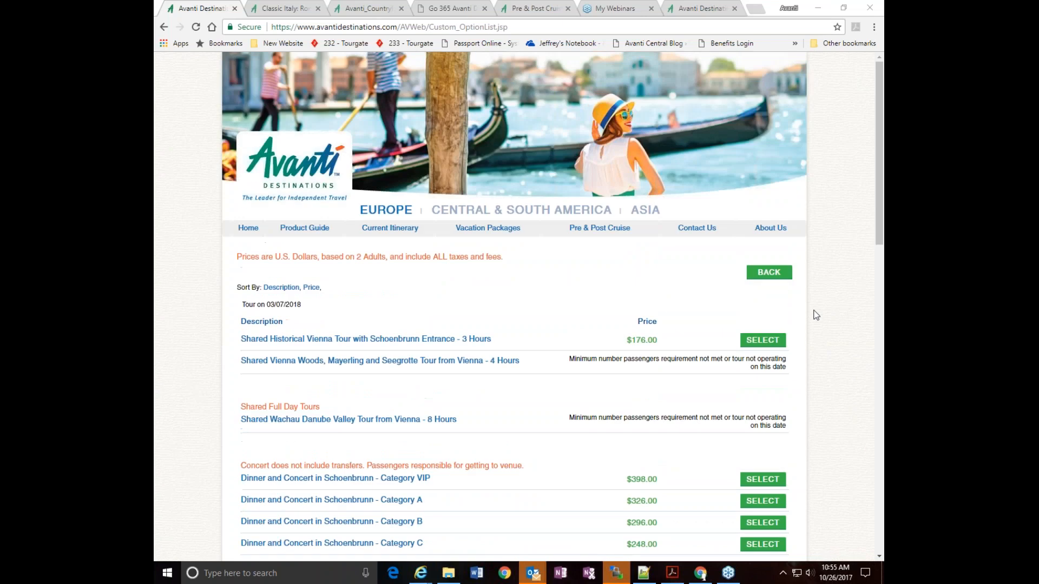
pyautogui.click(767, 273)
pyautogui.scroll(-3, 833, 302)
pyautogui.scroll(3, 633, 246)
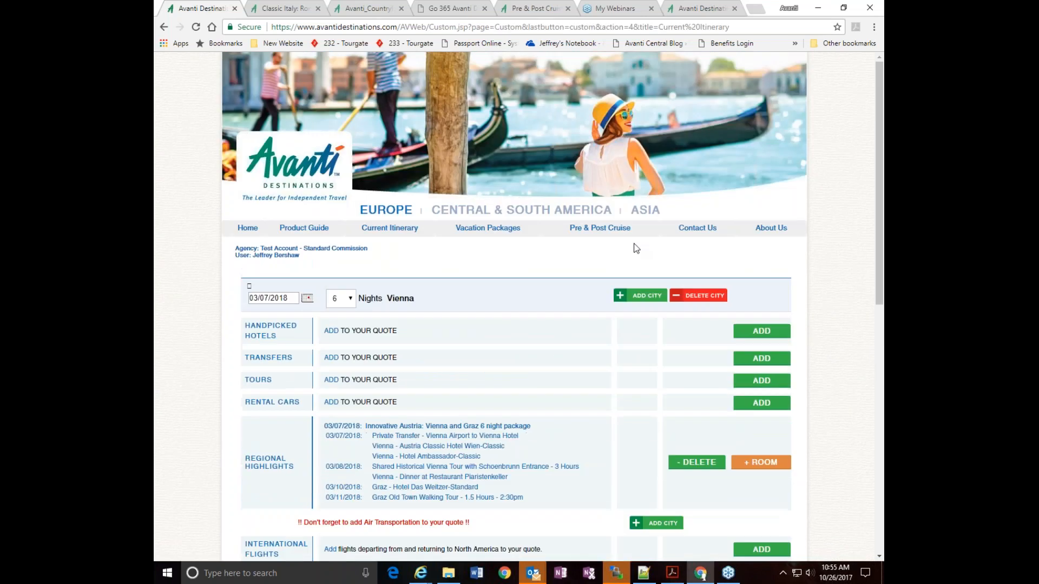
# Open the 2-night pre-cruise package for Vienna from the full list of Europe pre and post cruise vacations
pyautogui.click(593, 231)
pyautogui.scroll(-5, 662, 256)
pyautogui.scroll(-10, 533, 251)
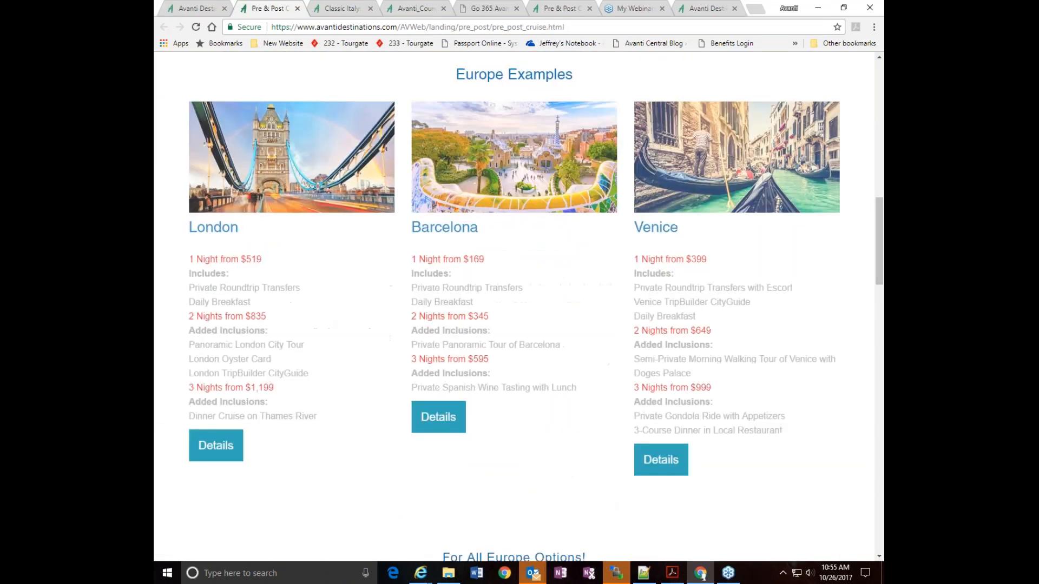
pyautogui.click(533, 250)
pyautogui.scroll(-5, 711, 250)
pyautogui.scroll(-1, 712, 250)
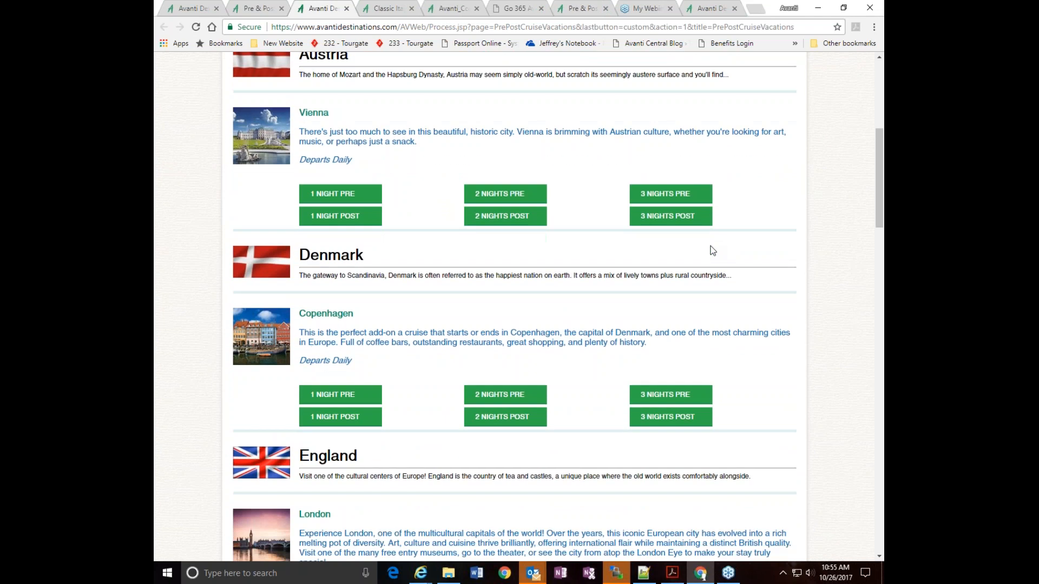
pyautogui.click(490, 198)
# Set the Vienna pre-cruise package's arrival date to March 14, 2018 and load it for review or modification
pyautogui.scroll(-2, 768, 306)
pyautogui.click(376, 307)
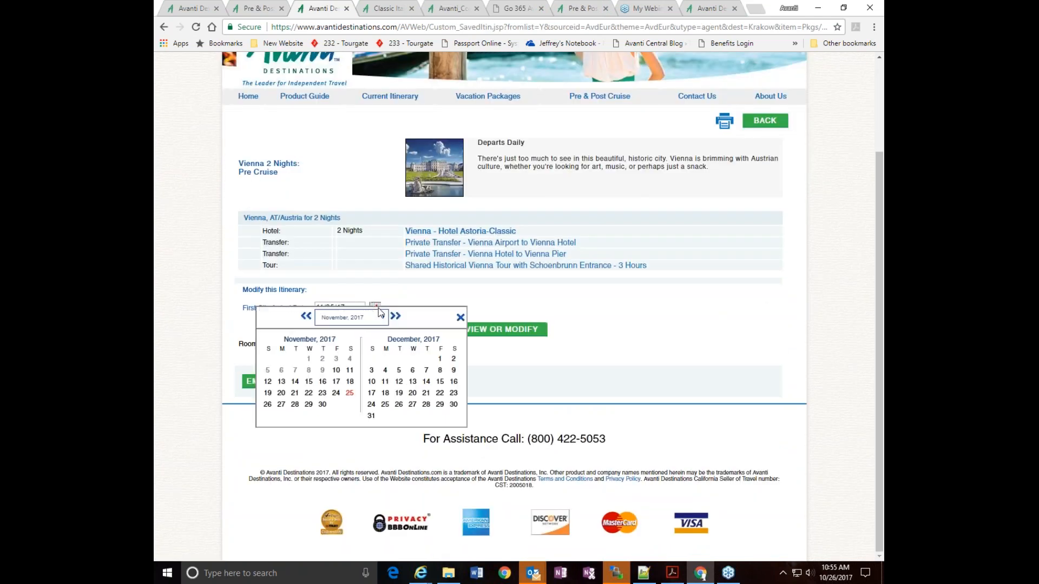
pyautogui.click(396, 318)
pyautogui.click(397, 318)
pyautogui.click(397, 317)
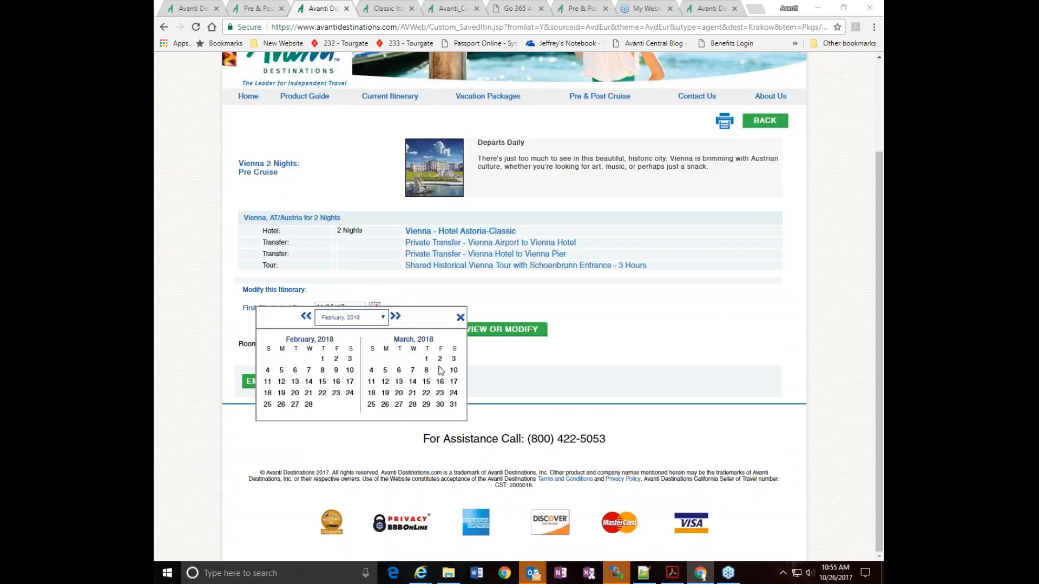
pyautogui.click(412, 381)
pyautogui.click(486, 330)
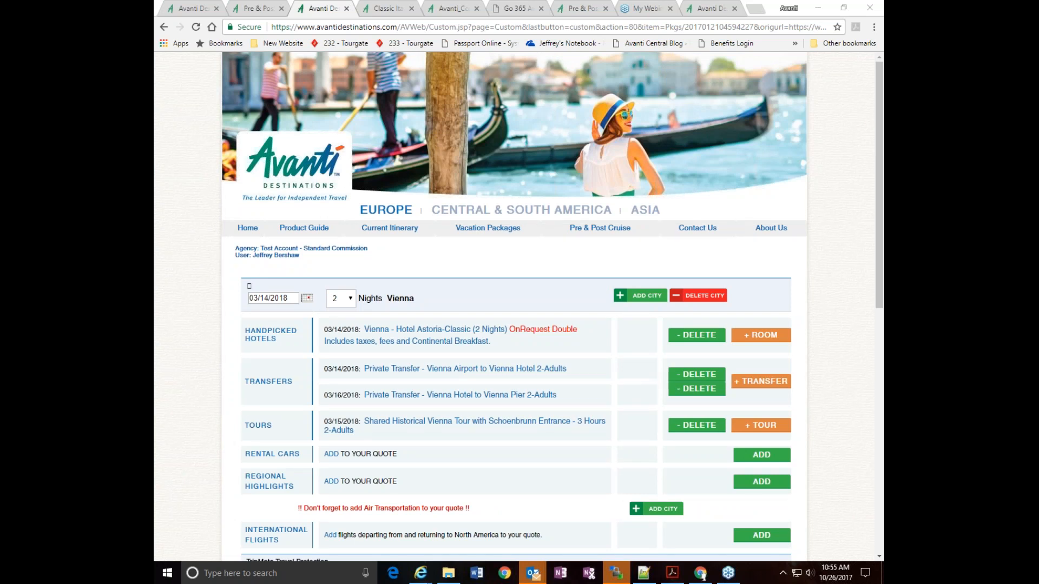
# Review the Vienna pre-cruise quote and add a Passengers On Cruise segment of 4 nights after Vienna
pyautogui.scroll(-4, 476, 269)
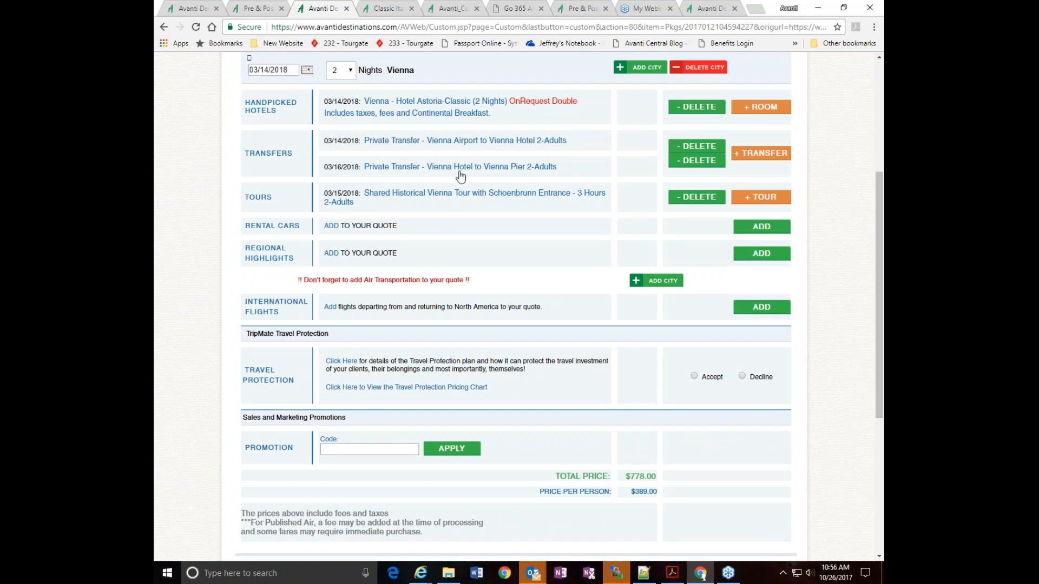
pyautogui.scroll(-3, 566, 175)
pyautogui.scroll(1, 566, 176)
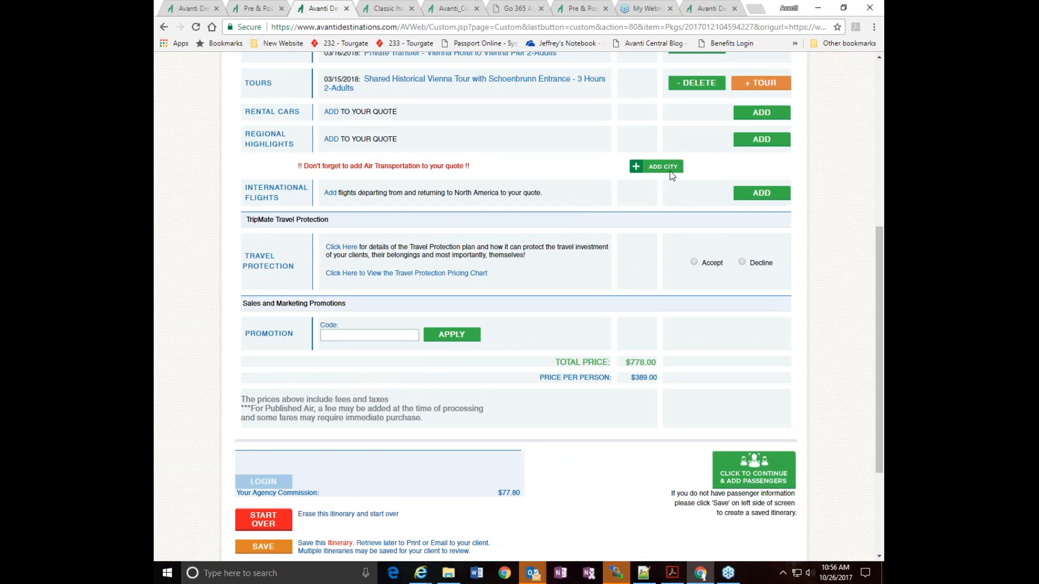
pyautogui.click(670, 172)
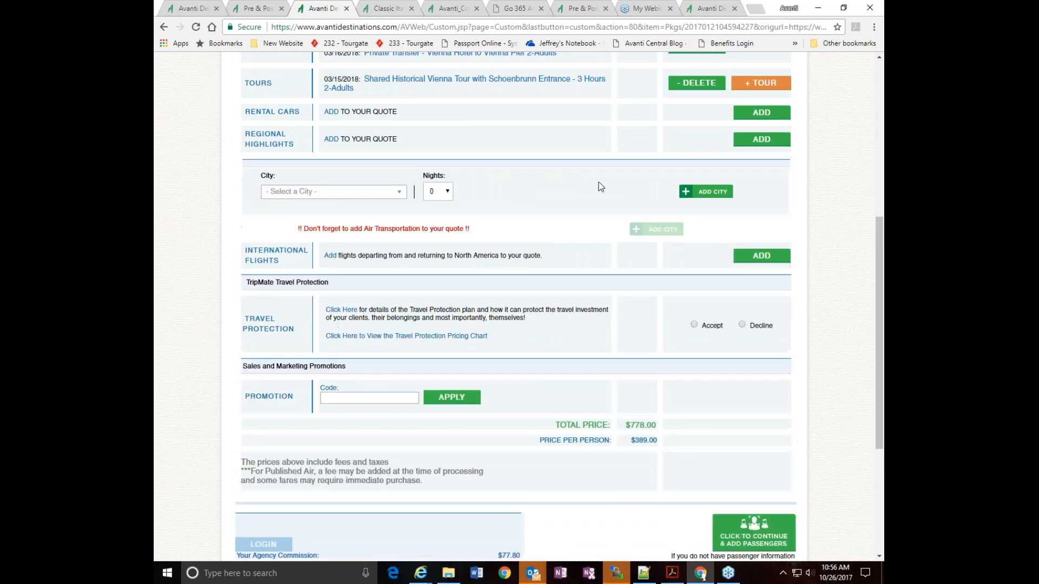
pyautogui.click(365, 195)
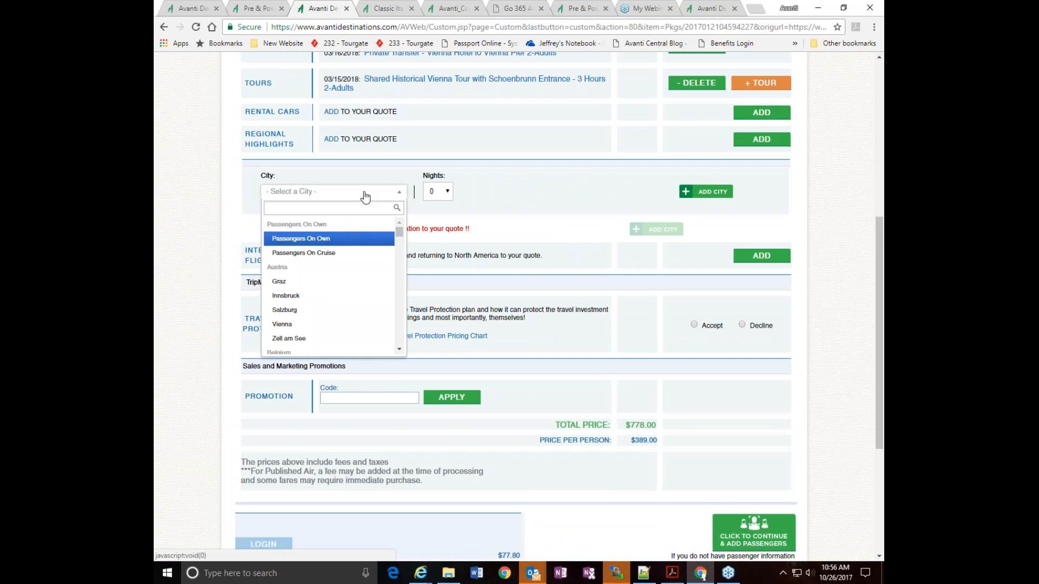
pyautogui.write('cruise')
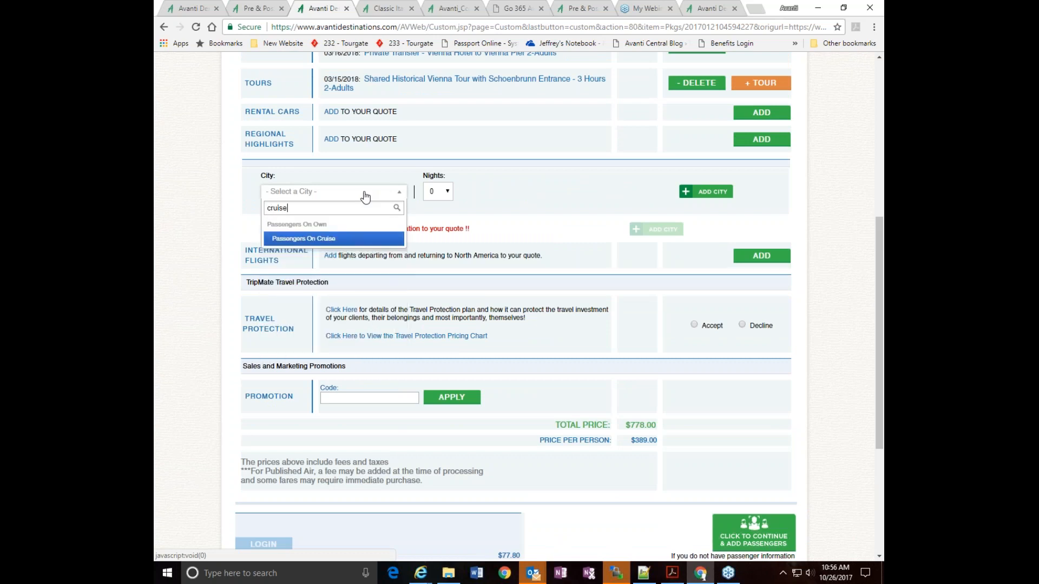
pyautogui.press('Return')
pyautogui.click(448, 192)
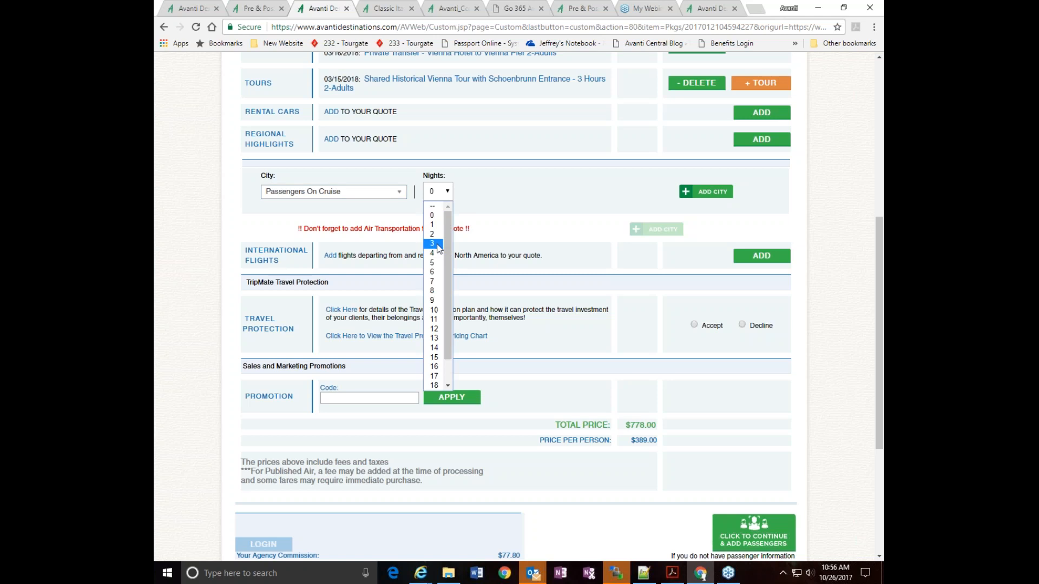
pyautogui.click(436, 253)
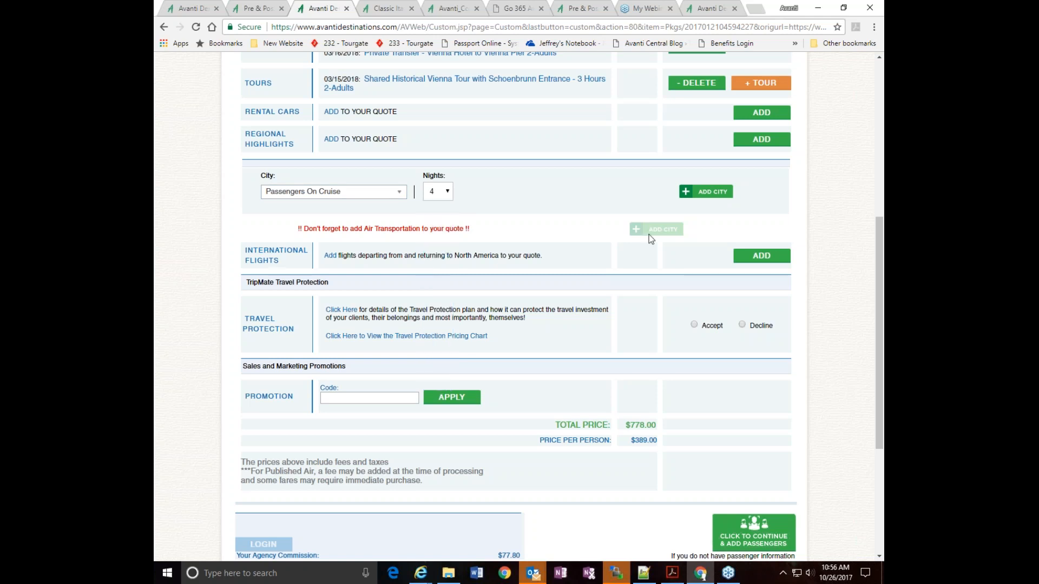
pyautogui.click(711, 194)
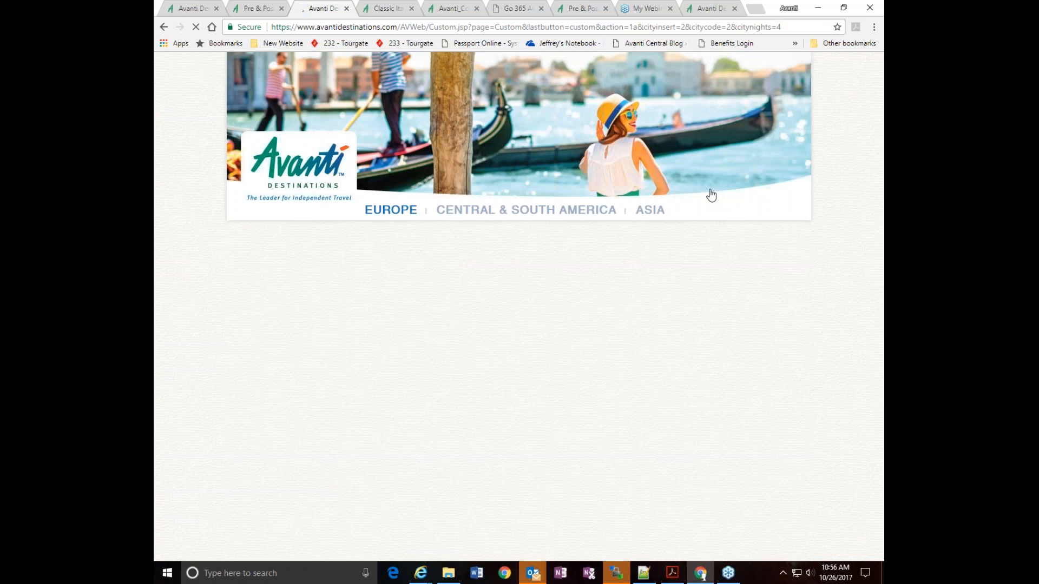
pyautogui.scroll(-5, 711, 196)
pyautogui.scroll(-2, 517, 105)
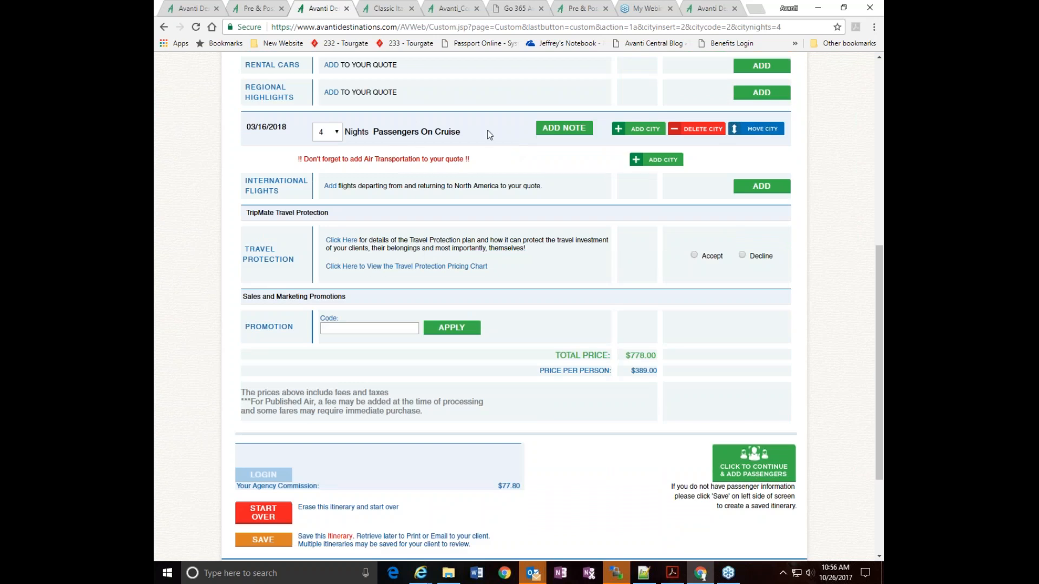
# Replace the sample text in the Passengers On Cruise note with "River cruise with xxxxx cruise lines" and add the note to the itinerary
pyautogui.click(562, 132)
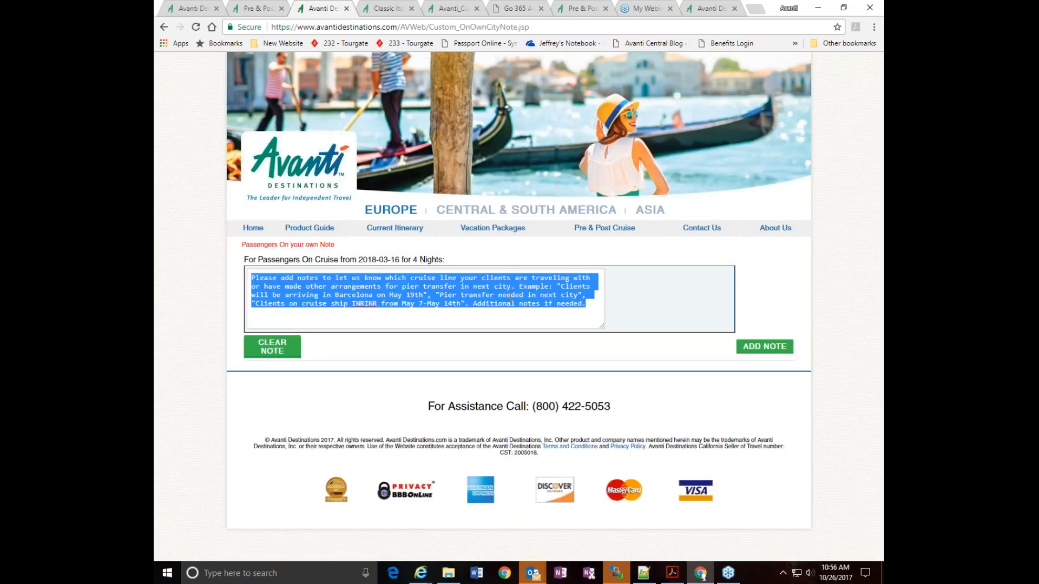
pyautogui.press('BackSpace')
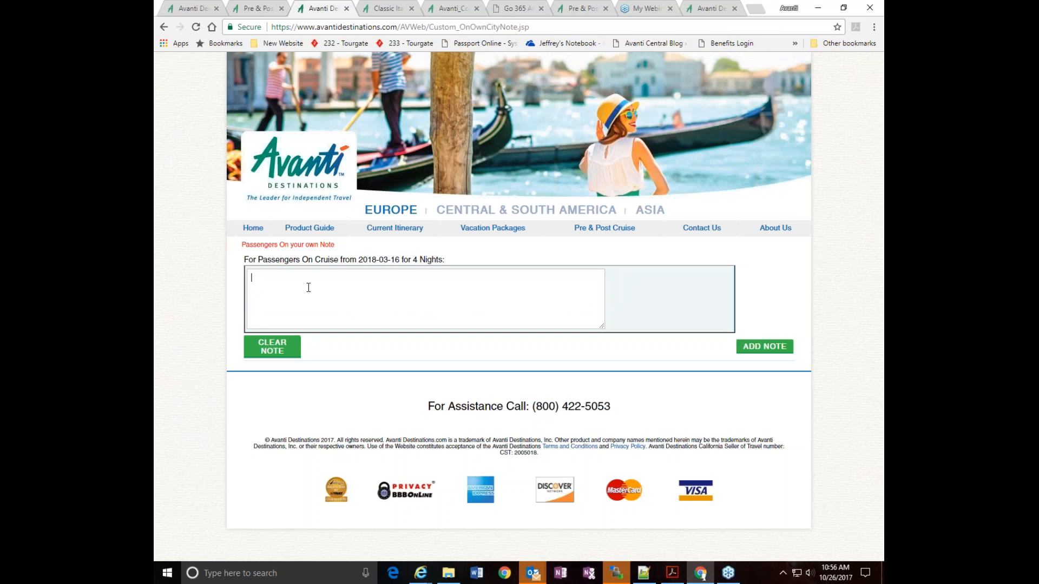
pyautogui.write('River cruise with xxxxx cruise lines')
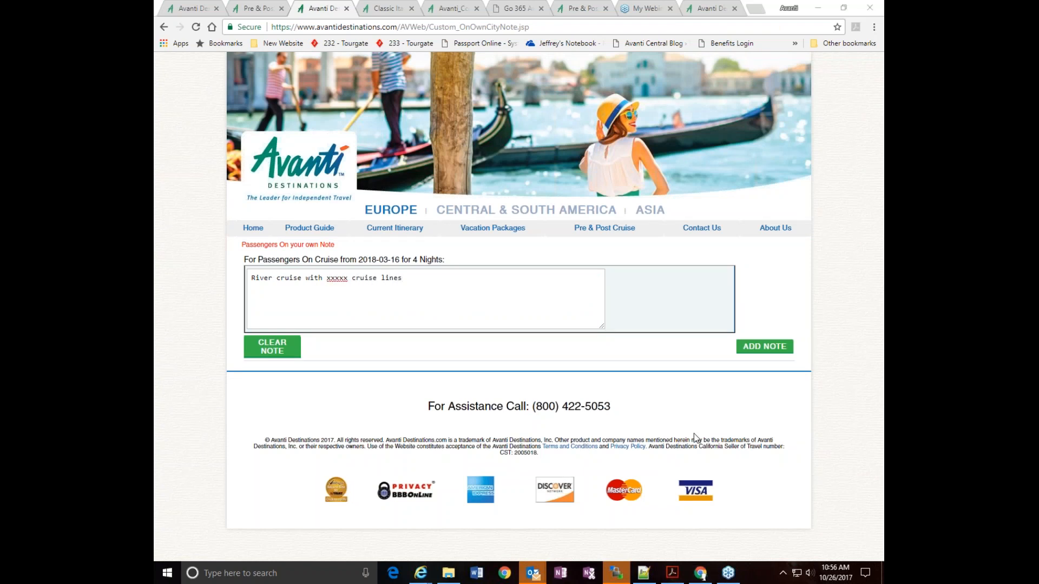
pyautogui.click(748, 348)
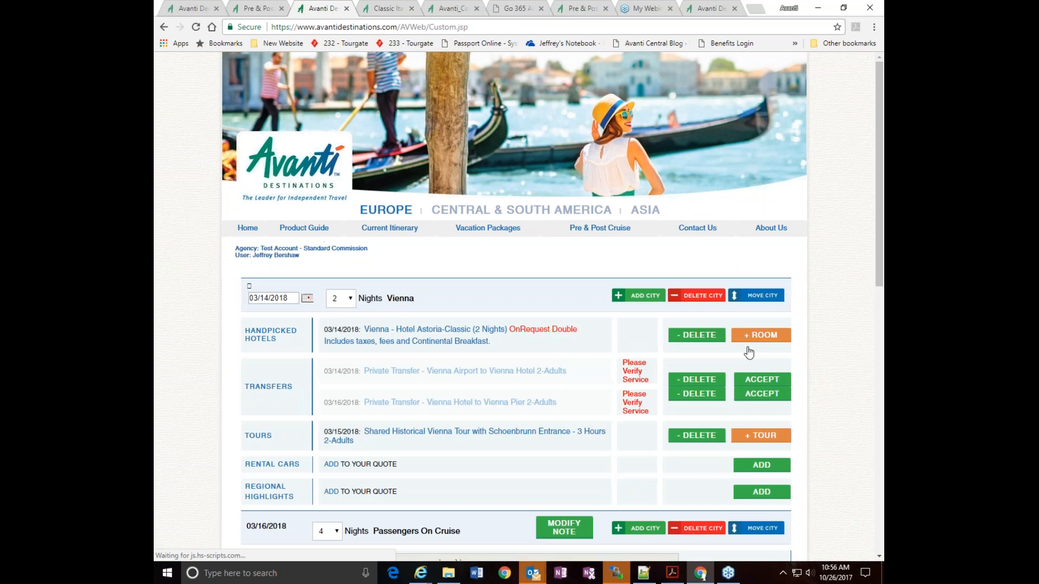
# Accept the TripMate travel protection for the Vienna and cruise quote
pyautogui.scroll(-6, 749, 352)
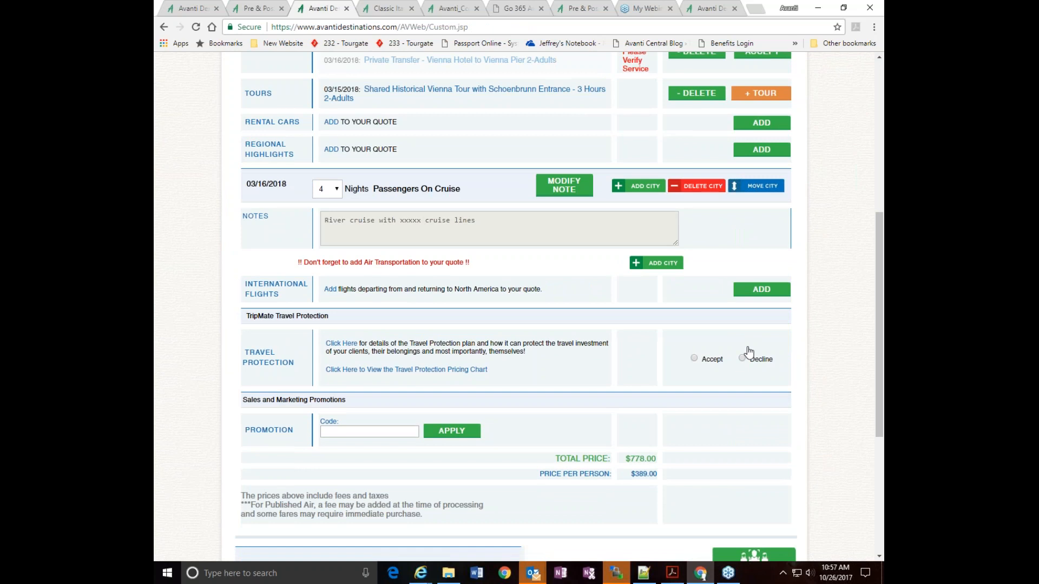
pyautogui.scroll(-1, 749, 352)
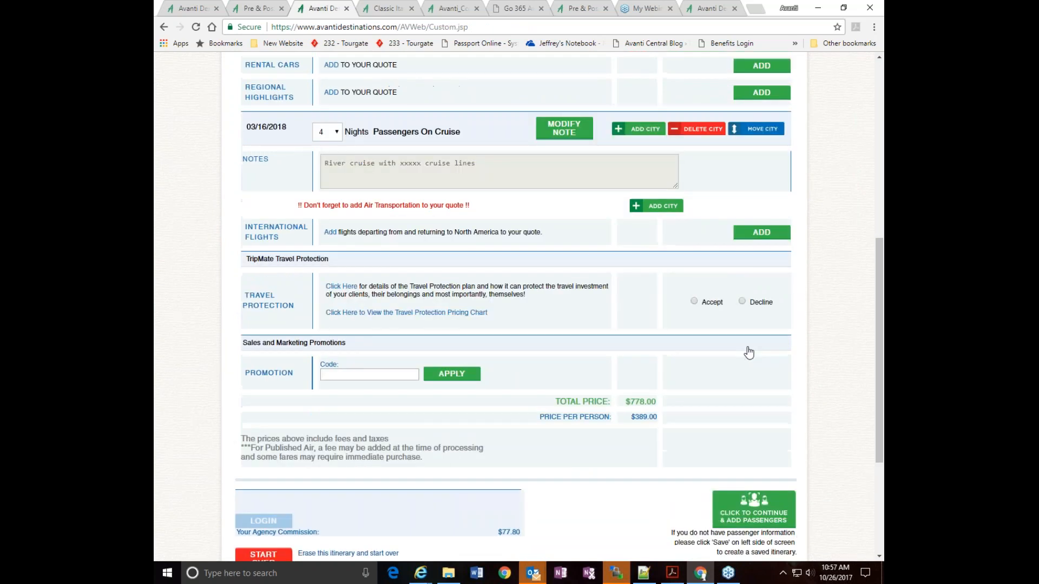
pyautogui.scroll(3, 749, 352)
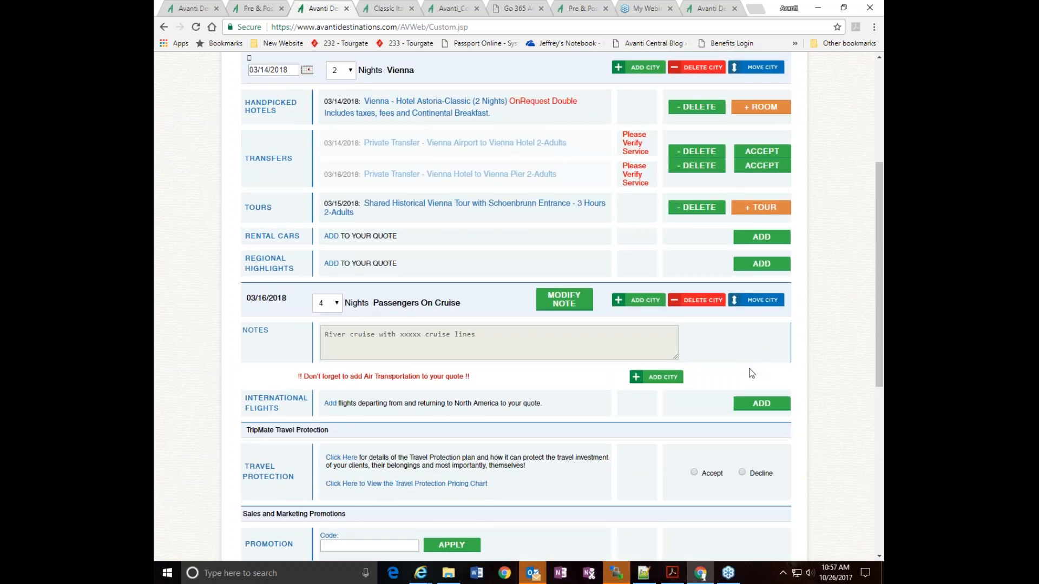
pyautogui.scroll(-2, 751, 373)
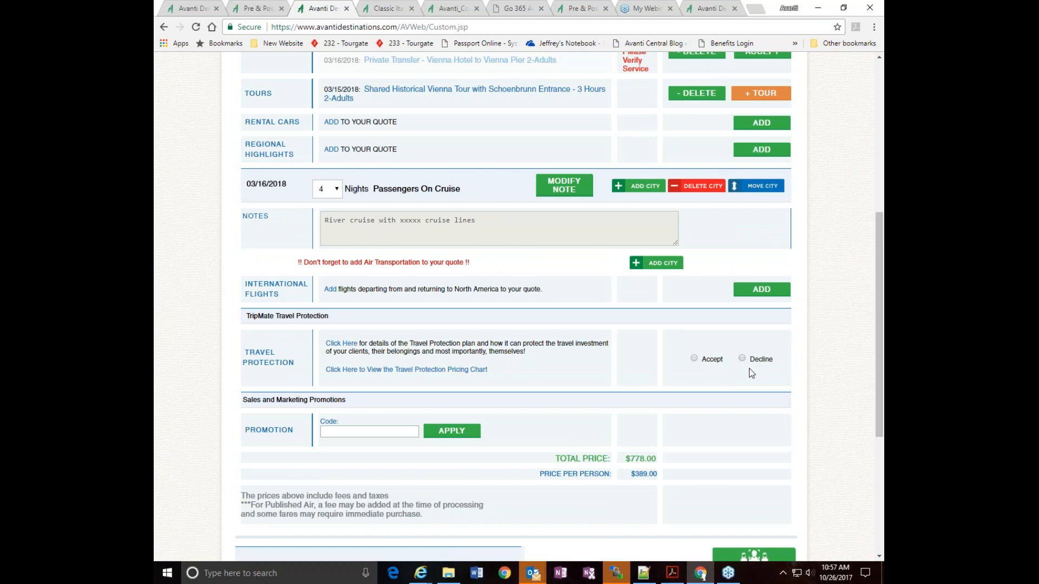
pyautogui.click(695, 359)
pyautogui.scroll(-8, 849, 306)
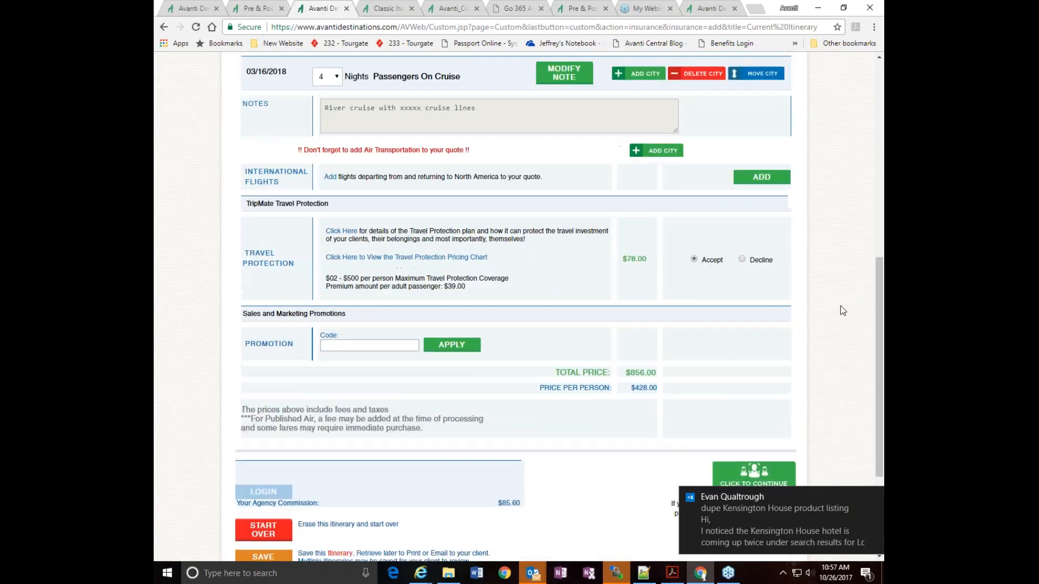
pyautogui.scroll(1, 819, 281)
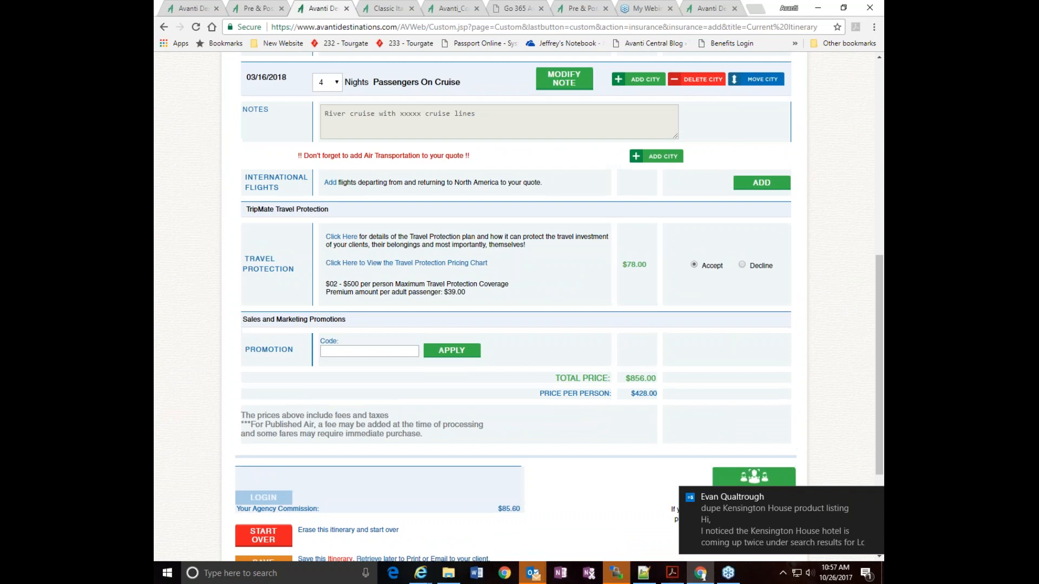
# Add Budapest for 1 night as the next city after the Passengers On Cruise segment
pyautogui.scroll(1, 558, 241)
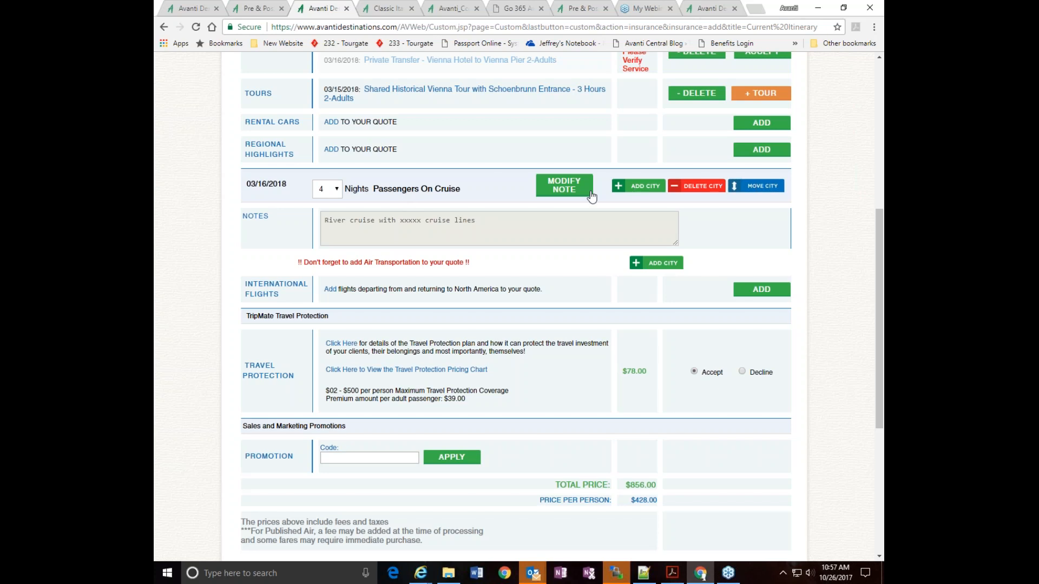
pyautogui.click(650, 267)
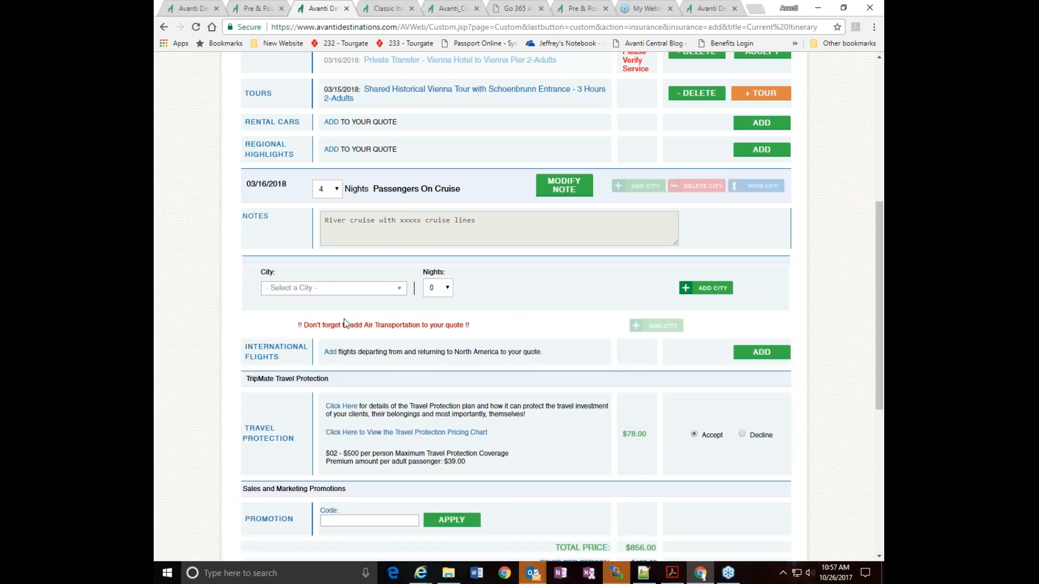
pyautogui.click(327, 290)
pyautogui.write('bur')
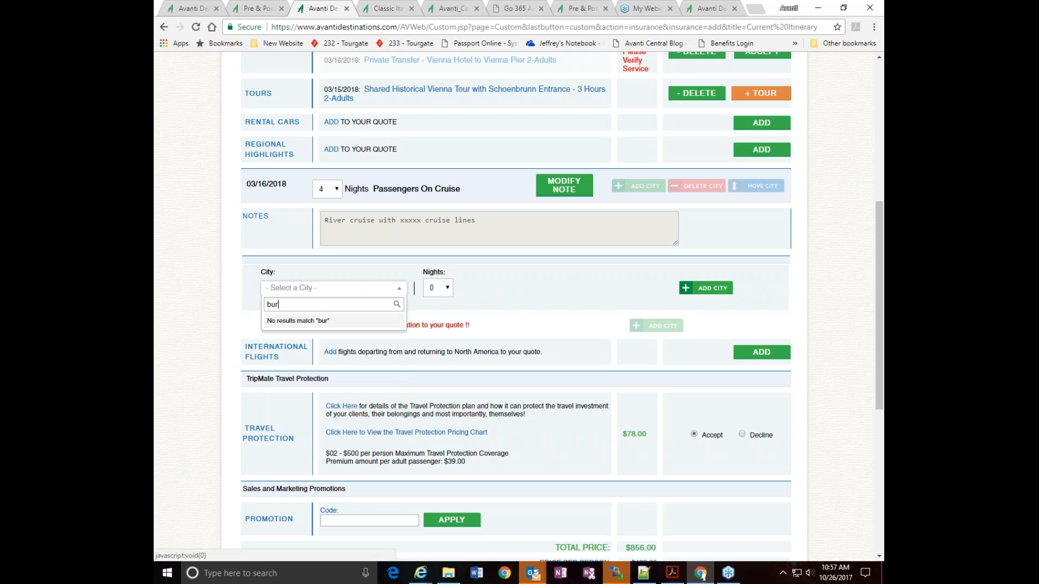
pyautogui.press('BackSpace')
pyautogui.press('BackSpace')
pyautogui.write('ud')
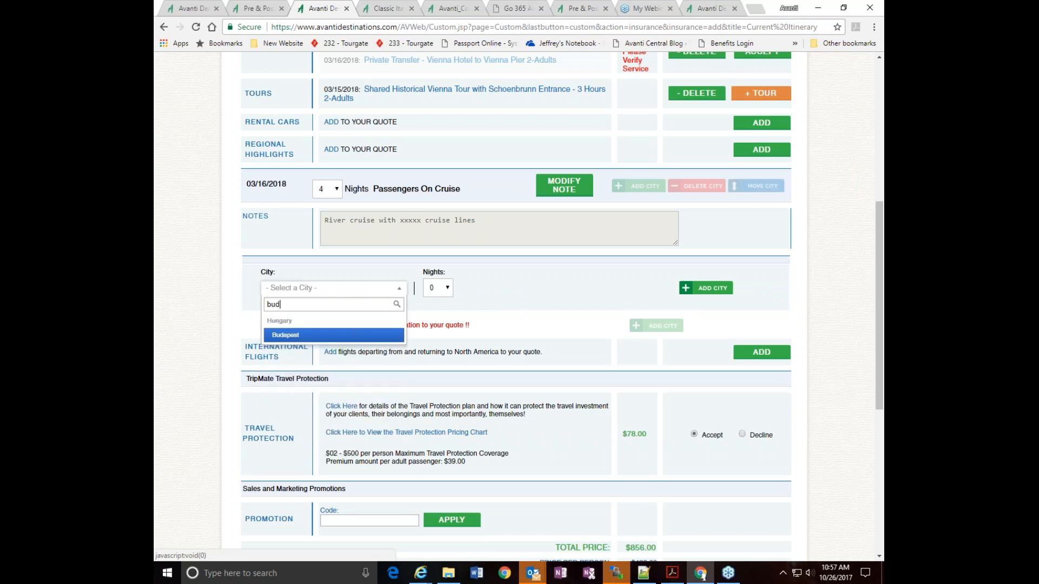
pyautogui.click(282, 336)
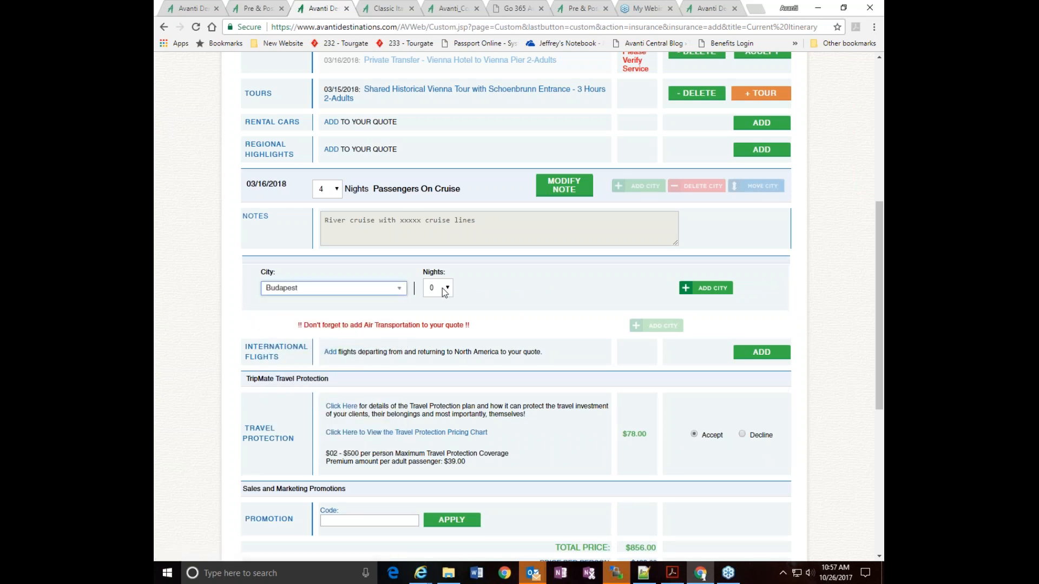
pyautogui.click(447, 288)
pyautogui.click(436, 320)
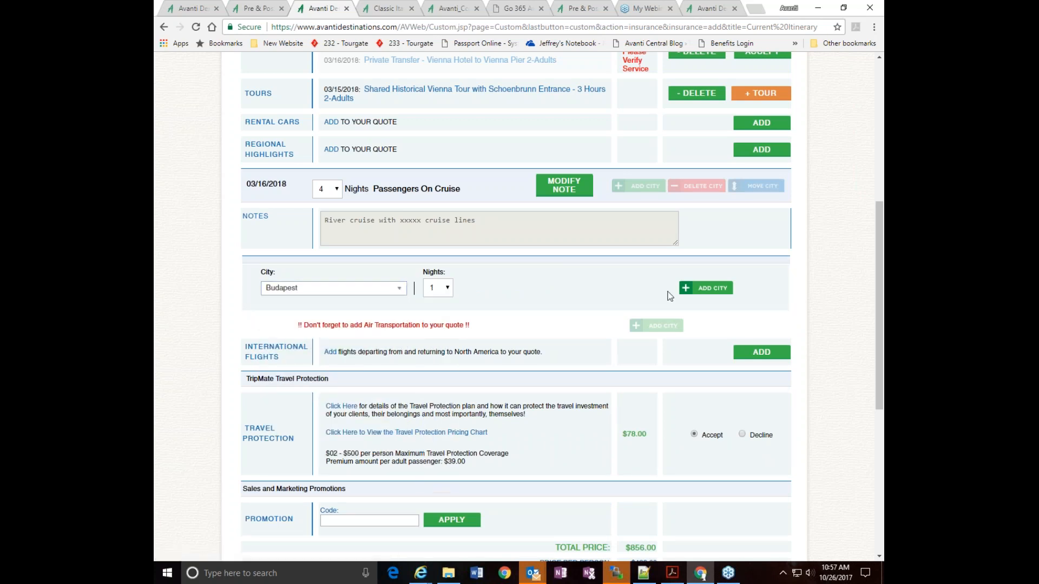
pyautogui.click(715, 289)
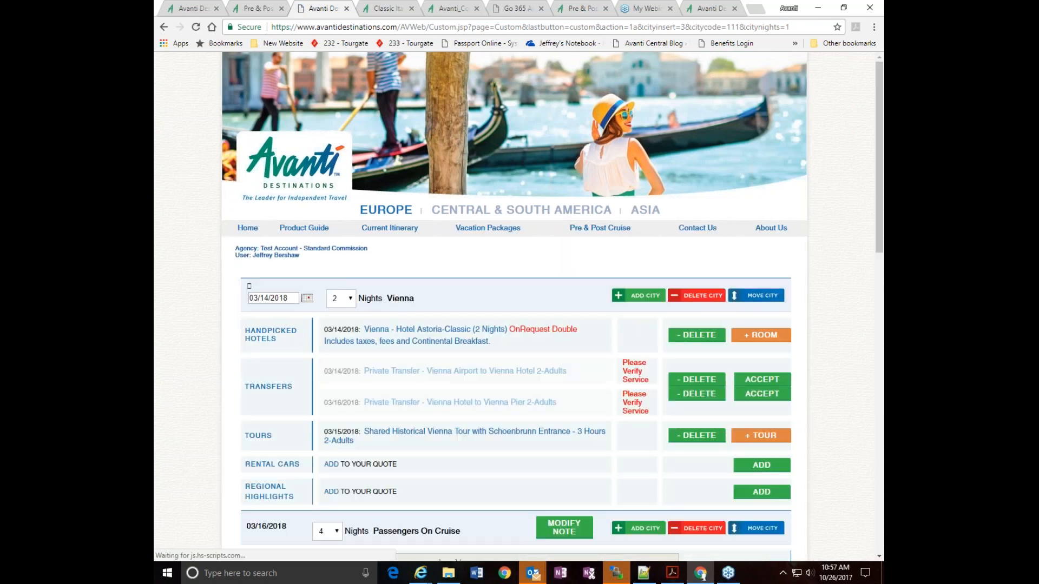
# Search the Budapest transfers for "pier" and add the Private Transfer from Budapest Pier to Budapest Hotel
pyautogui.scroll(-8, 799, 346)
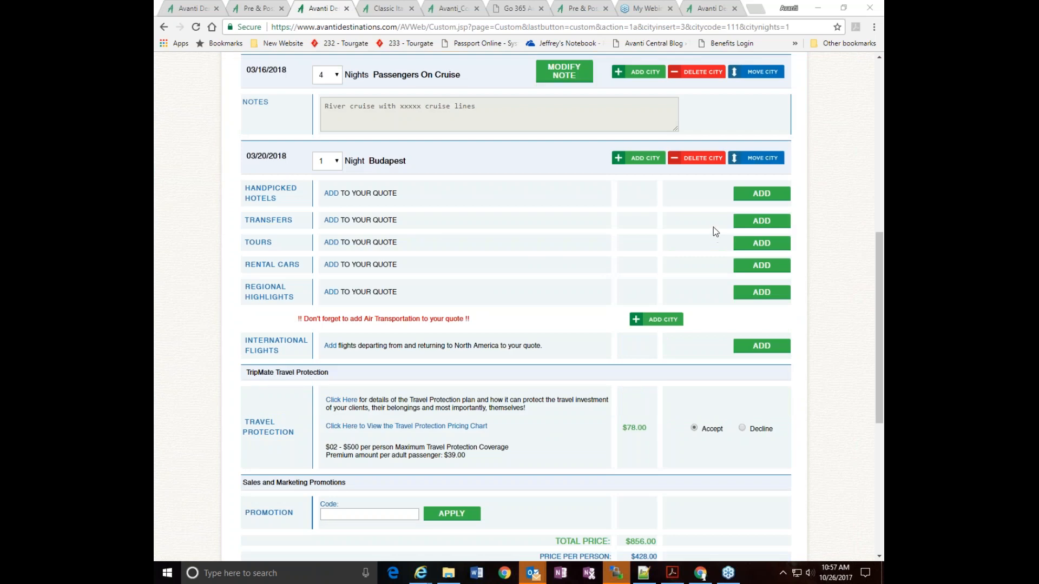
pyautogui.click(753, 226)
pyautogui.click(754, 299)
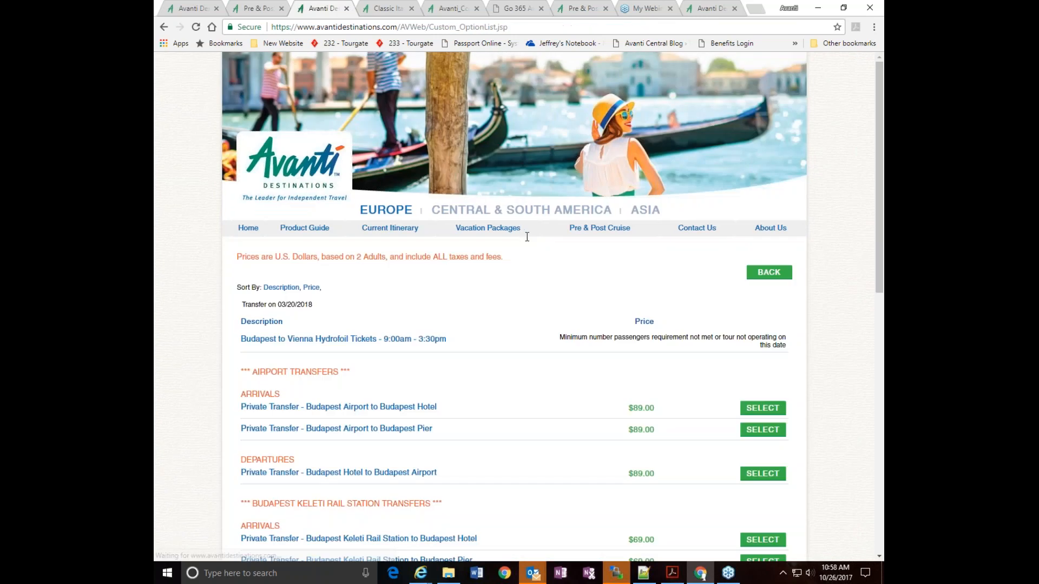
pyautogui.hotkey('ctrl', 'f')
pyautogui.write('pier')
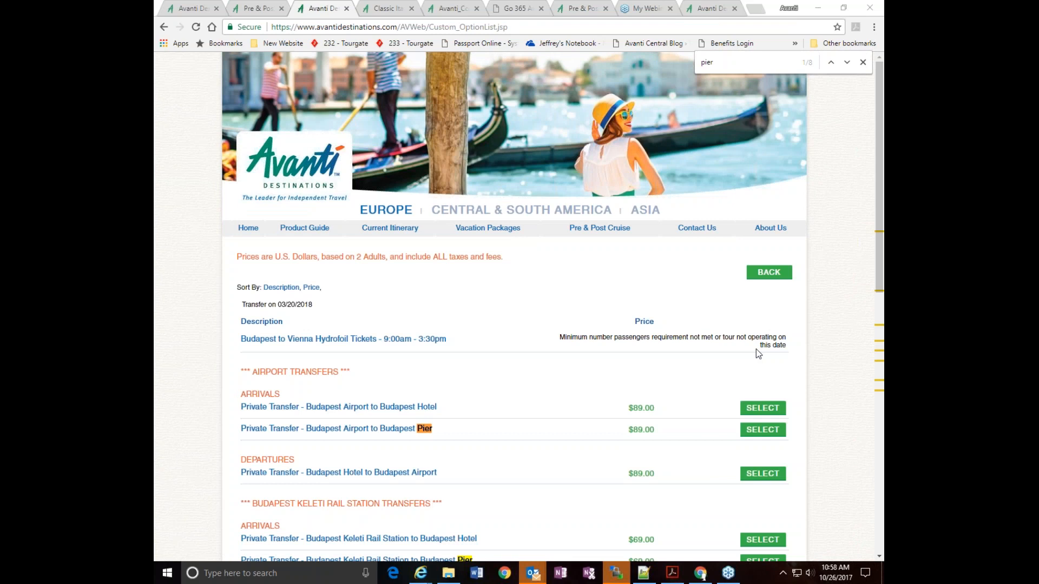
pyautogui.click(846, 62)
pyautogui.scroll(-3, 602, 300)
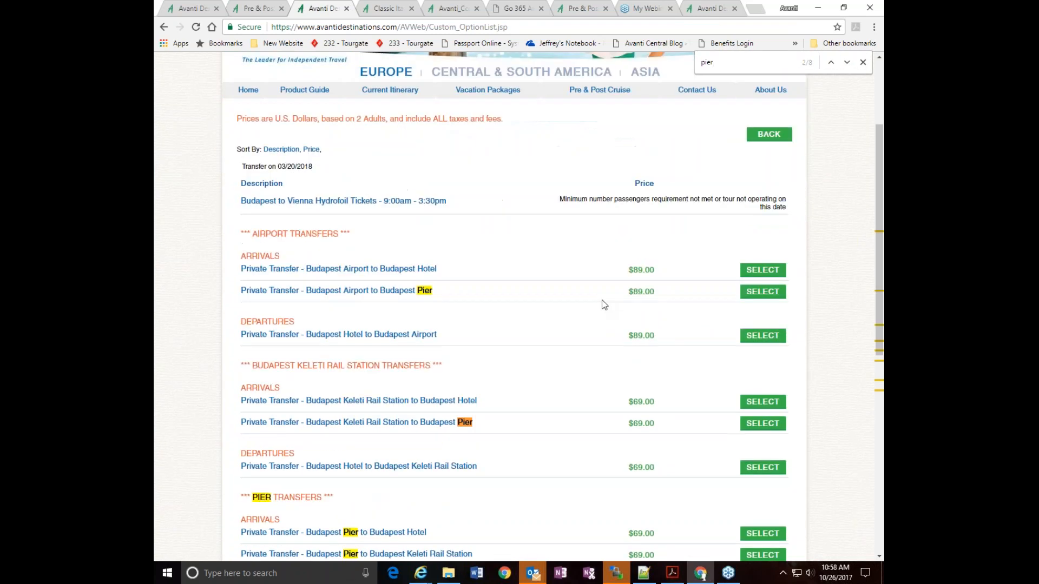
pyautogui.scroll(-3, 602, 301)
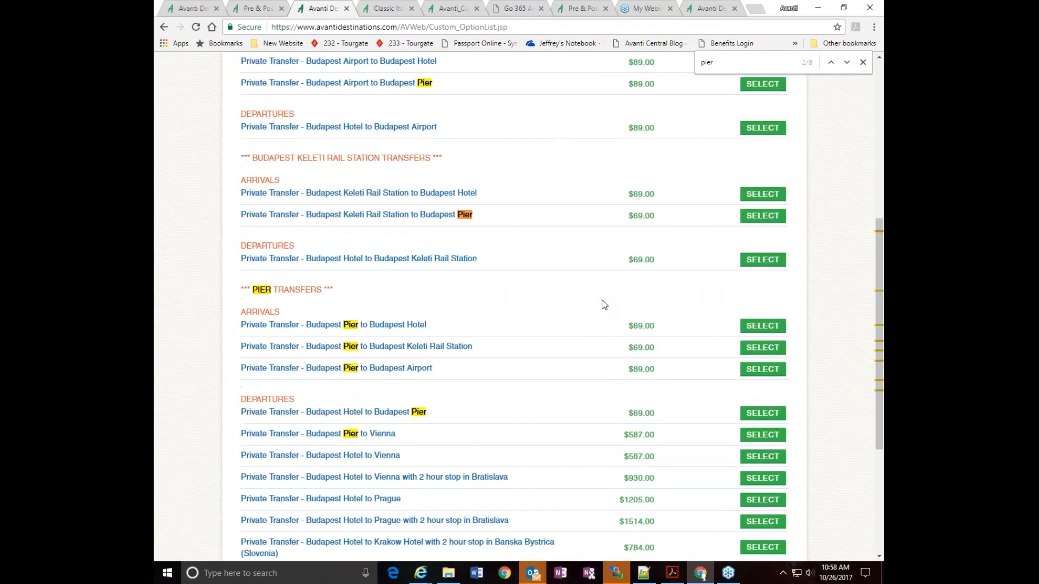
pyautogui.scroll(-1, 602, 300)
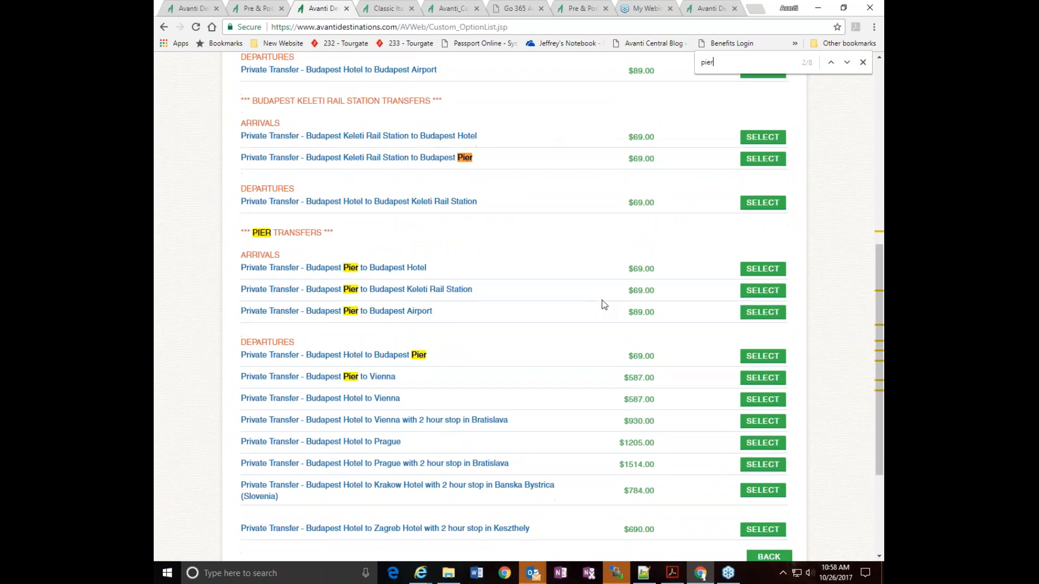
pyautogui.click(757, 274)
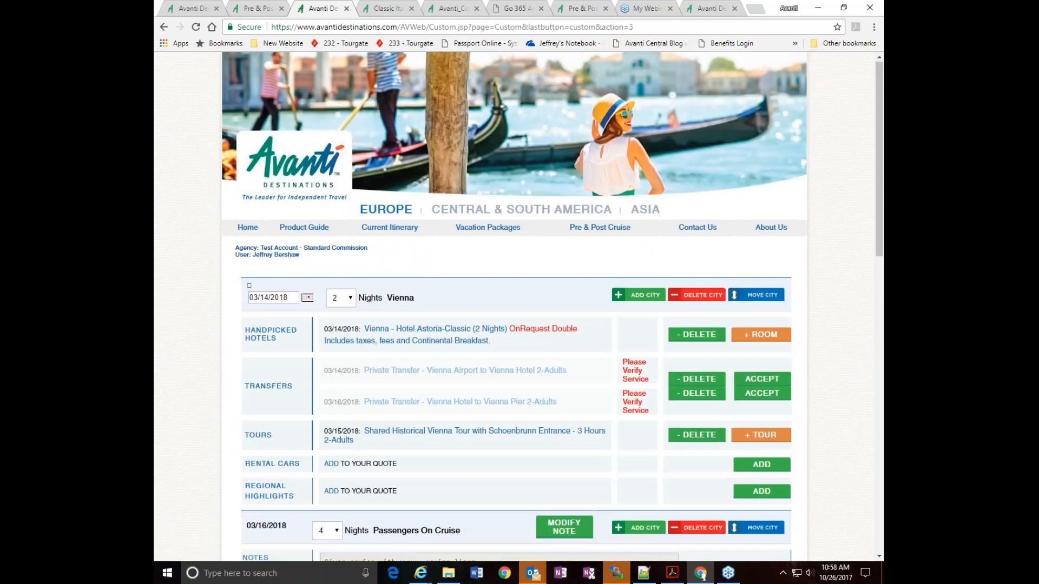
pyautogui.scroll(-3, 428, 119)
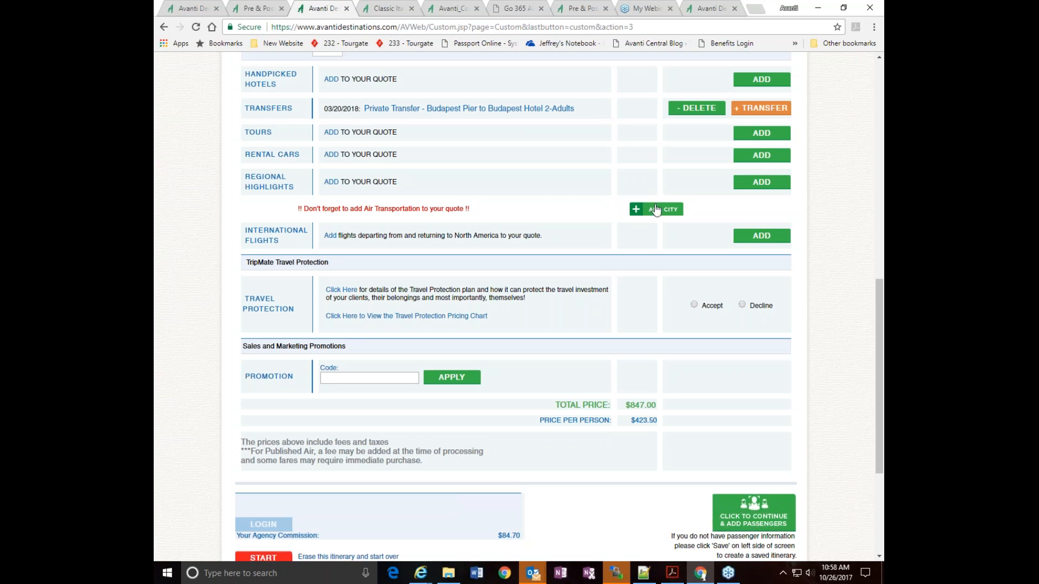
pyautogui.scroll(2, 795, 258)
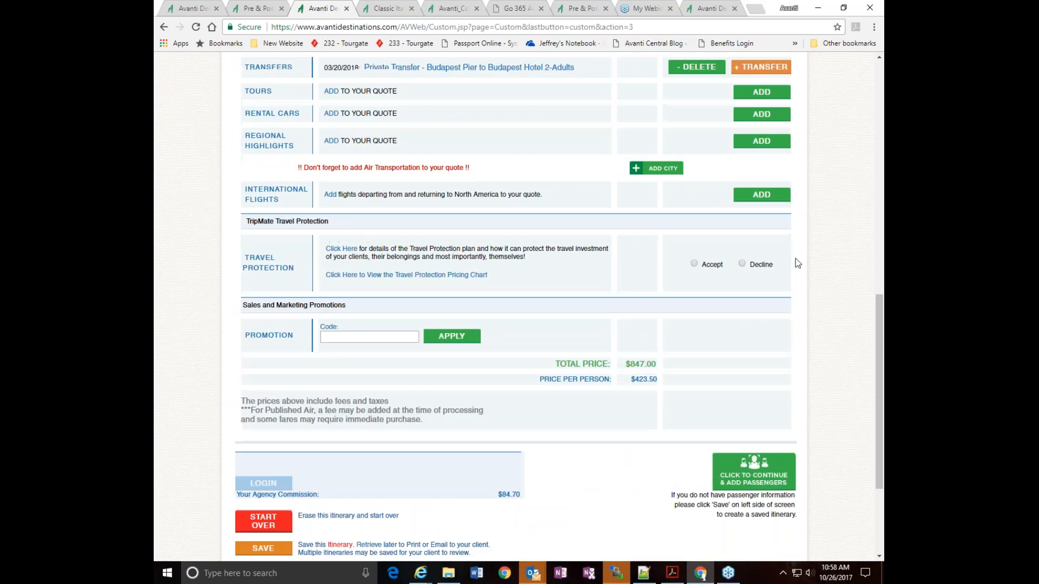
pyautogui.scroll(6, 795, 258)
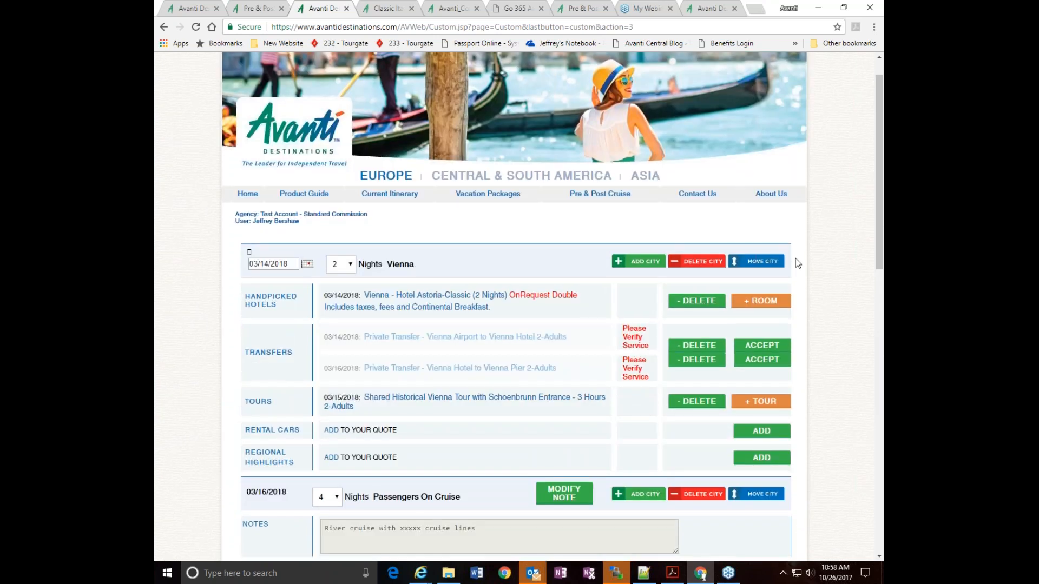
pyautogui.scroll(-5, 795, 258)
pyautogui.scroll(6, 796, 258)
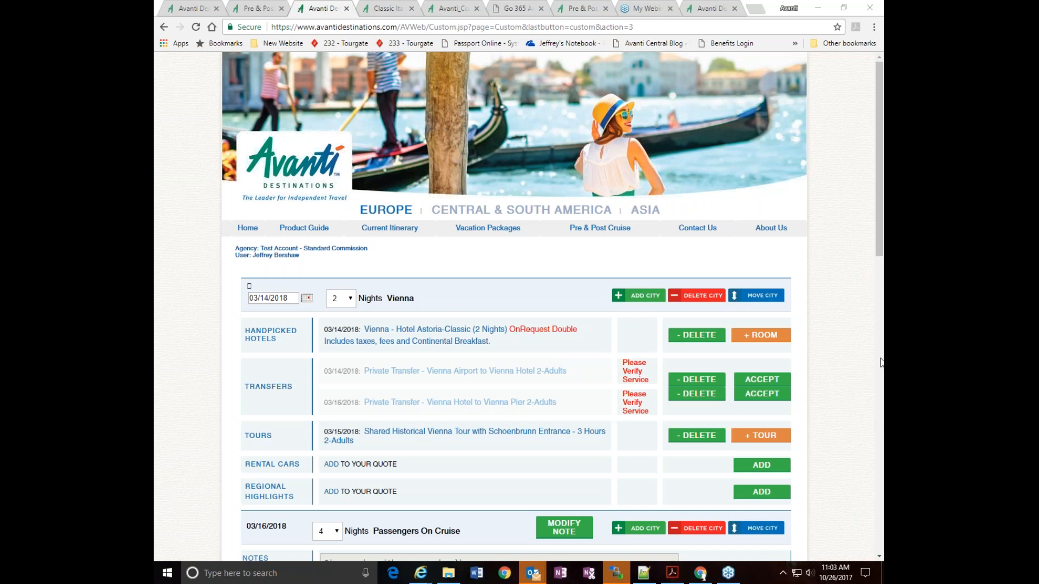
# Move the Vienna stay so that it follows the Passengers On Cruise segment and precedes Budapest
pyautogui.scroll(-3, 869, 284)
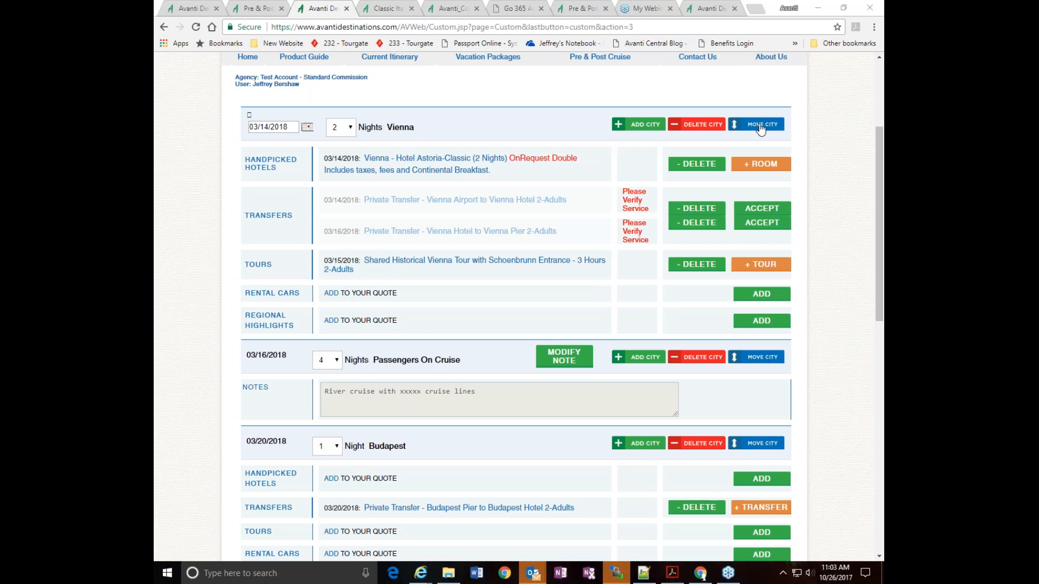
pyautogui.click(760, 126)
pyautogui.scroll(-3, 783, 165)
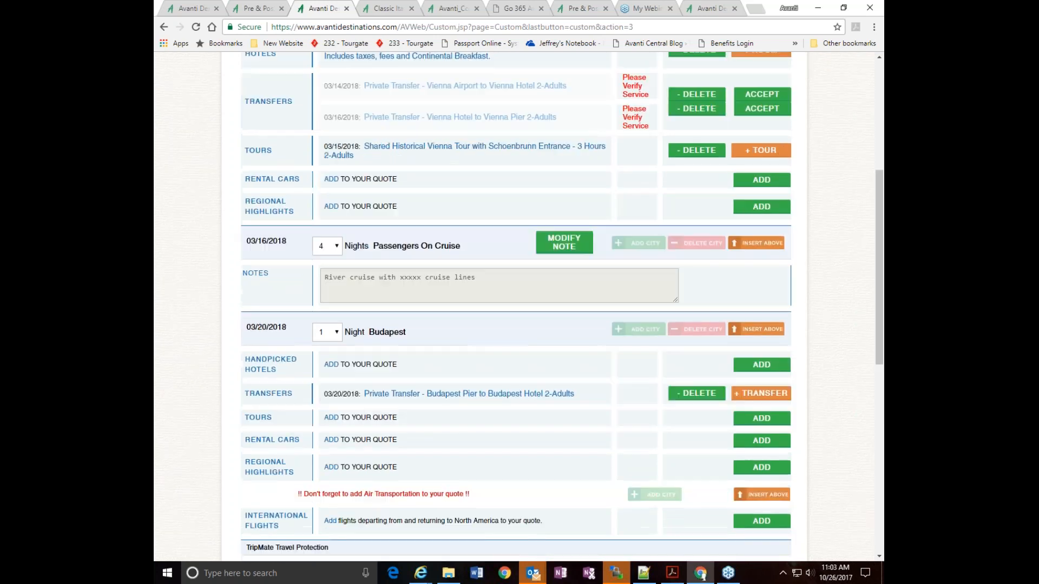
pyautogui.scroll(3, 512, 303)
pyautogui.scroll(-4, 514, 307)
pyautogui.scroll(4, 765, 229)
pyautogui.scroll(-2, 765, 229)
pyautogui.scroll(-2, 760, 334)
pyautogui.click(752, 219)
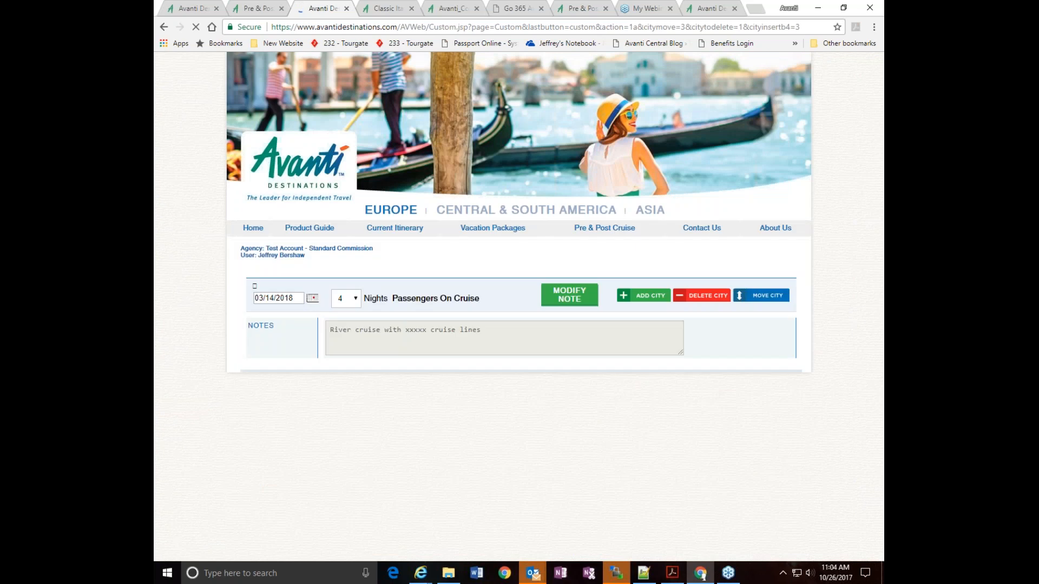
# Review the reordered itinerary's segment dates, transfers needing verification, pricing and checkout options
pyautogui.scroll(-4, 844, 294)
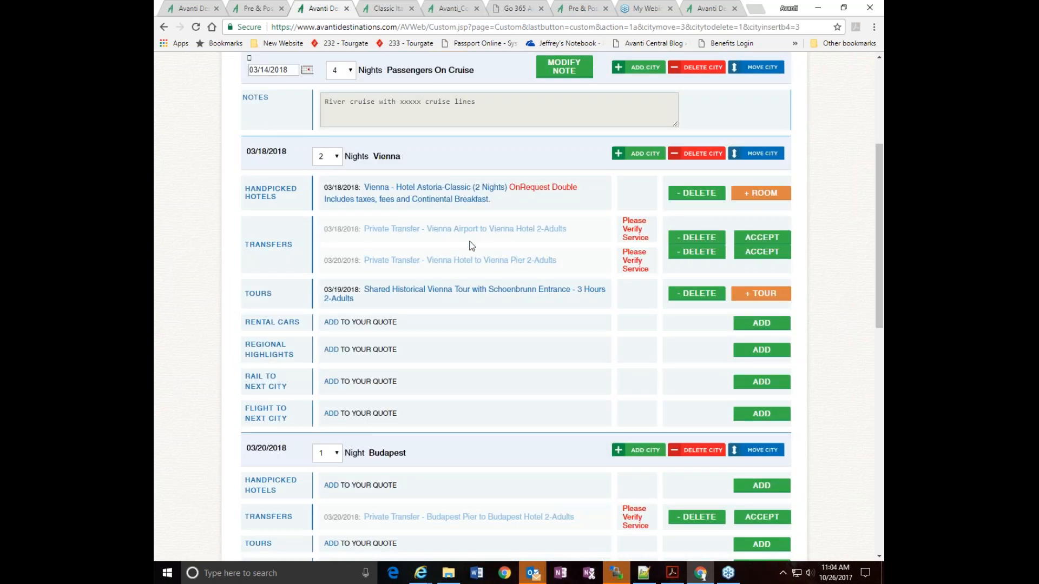
pyautogui.scroll(1, 476, 243)
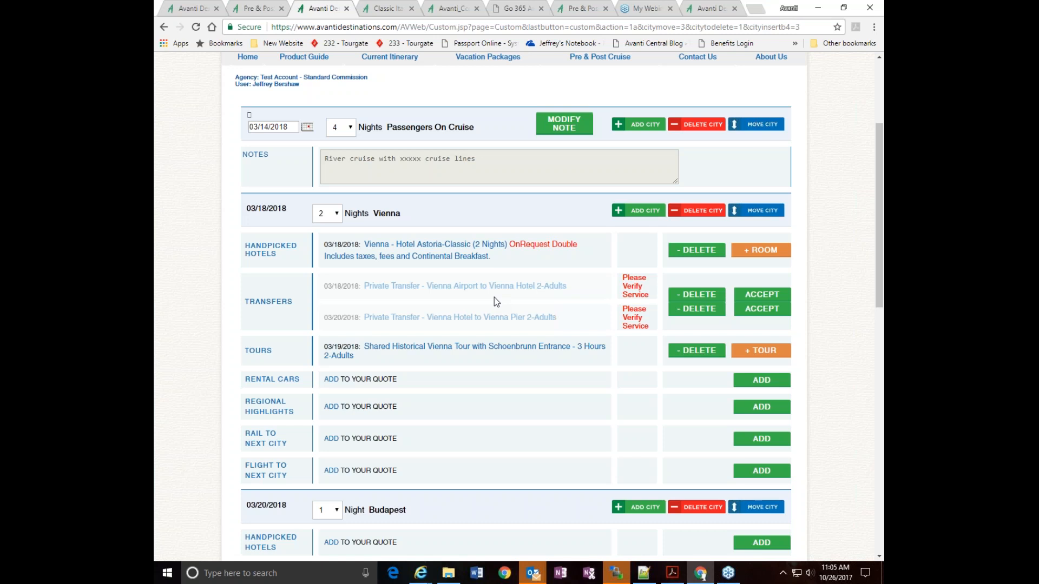
pyautogui.scroll(-15, 492, 324)
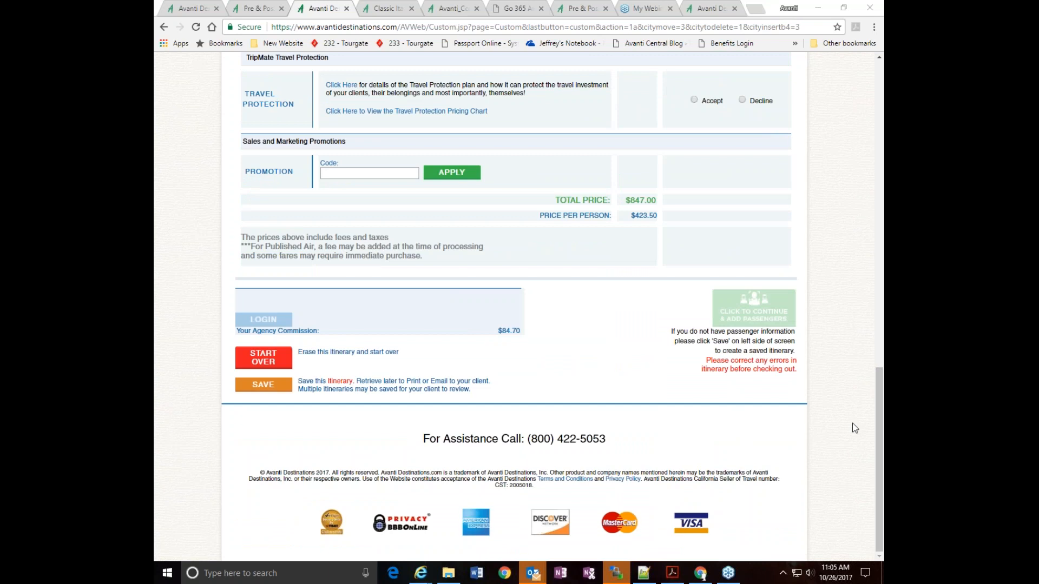
pyautogui.scroll(1, 856, 501)
pyautogui.scroll(15, 826, 375)
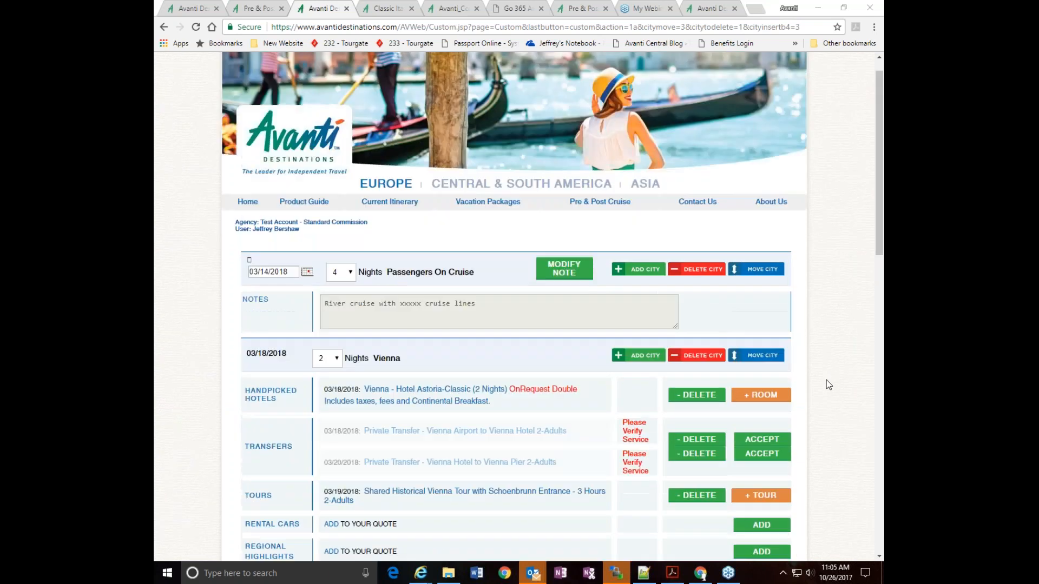
# Return to the home page, discarding the current itinerary and its selected services, and log out of the agent account
pyautogui.click(247, 228)
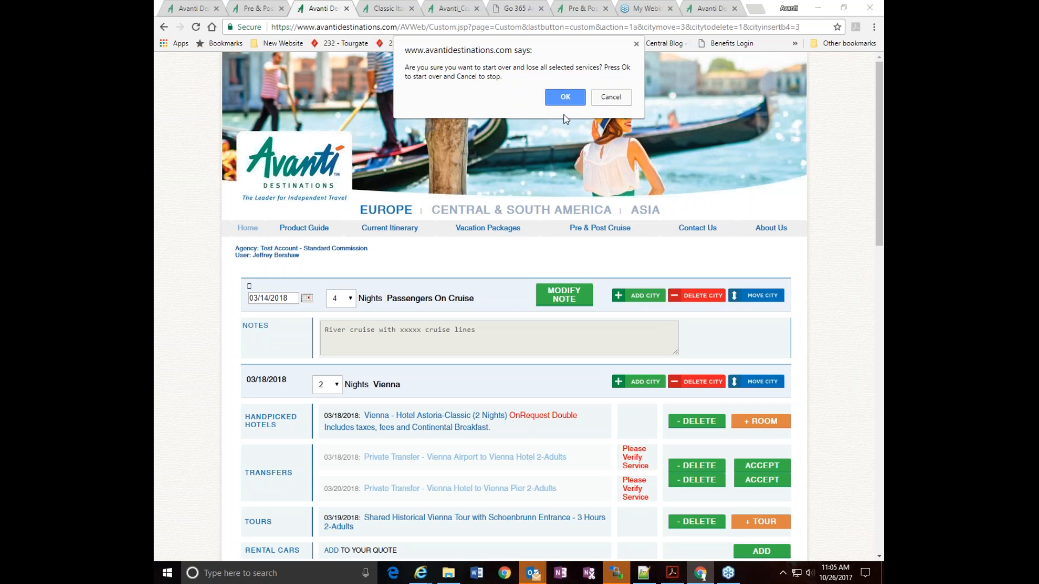
pyautogui.click(548, 98)
pyautogui.scroll(-10, 817, 386)
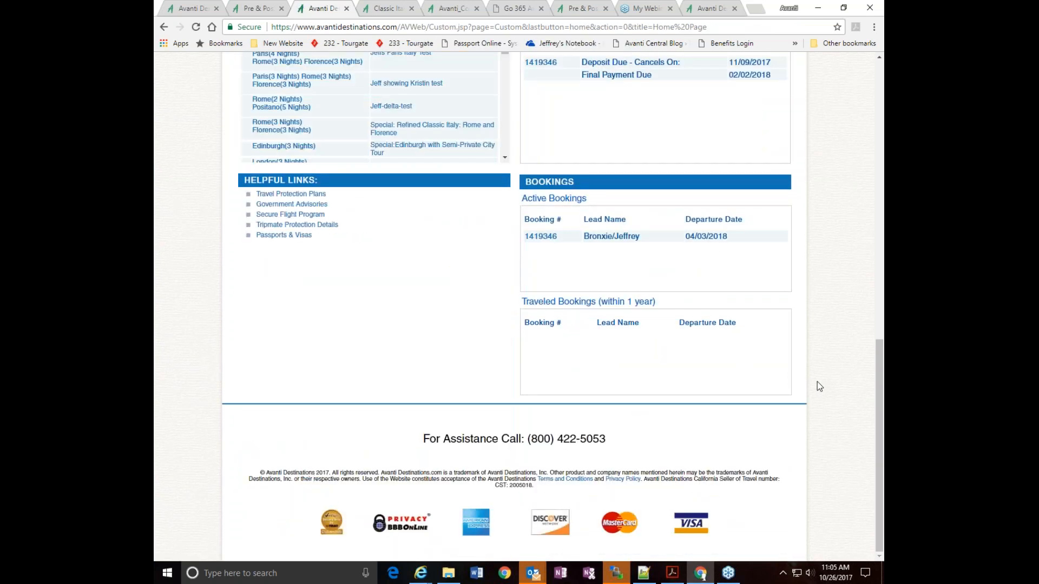
pyautogui.scroll(10, 817, 386)
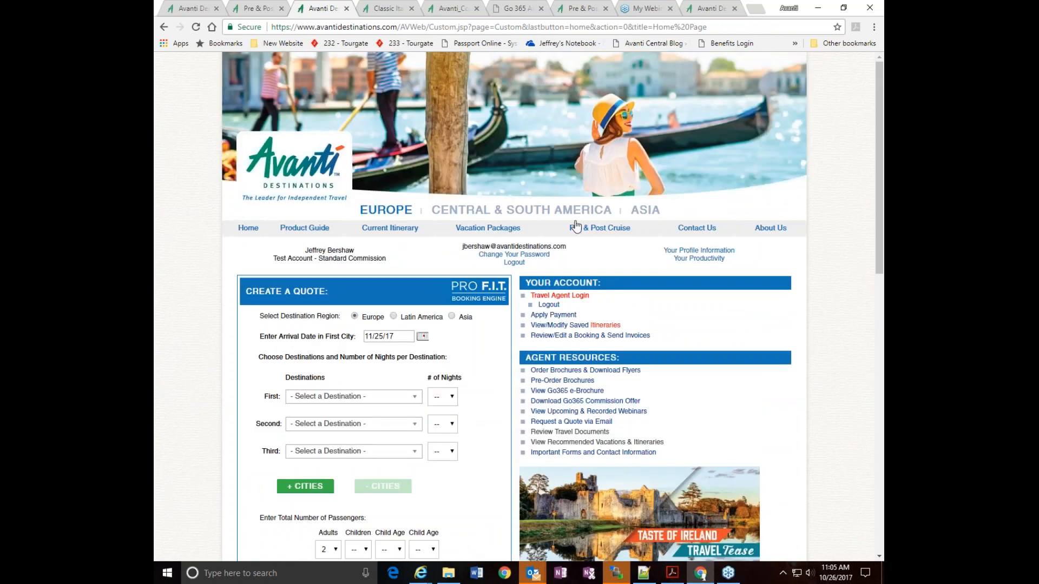
pyautogui.click(522, 265)
# Review the logged-out home page's quote form, agent resources, social media links, helpful links and assistance contact details
pyautogui.scroll(-10, 817, 383)
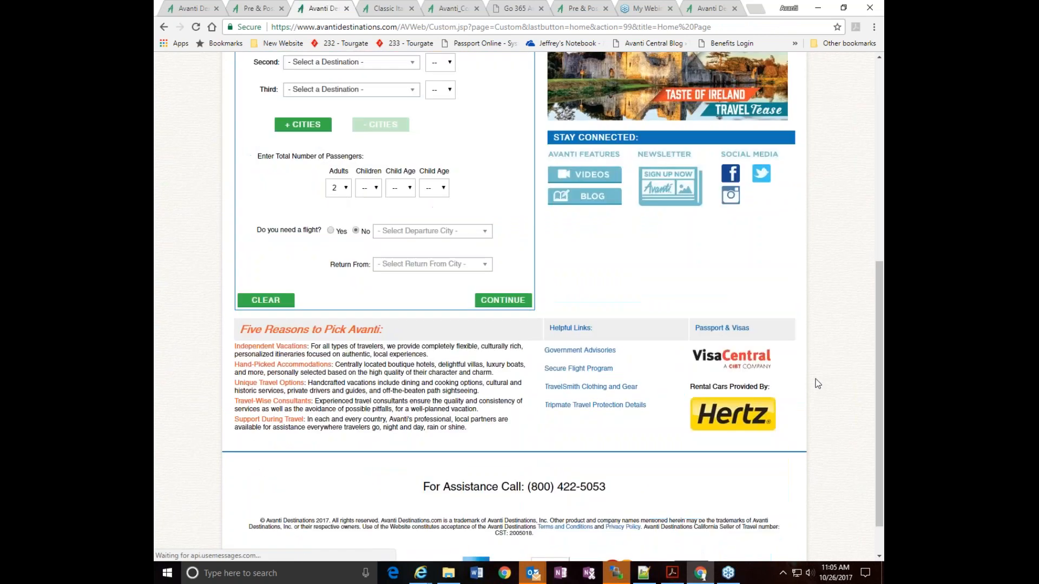
pyautogui.scroll(-1, 818, 383)
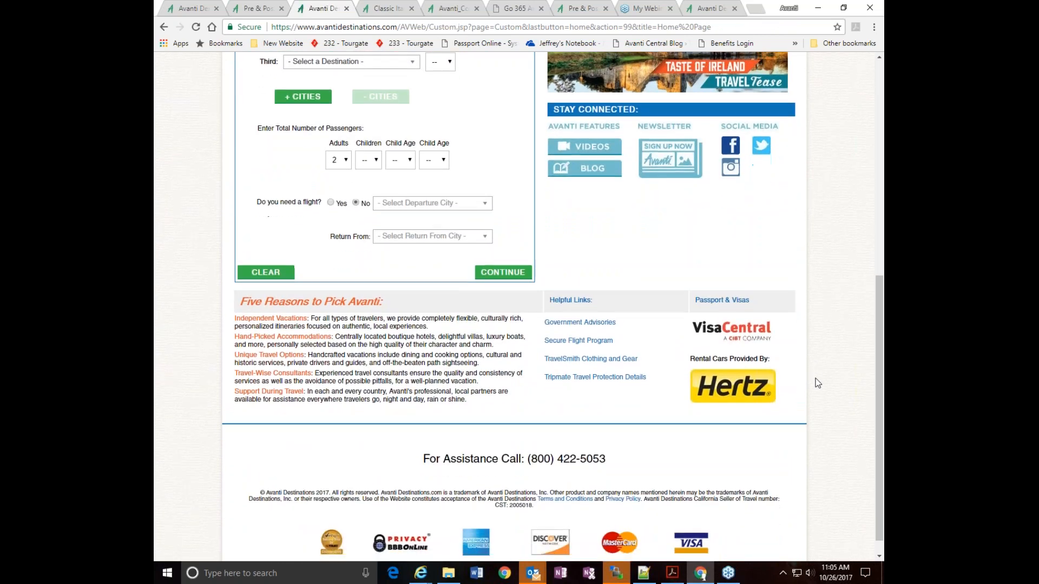
pyautogui.scroll(1, 818, 383)
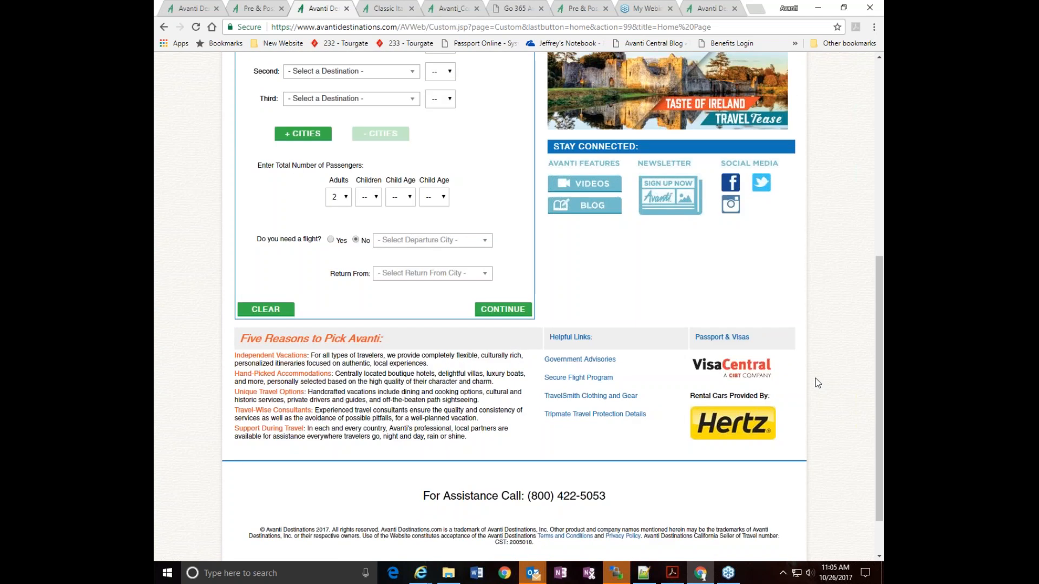
pyautogui.scroll(1, 818, 383)
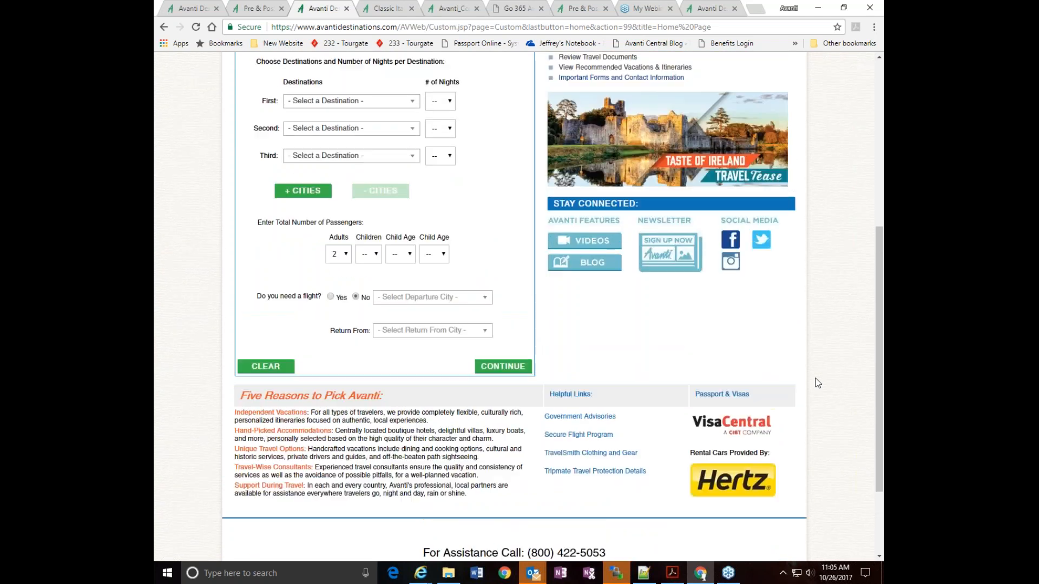
pyautogui.scroll(6, 817, 383)
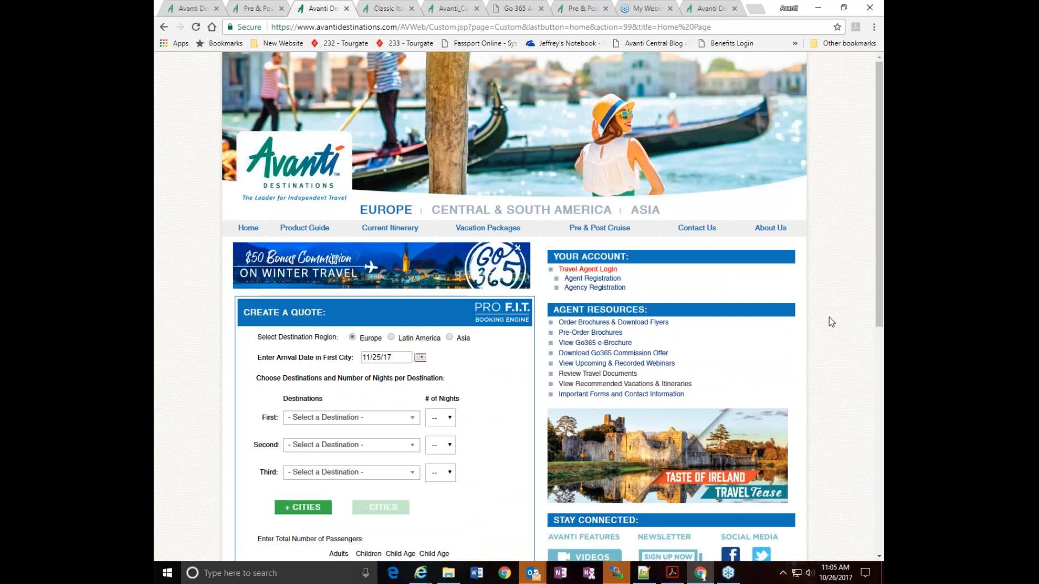
pyautogui.scroll(-6, 828, 336)
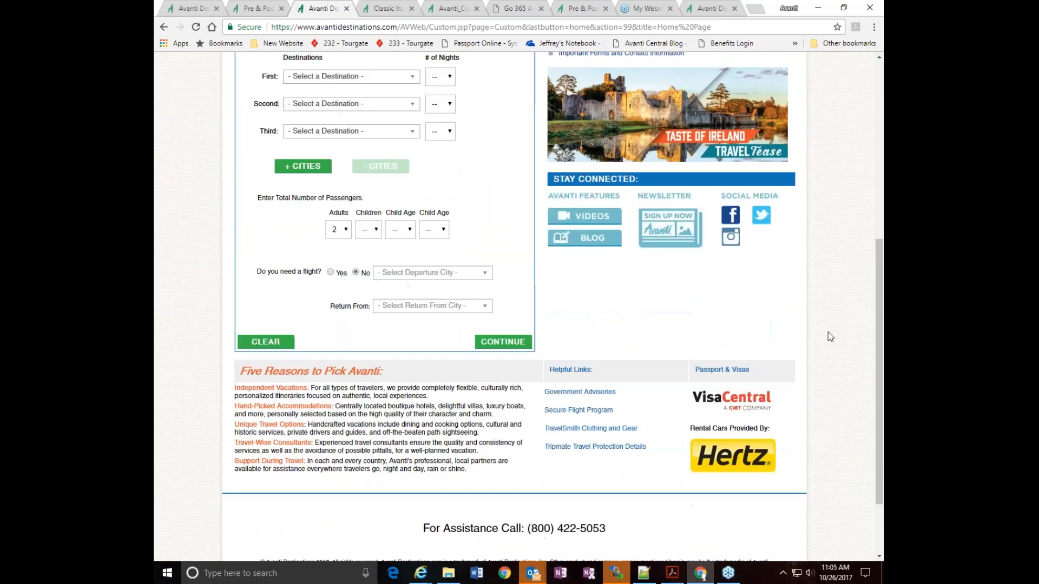
pyautogui.scroll(5, 828, 336)
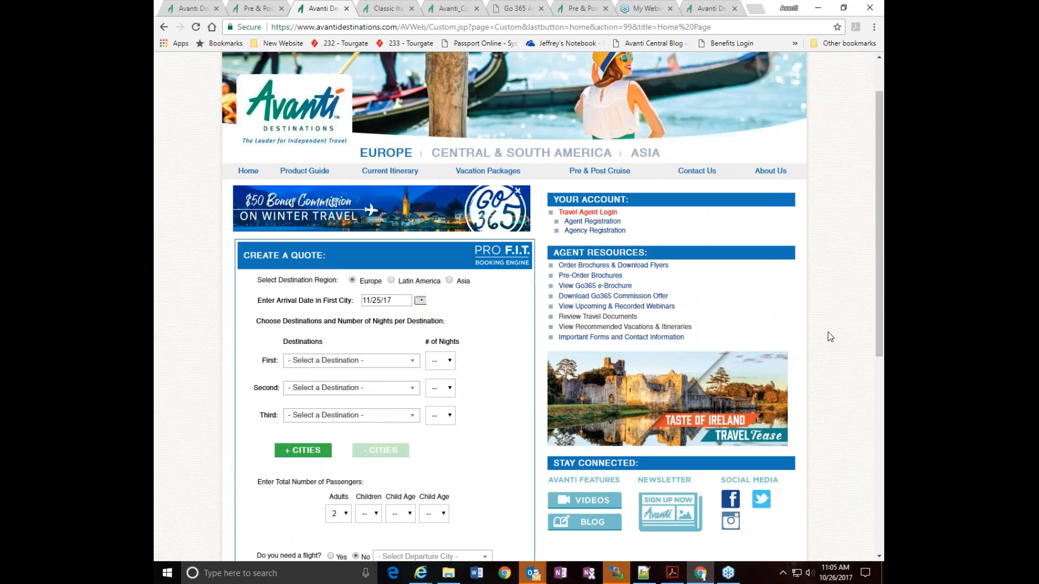
pyautogui.scroll(-5, 828, 333)
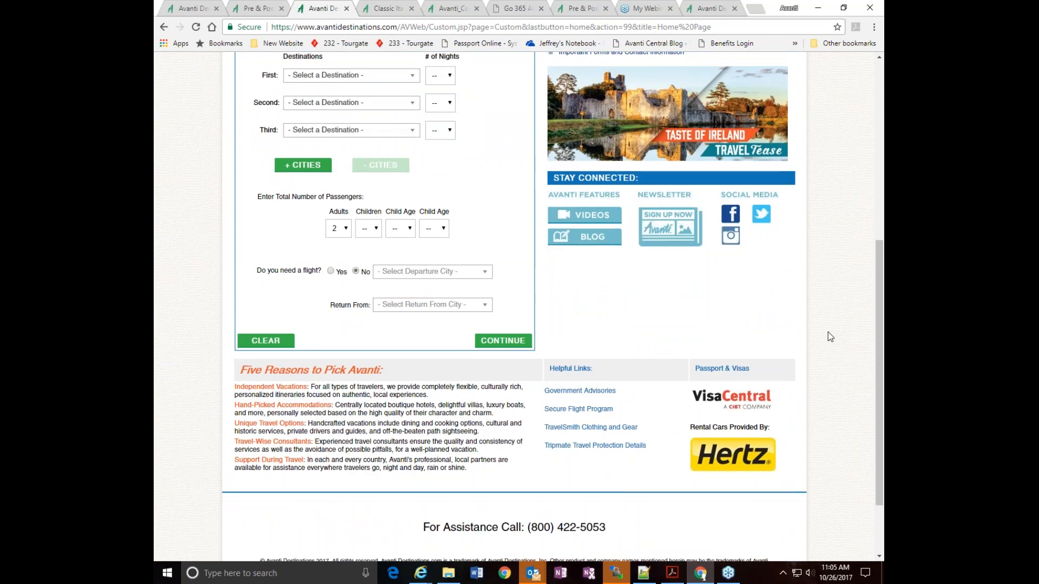
pyautogui.scroll(-2, 827, 332)
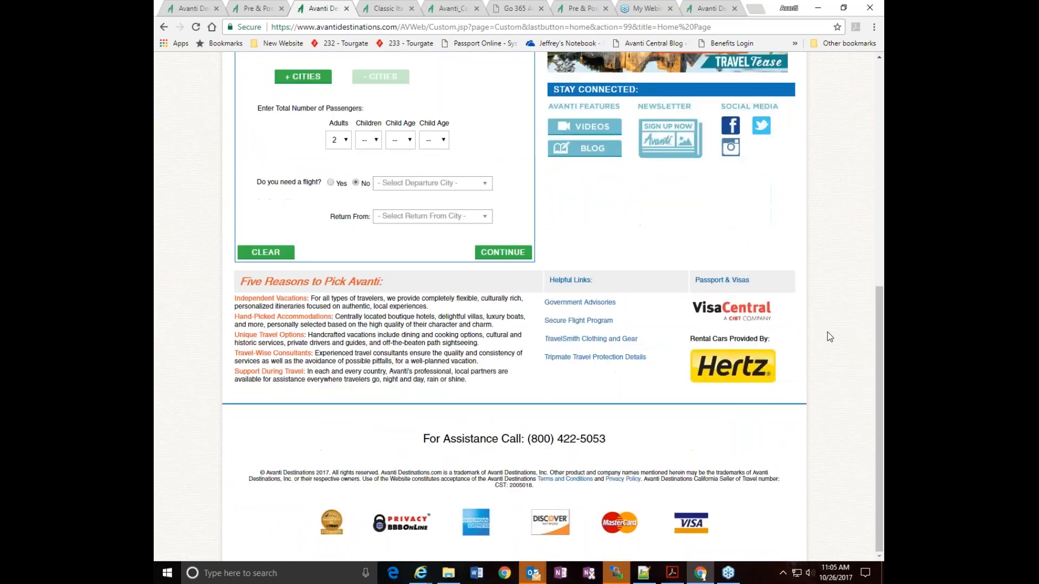